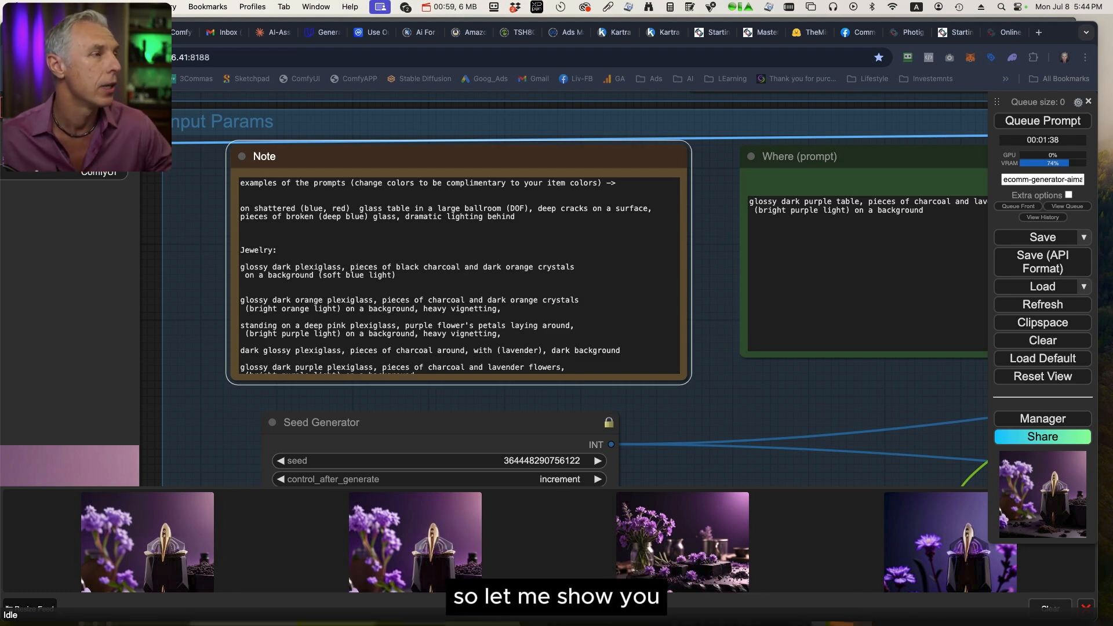
Examine the whole ComfyUI workflow graph, from the input parameter group to the generation, masking and layer-blending groups.
scroll(778, 400, down, 8)
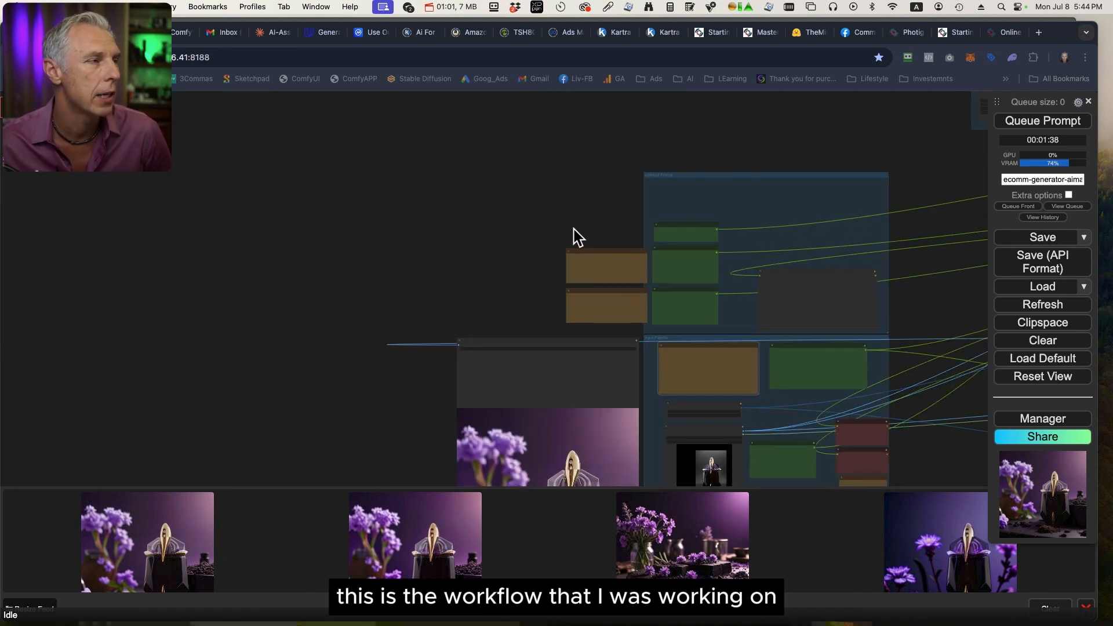
click(426, 140)
drag(939, 310, 455, 189)
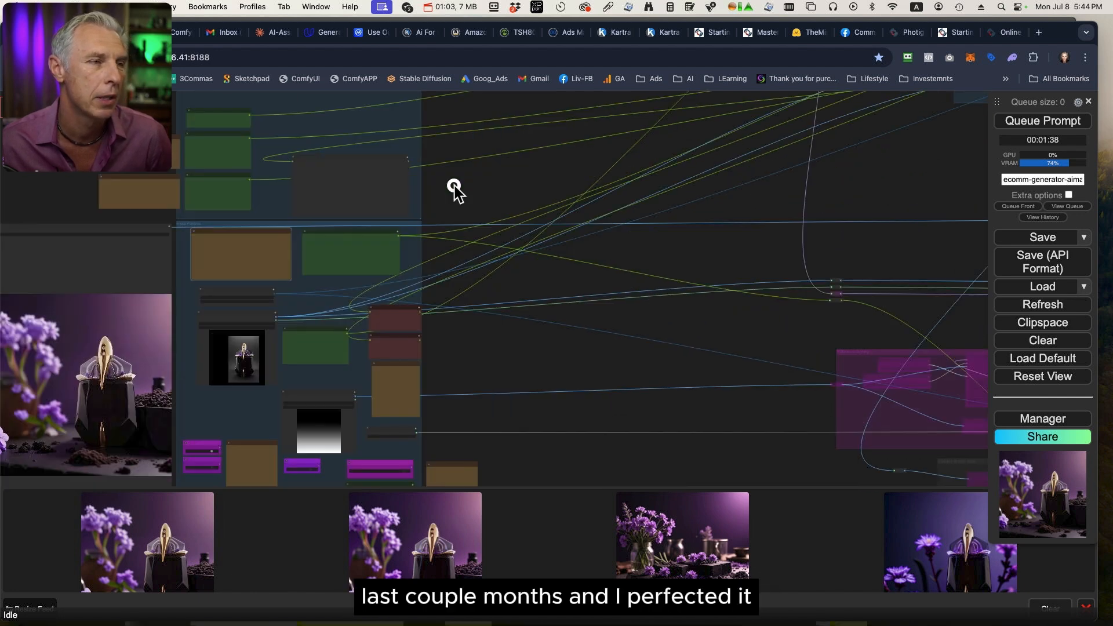
scroll(823, 331, down, 3)
drag(887, 246, 641, 287)
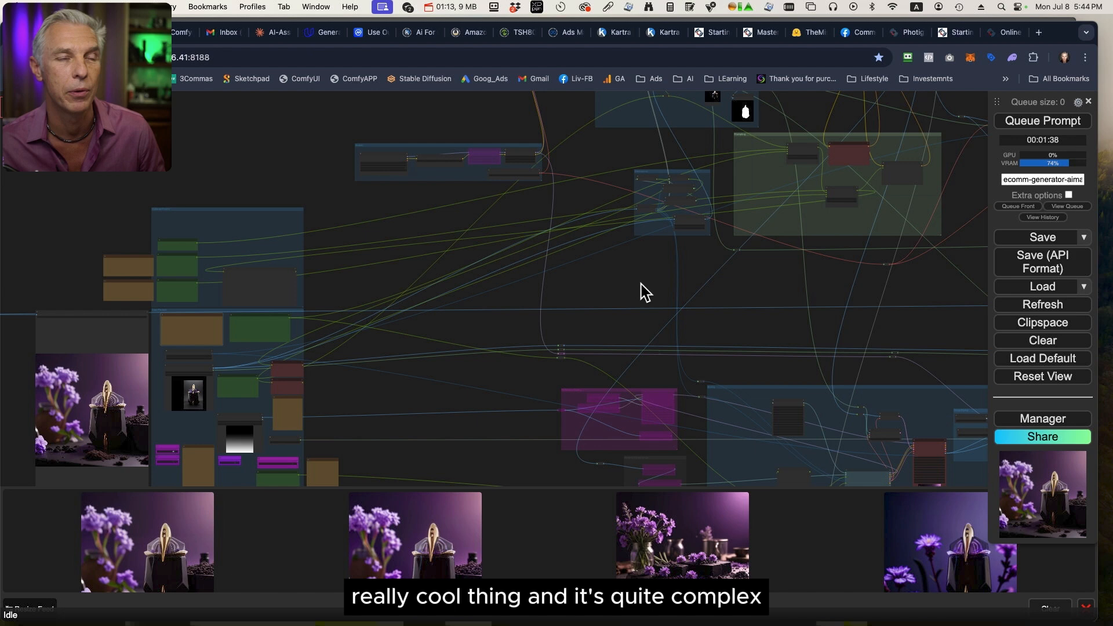
scroll(748, 298, down, 5)
drag(881, 307, 671, 307)
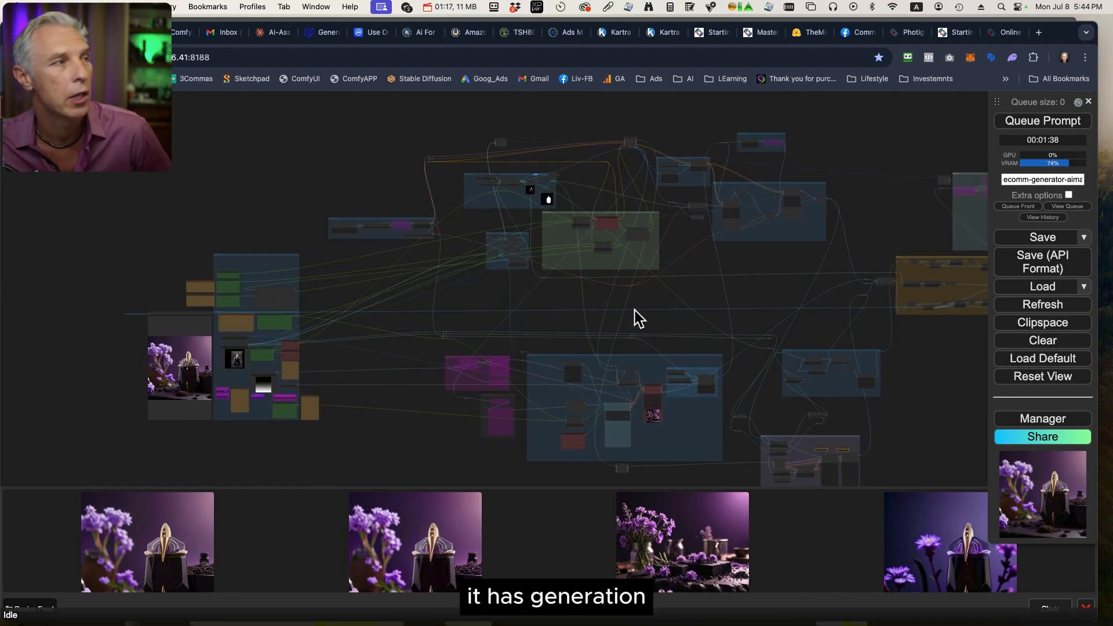
drag(944, 373, 847, 373)
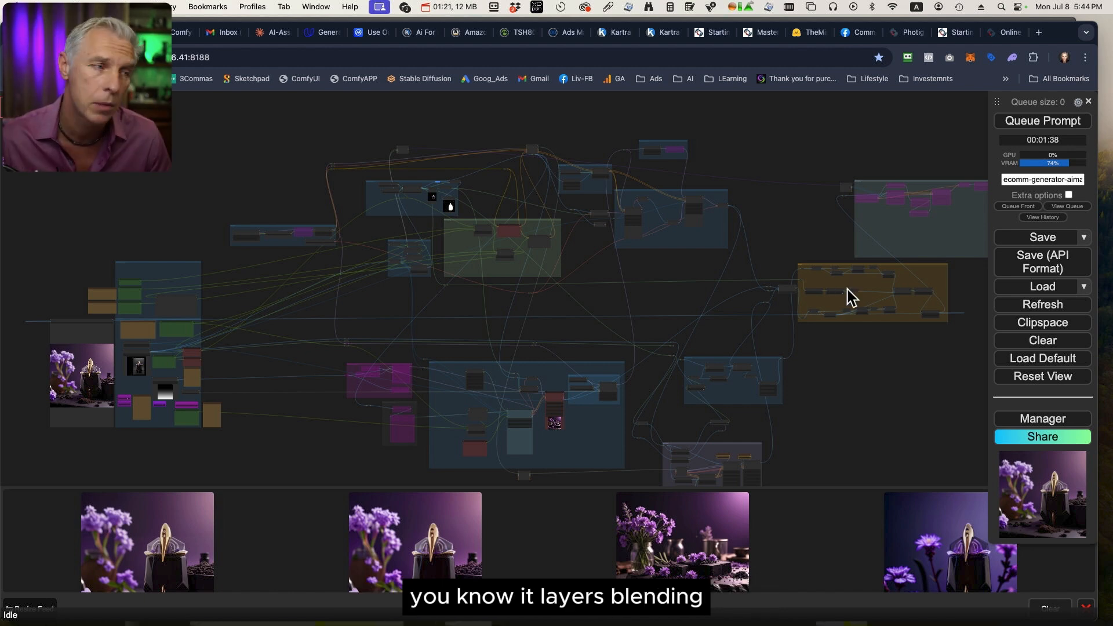
scroll(840, 440, down, 3)
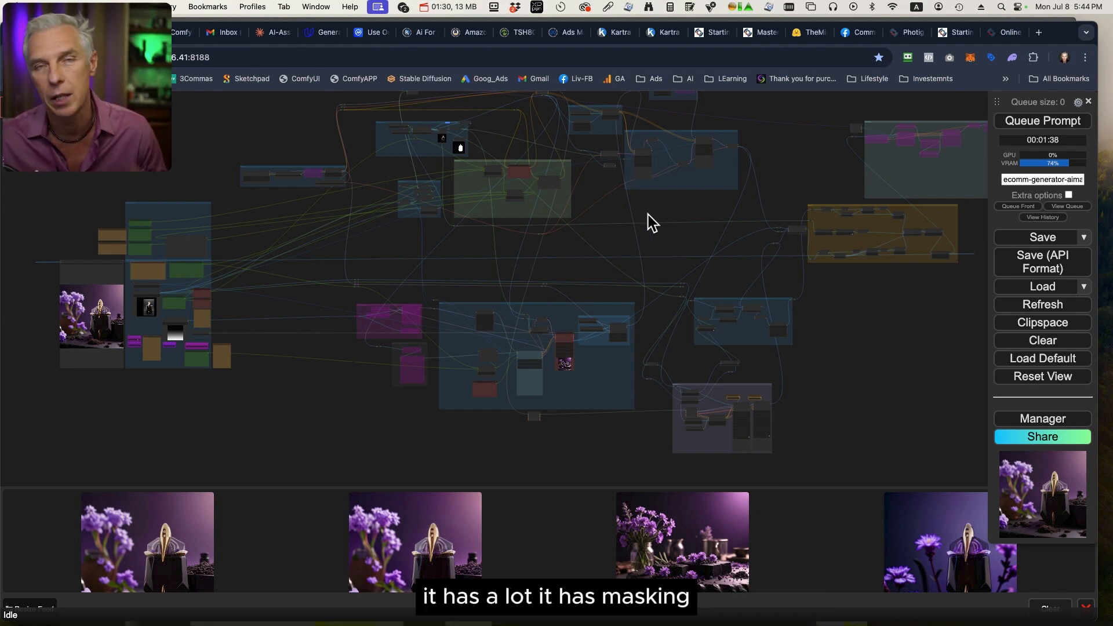
drag(648, 215, 706, 278)
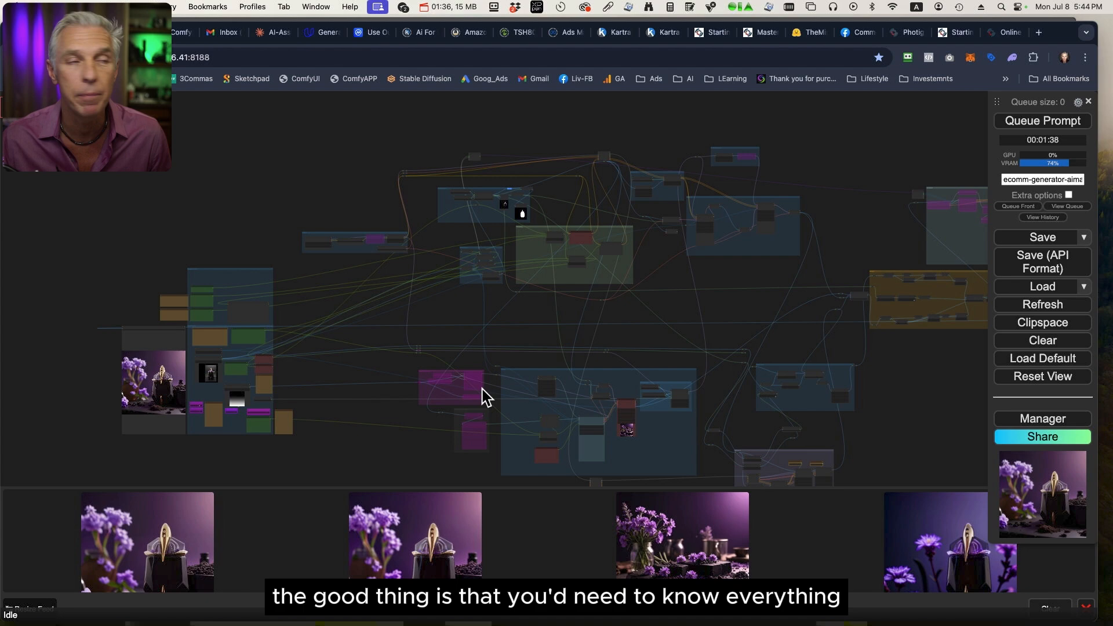
Examine the input parameter nodes, including the subject image, subject name, mask image, and upscale and animation switches.
drag(336, 365, 921, 294)
scroll(596, 370, up, 11)
scroll(839, 273, up, 5)
scroll(838, 274, up, 3)
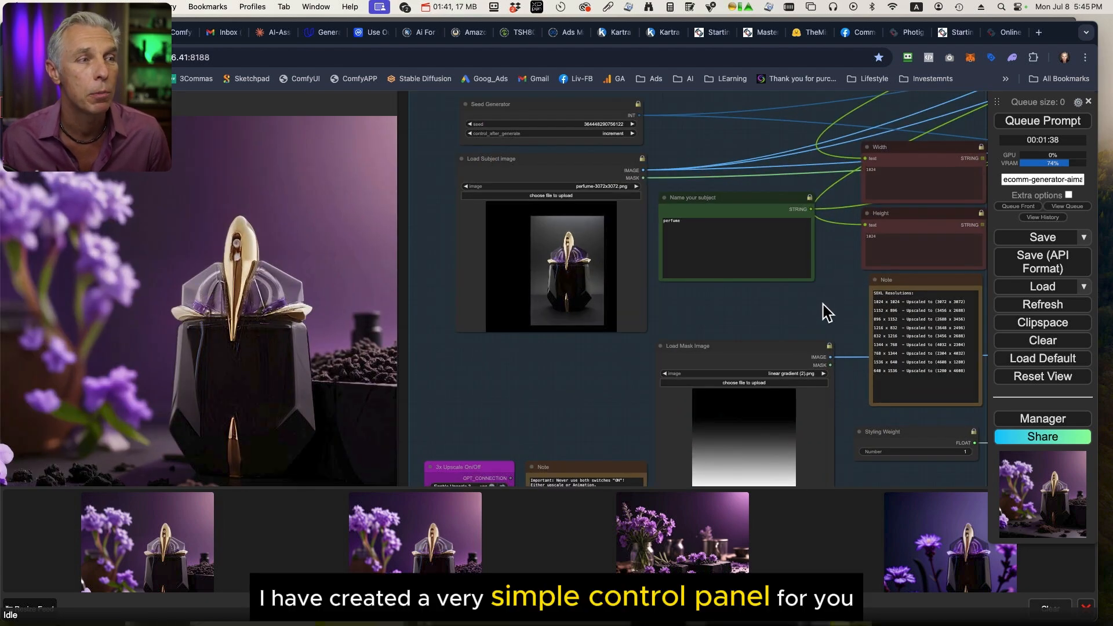
click(748, 244)
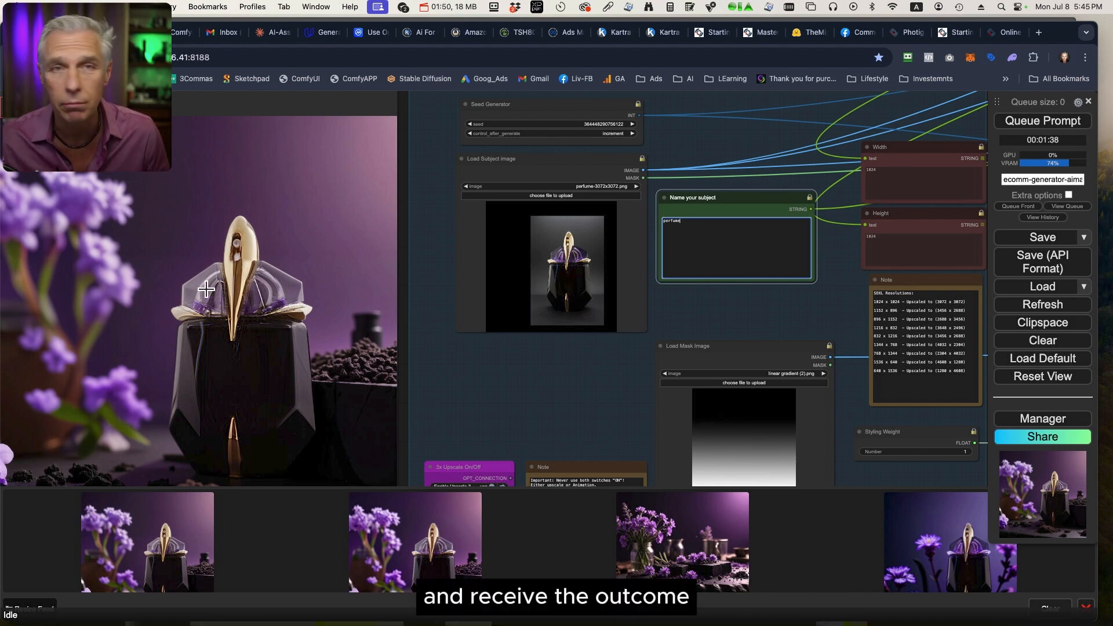
drag(607, 432, 550, 261)
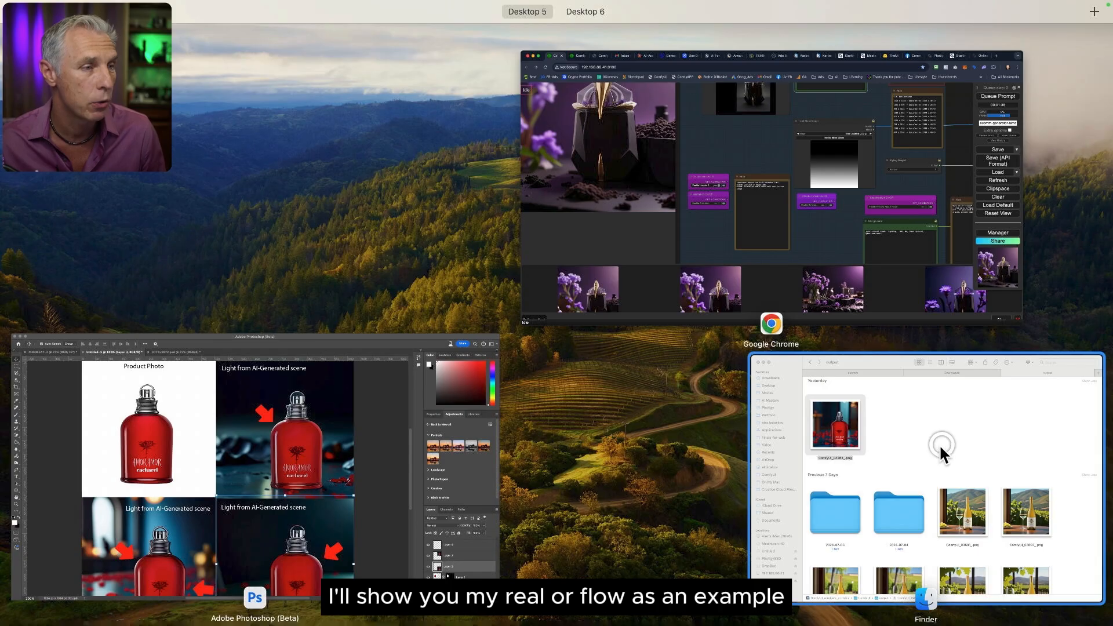
Switch to Finder and open the video IMG_0583.MOV from the Downloads folder.
click(939, 444)
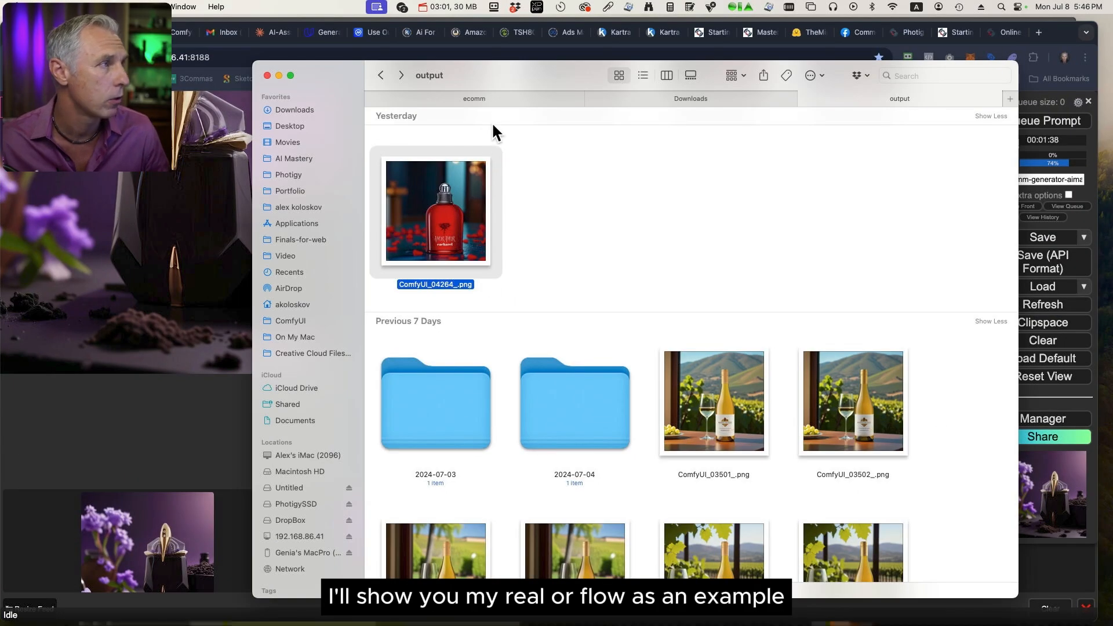
click(694, 412)
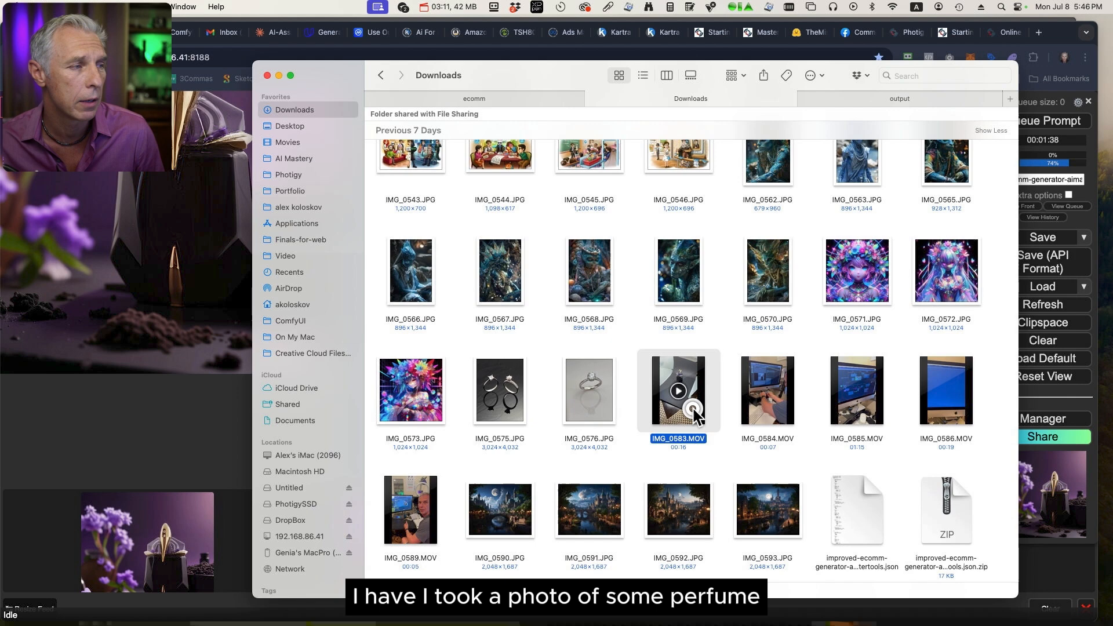
double_click(694, 409)
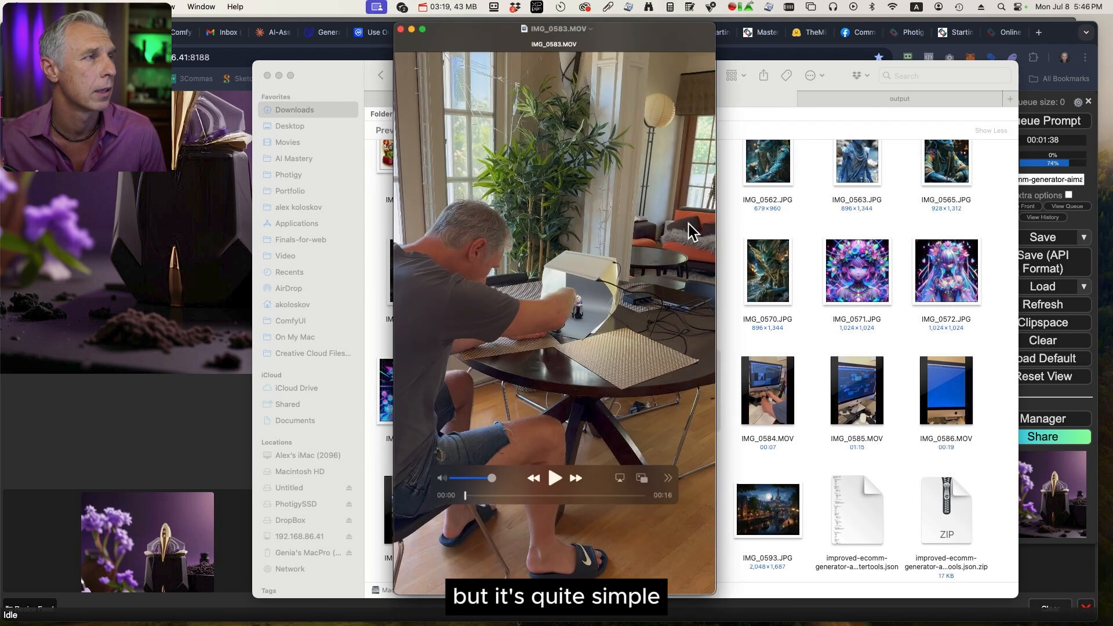
Play the video with pauses to review the perfume's lightbox photo setup, and close the video.
click(548, 502)
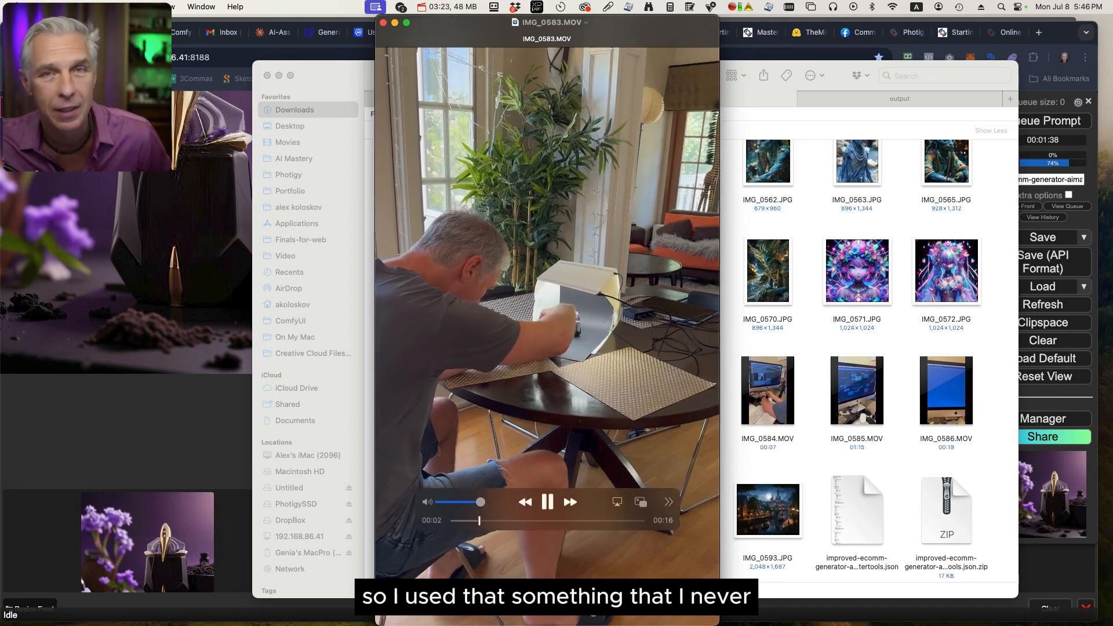
click(549, 505)
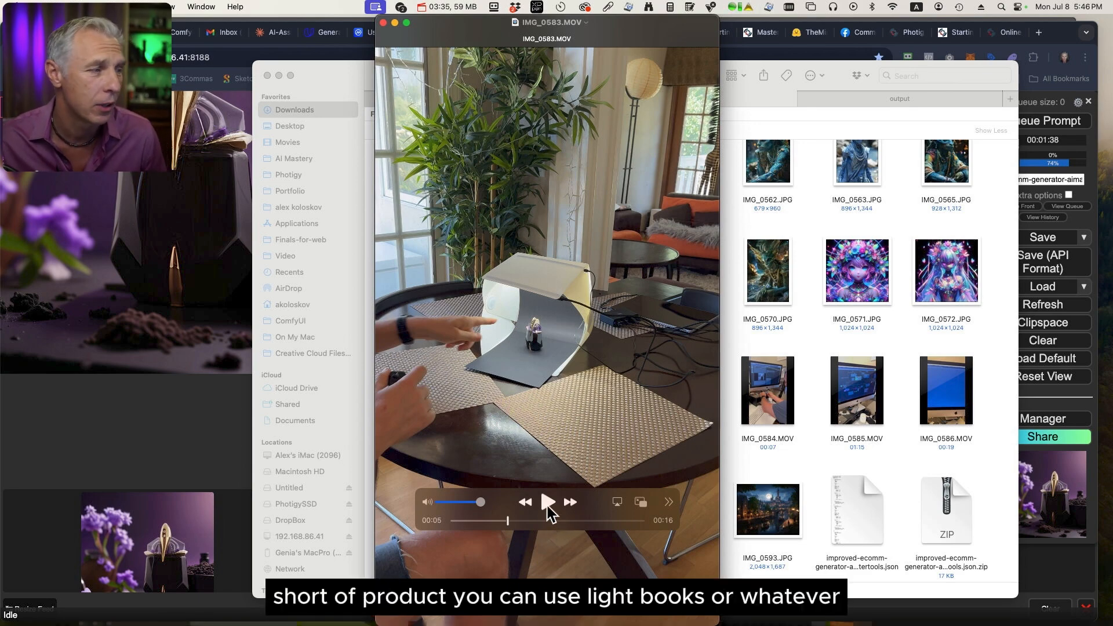
click(548, 502)
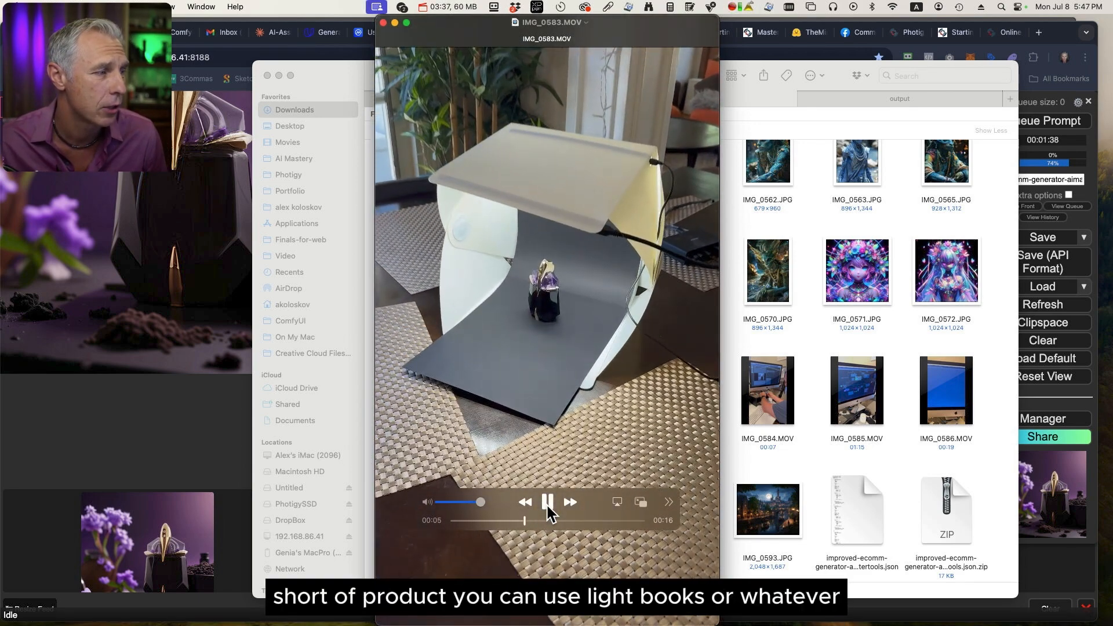
click(546, 503)
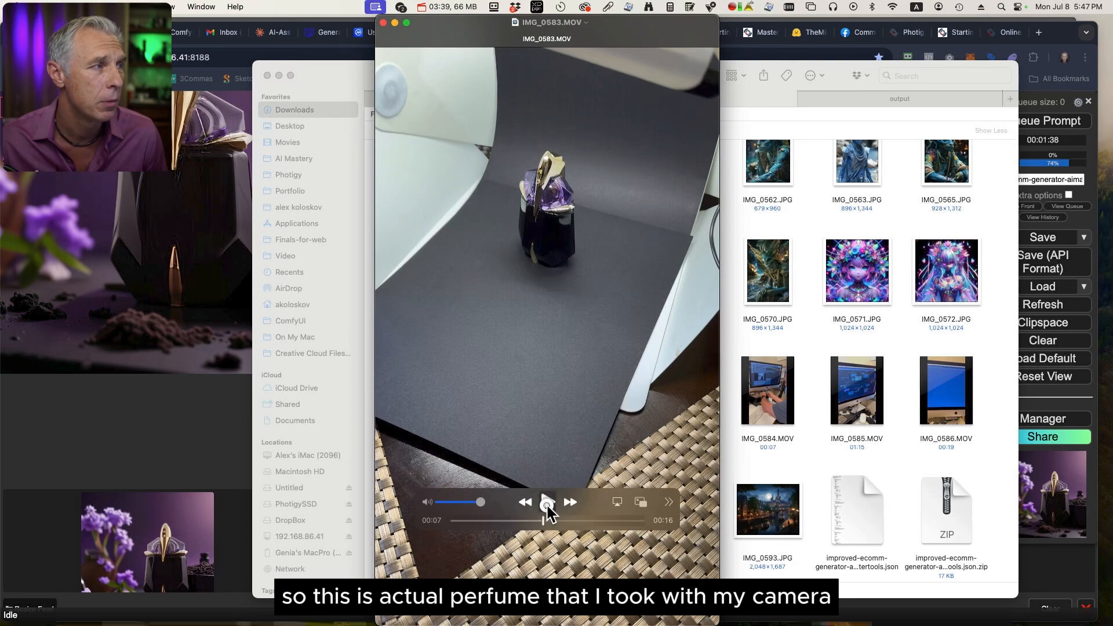
click(547, 502)
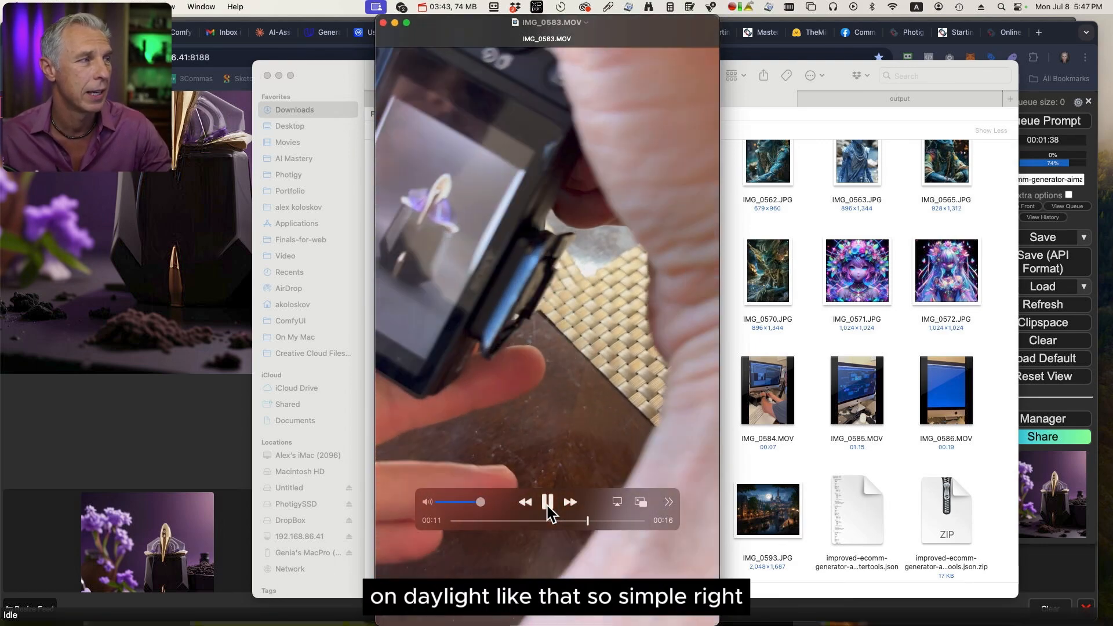
click(547, 503)
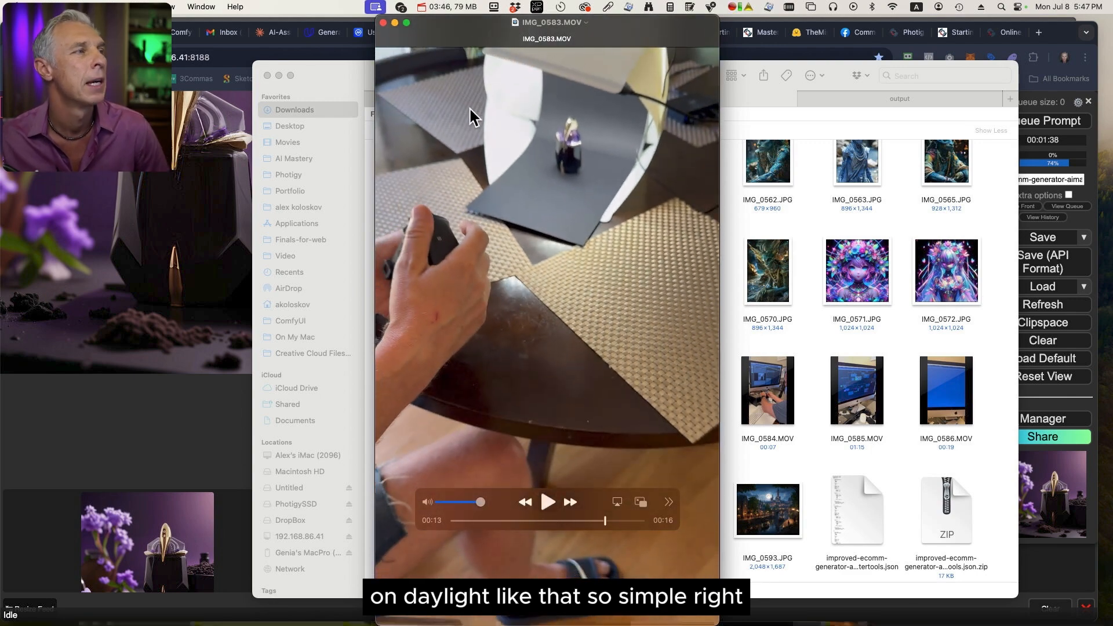
click(383, 22)
Switch to Photoshop and view the original perfume photo and the 3072x3072.psd document.
key(ctrl+Up)
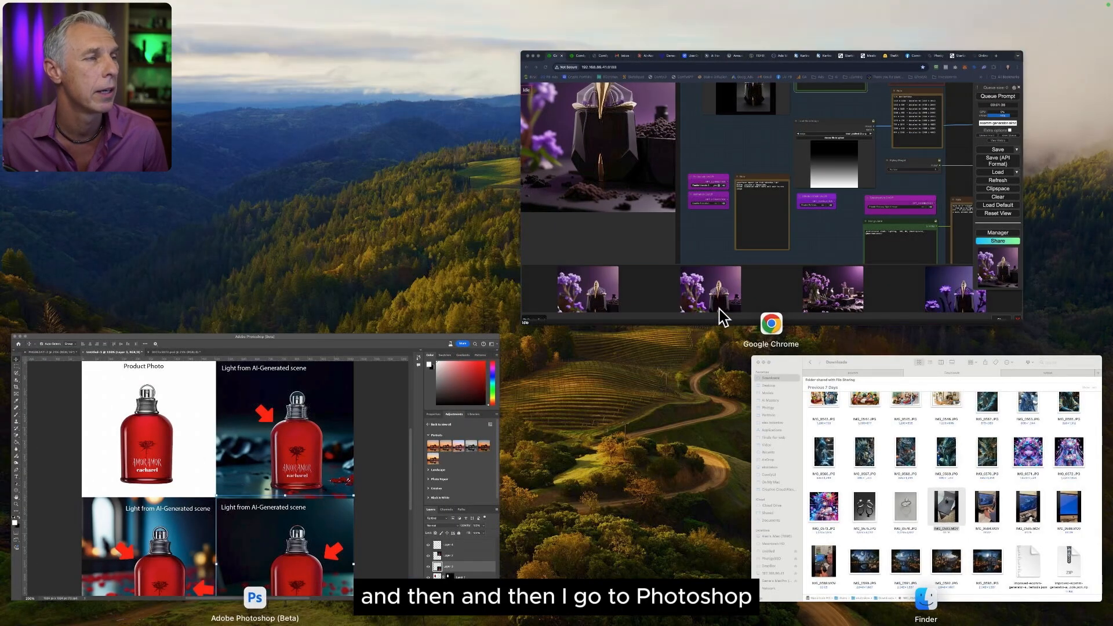
click(385, 458)
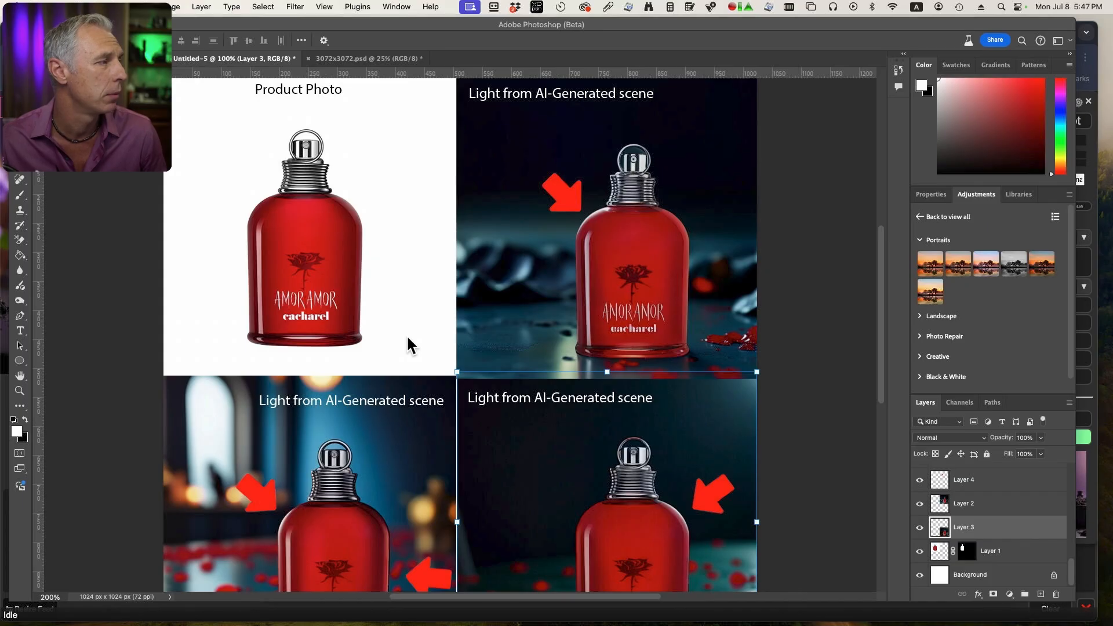
click(369, 57)
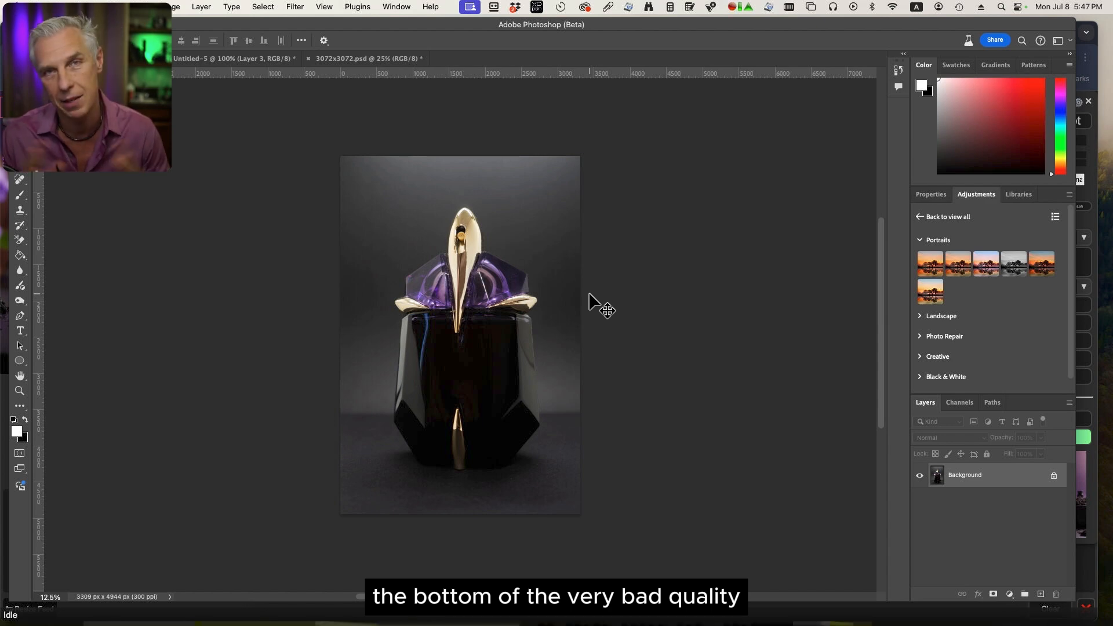
click(376, 60)
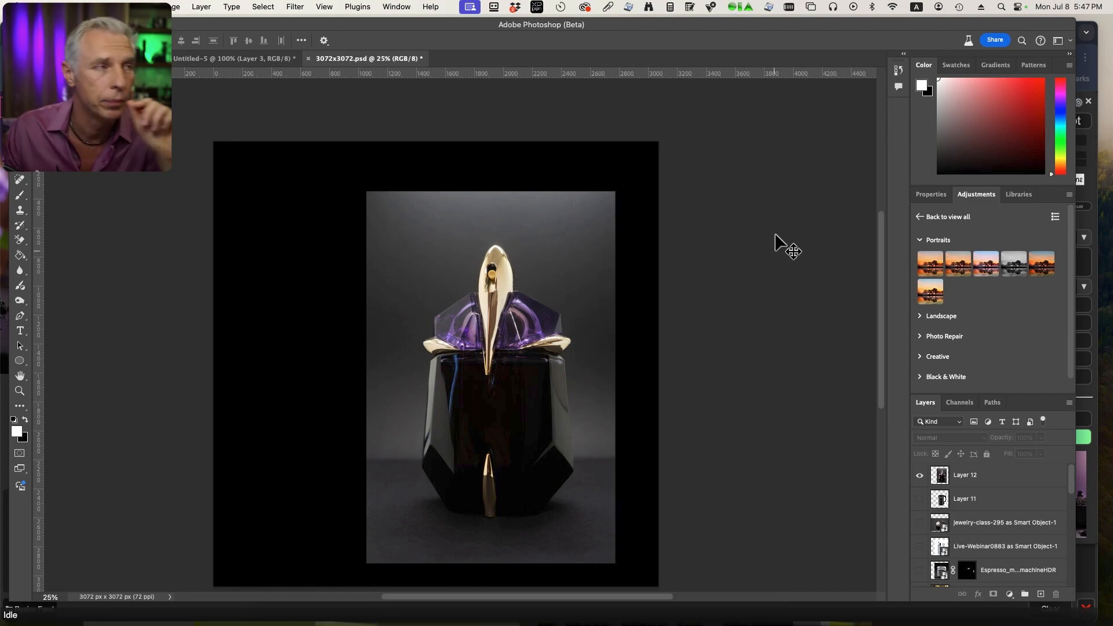
Return to the ComfyUI workflow in Chrome and review the supported canvas sizes in the SDXL Resolutions note.
key(ctrl+Up)
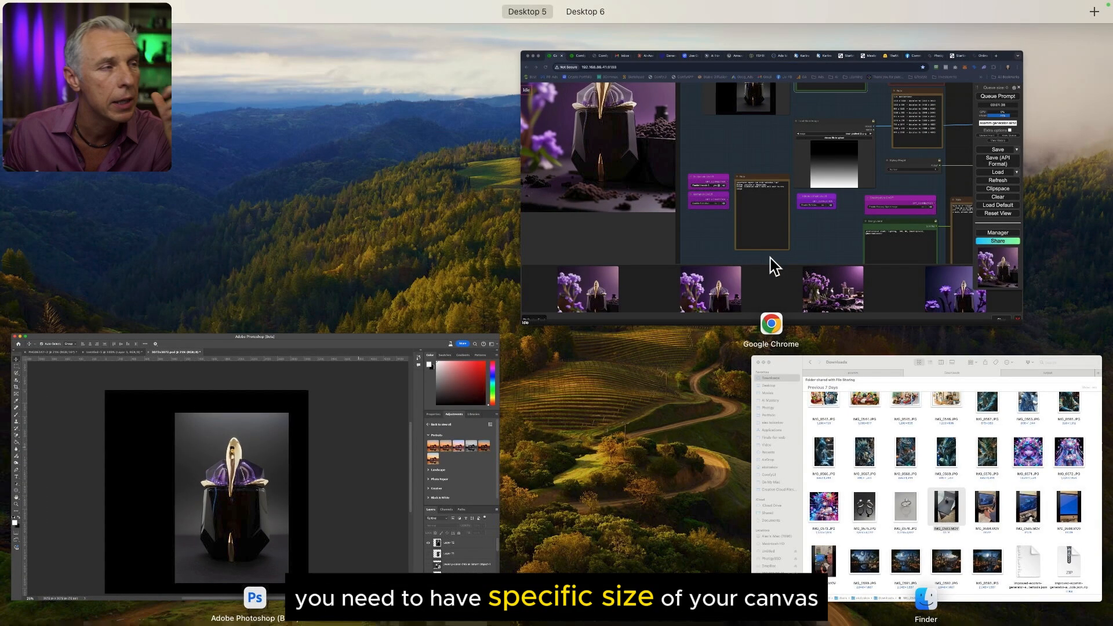
click(812, 218)
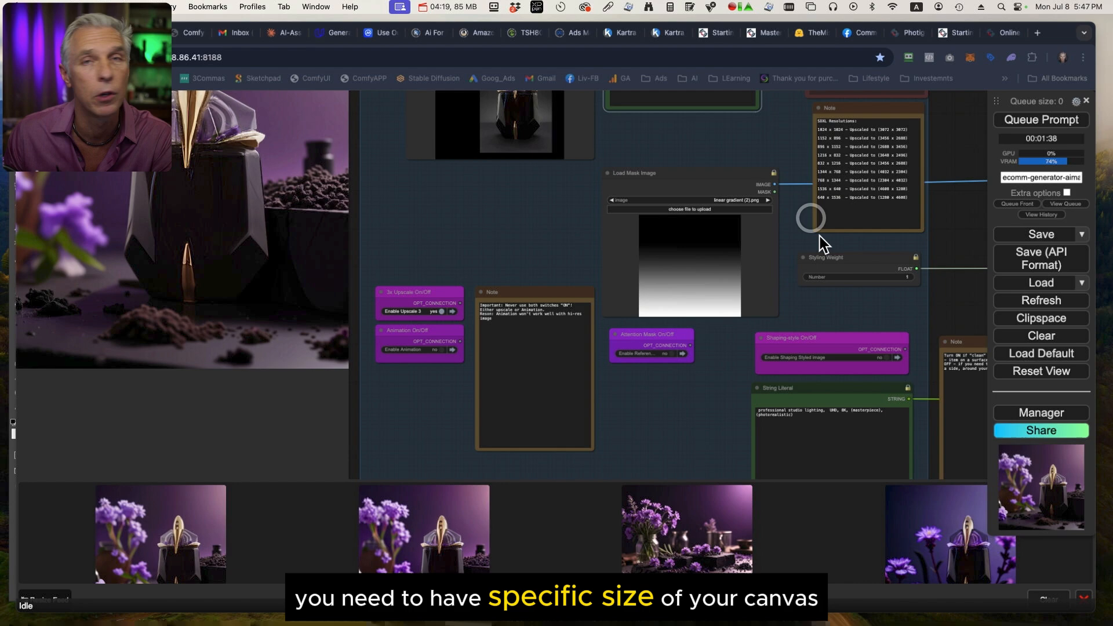
drag(947, 161, 861, 204)
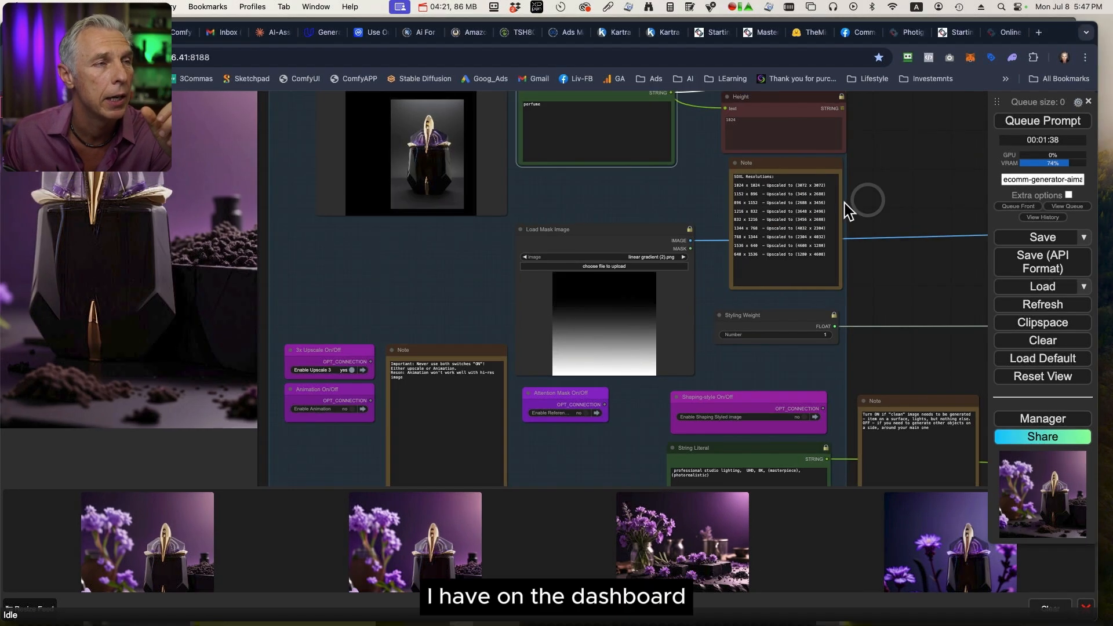
scroll(844, 203, up, 5)
drag(749, 166, 783, 328)
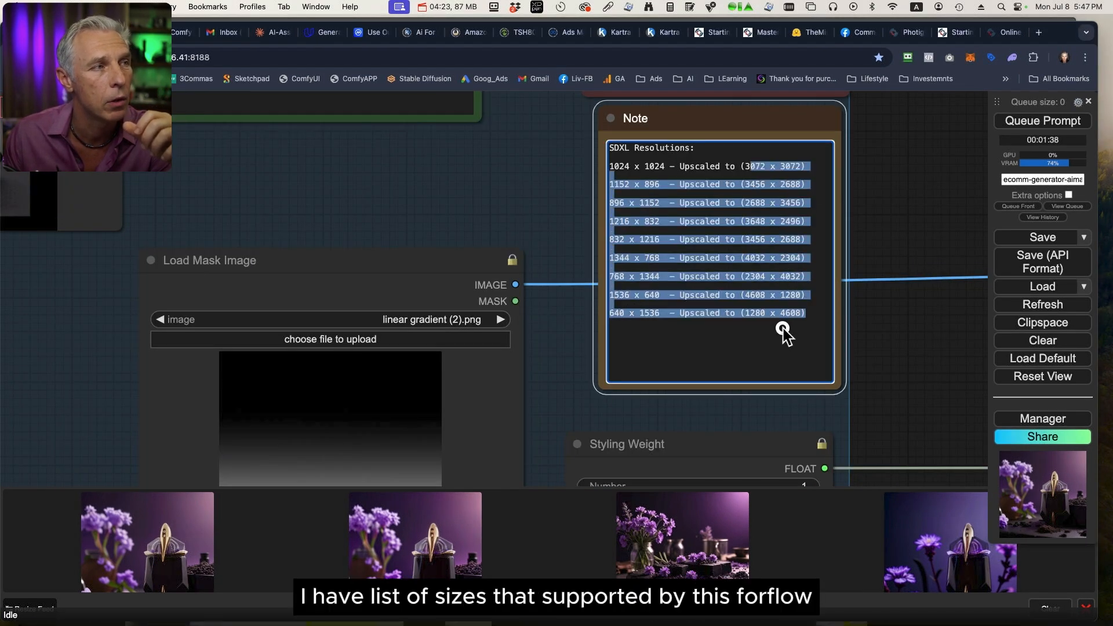
click(919, 227)
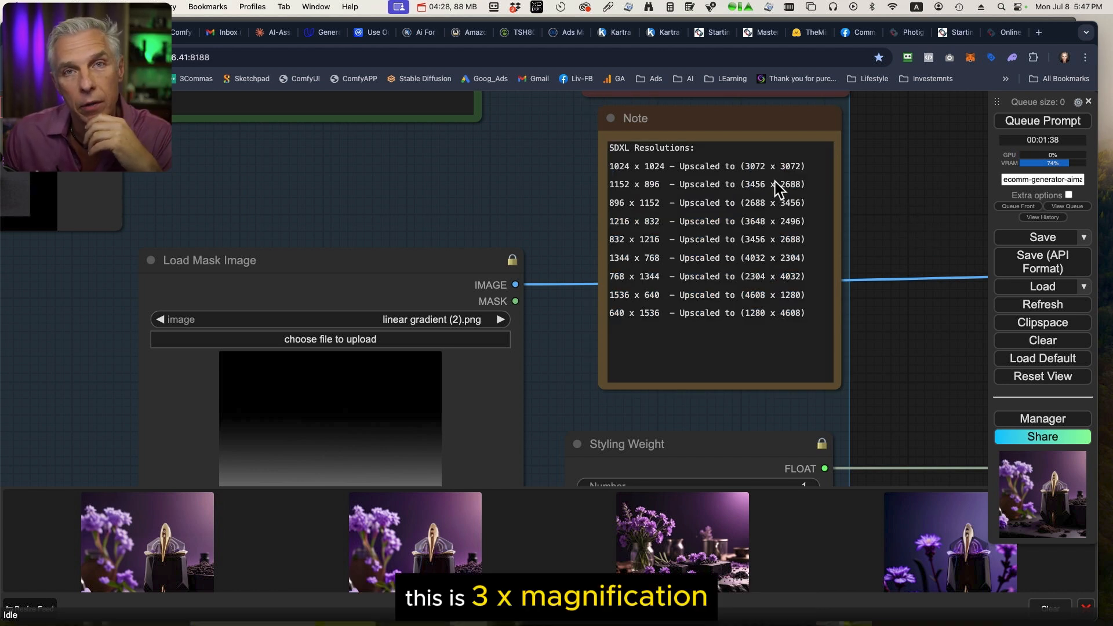
mouse_move(802, 166)
mouse_down()
mouse_move(748, 167)
mouse_move(808, 186)
mouse_up()
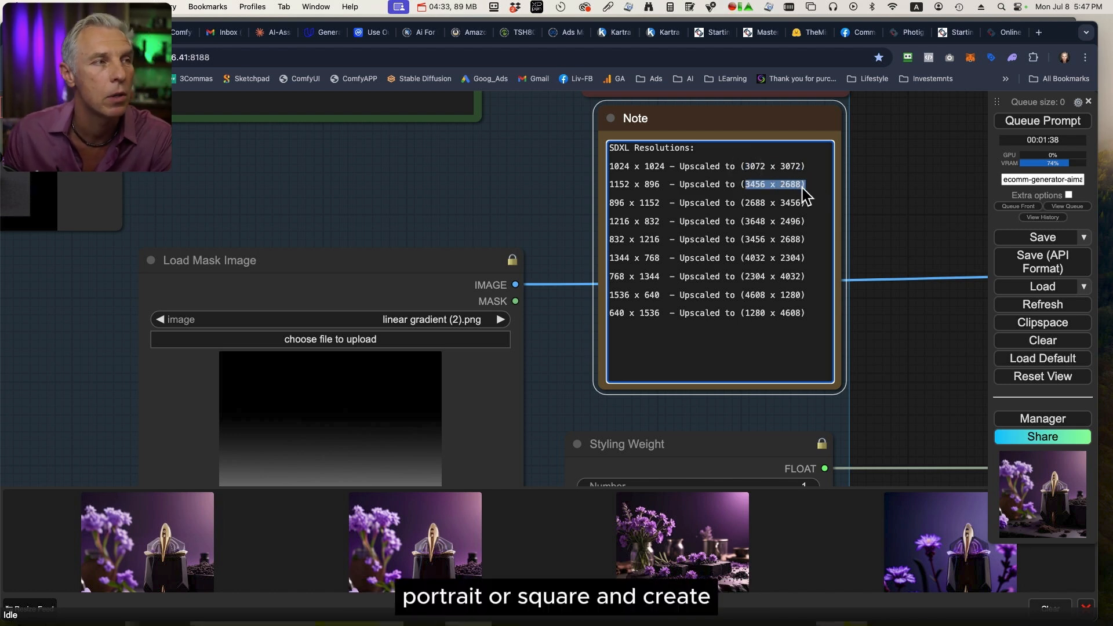
click(776, 184)
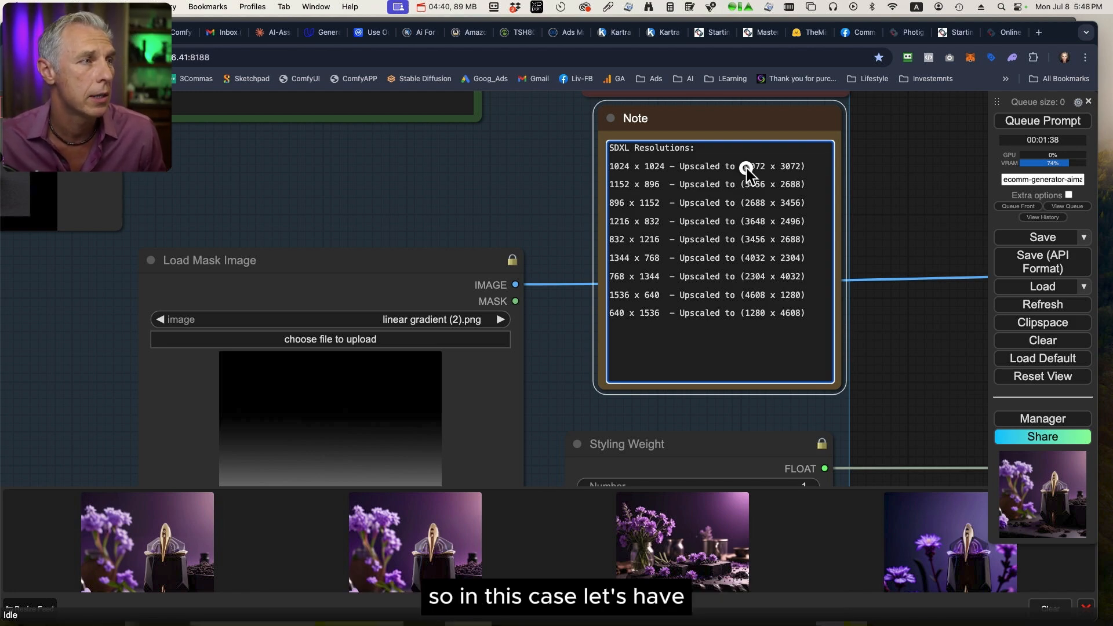
Switch to Photoshop and reposition the perfume photo layer right of centre on the square 3072x3072.psd canvas, leaving it deselected.
key(ctrl+Up)
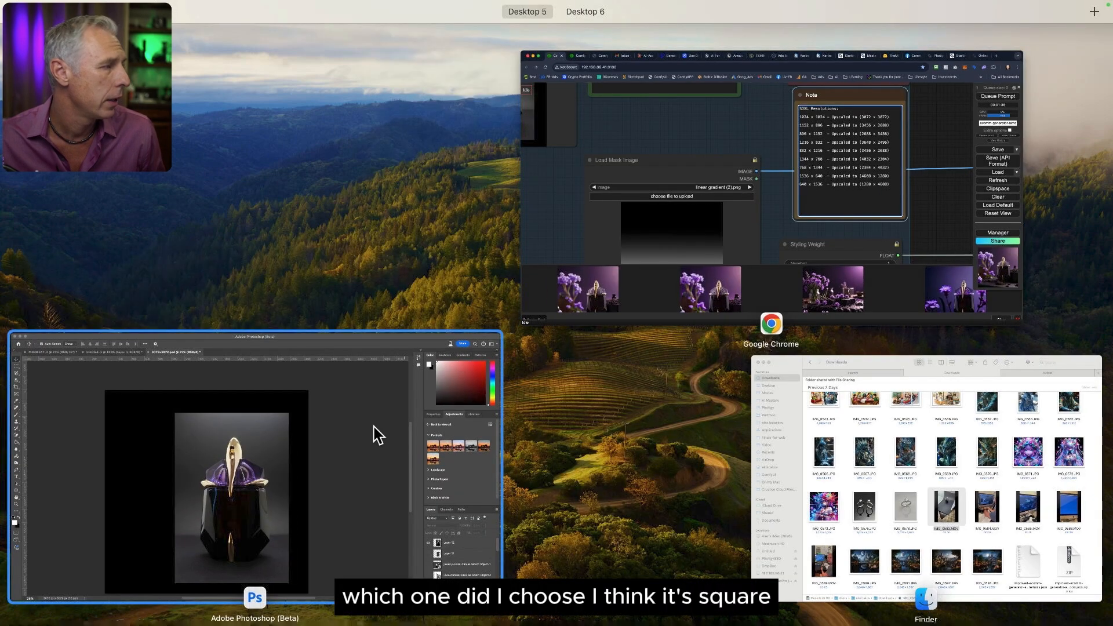
click(373, 427)
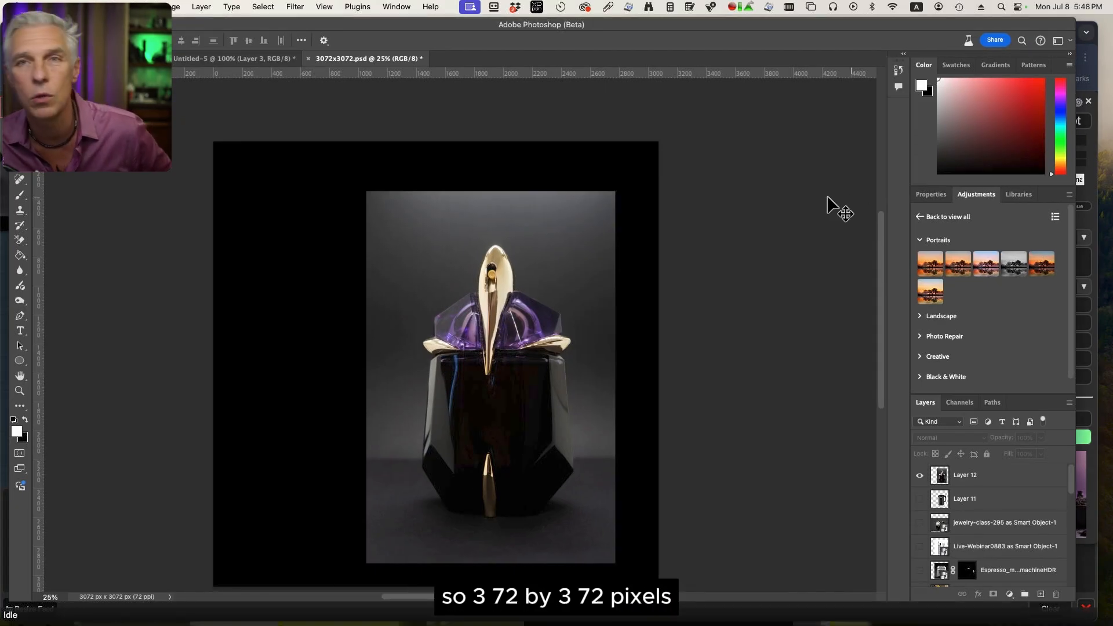
scroll(738, 291, down, 1)
mouse_move(503, 336)
mouse_down()
mouse_move(510, 303)
mouse_move(510, 334)
mouse_move(520, 327)
mouse_up()
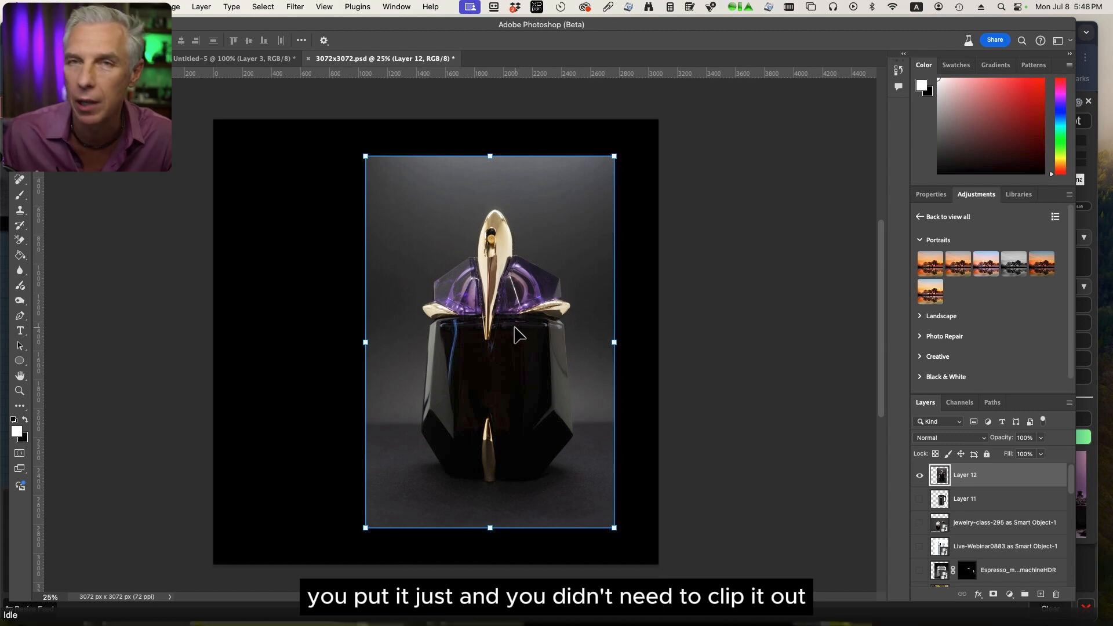
drag(490, 323, 501, 334)
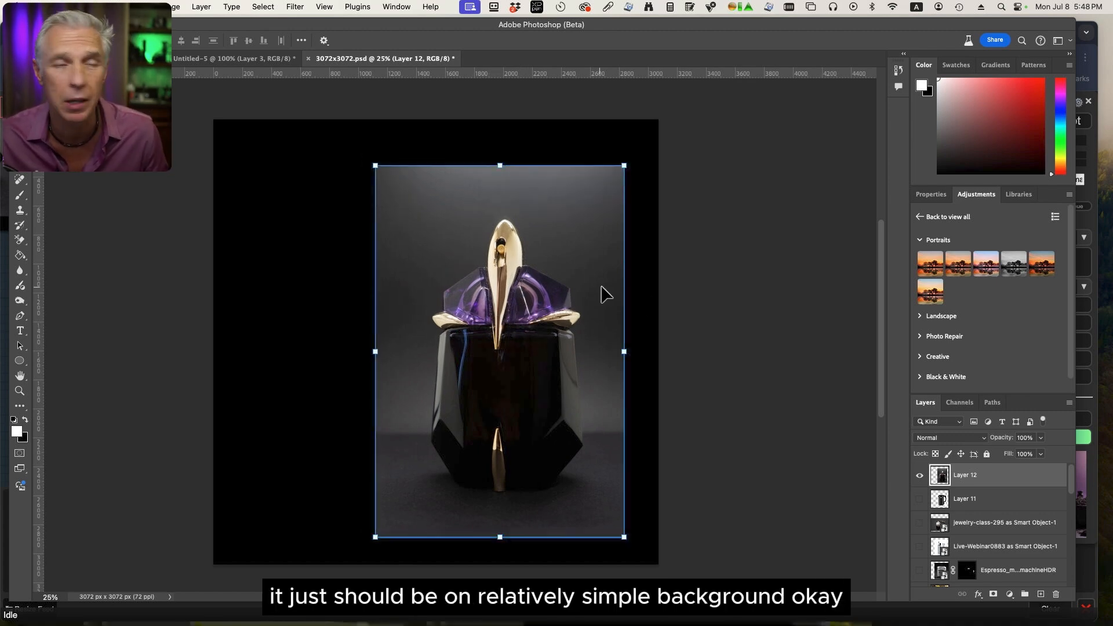
click(708, 300)
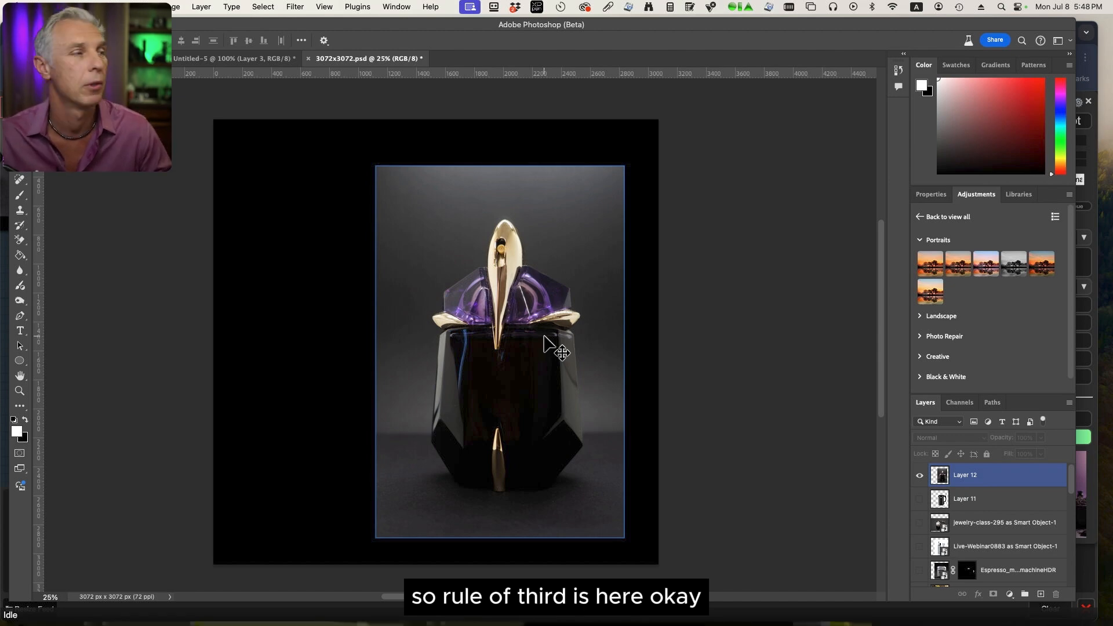
Move the perfume photo down to the canvas's lower edge and export the document as a PNG at 33.33% scale, 1024 x 1024 px.
drag(513, 404, 523, 435)
click(111, 6)
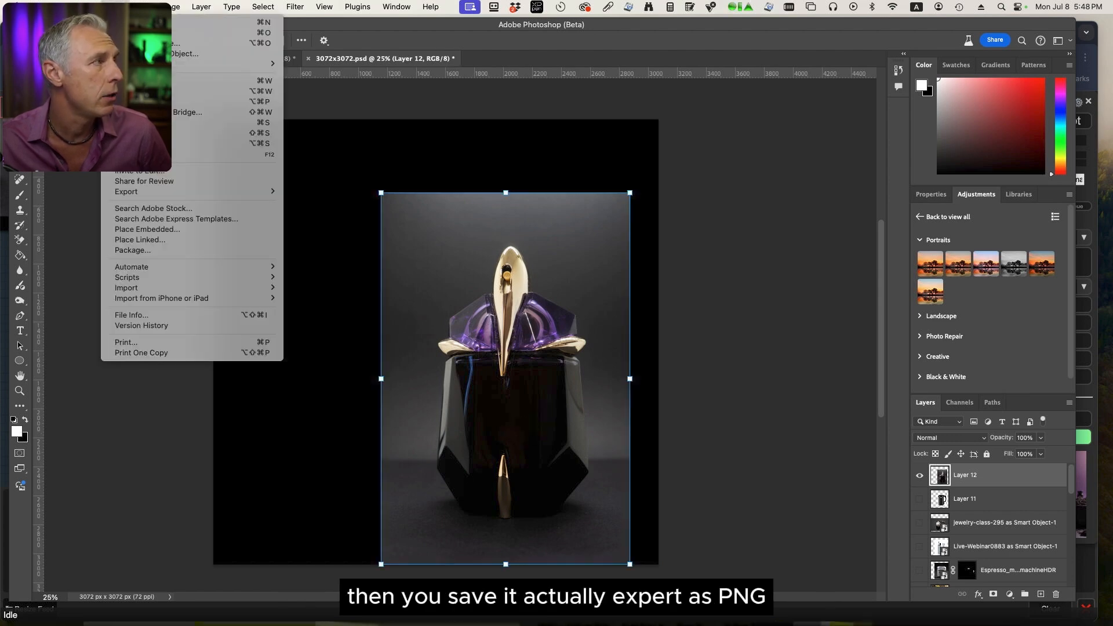
mouse_move(169, 192)
click(318, 202)
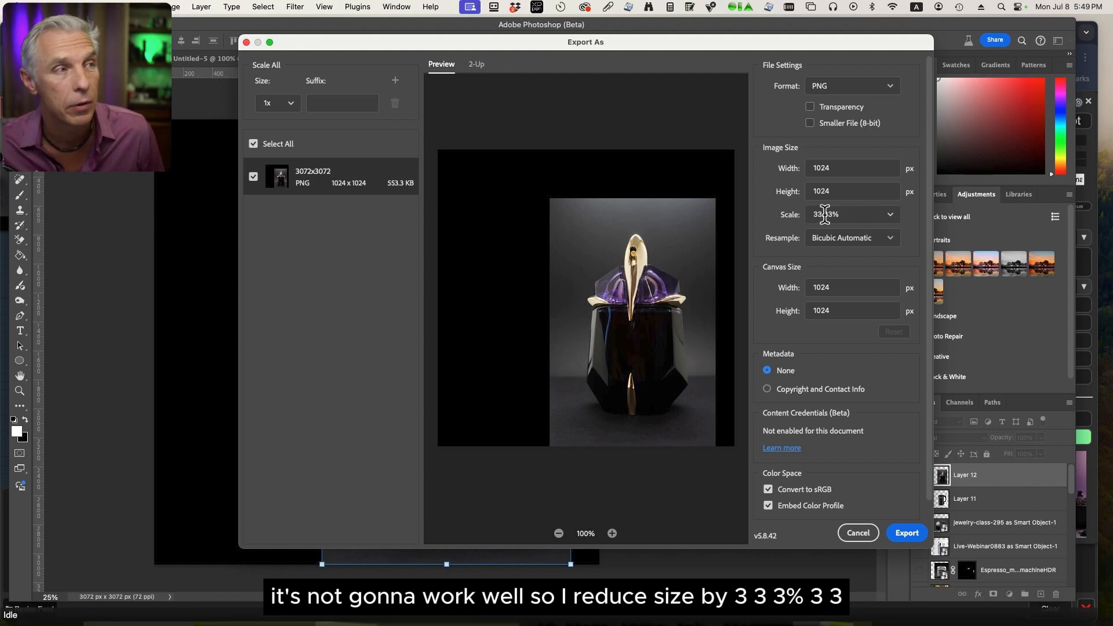
double_click(835, 191)
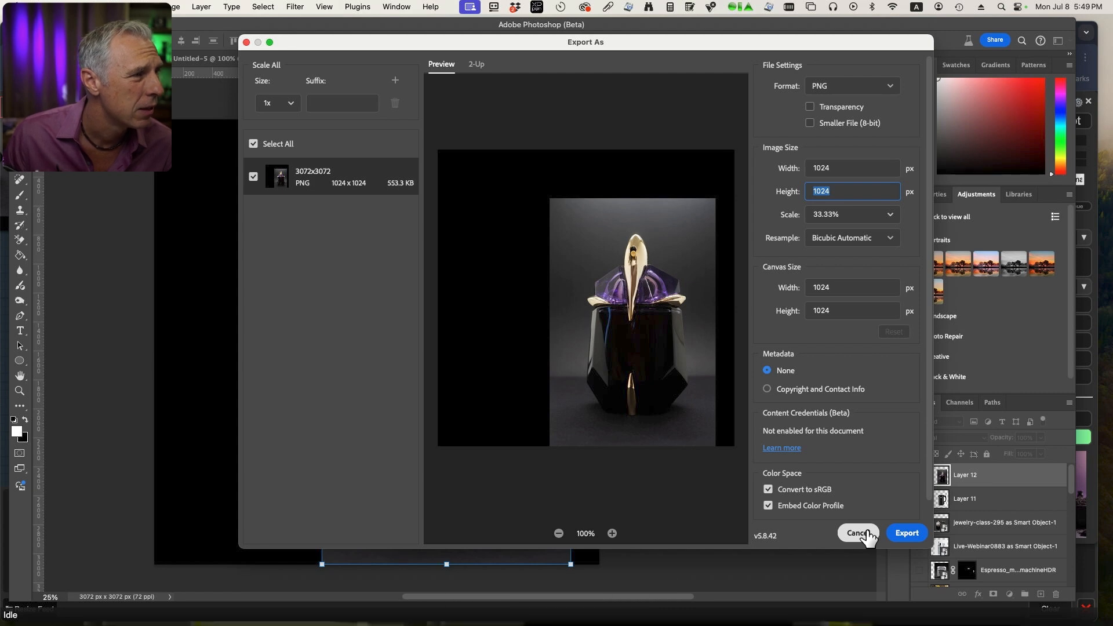
click(914, 534)
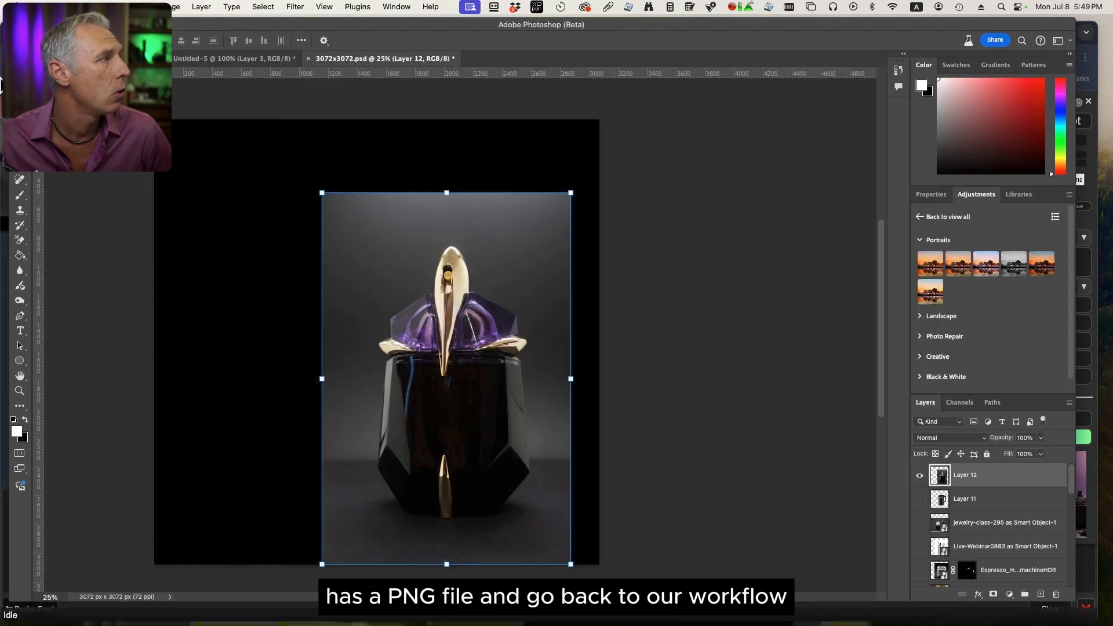
Switch to the ComfyUI workflow in Chrome and load perfume-3072x3072-1.png into the Load Subject image node.
key(super+Tab)
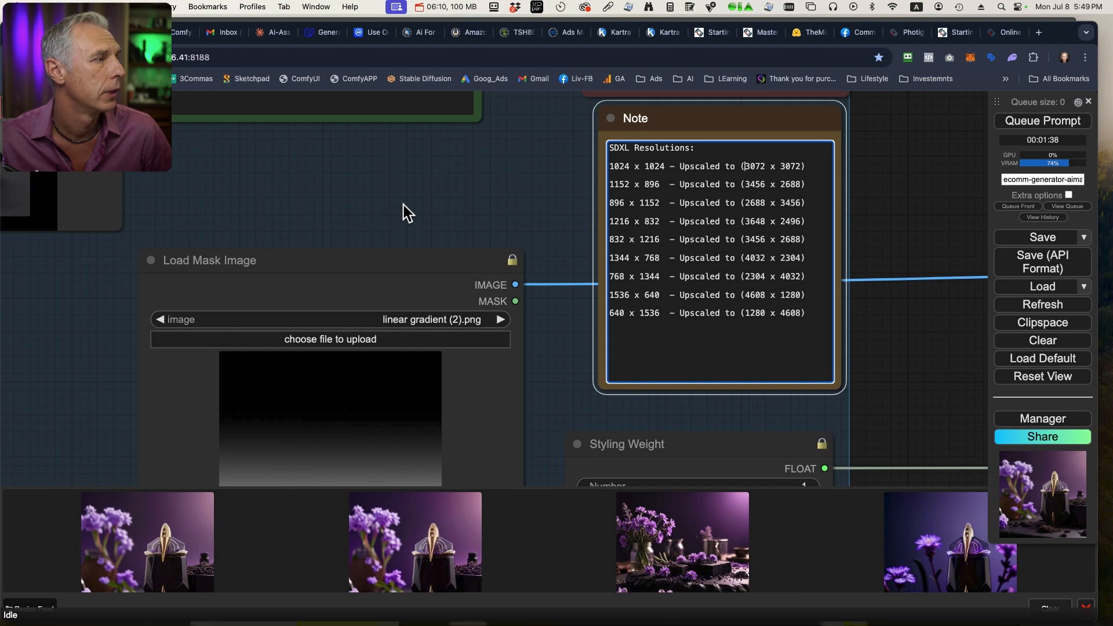
scroll(380, 206, down, 6)
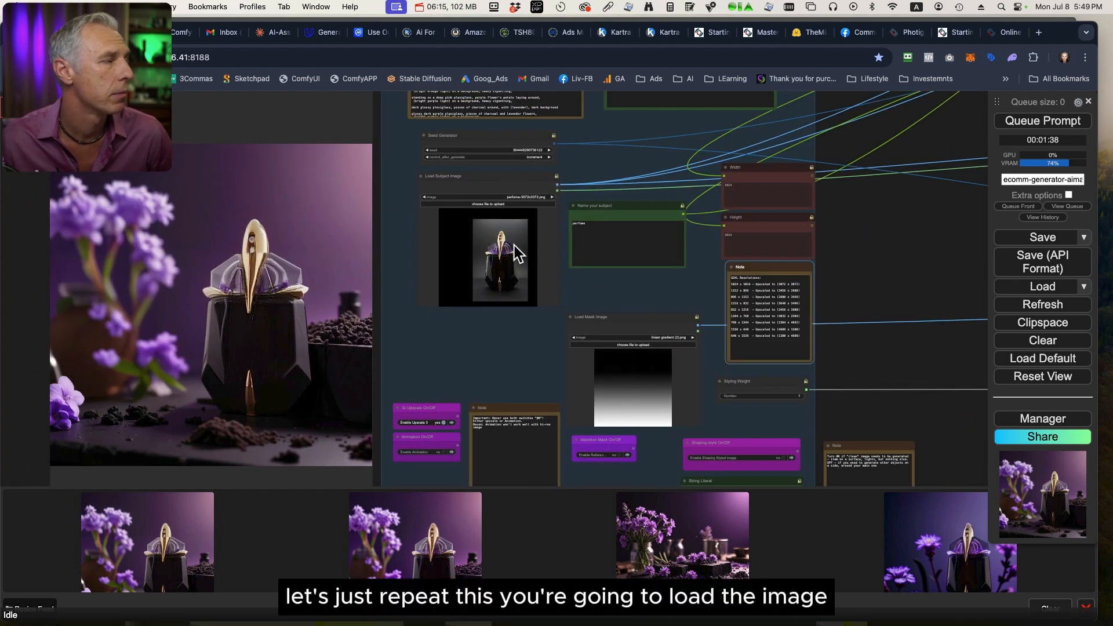
click(514, 213)
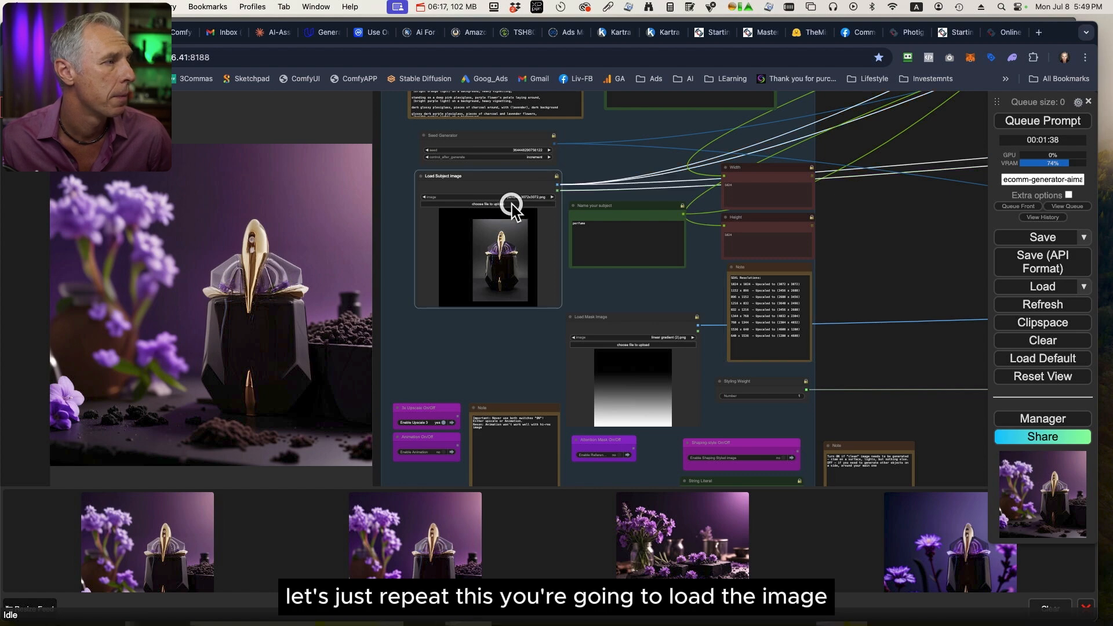
click(510, 205)
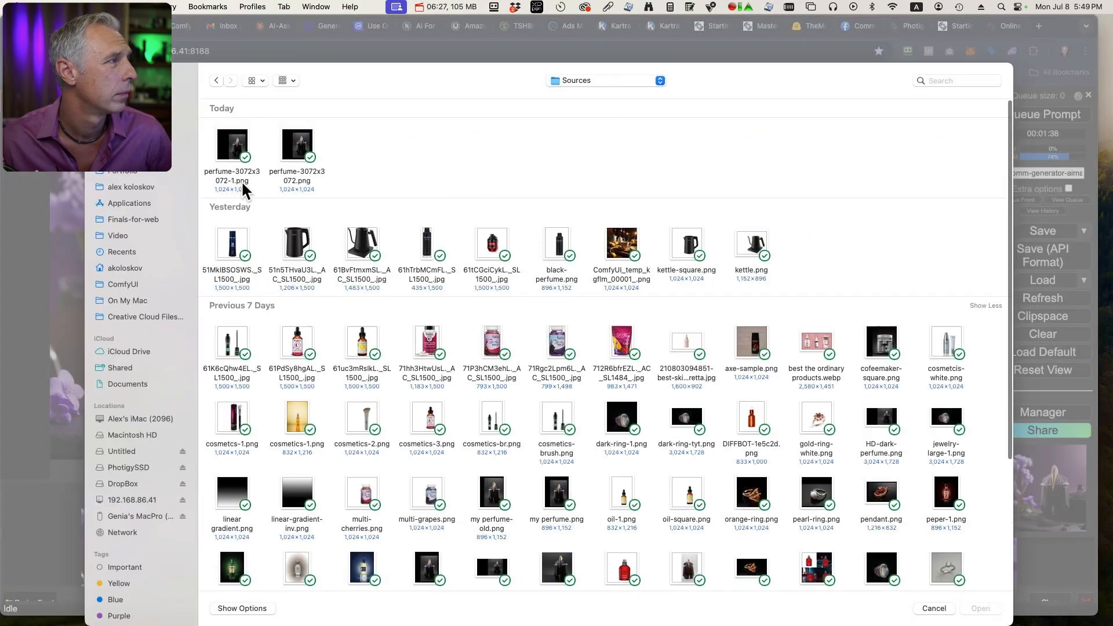
click(235, 174)
double_click(237, 177)
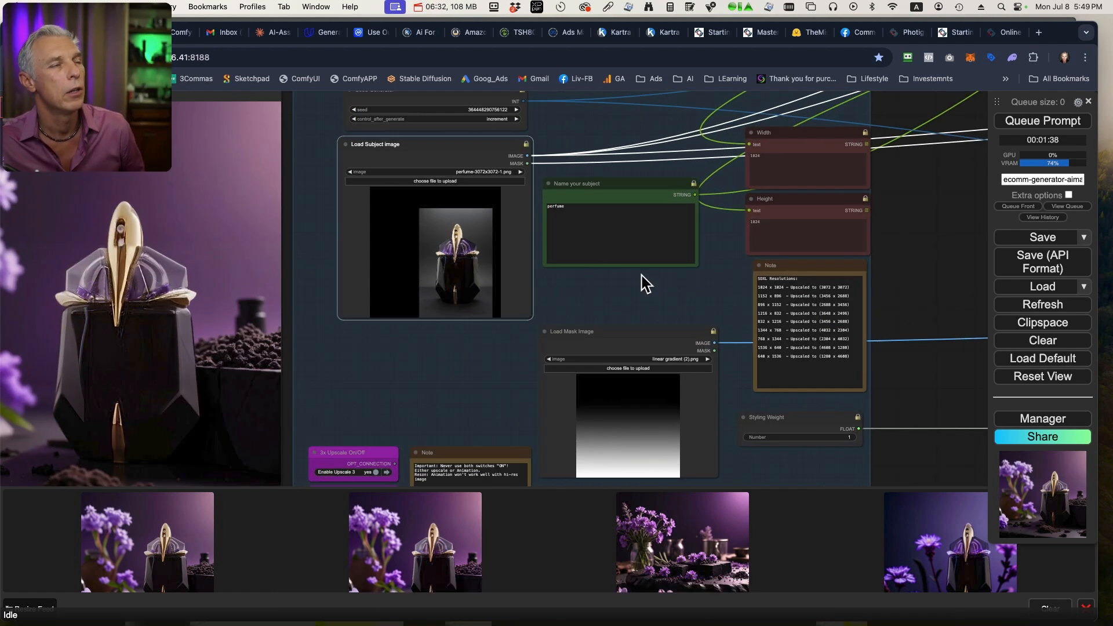
Review the subject text in the Name your subject node and the scene description in the Where (prompt) node.
scroll(644, 277, up, 3)
scroll(634, 214, up, 8)
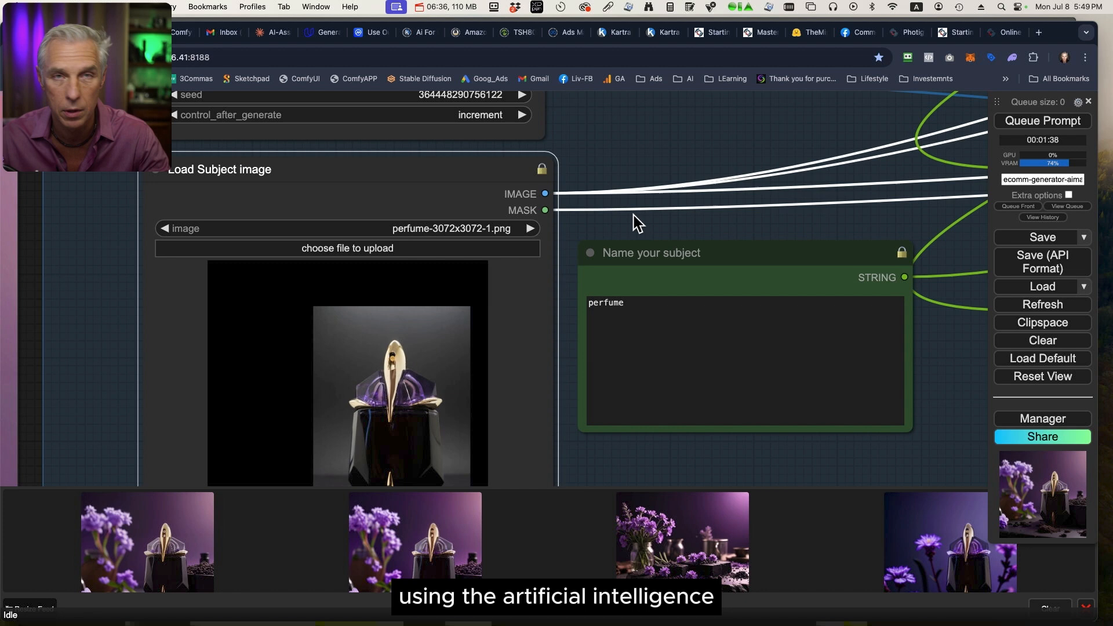
click(615, 311)
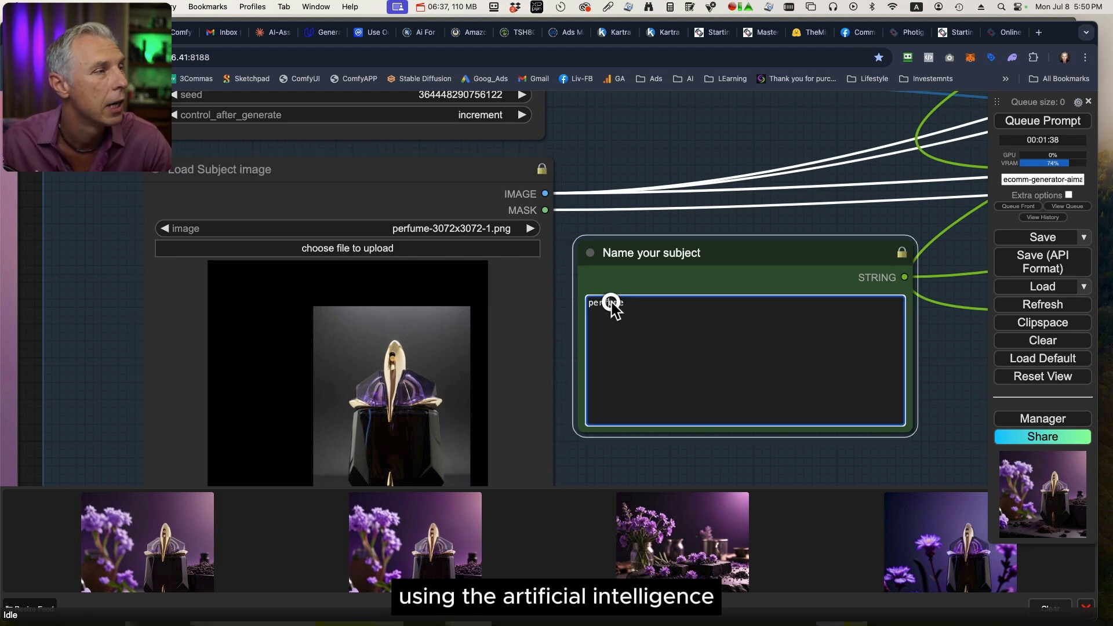
double_click(609, 303)
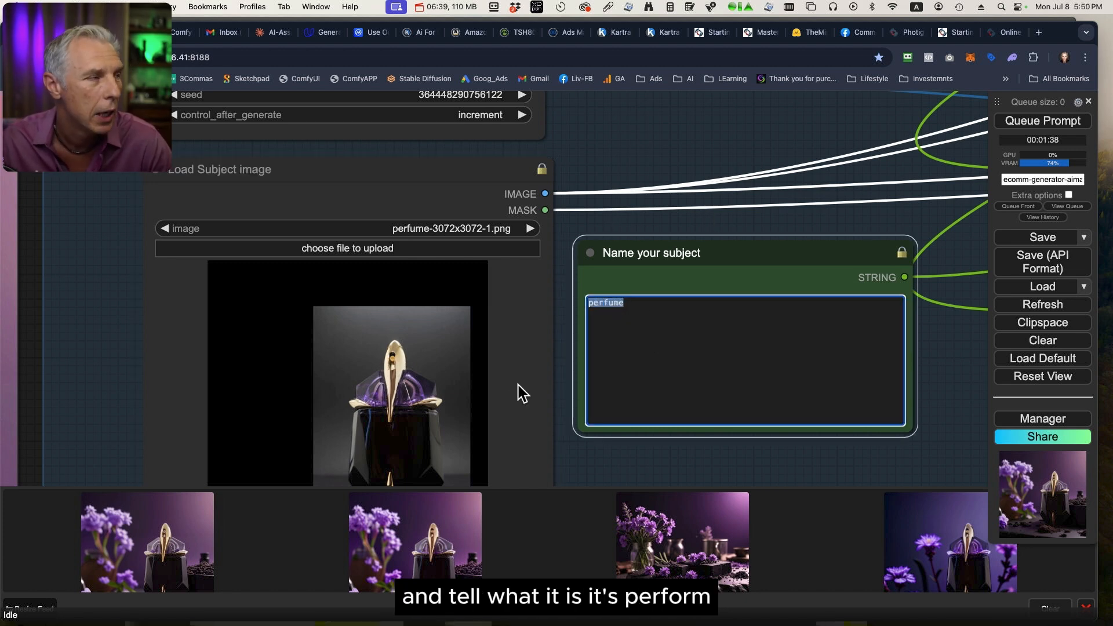
scroll(803, 231, down, 3)
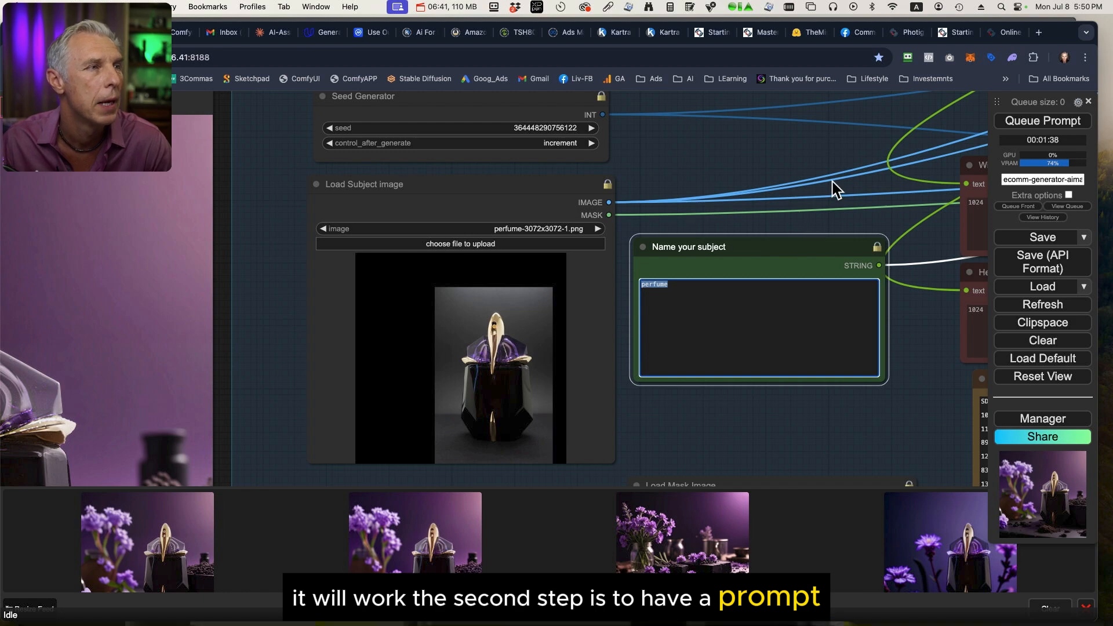
scroll(832, 188, down, 10)
scroll(832, 173, up, 10)
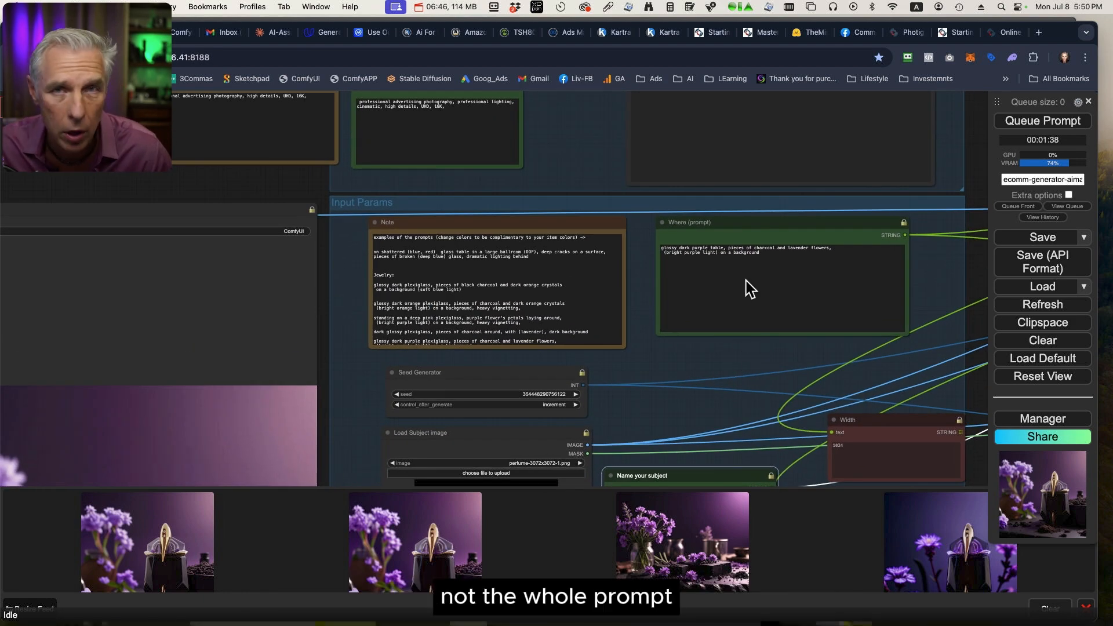
click(812, 223)
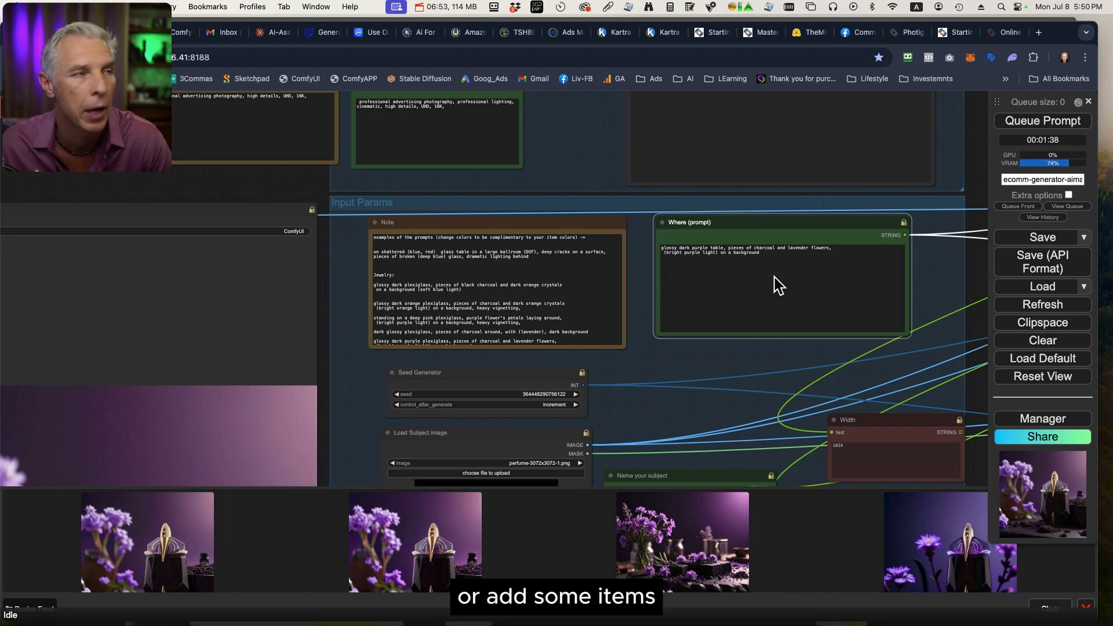
drag(597, 162, 686, 275)
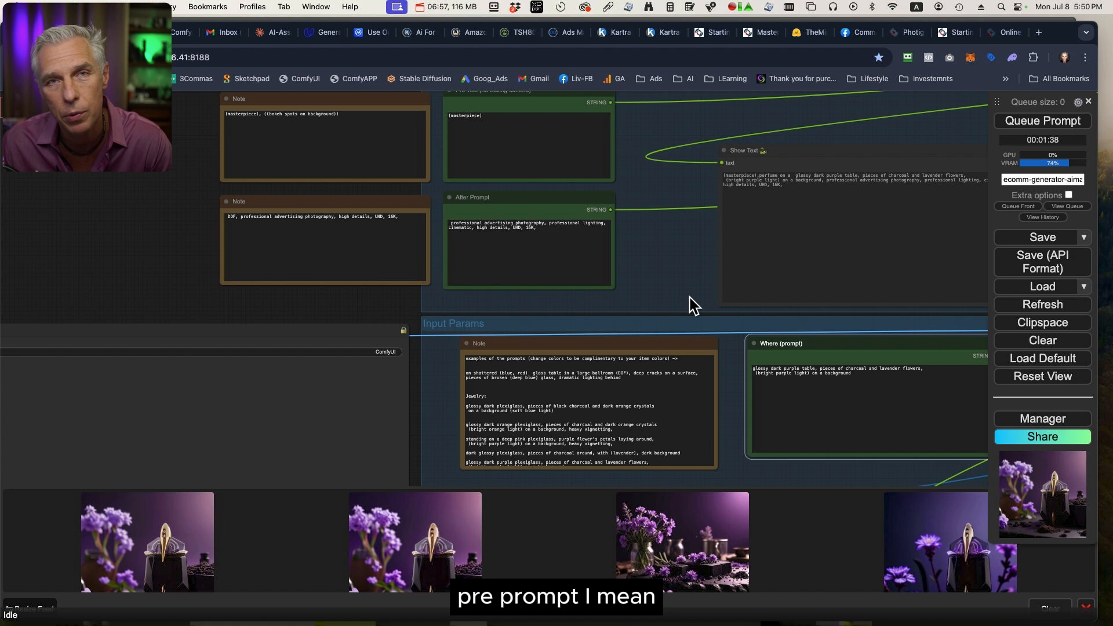
drag(735, 404, 679, 376)
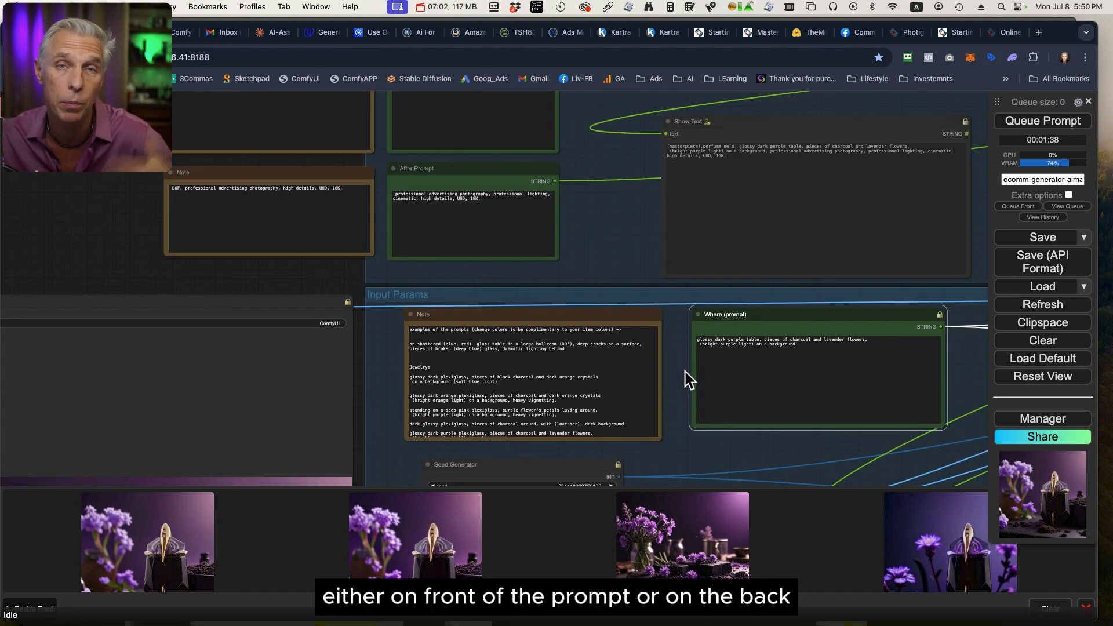
Add "DOF," before "professional advertising photography" in the After Prompt node.
scroll(566, 242, up, 4)
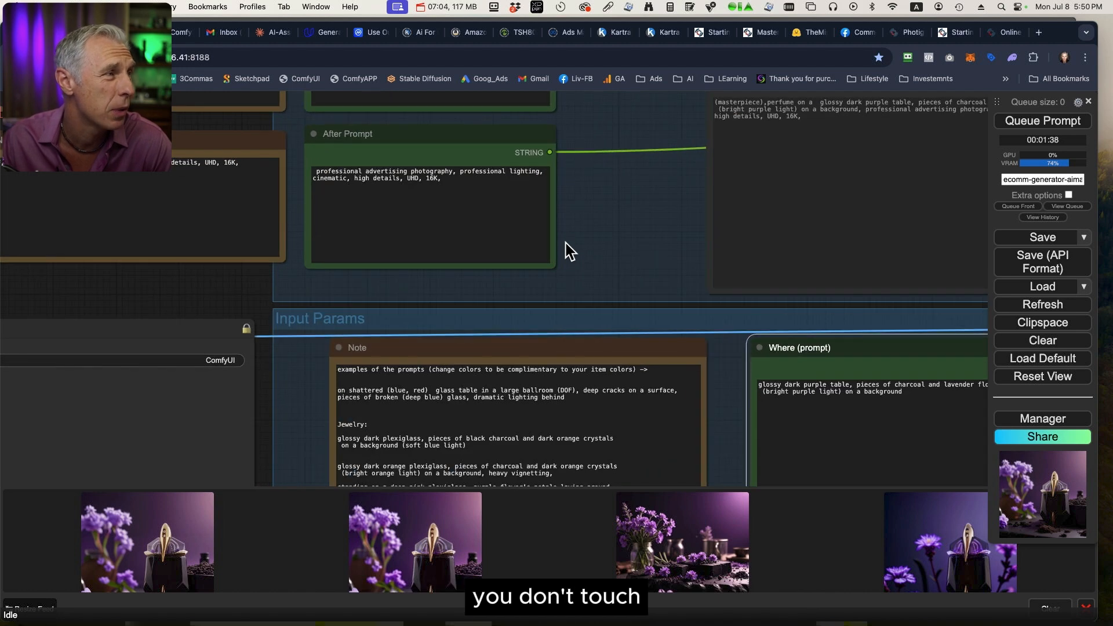
drag(566, 242, 726, 252)
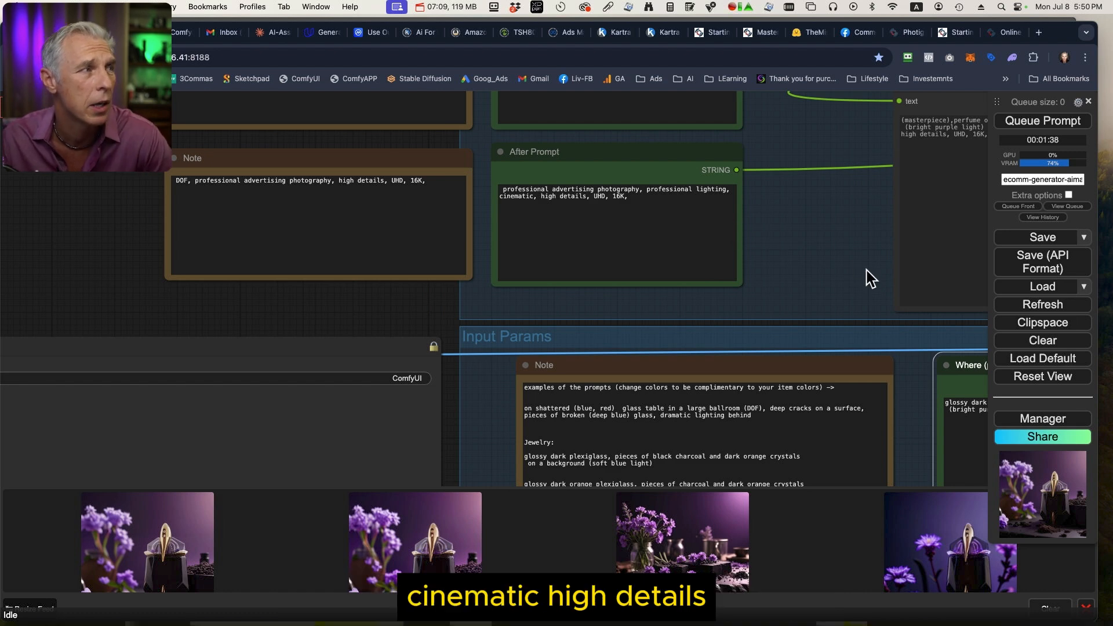
click(566, 255)
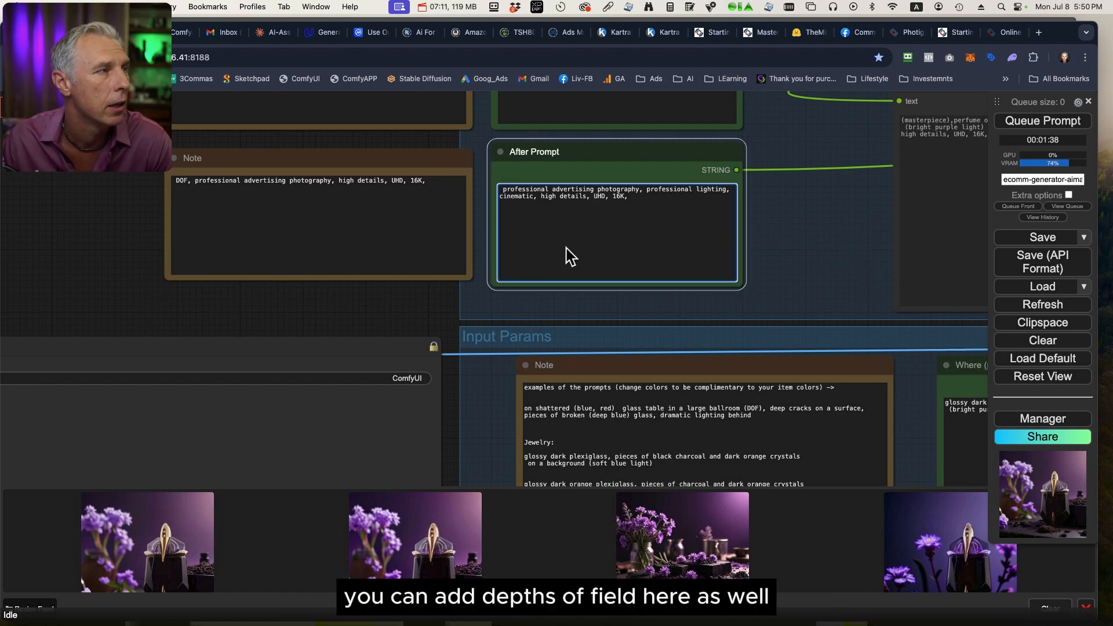
click(502, 190)
text(DOF,)
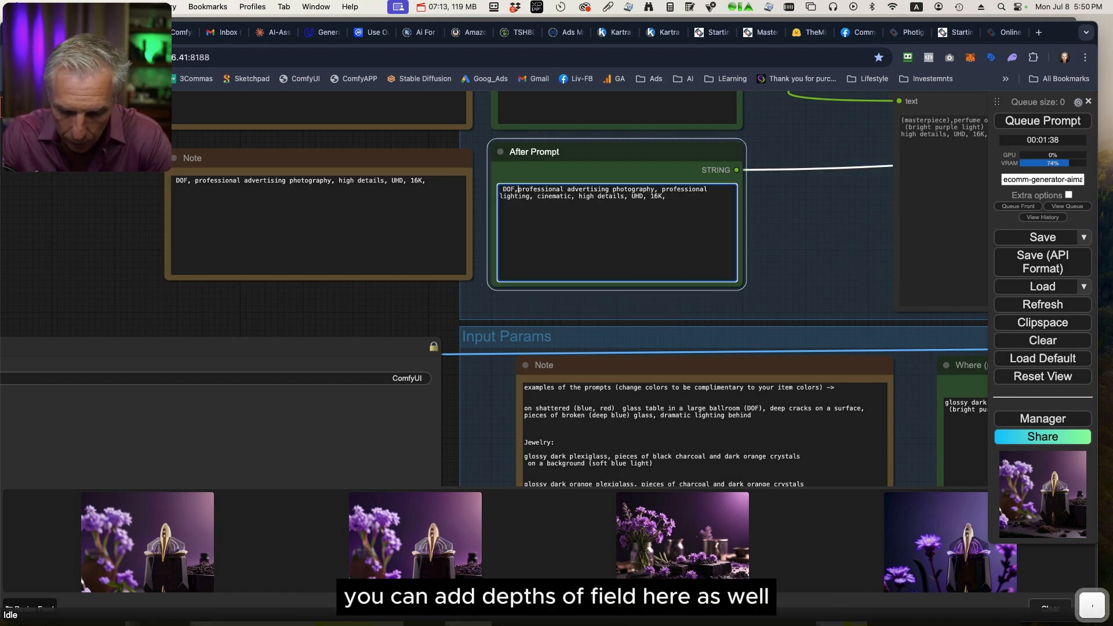
In the Where (prompt) node, insert "black" before "charcoal" and add "gold balls," after "lavender flowers,".
drag(841, 276, 641, 199)
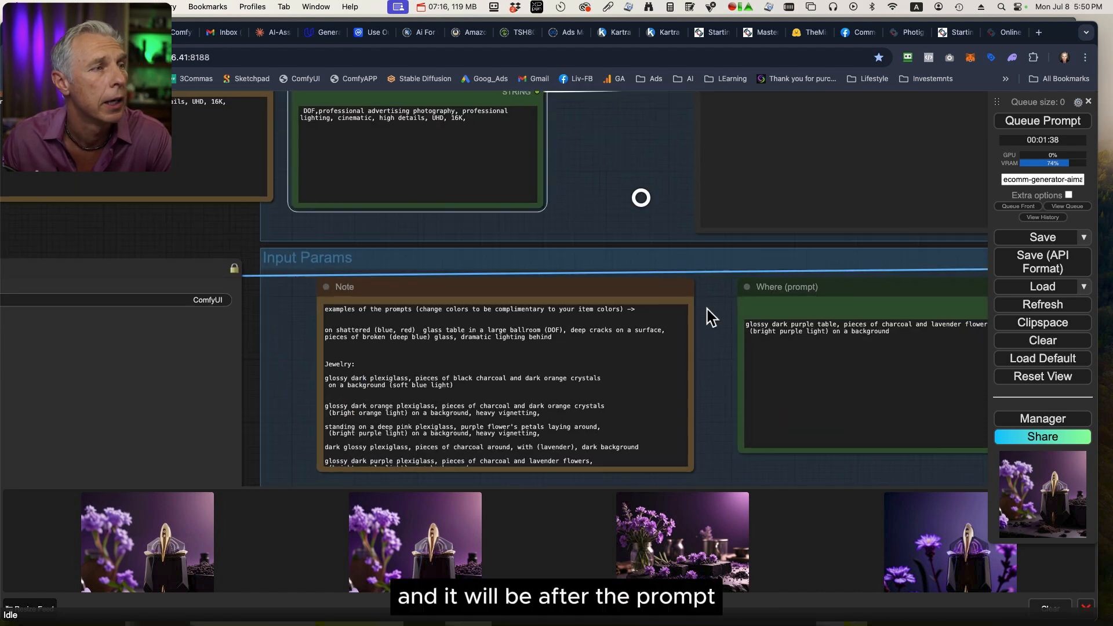
drag(707, 342, 586, 320)
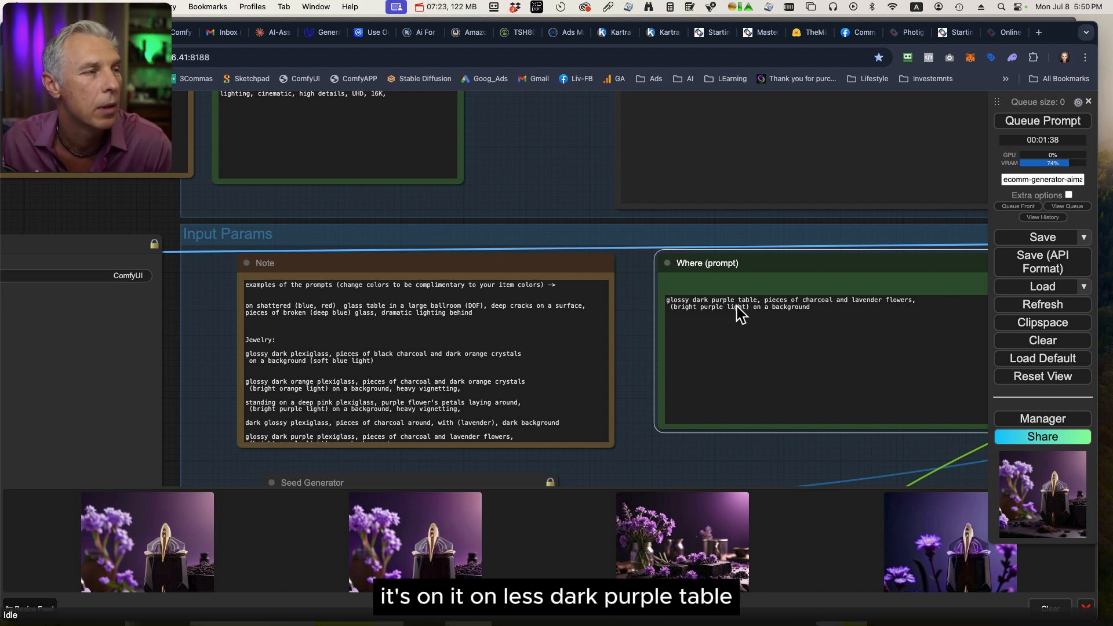
click(804, 301)
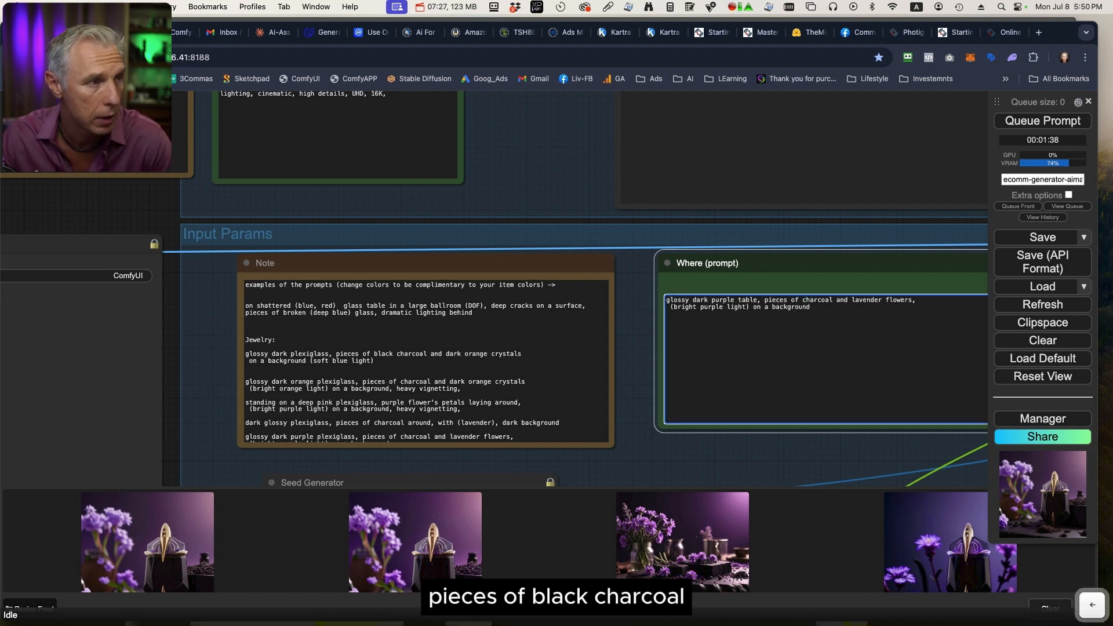
text(black)
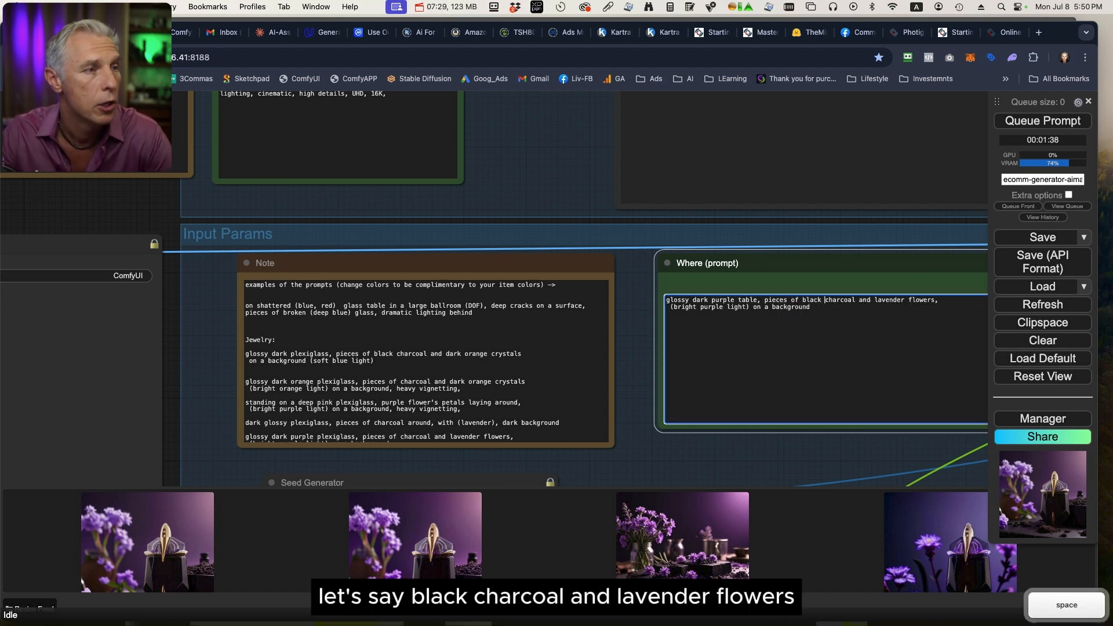
click(940, 304)
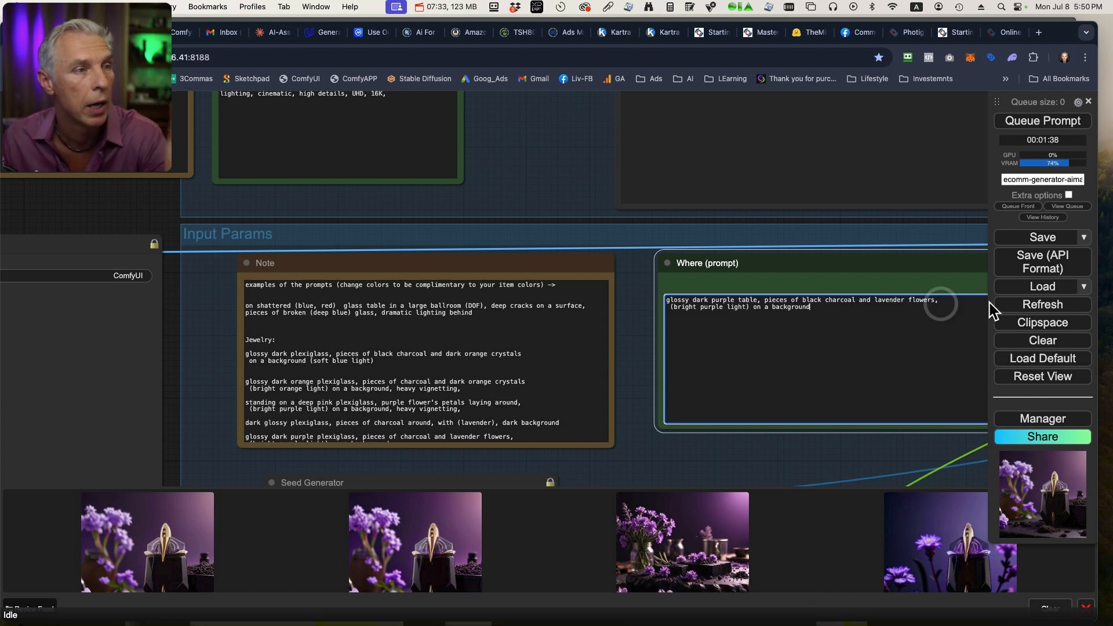
click(949, 303)
text(gold bal)
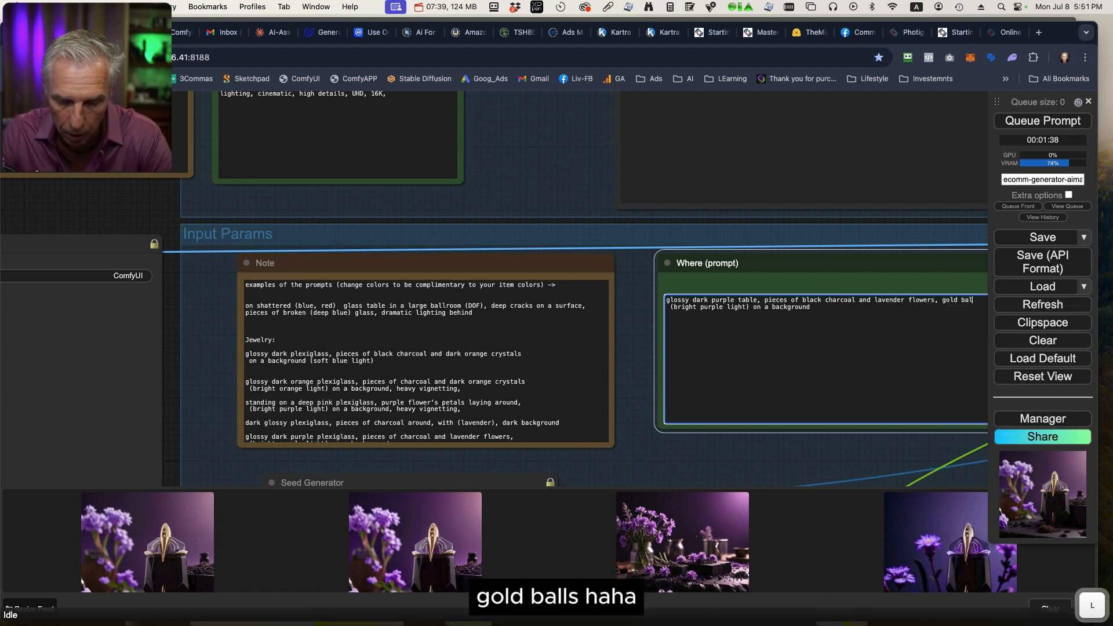
text(ls,)
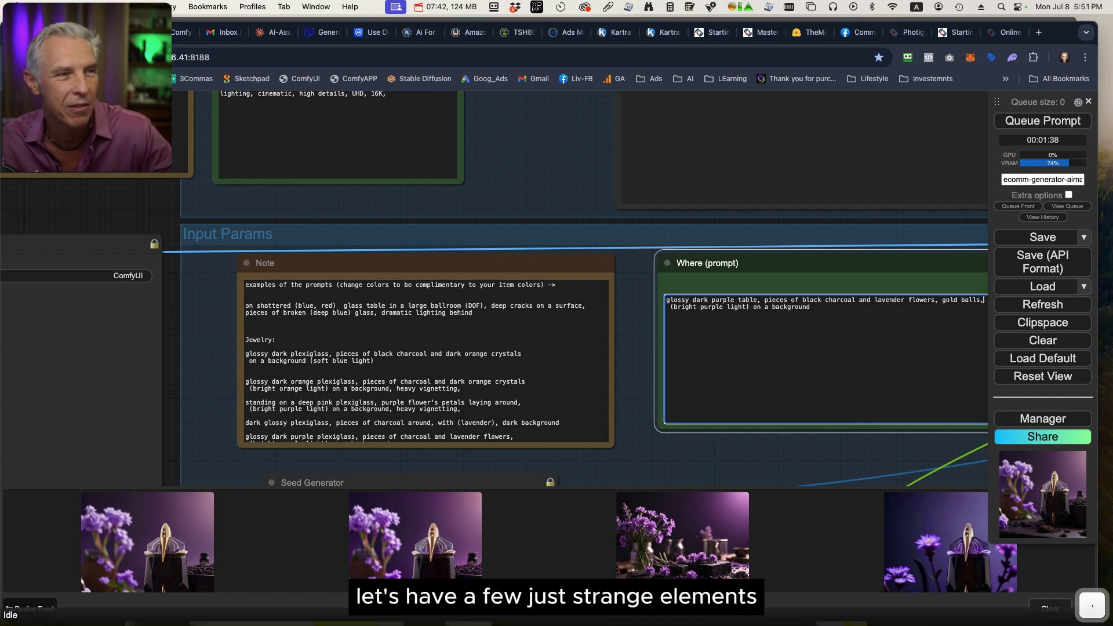
Remove the word "bright" from the purple light description in the Where (prompt) node.
drag(878, 243, 785, 234)
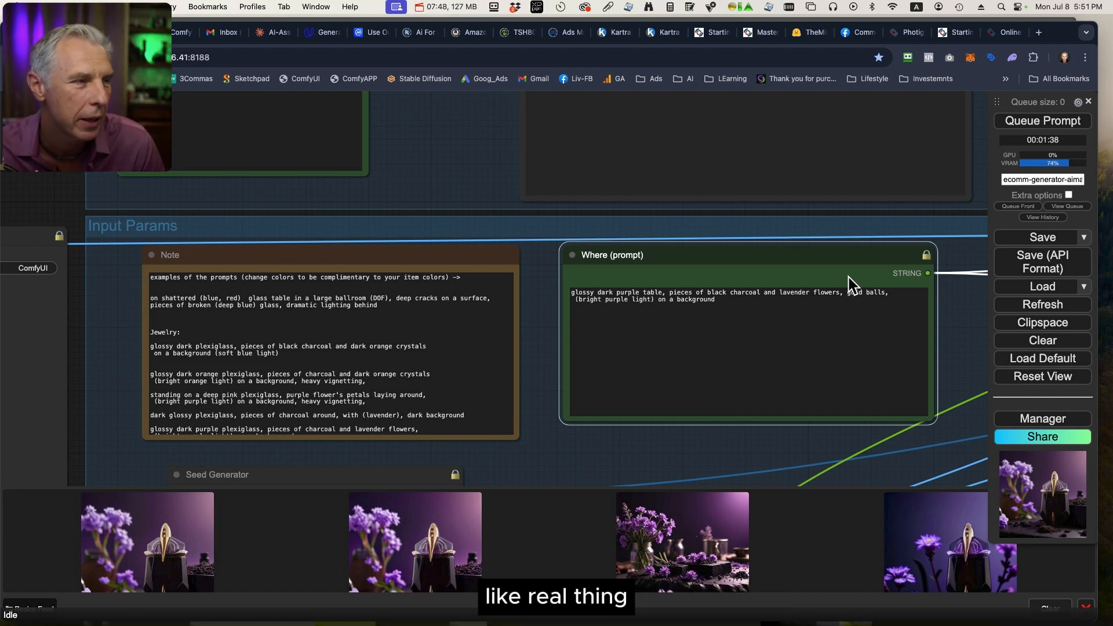
click(890, 292)
drag(890, 292, 851, 297)
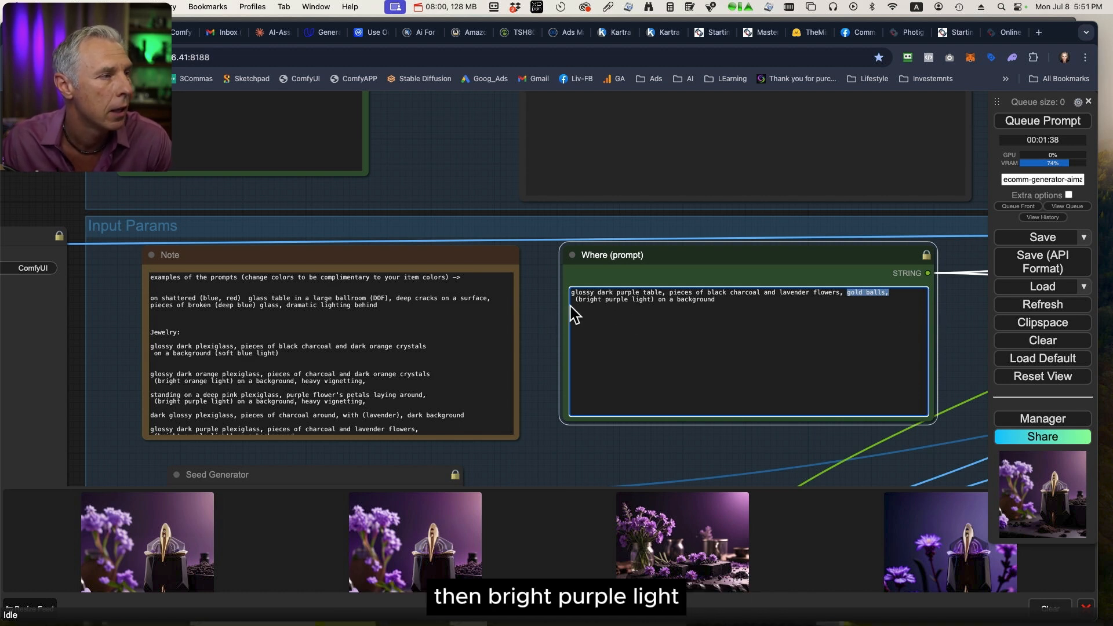
double_click(593, 301)
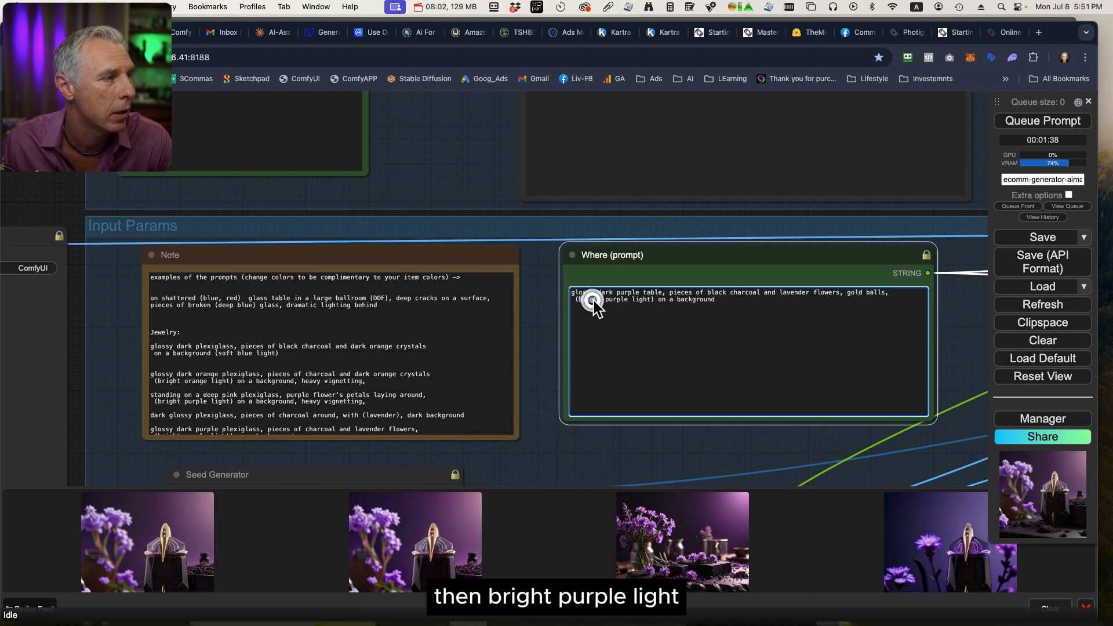
key(BackSpace)
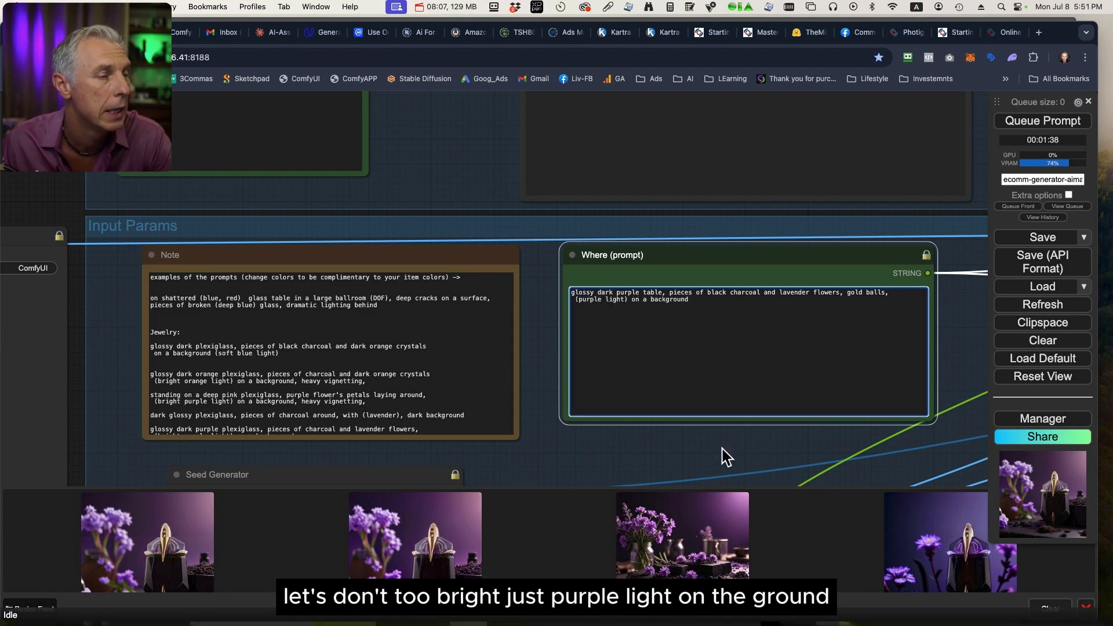
Turn off the 3x upscale in the 3x Upscale On/Off node.
scroll(722, 450, down, 14)
drag(868, 383, 654, 168)
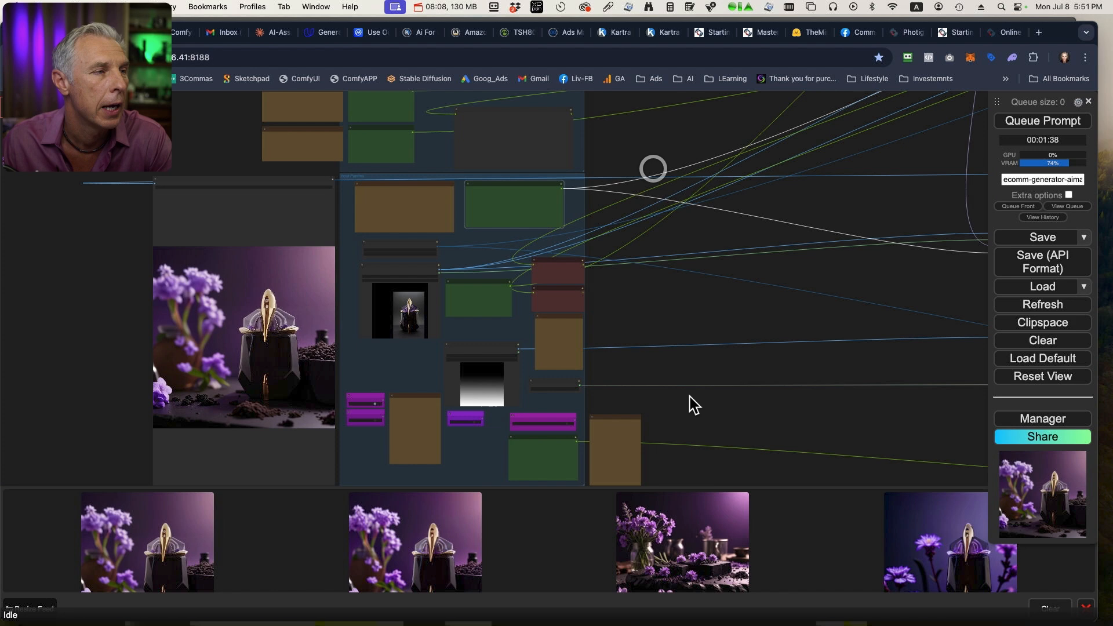
drag(704, 391, 599, 305)
scroll(265, 348, up, 10)
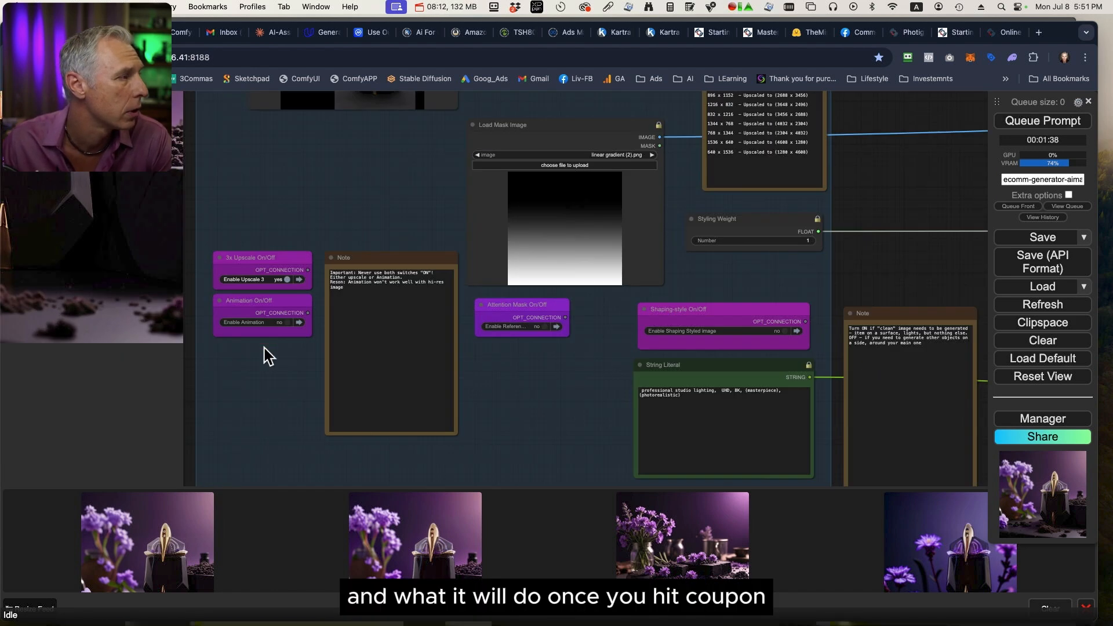
click(284, 279)
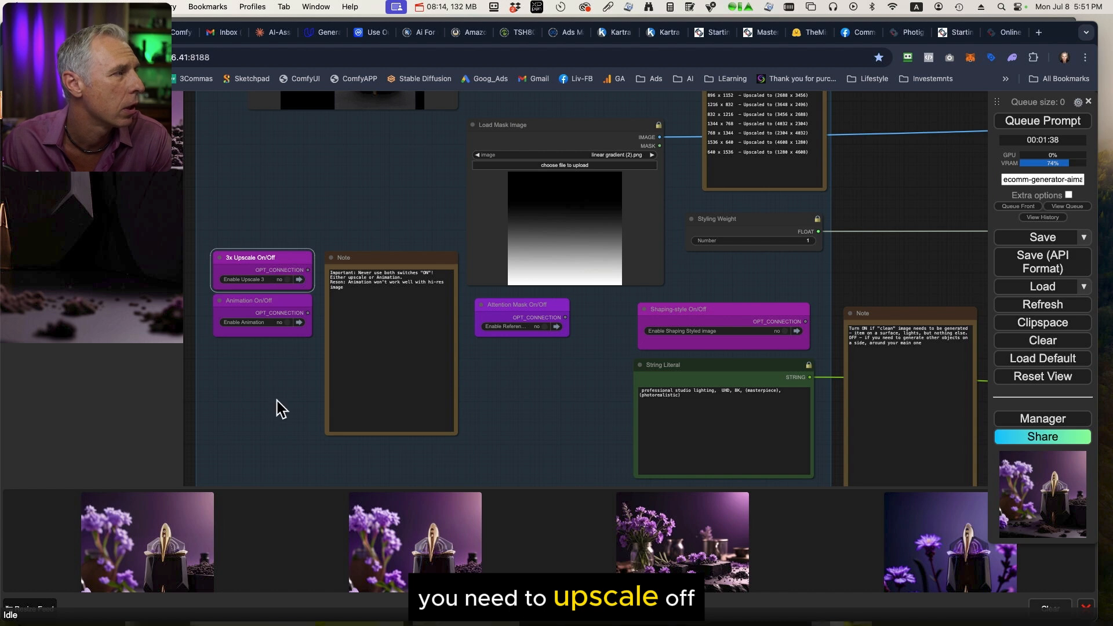
Review the upscale, animation, attention mask and shaping-style switch nodes and the styling text in the String Literal node.
drag(276, 409, 457, 397)
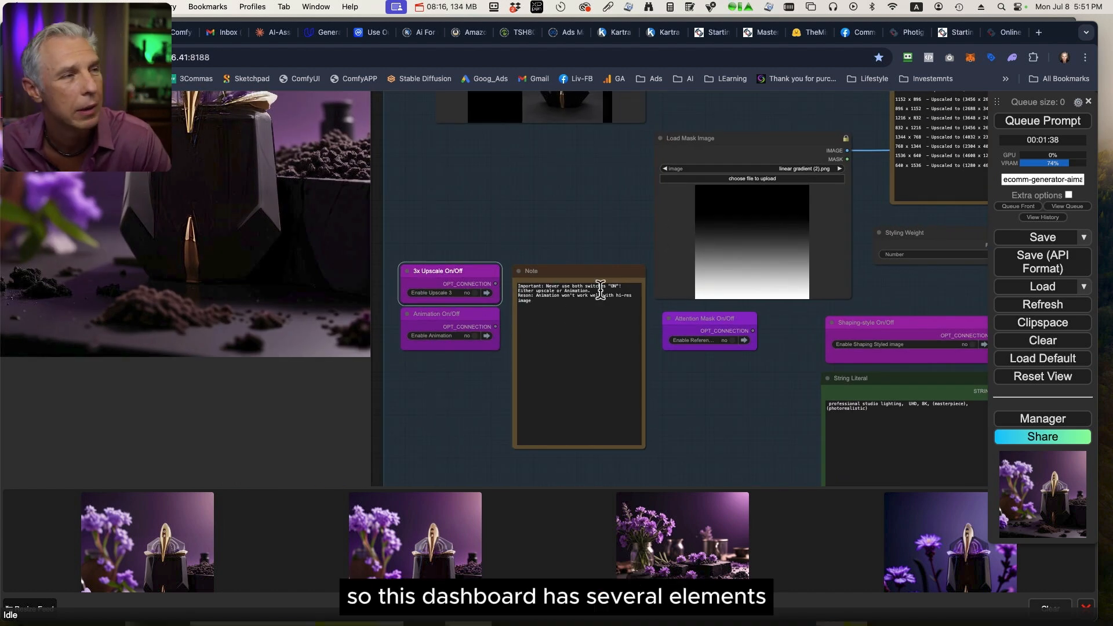
click(728, 318)
click(934, 323)
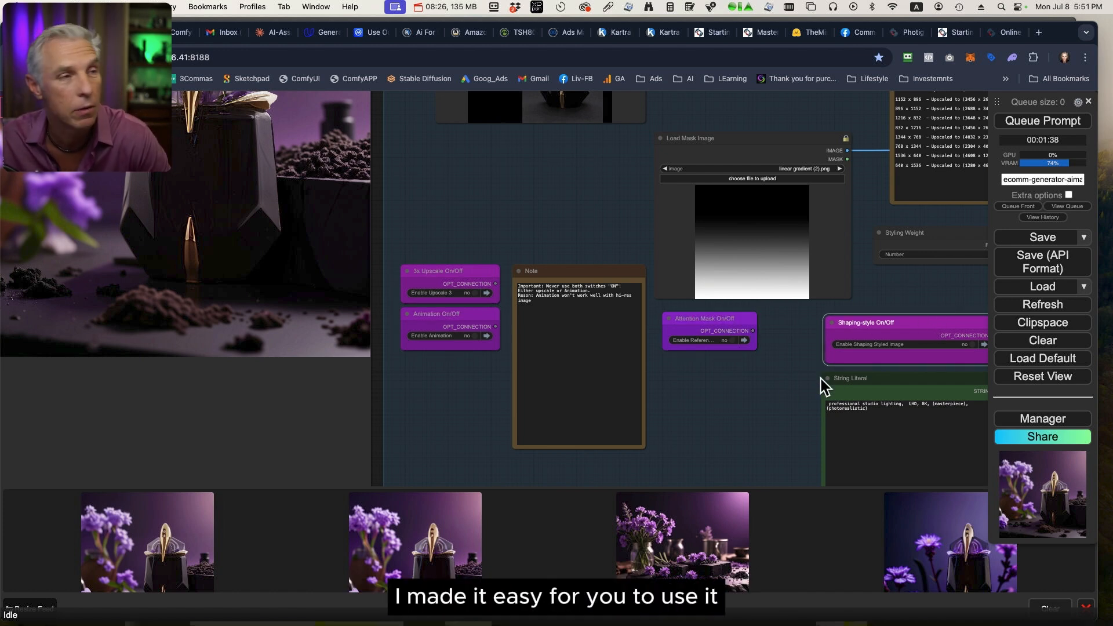
drag(781, 363, 736, 350)
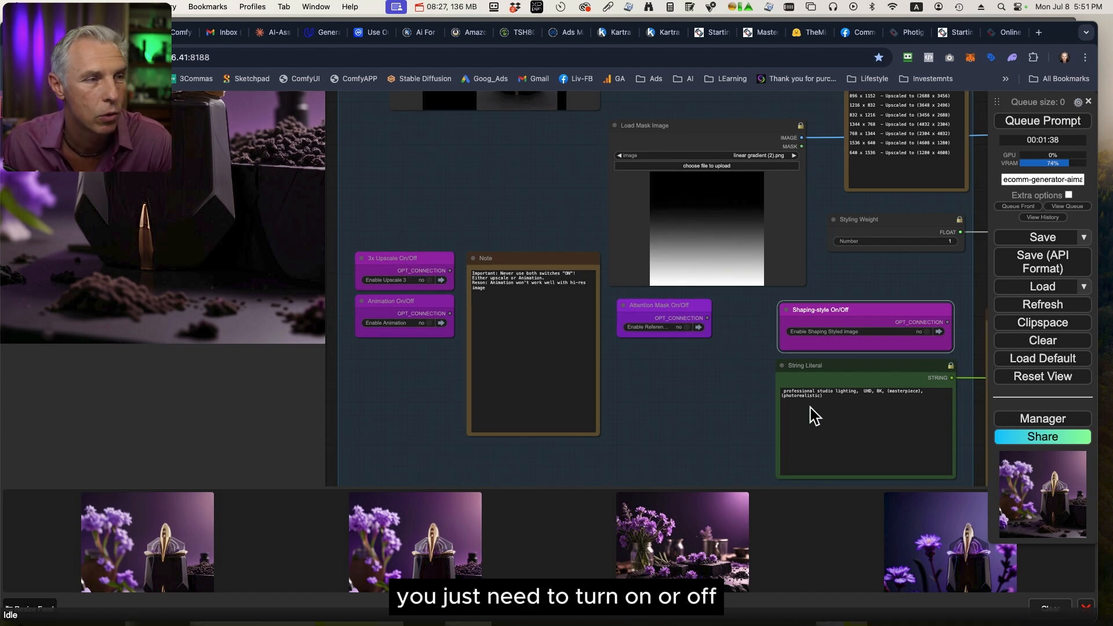
scroll(580, 365, up, 6)
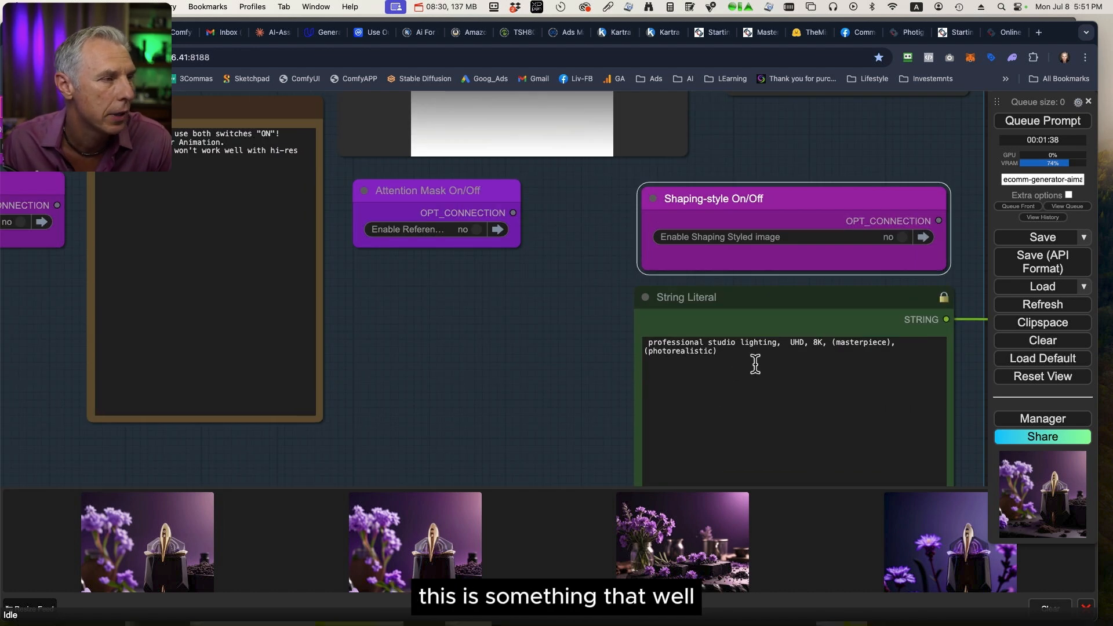
drag(755, 365, 540, 325)
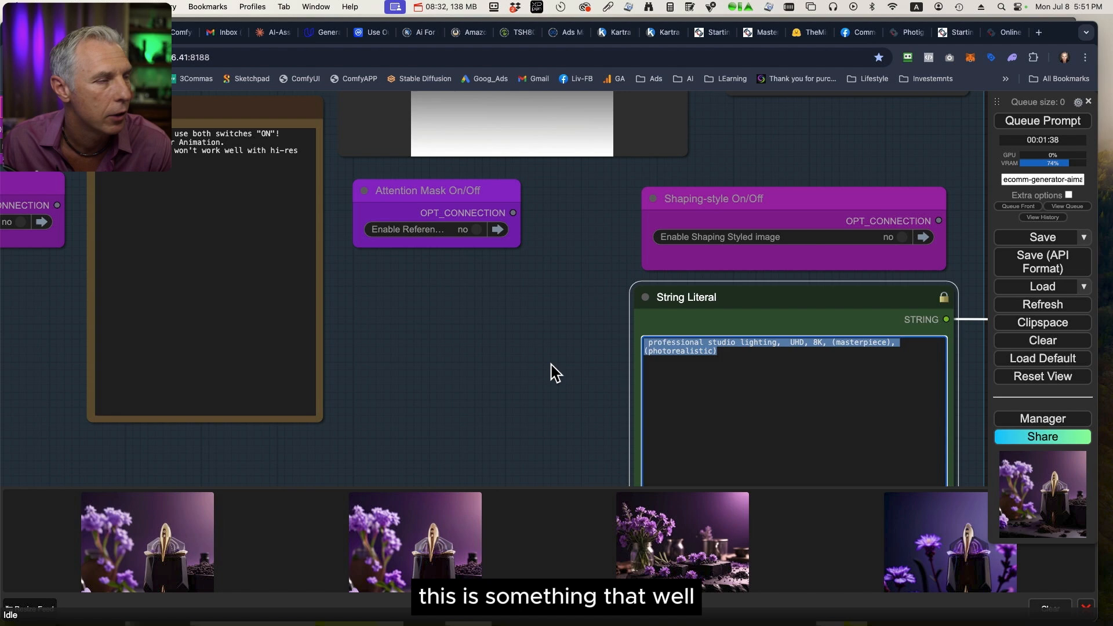
scroll(551, 365, down, 14)
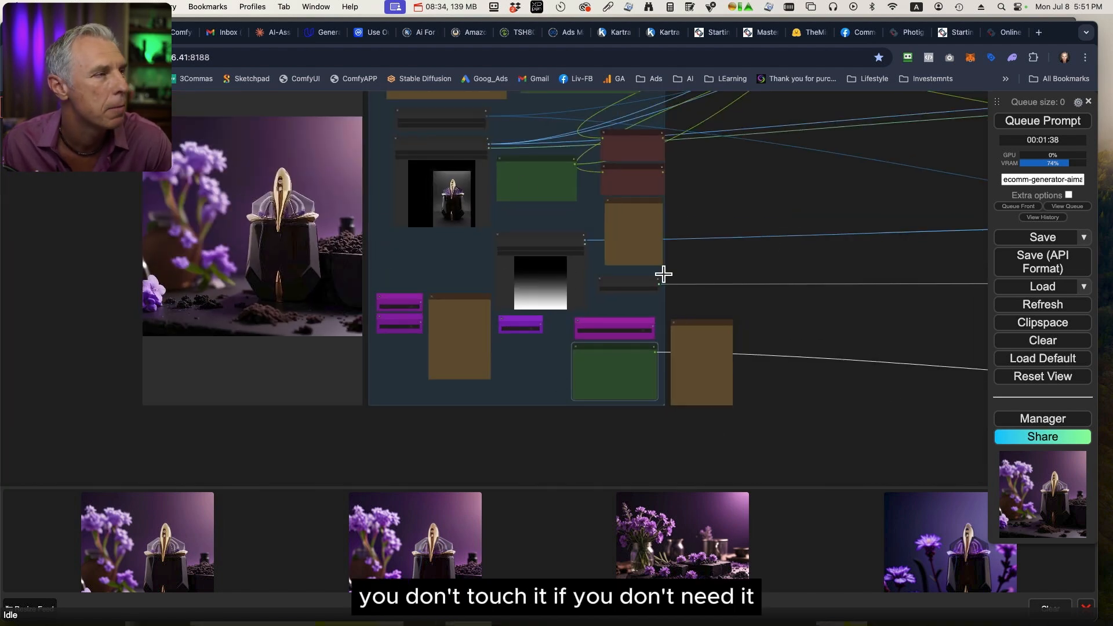
Queue the workflow to generate an image with the edited prompts.
click(1048, 122)
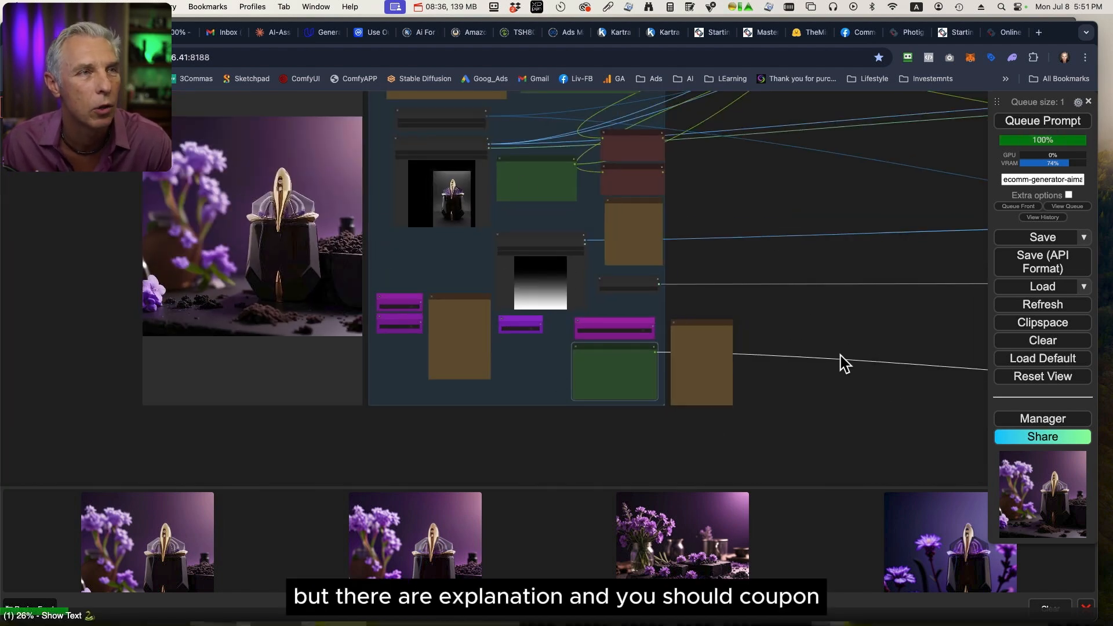
scroll(840, 363, down, 13)
drag(918, 338, 464, 334)
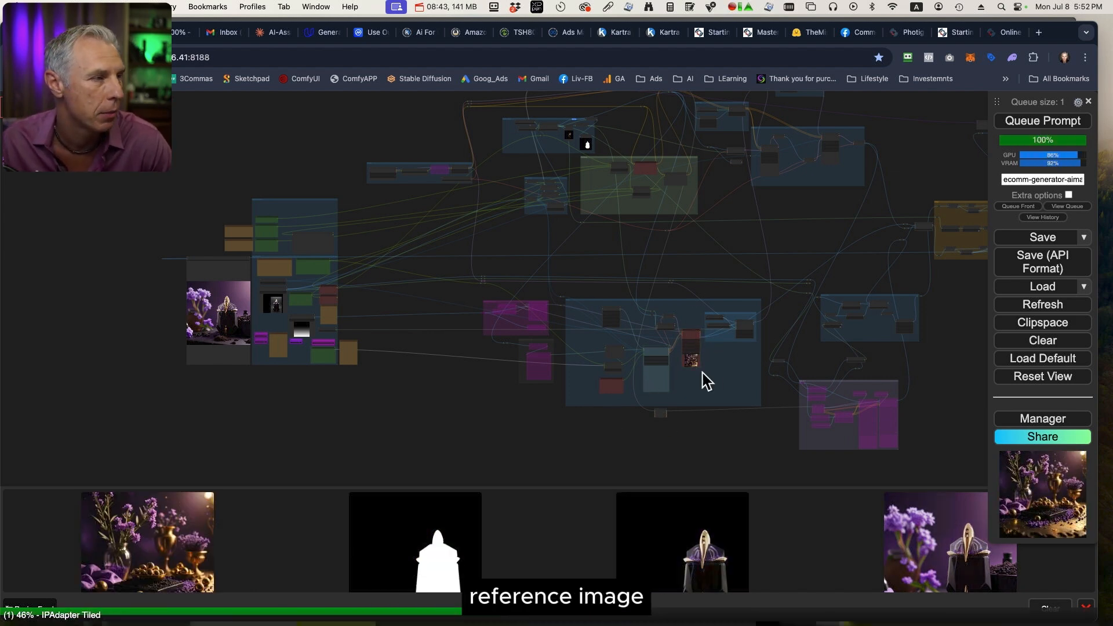
View the newly generated reference image full size, compare it with the other feed images, and close the preview.
scroll(717, 359, up, 8)
click(175, 546)
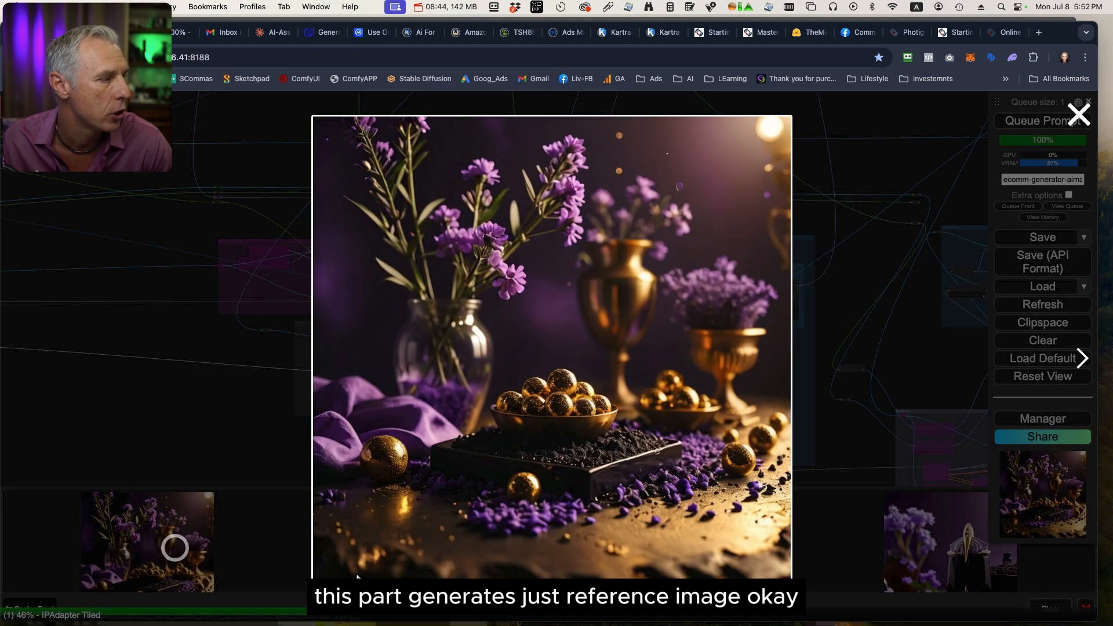
key(Right)
key(Right)
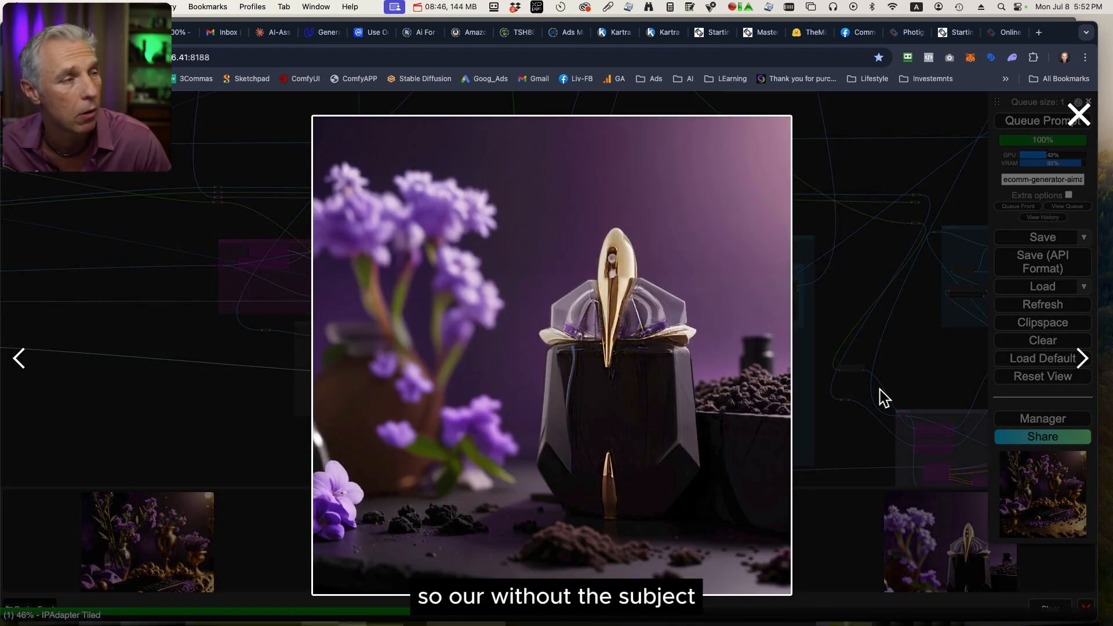
click(854, 432)
click(169, 556)
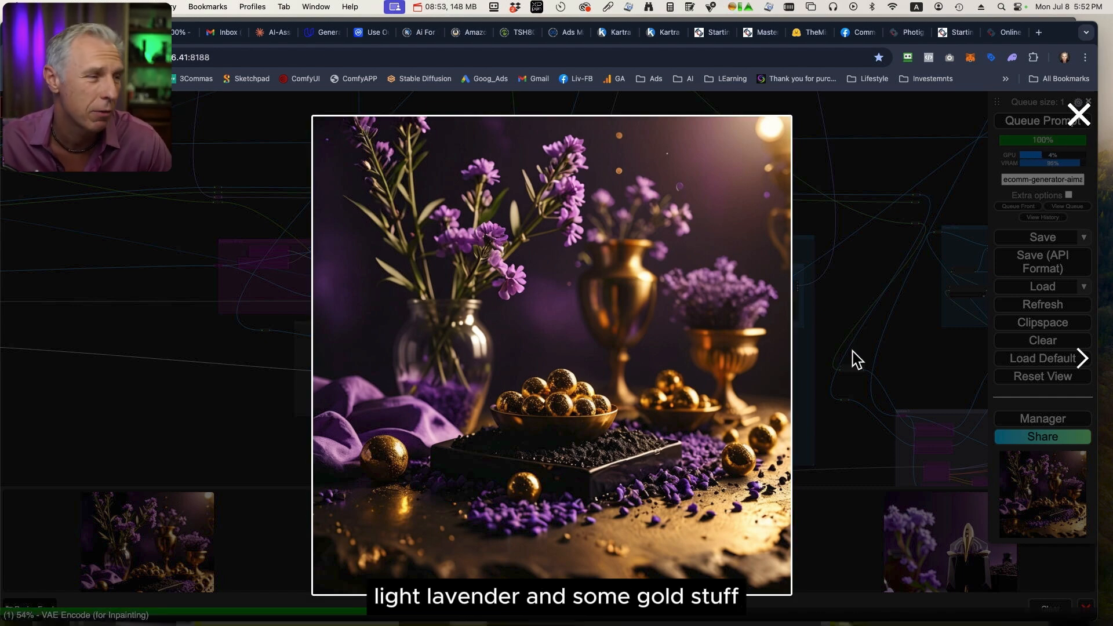
click(917, 340)
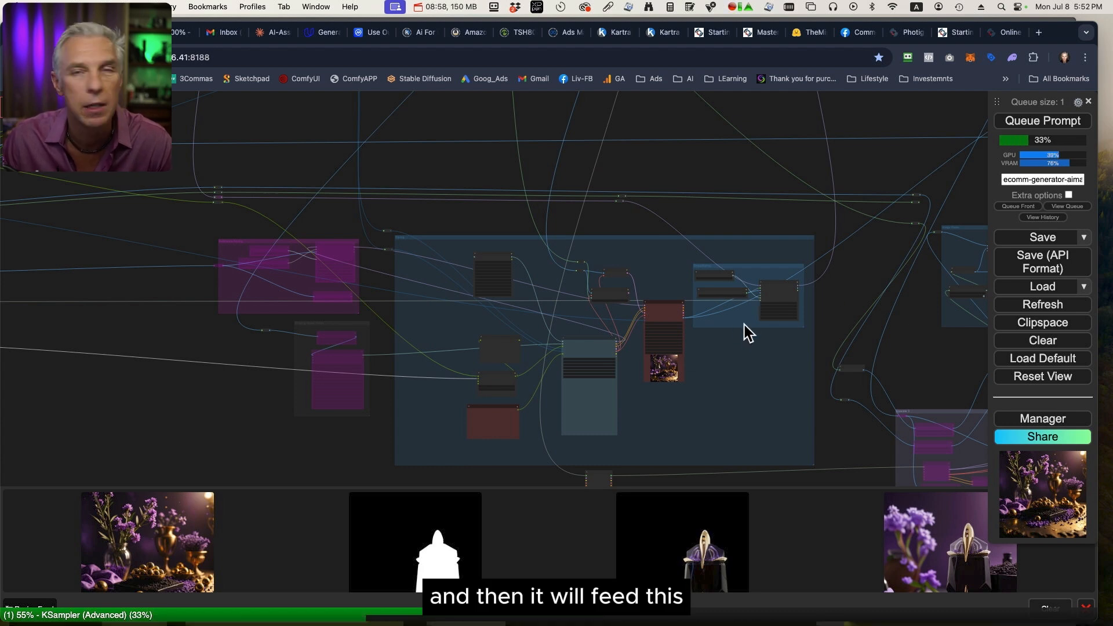
Examine the node groups that clip the subject, create its mask, handle prompting and paste the product back in.
drag(861, 266, 813, 404)
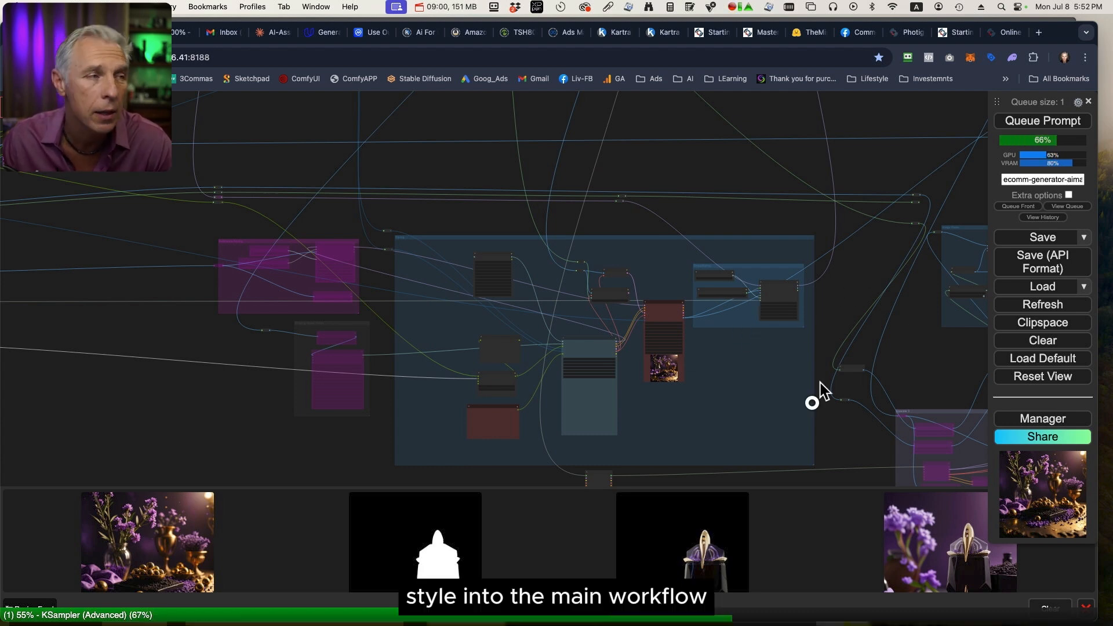
drag(800, 289, 798, 386)
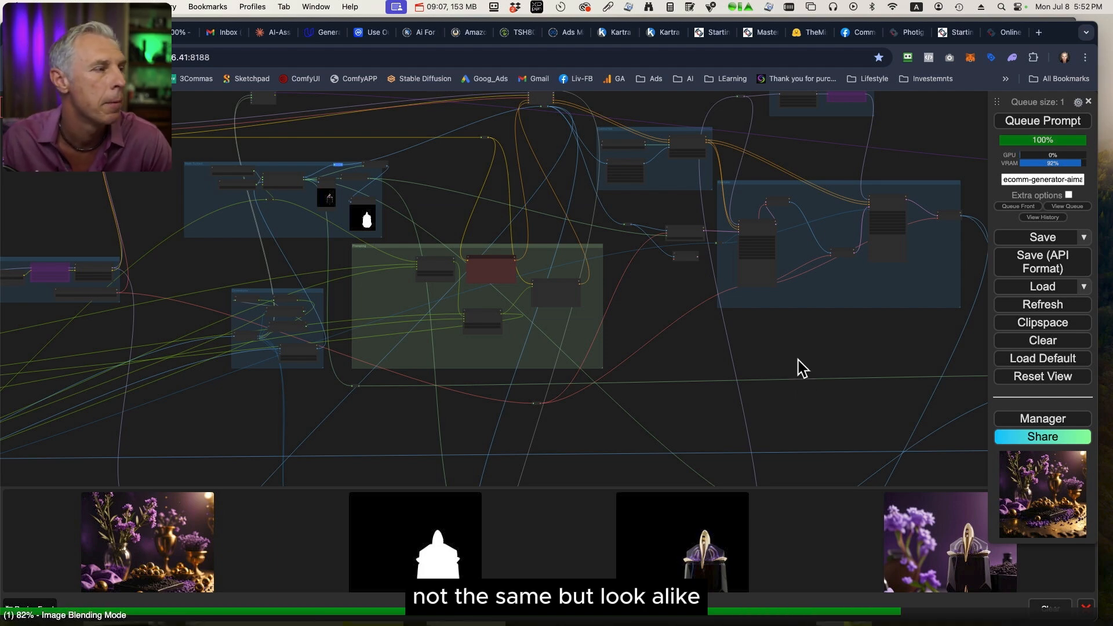
scroll(299, 234, up, 10)
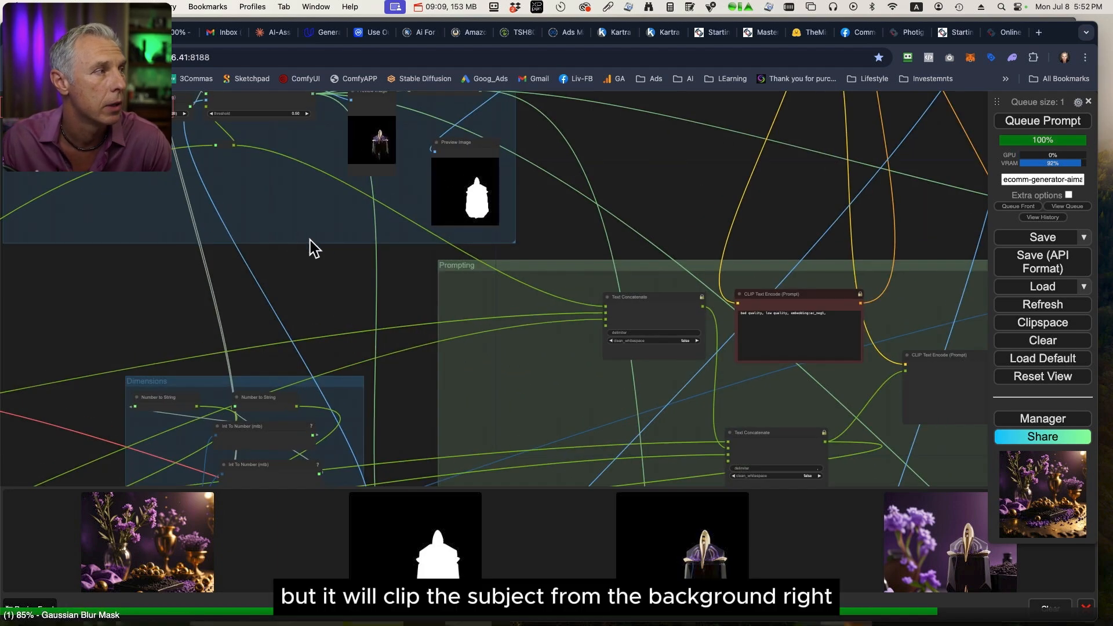
drag(312, 241, 441, 362)
scroll(488, 302, up, 8)
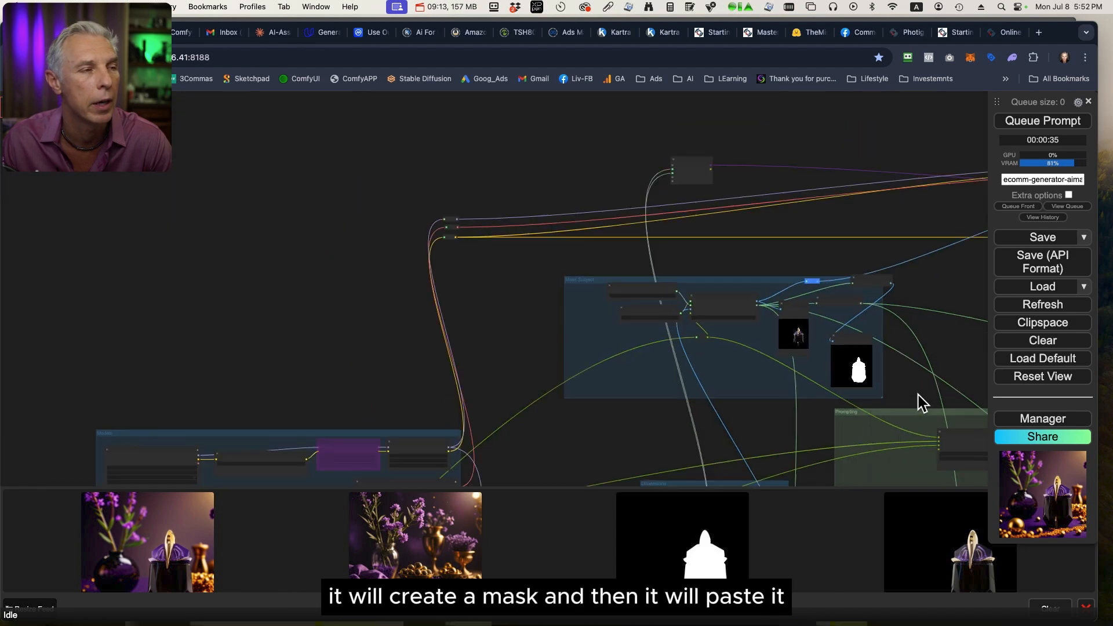
scroll(570, 183, down, 3)
drag(570, 176, 517, 159)
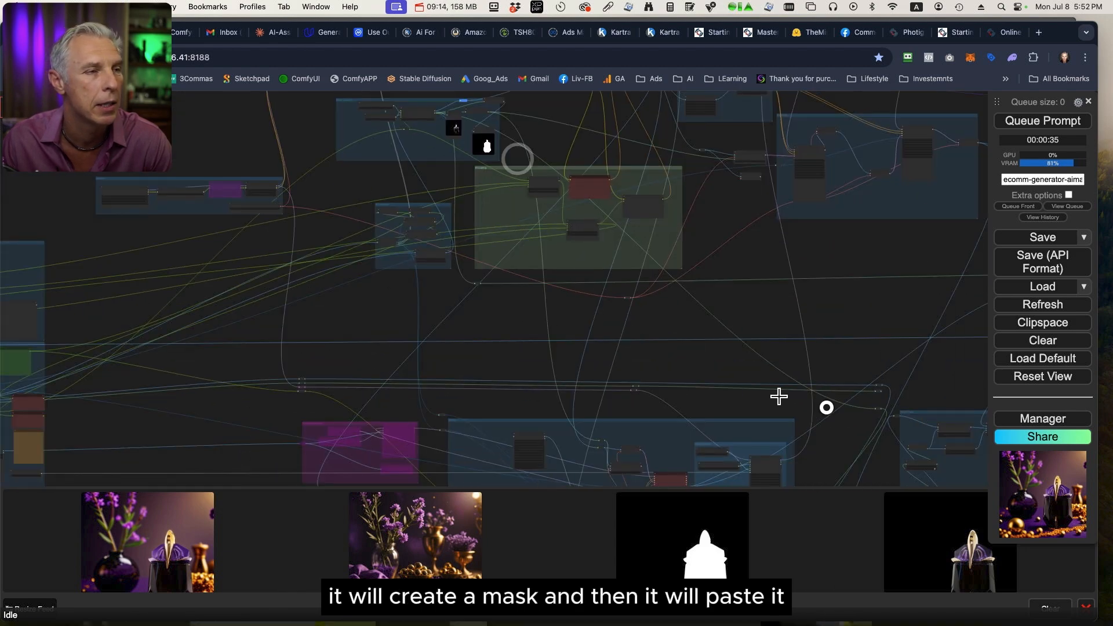
drag(828, 407, 575, 183)
drag(848, 237, 658, 405)
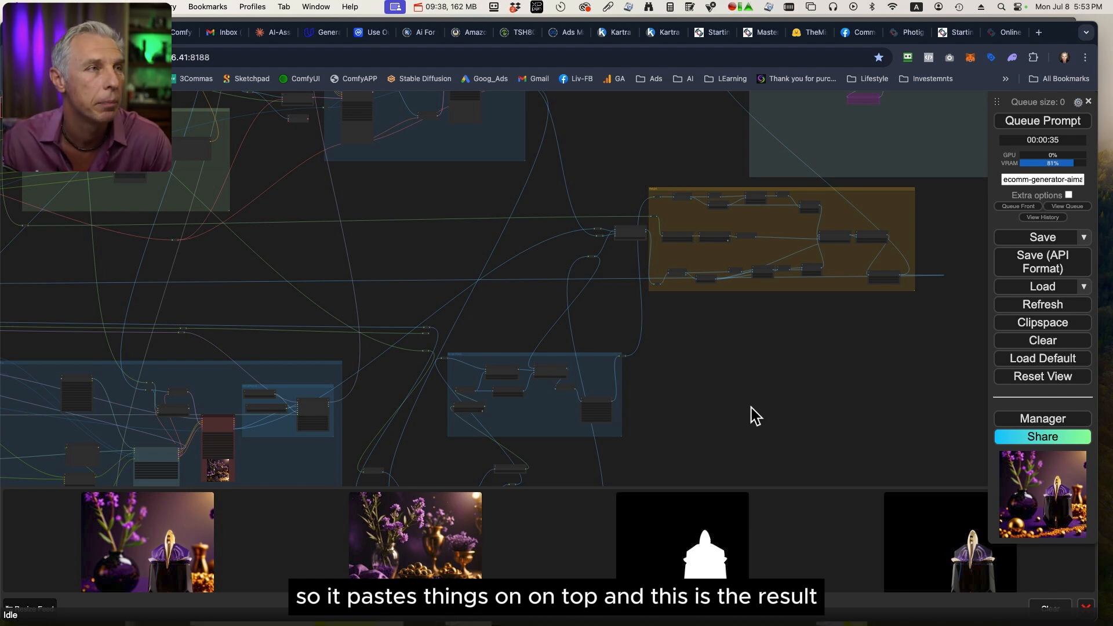
Inspect the final generated perfume image full size for reflections from its surroundings, and close the preview.
drag(749, 407, 861, 392)
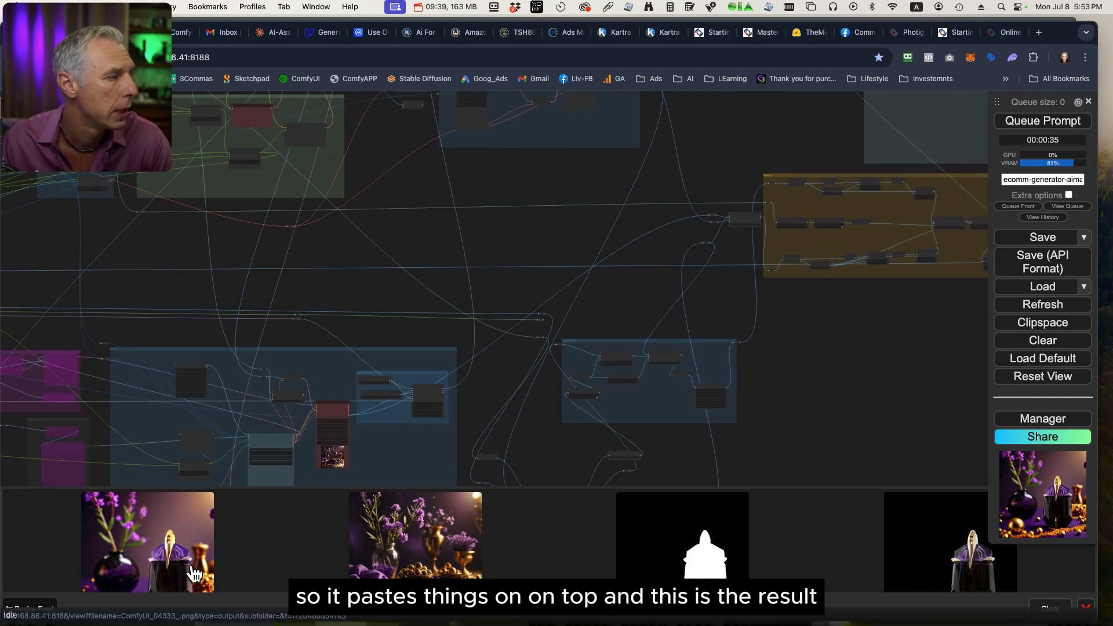
click(175, 559)
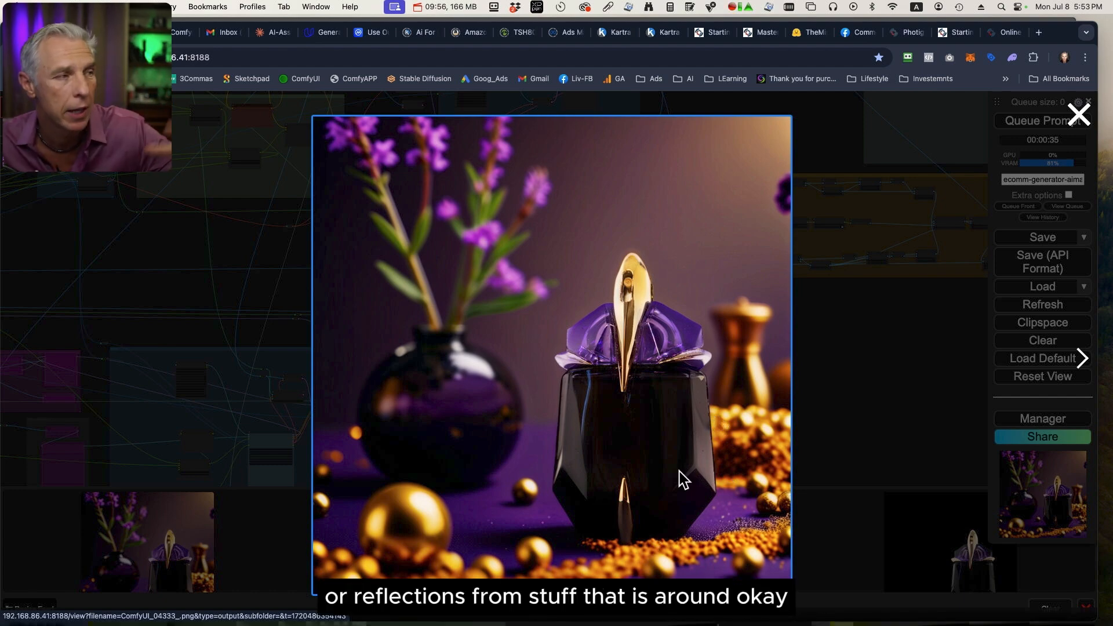
click(857, 411)
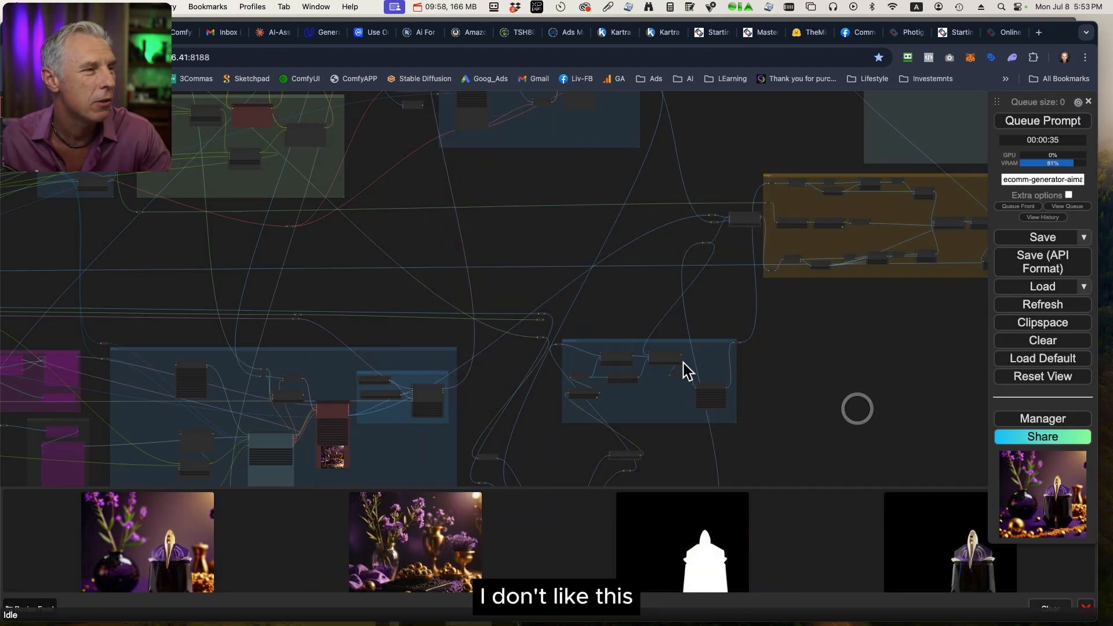
Remove "gold balls," from the text in the Where (prompt) node.
drag(487, 281, 899, 370)
drag(420, 348, 919, 205)
drag(690, 307, 884, 349)
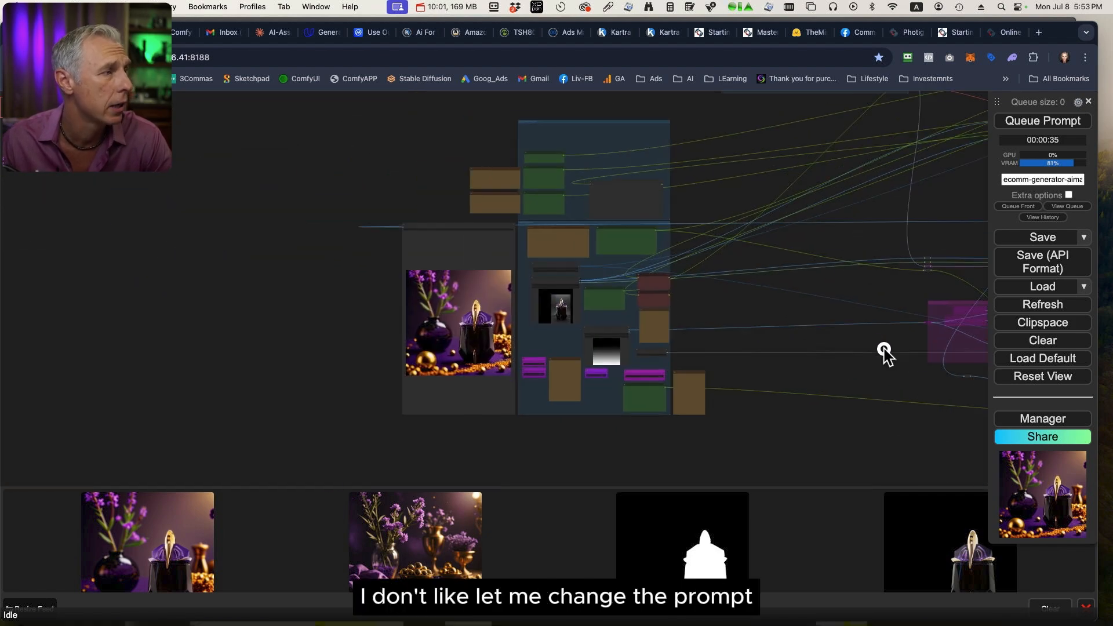
scroll(800, 305, up, 5)
scroll(798, 283, up, 2)
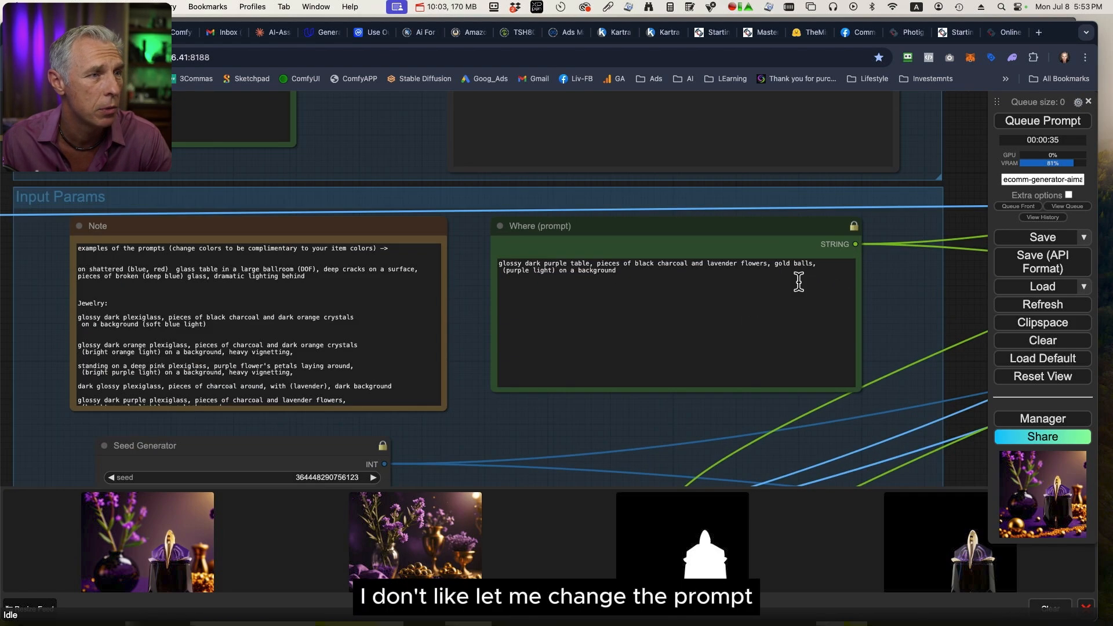
drag(818, 264, 774, 262)
key(BackSpace)
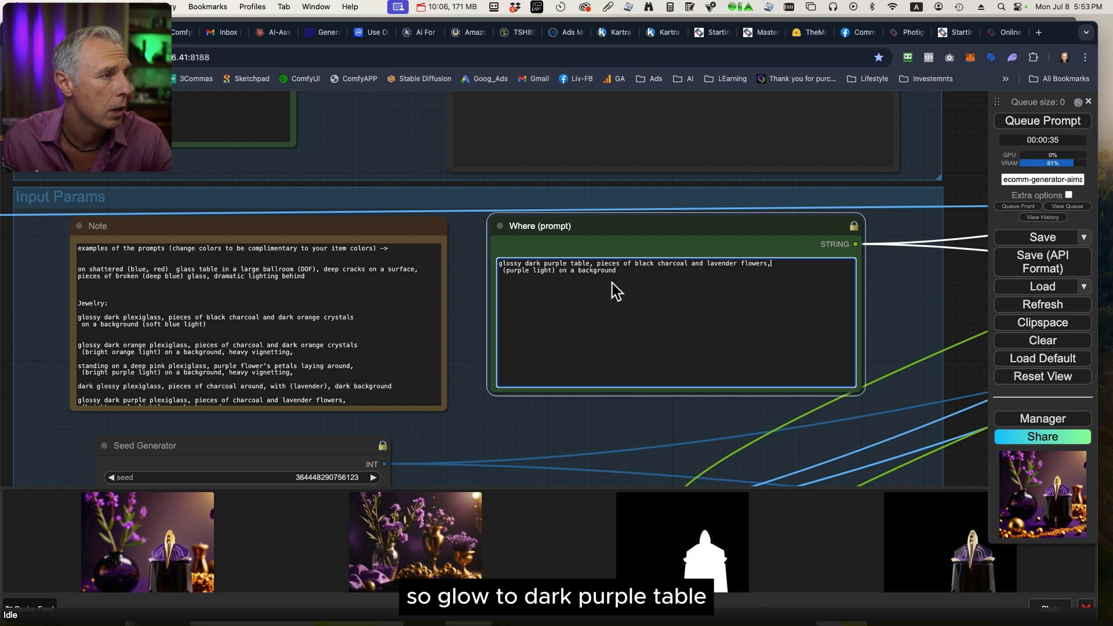
Replace "table" with "surface" after "glossy dark purple" in the Where (prompt) node.
double_click(576, 263)
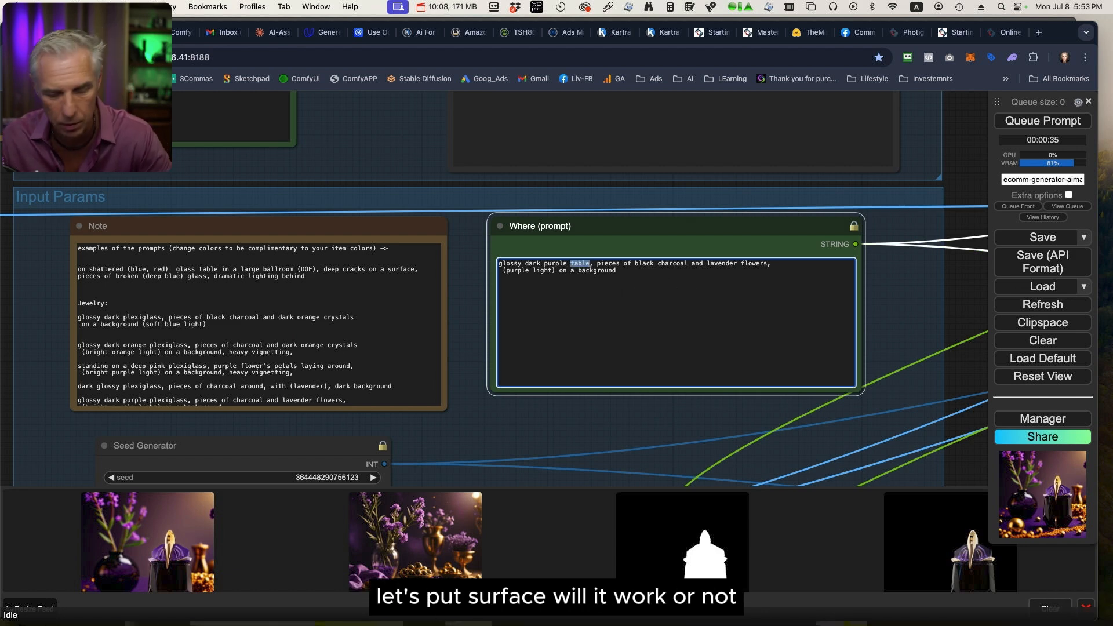
text(surfa)
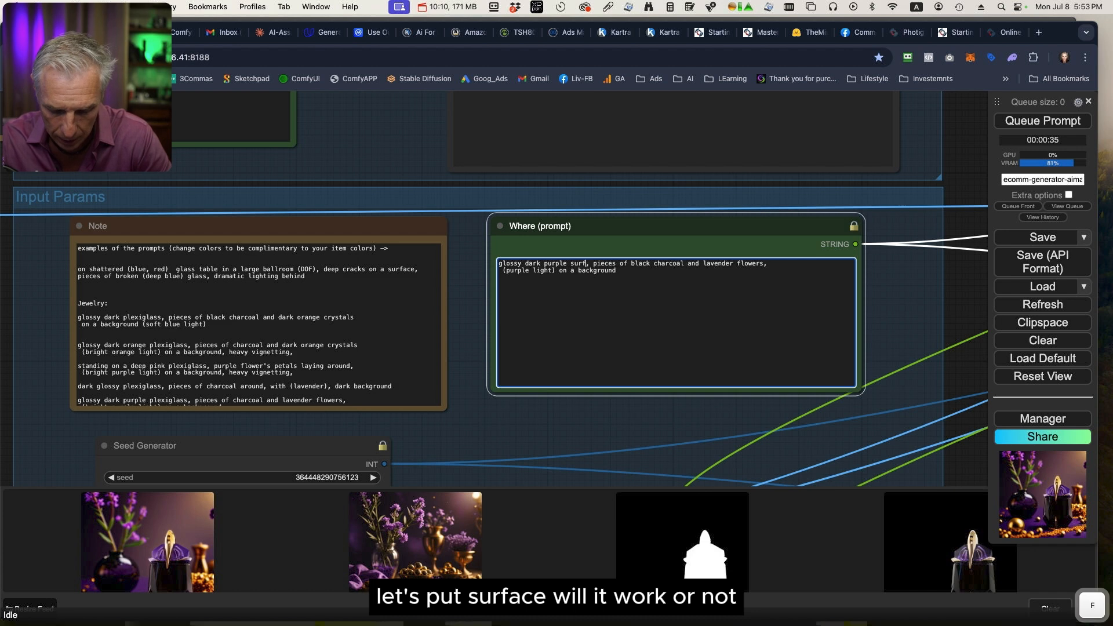
text(c)
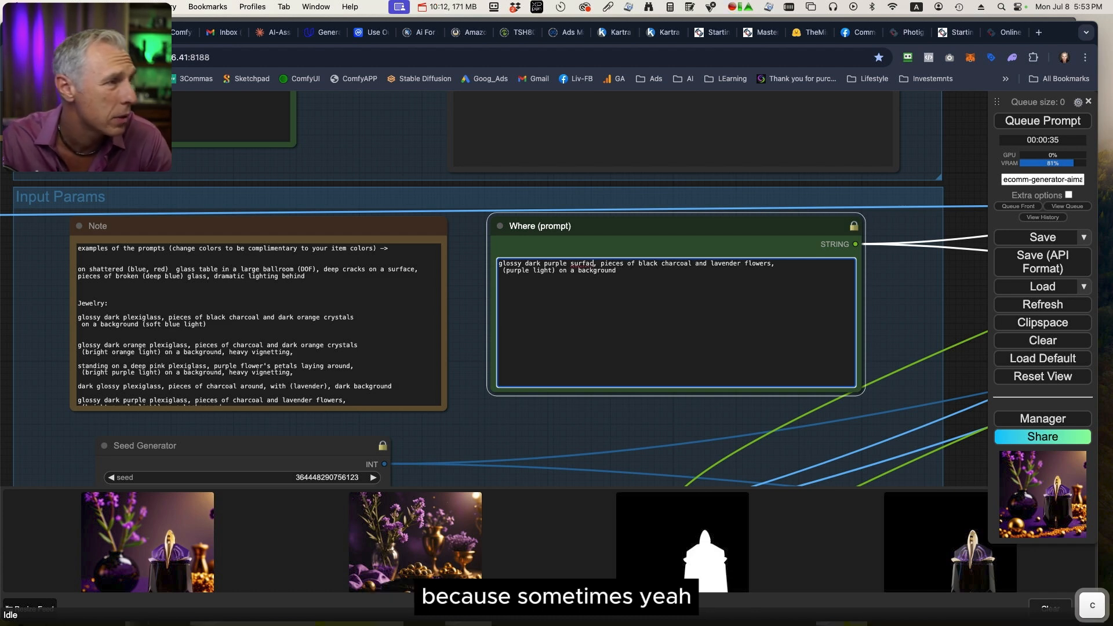
text(e)
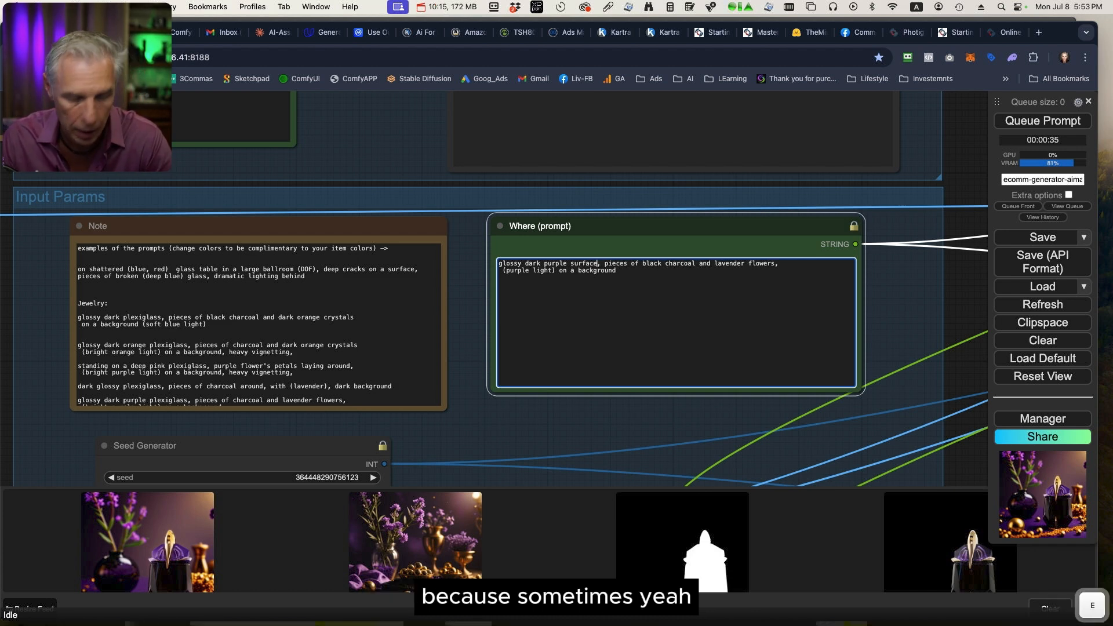
click(608, 281)
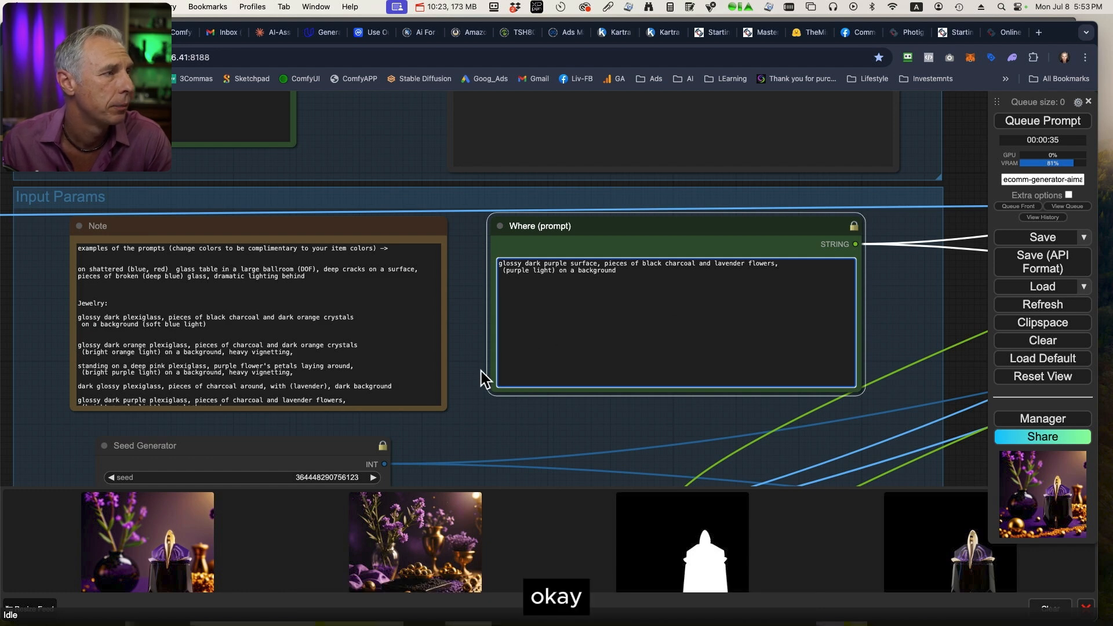
Change the light description in the Where (prompt) node to "(purple bokeh light)" and delete "on a background" after it.
click(532, 277)
text(bokeh)
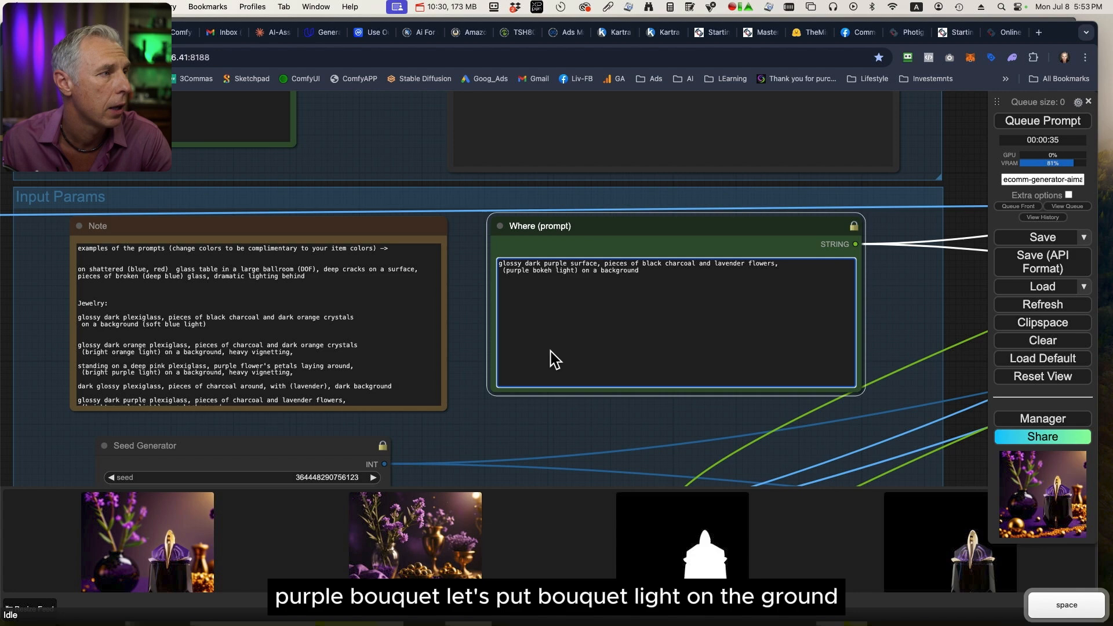
drag(678, 273, 580, 270)
key(BackSpace)
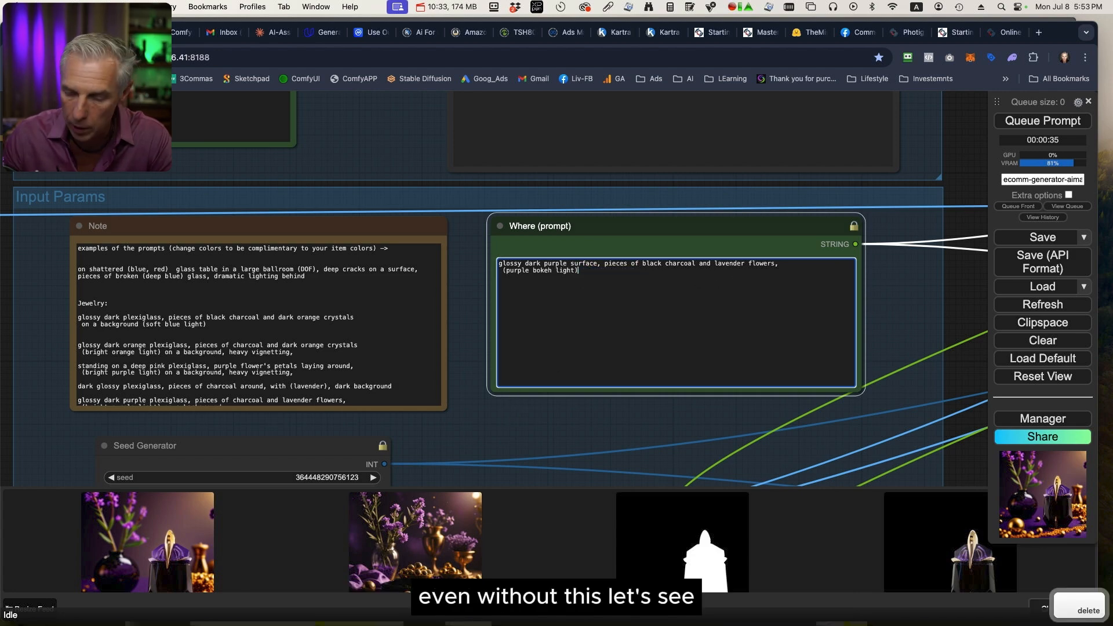
Queue the workflow again with the revised prompt and inspect the new reference image full size.
scroll(664, 426, down, 10)
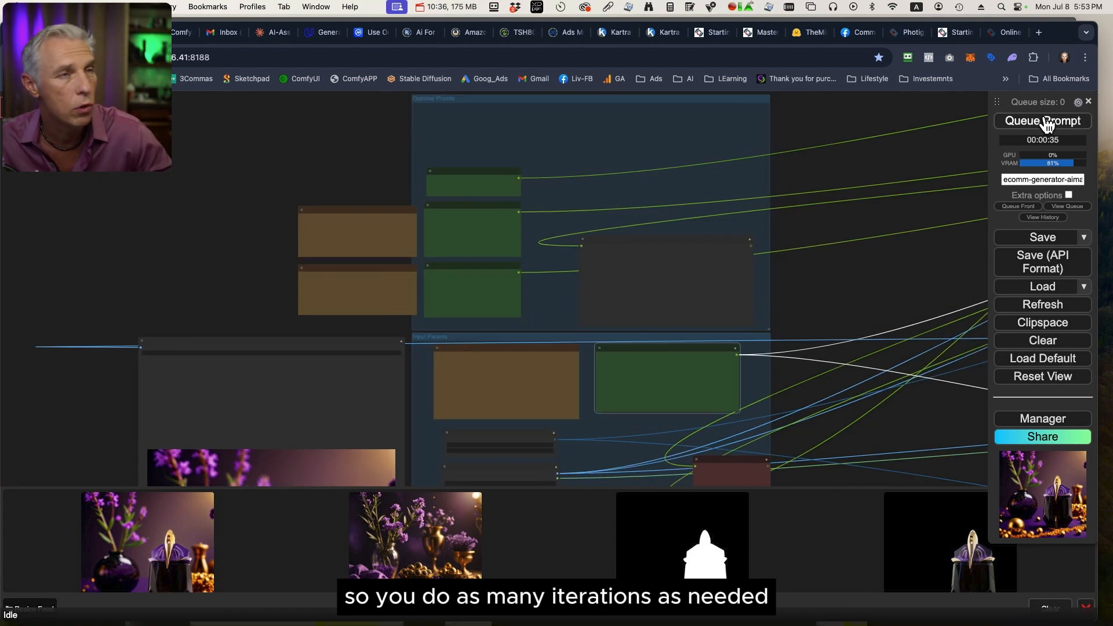
click(1045, 121)
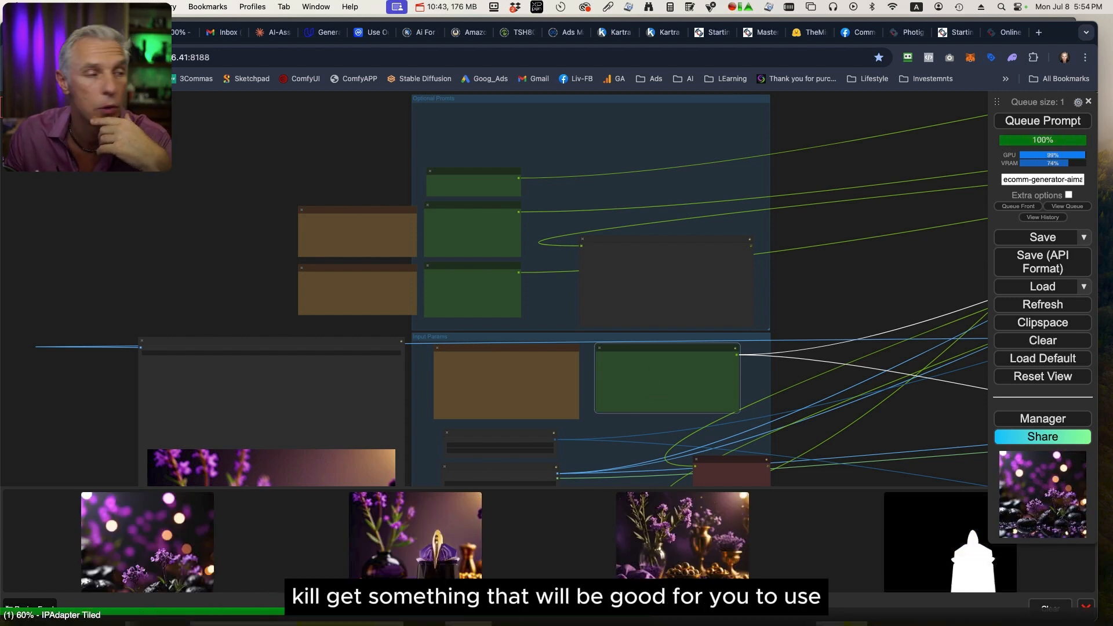
click(143, 558)
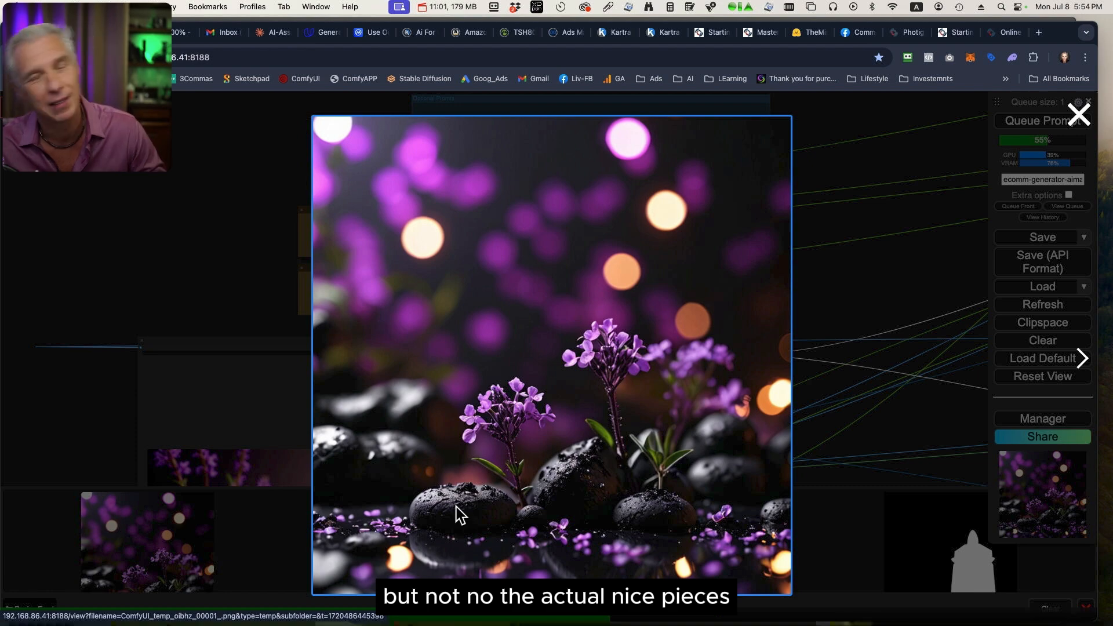
click(880, 305)
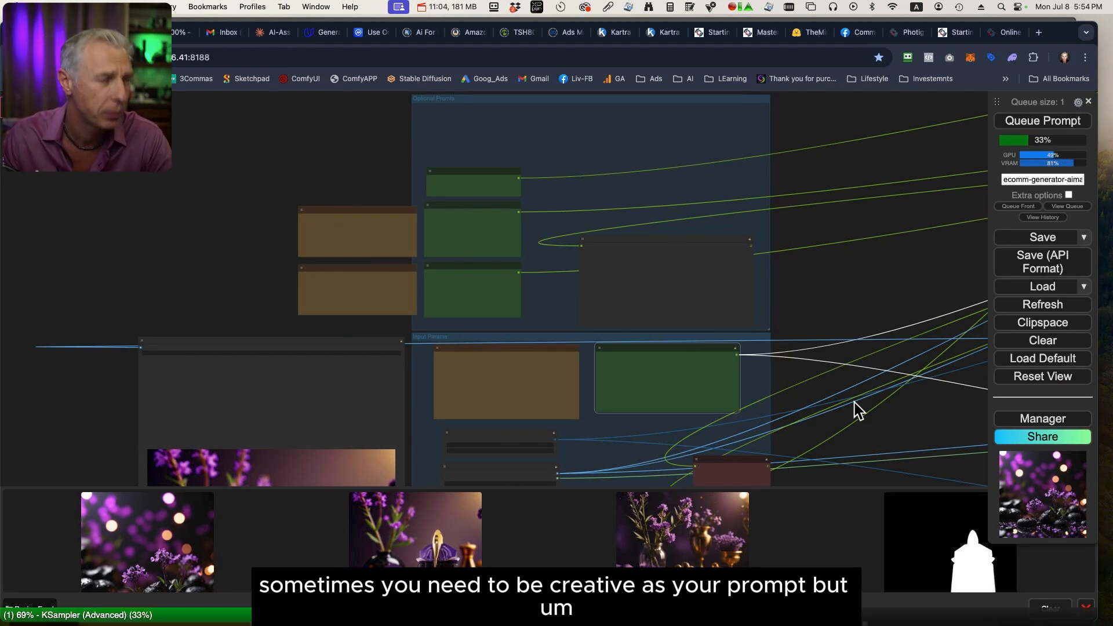
Examine which checkpoint the Efficient Loader in the Styling group uses for generating the reference image.
scroll(867, 420, down, 3)
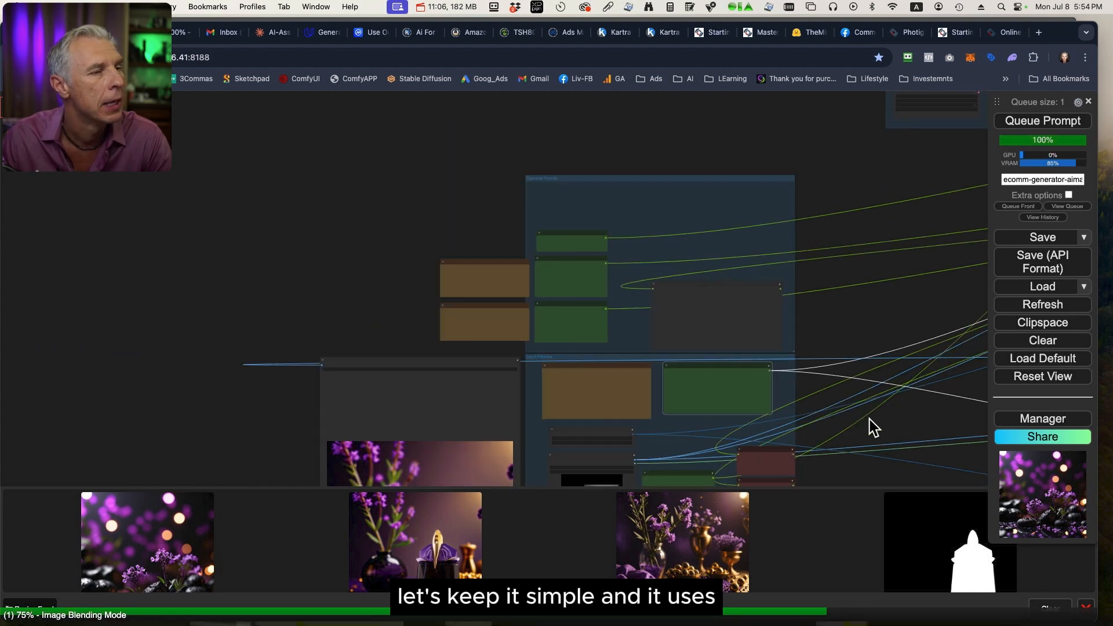
scroll(869, 419, down, 8)
drag(892, 434, 573, 216)
drag(836, 406, 543, 412)
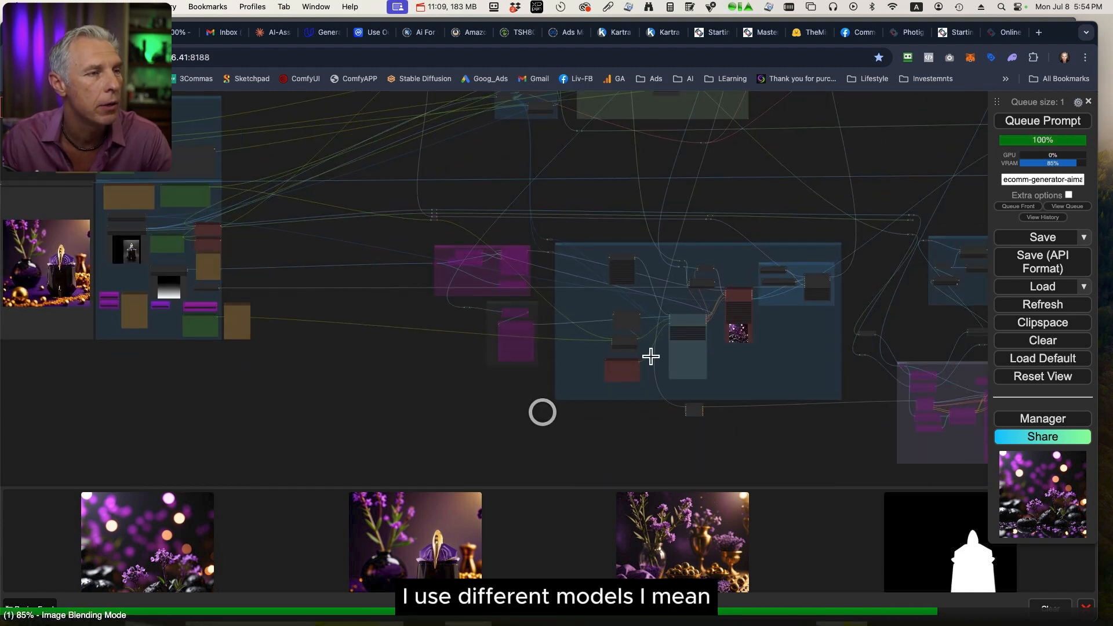
scroll(651, 356, up, 5)
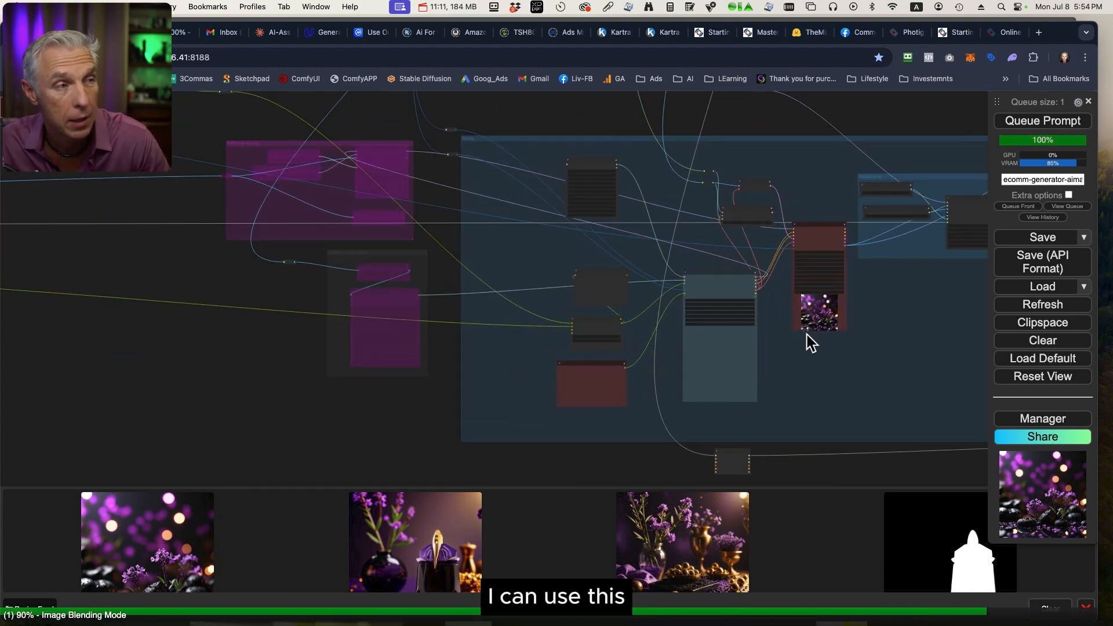
scroll(778, 355, up, 4)
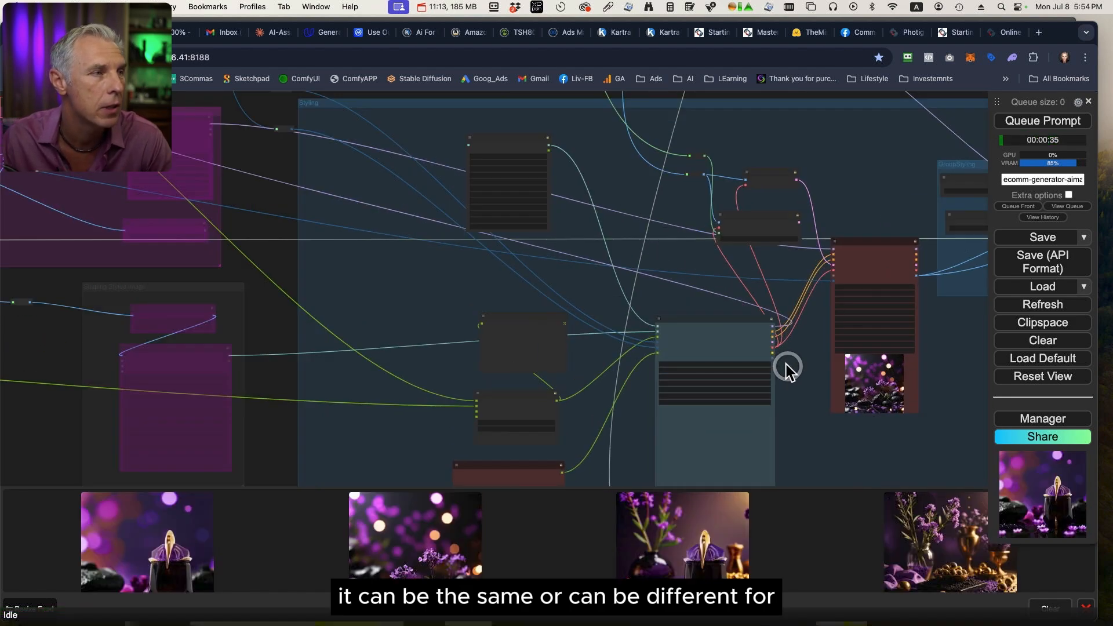
scroll(788, 371, up, 10)
scroll(886, 362, down, 10)
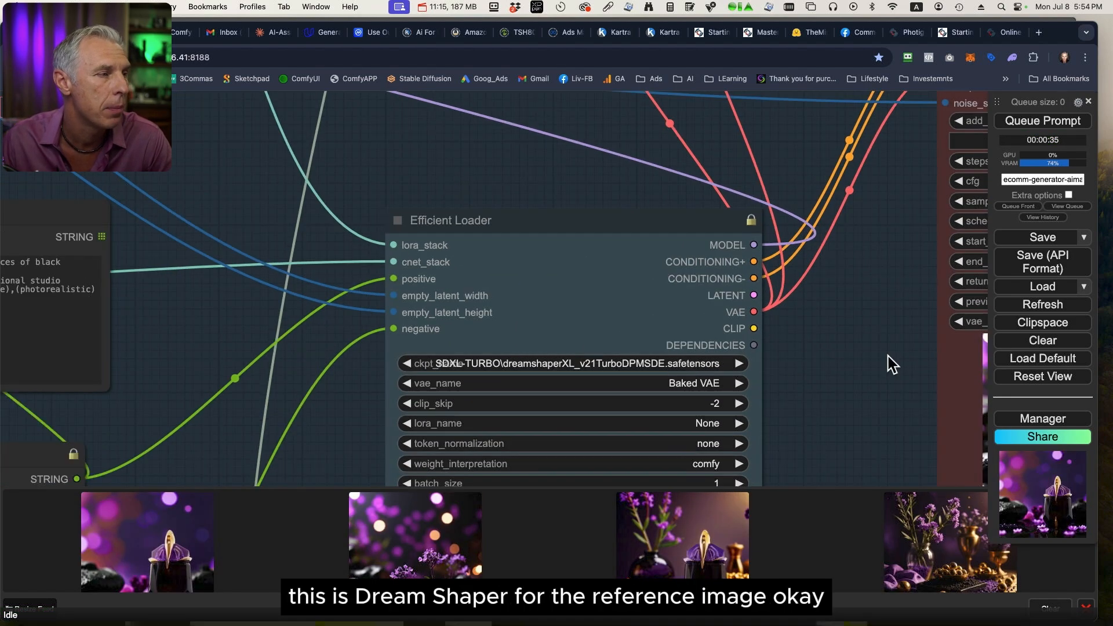
scroll(783, 321, down, 8)
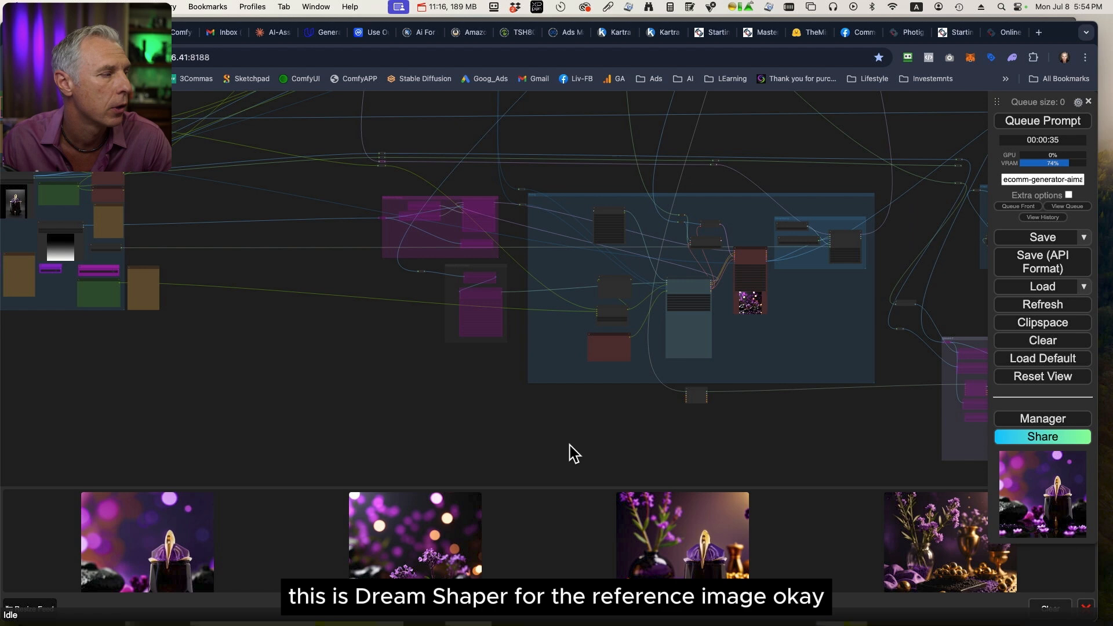
Examine which checkpoint the Load Checkpoint w/ Noise Select node in the Models group uses.
drag(302, 308, 757, 508)
drag(636, 218, 557, 332)
scroll(558, 335, up, 8)
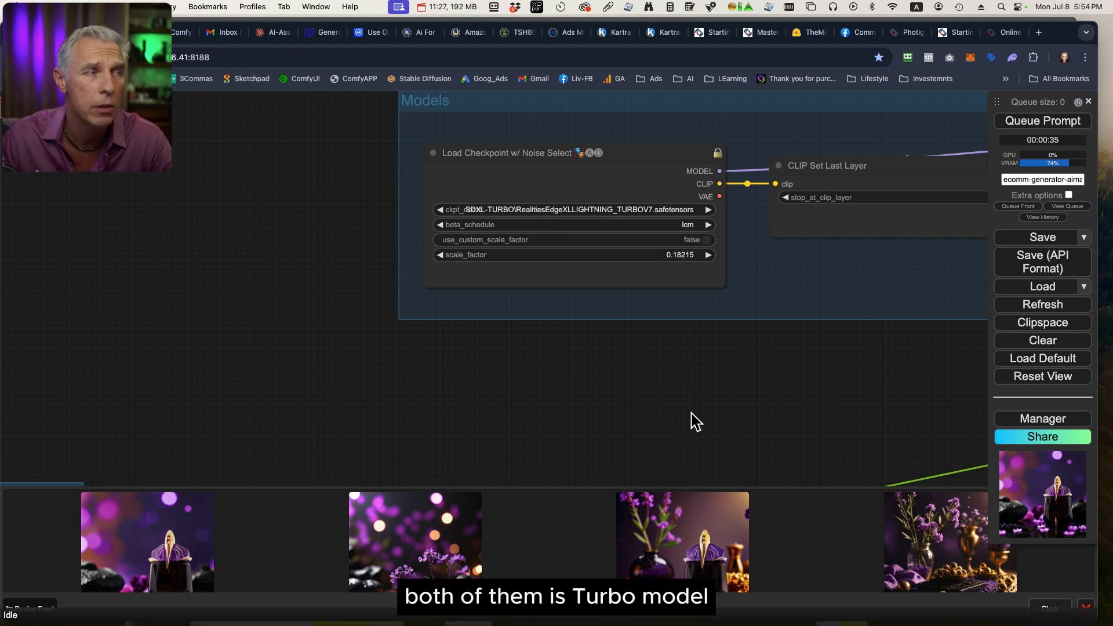
scroll(725, 411, down, 12)
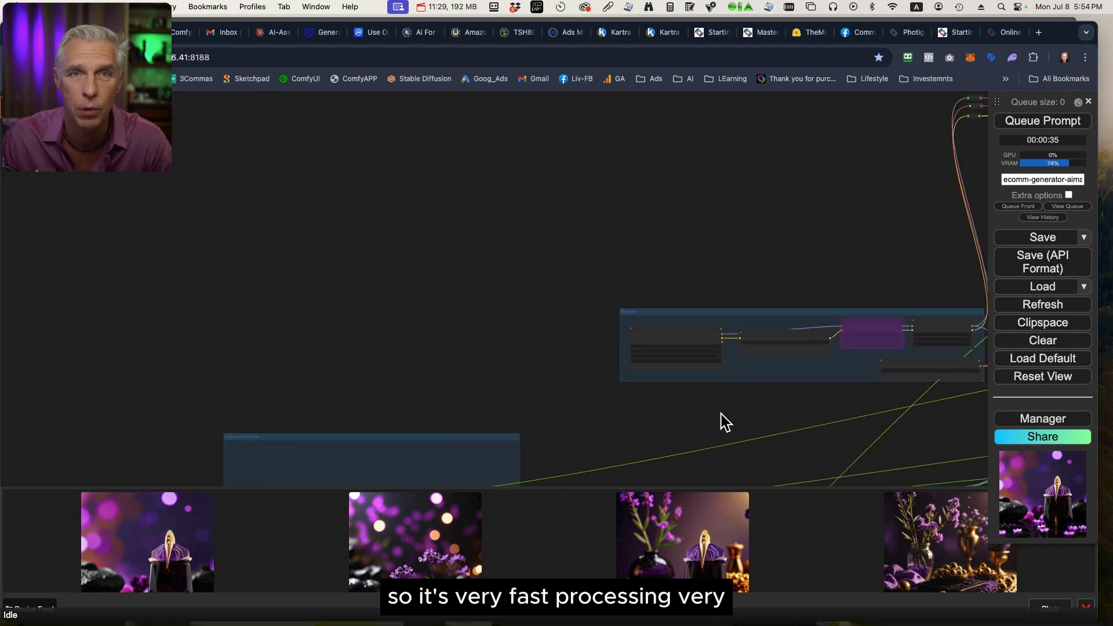
drag(721, 414, 572, 250)
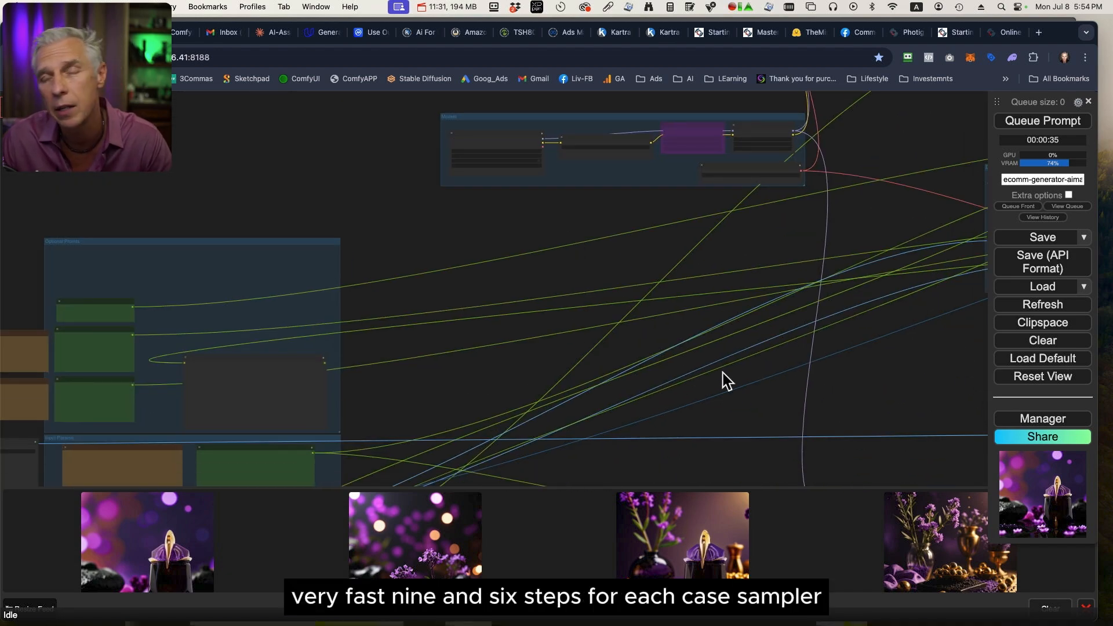
scroll(725, 380, down, 8)
drag(765, 390, 907, 249)
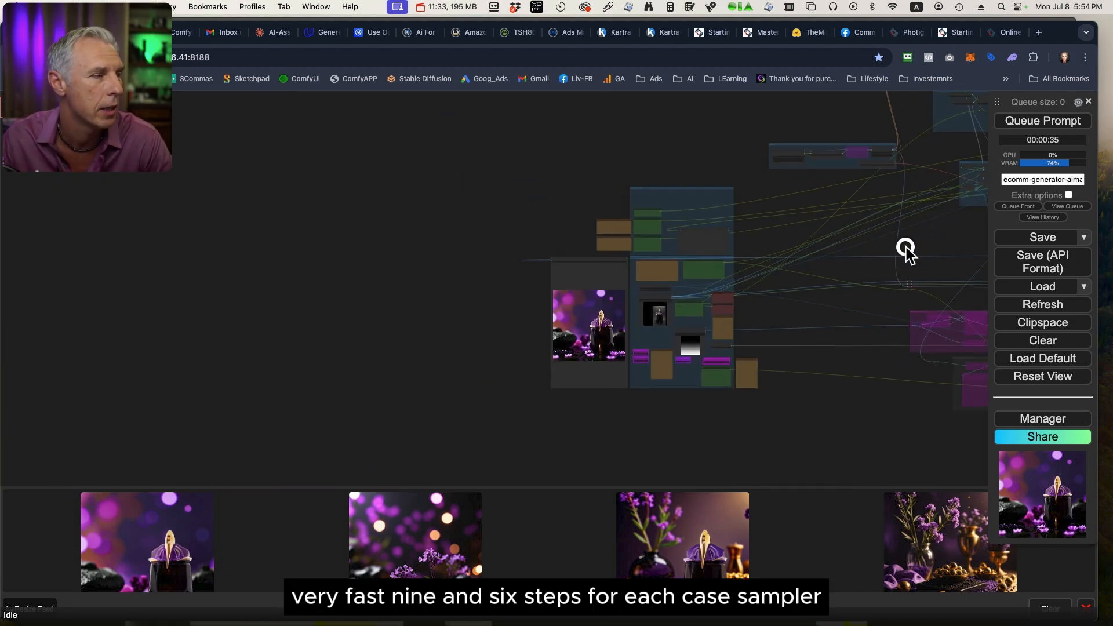
View the newest perfume image full size, close it and queue the workflow two more times.
click(141, 551)
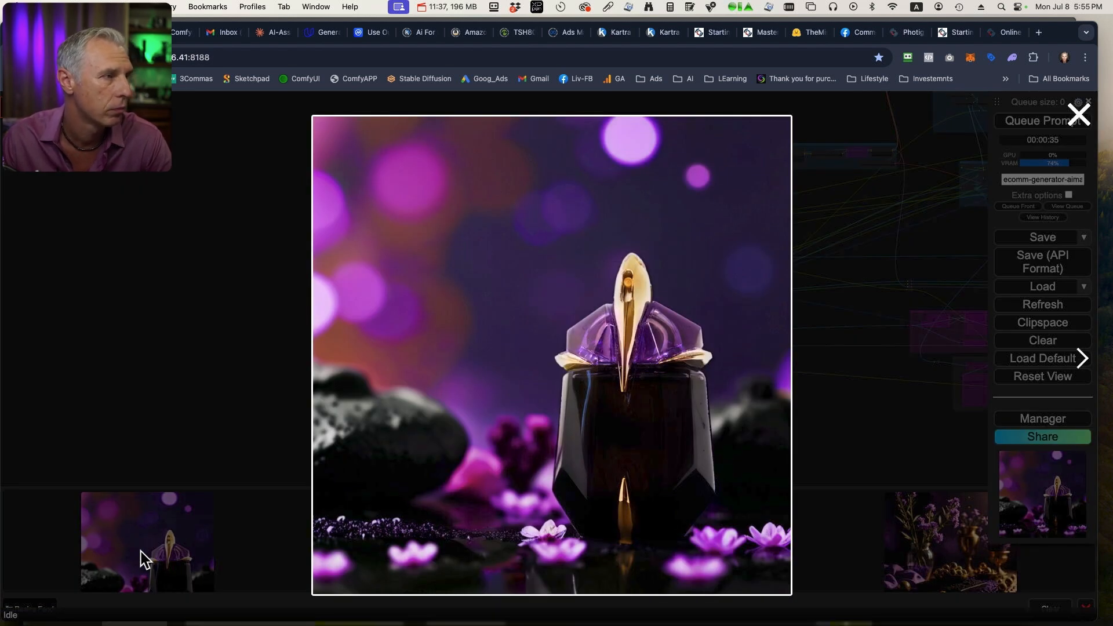
click(197, 440)
click(1046, 124)
click(1073, 122)
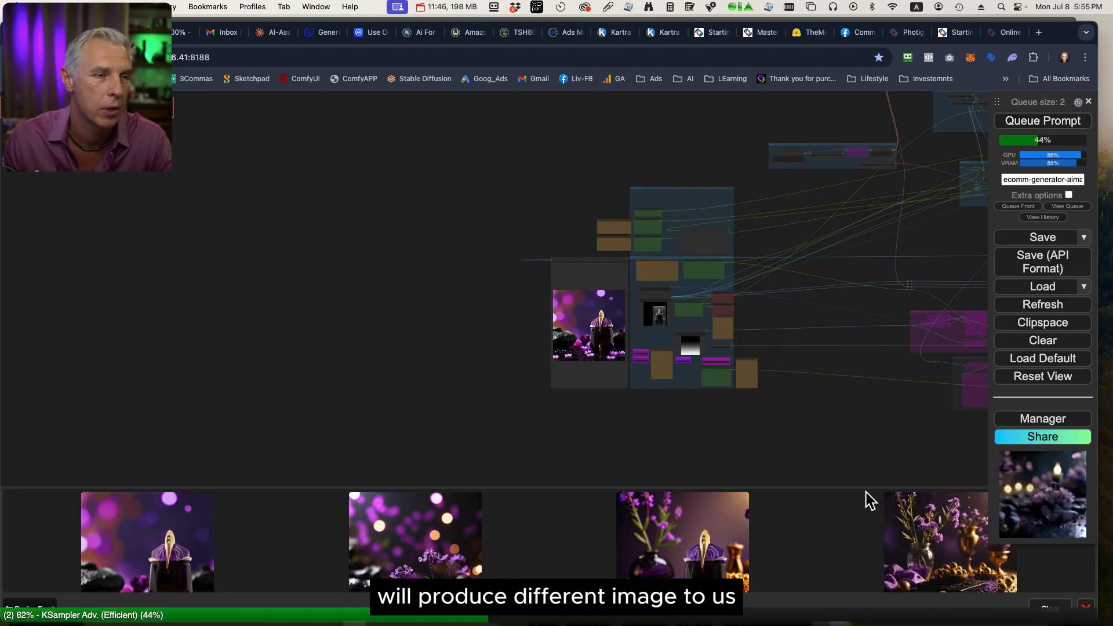
Replace "(purple bokeh light)" with "DOF" on a new line in the Where (prompt) node.
scroll(787, 389, up, 9)
scroll(777, 267, up, 10)
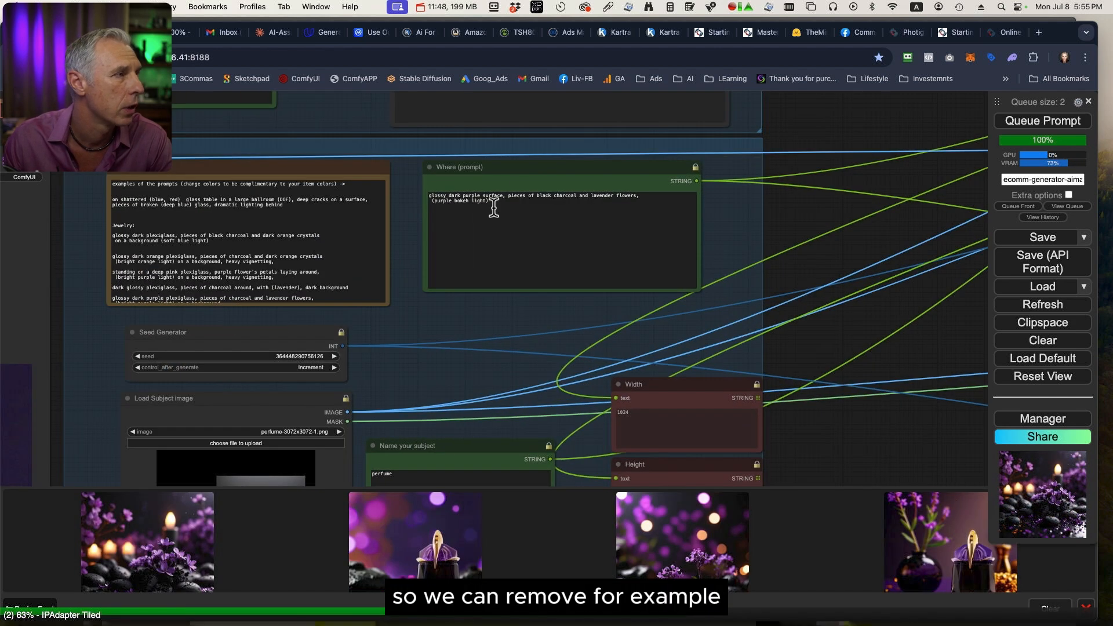
drag(494, 203, 385, 203)
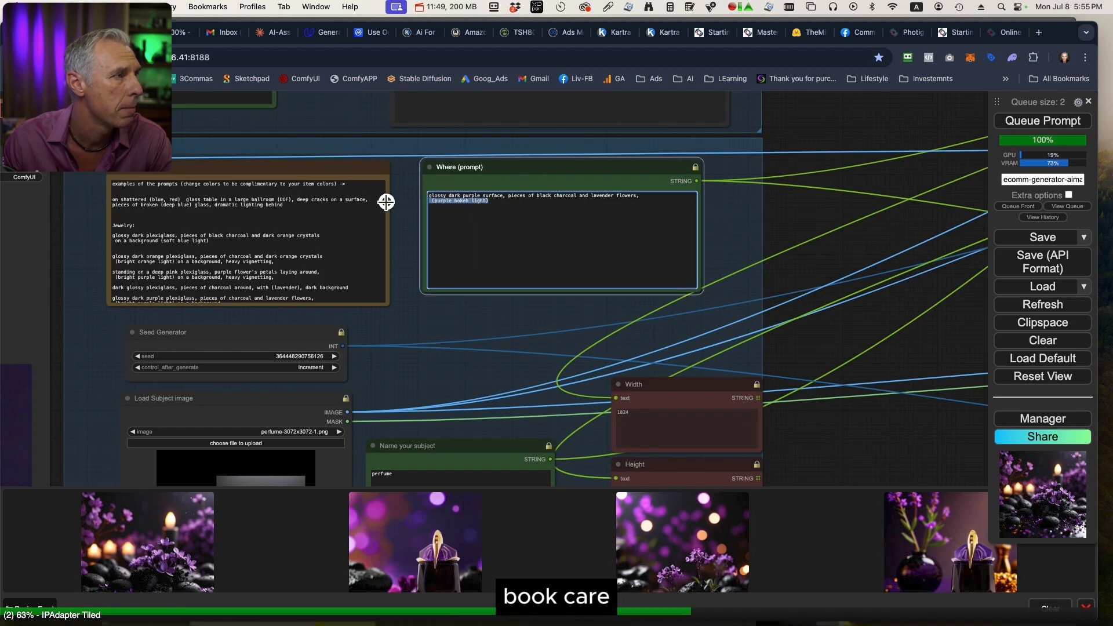
key(BackSpace)
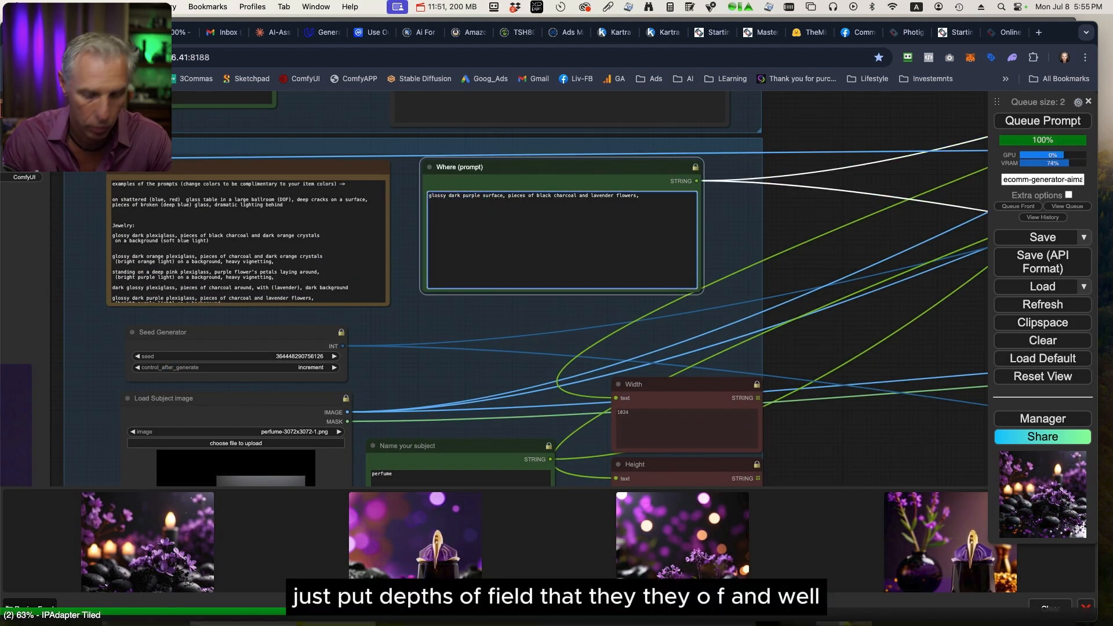
key(BackSpace)
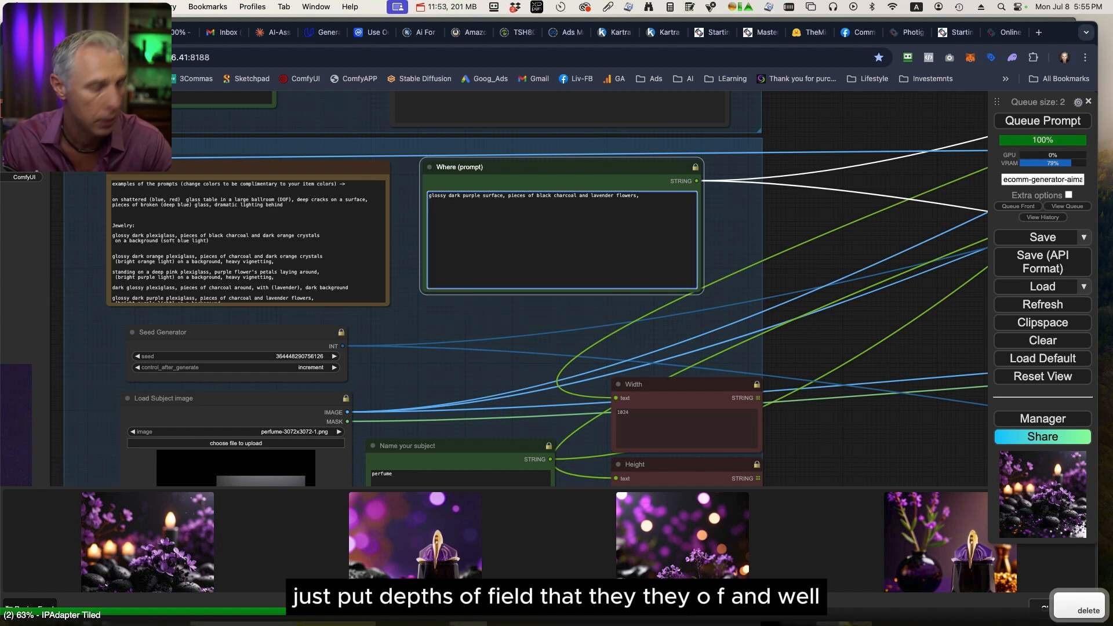
key(Return)
text(DOF)
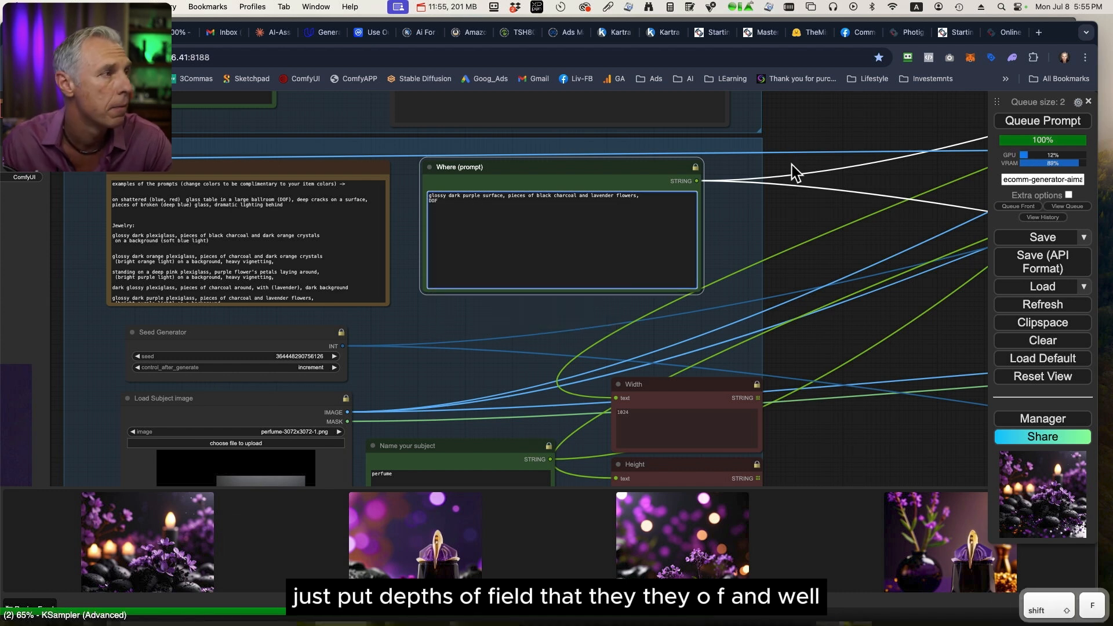
Queue the workflow with the revised prompt and inspect the generated perfume images full size.
click(1037, 122)
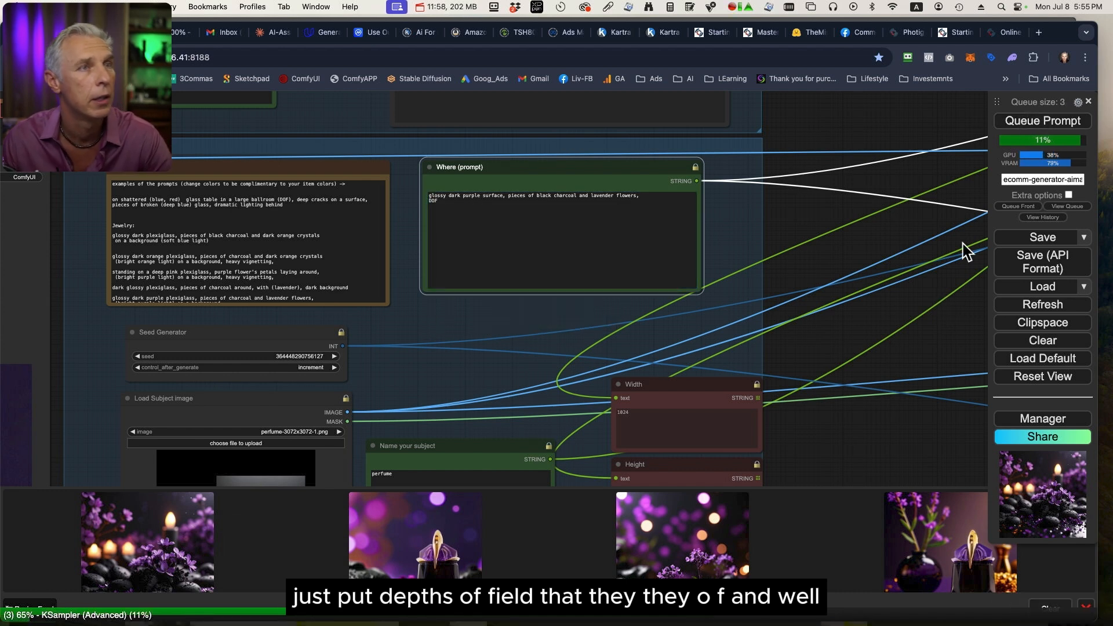
mouse_move(1041, 108)
mouse_down()
mouse_move(1019, 109)
mouse_move(1050, 105)
mouse_up()
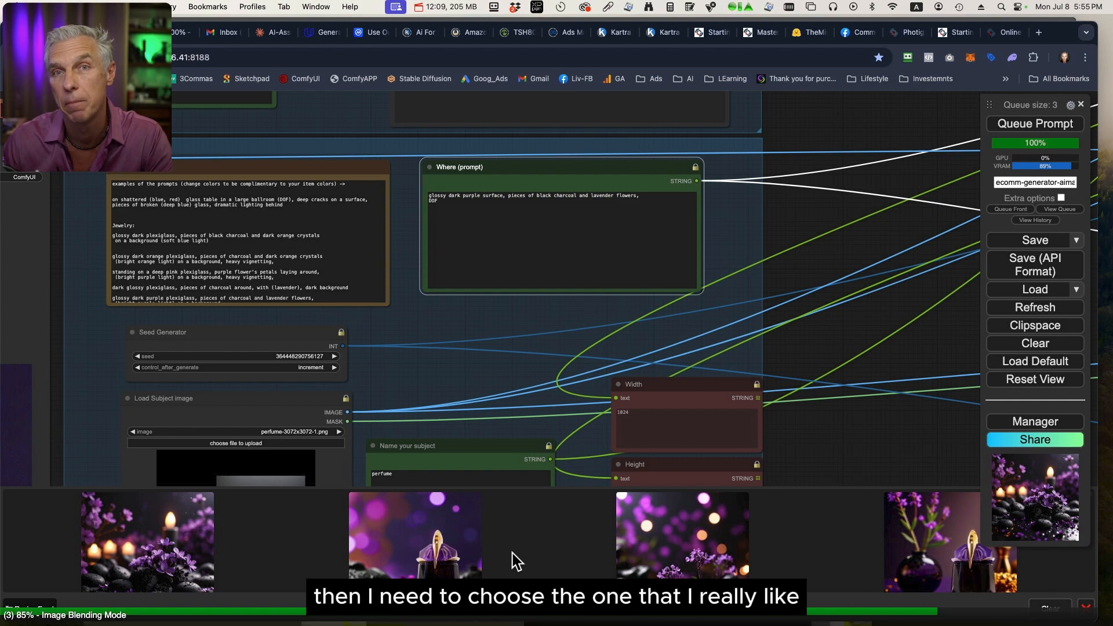
click(179, 563)
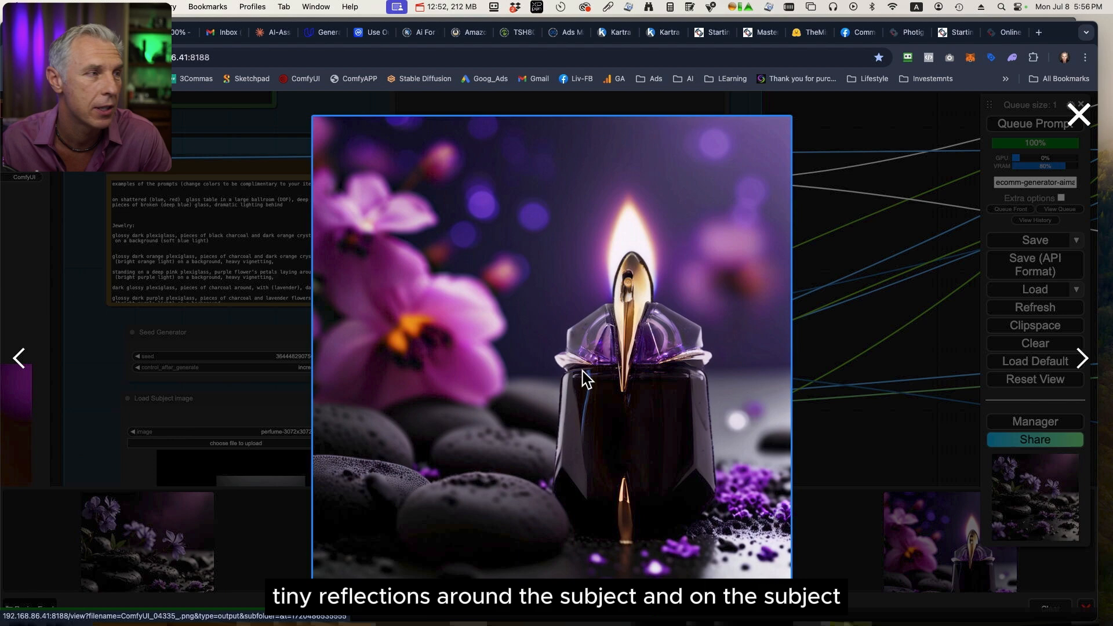
click(258, 521)
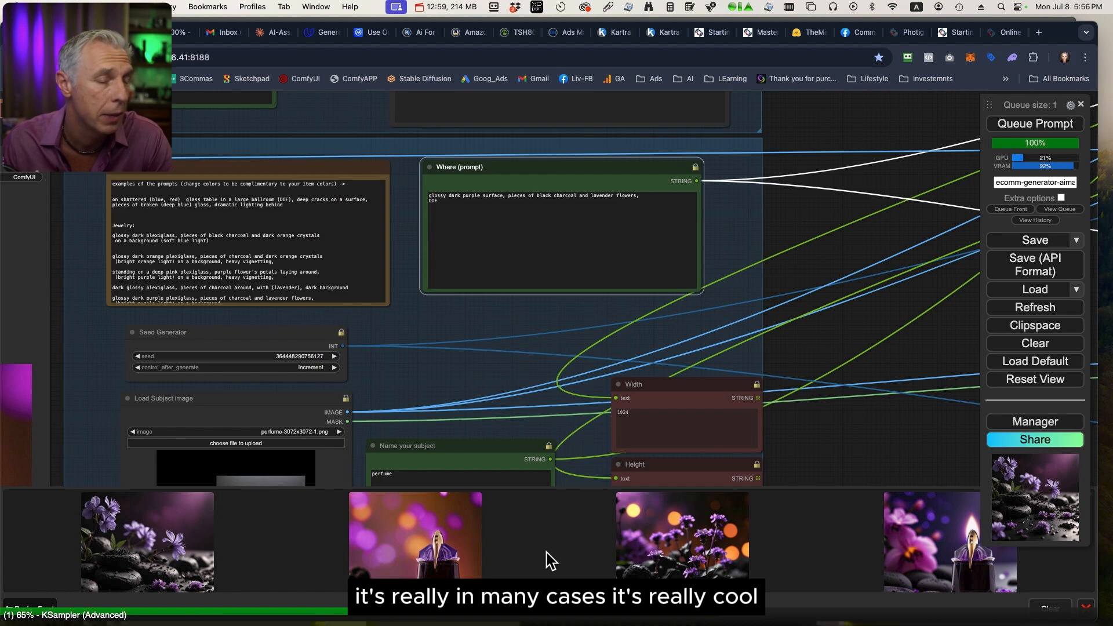
Switch to Finder, open how-Ai-Generation-works-example.jpg from the ecomm folder and examine how the generated scenes light the bottle.
key(ctrl+Up)
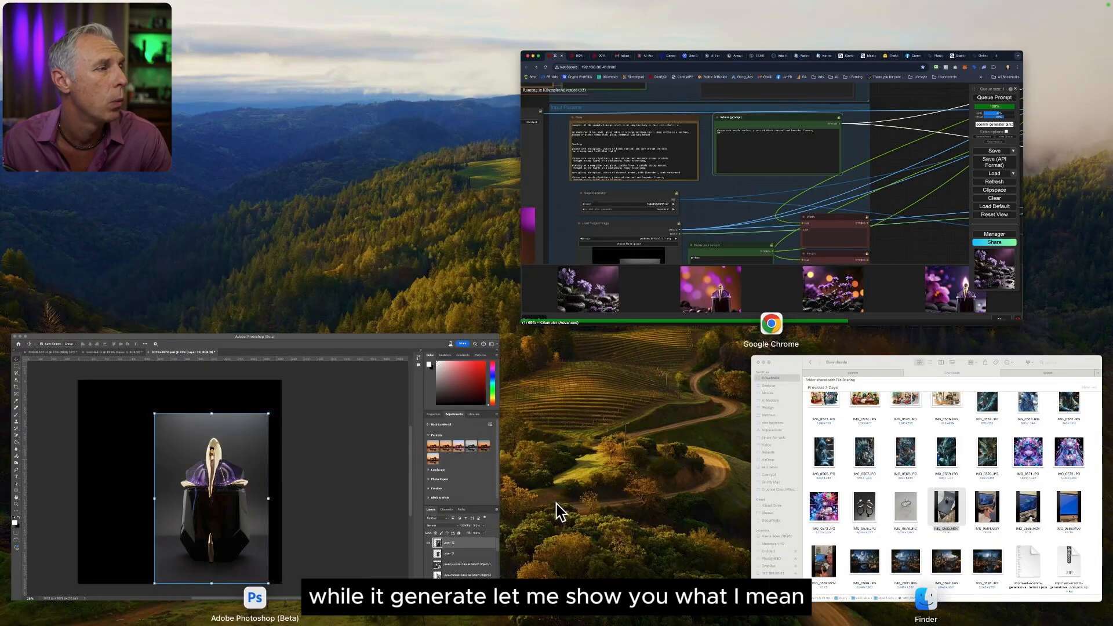
click(912, 473)
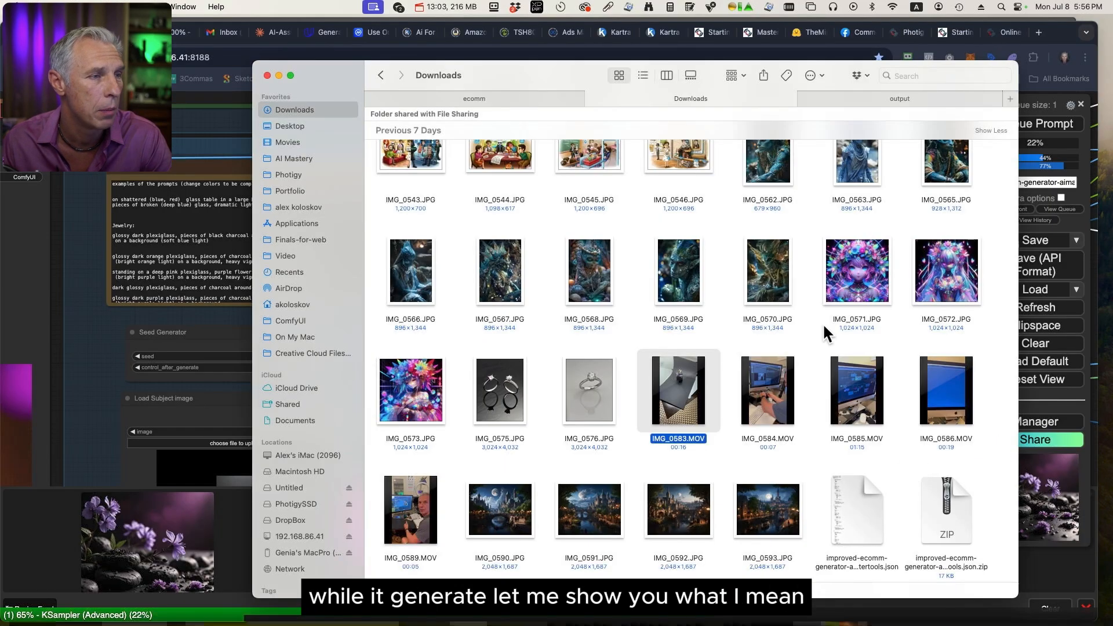
key(ctrl+shift+Tab)
click(537, 240)
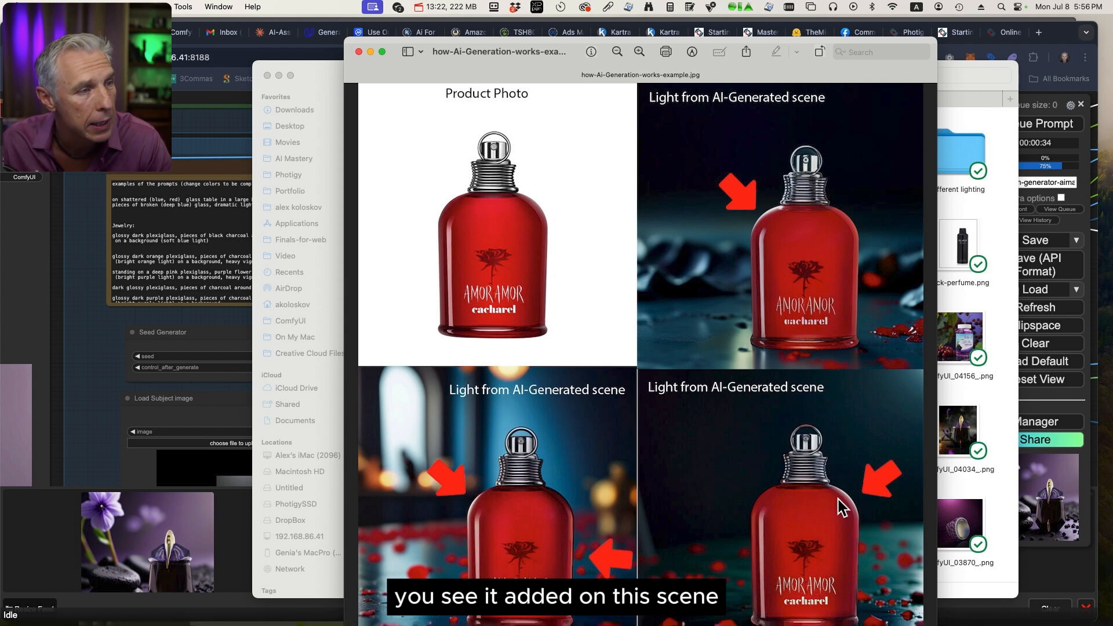
scroll(501, 498, down, 1)
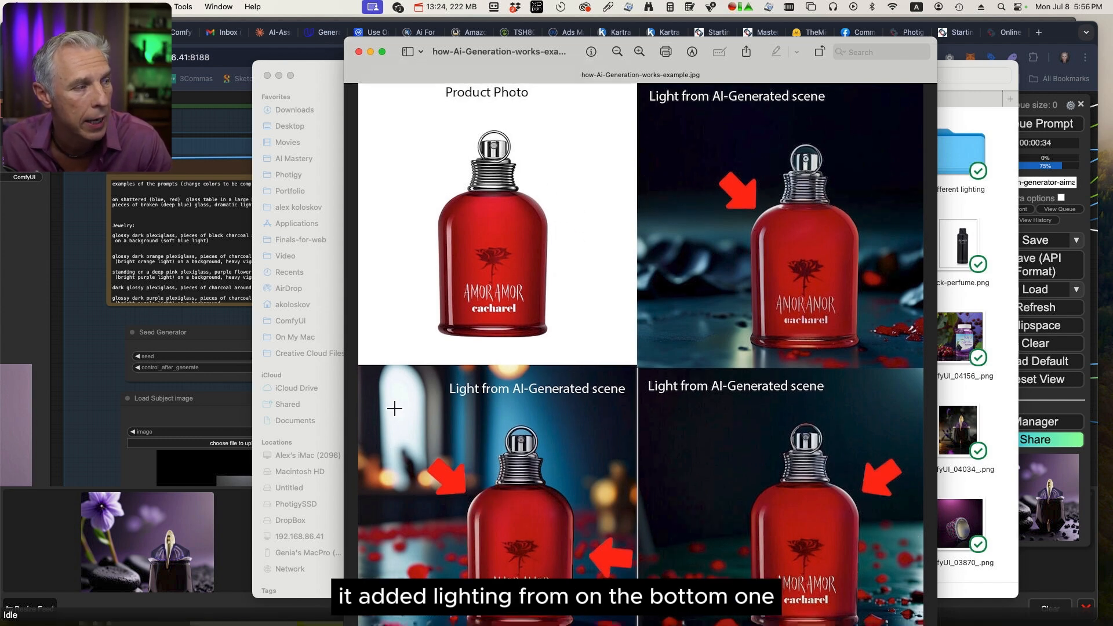
scroll(481, 493, up, 1)
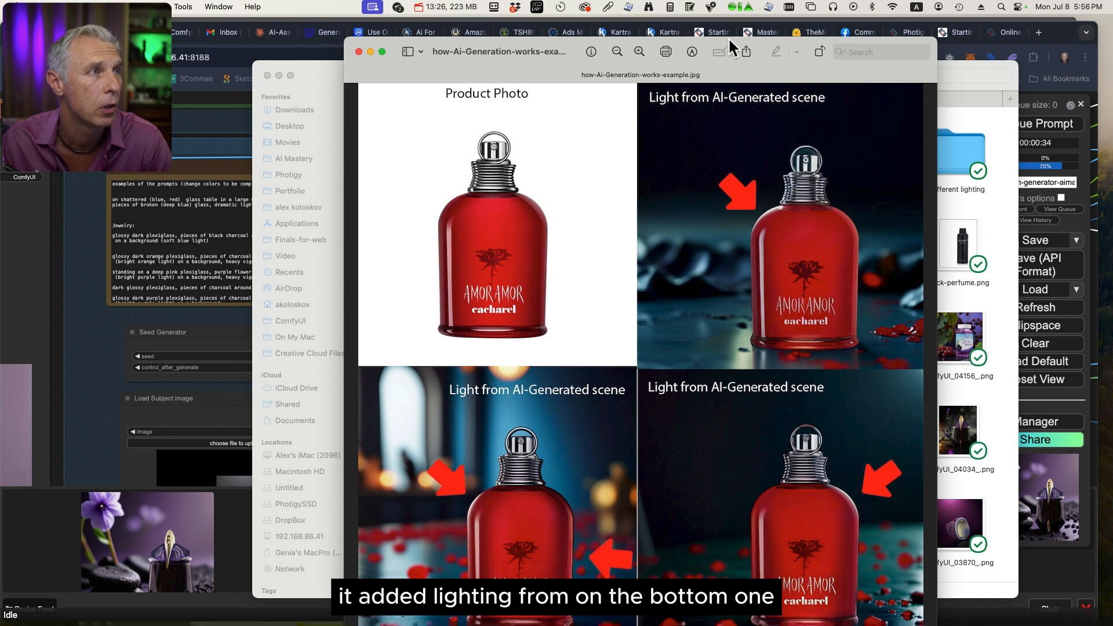
drag(728, 37, 704, 15)
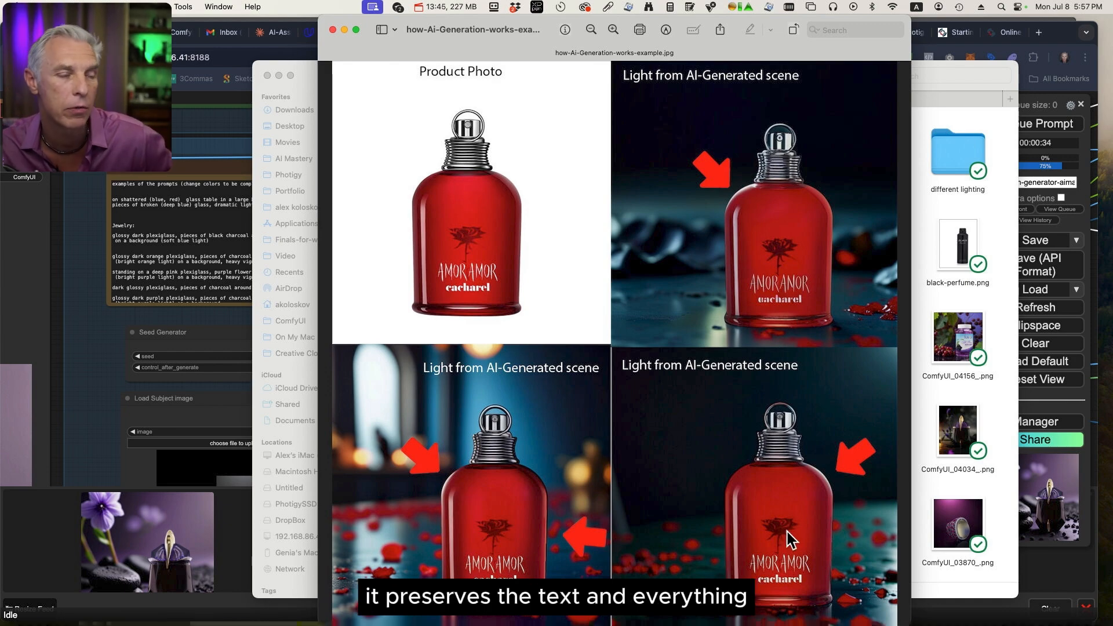
Switch back to ComfyUI in the browser, inspect the latest perfume image full size and close it.
click(223, 104)
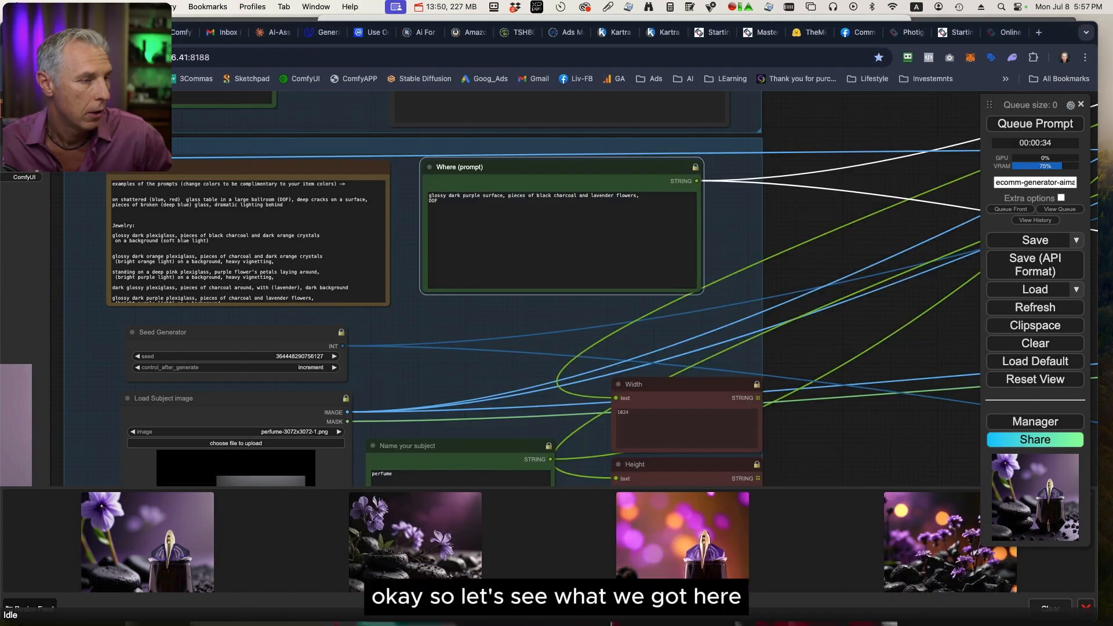
click(114, 562)
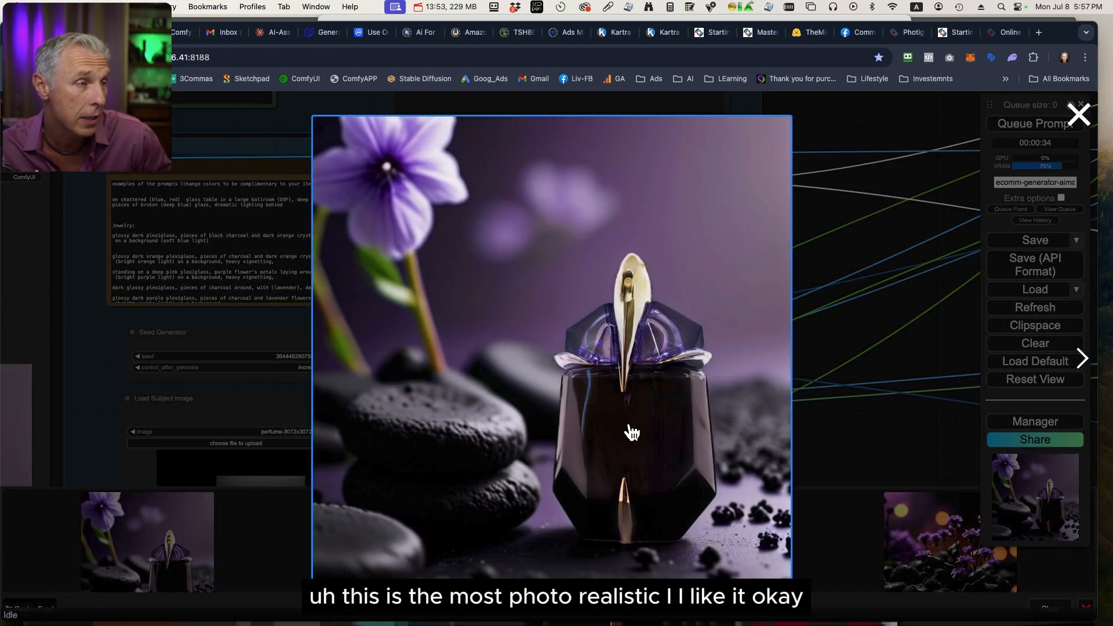
click(835, 436)
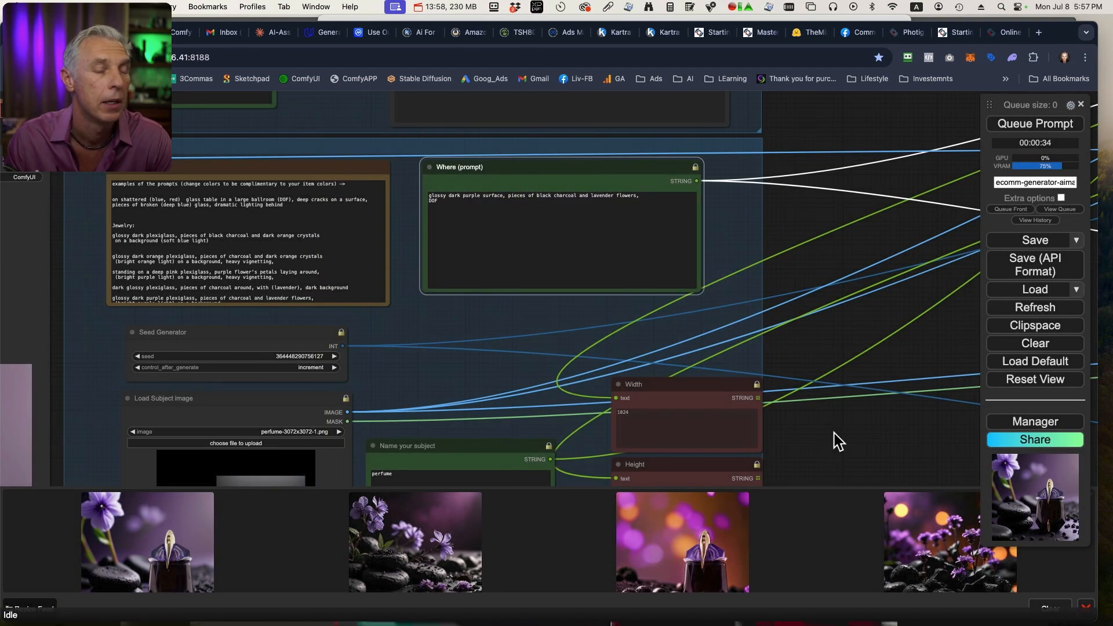
Enable upscaling in the 3x Upscale On/Off node.
drag(833, 436, 1012, 336)
drag(561, 295, 757, 65)
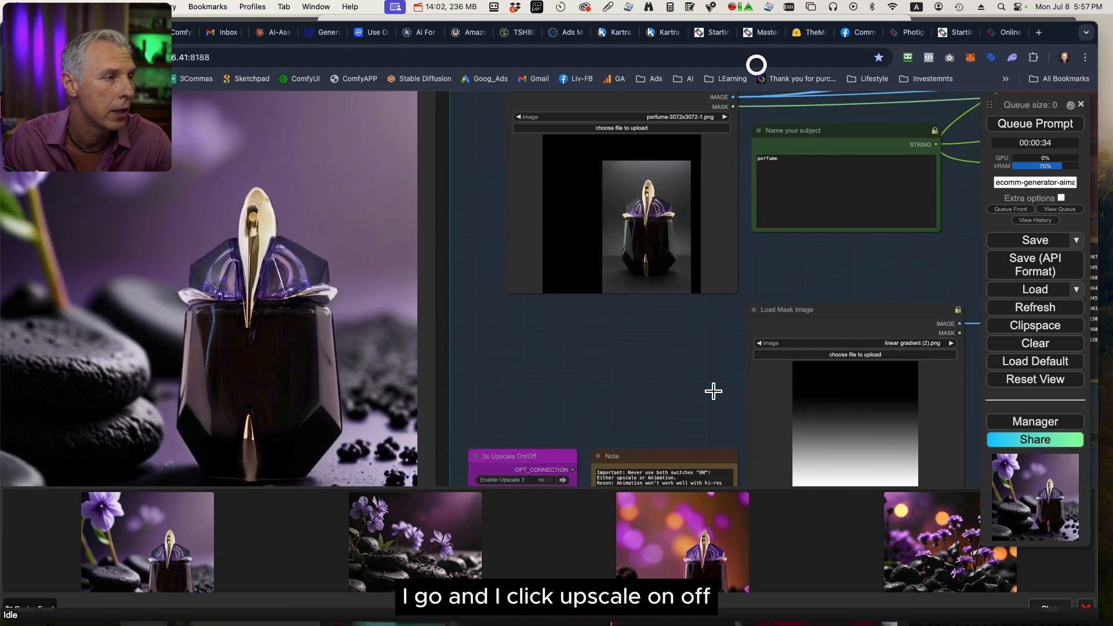
drag(644, 401, 705, 299)
scroll(599, 378, up, 8)
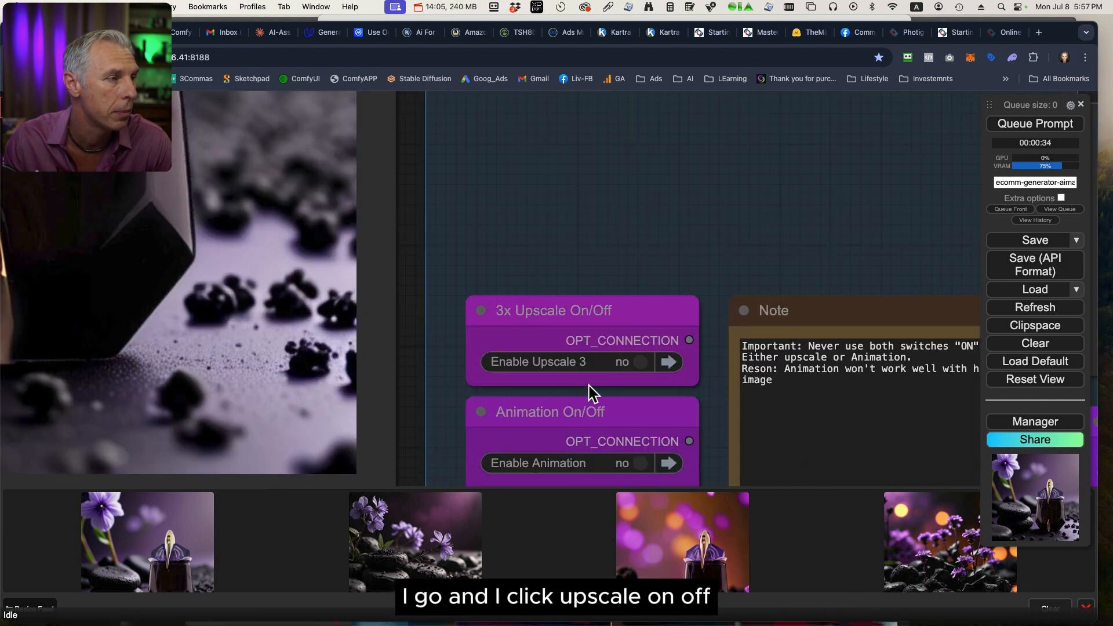
click(640, 362)
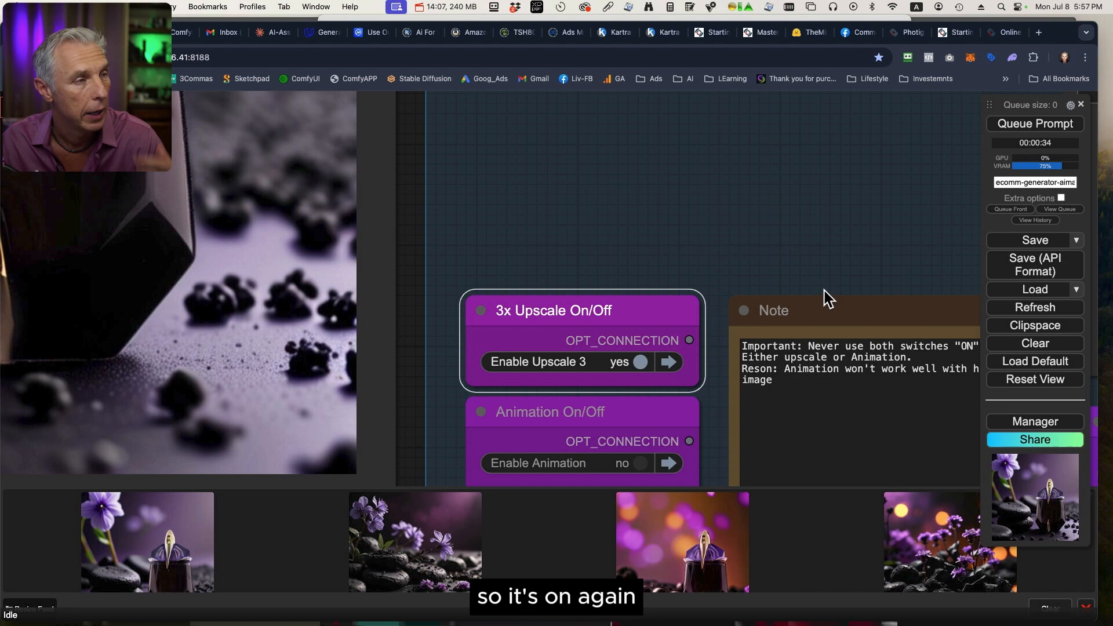
scroll(828, 288, down, 10)
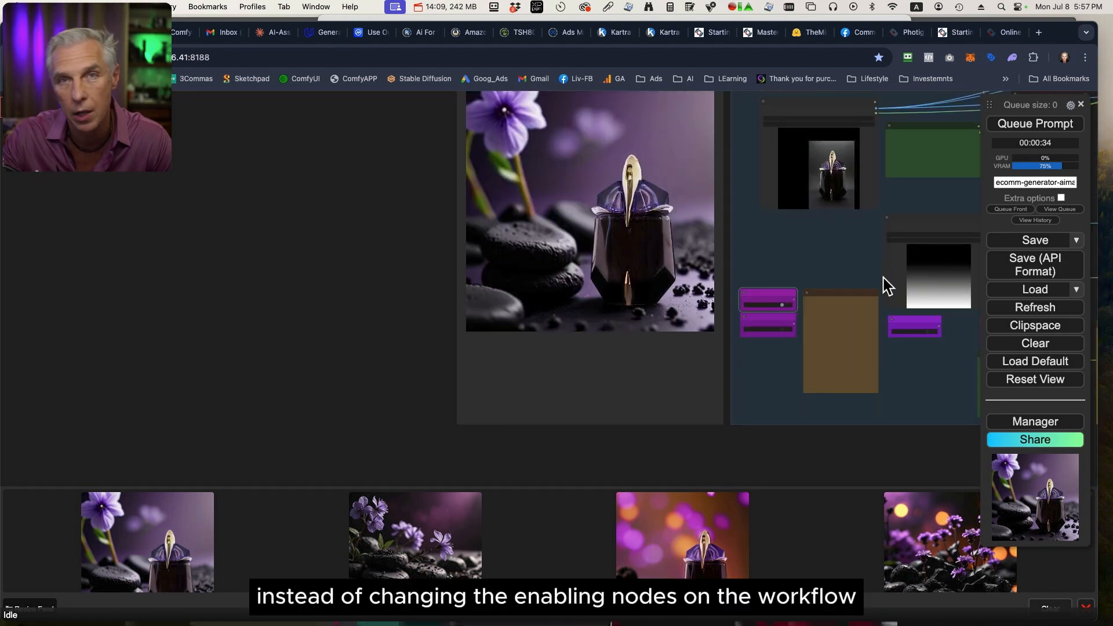
drag(857, 253, 670, 387)
scroll(670, 388, up, 2)
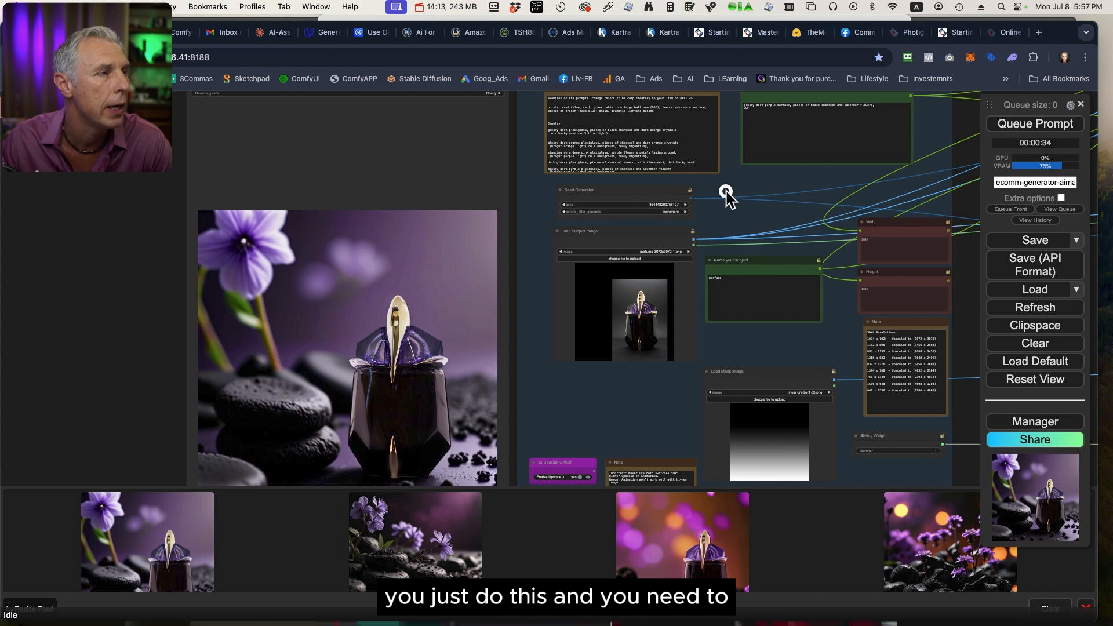
scroll(725, 191, up, 10)
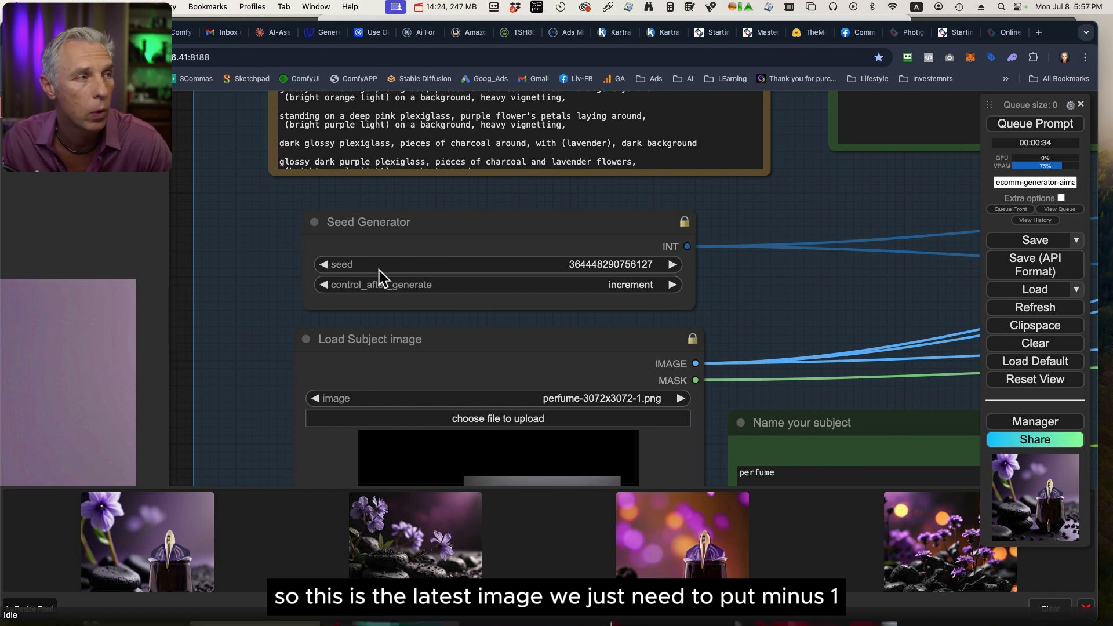
click(325, 265)
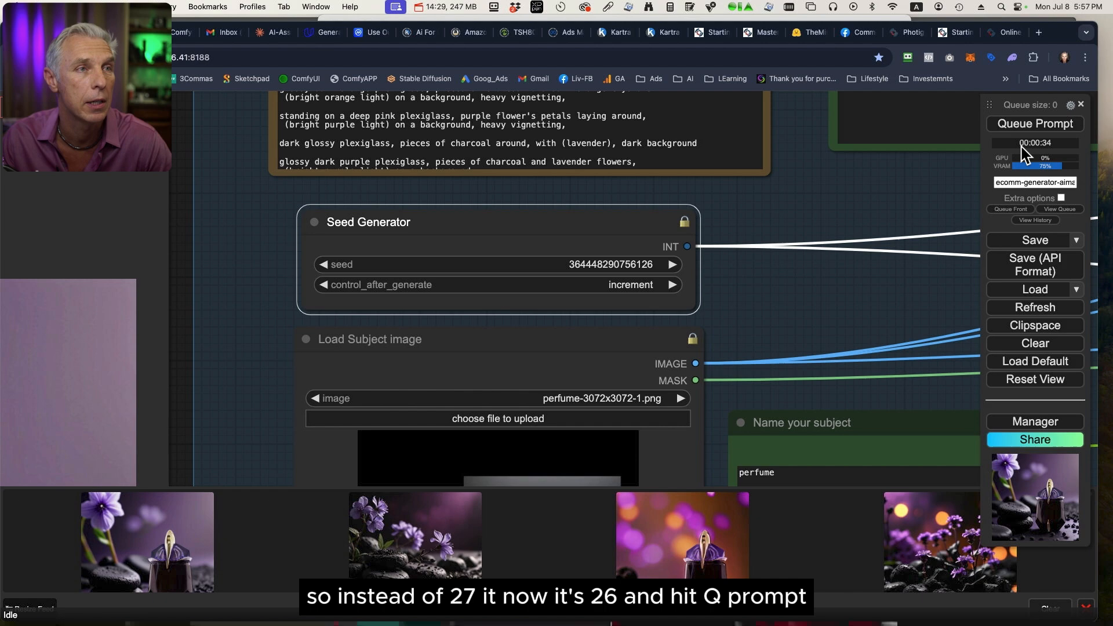
click(1049, 120)
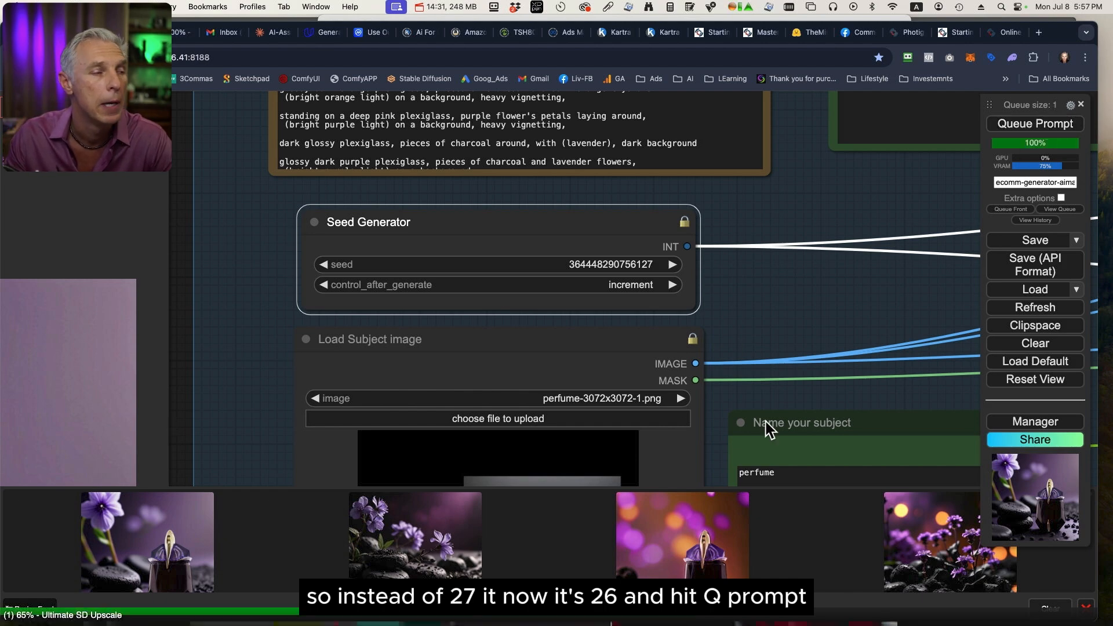
Examine the Upscale 3 group, including its two Ultimate SD Upscale stages and the Canny ControlNet nodes, while the workflow runs.
scroll(792, 397, down, 10)
drag(937, 458, 363, 238)
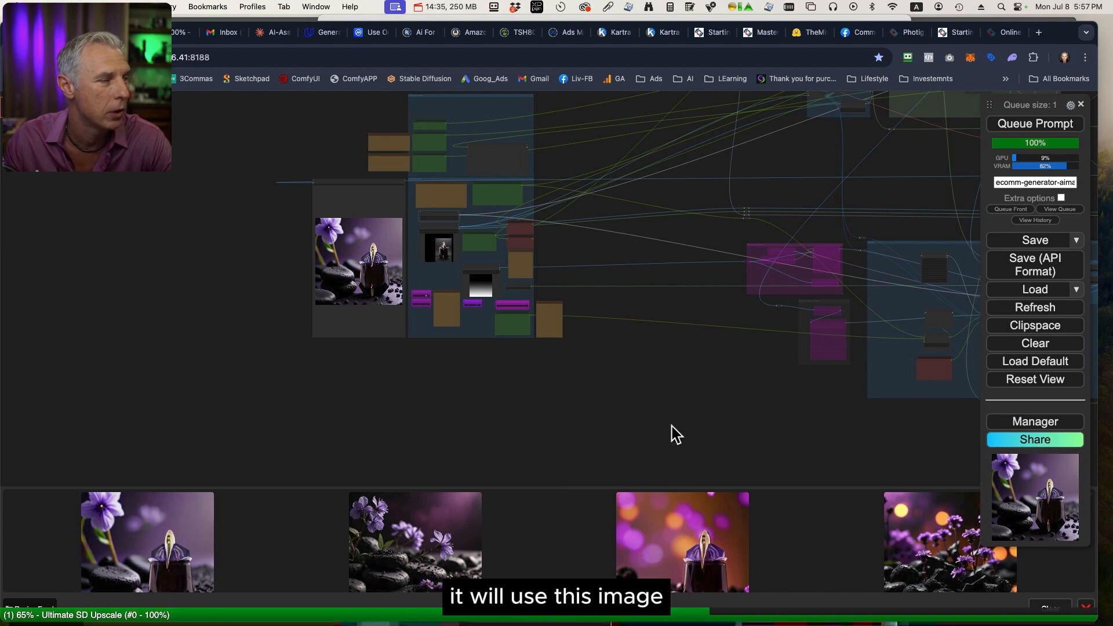
drag(670, 435, 313, 440)
drag(739, 443, 534, 397)
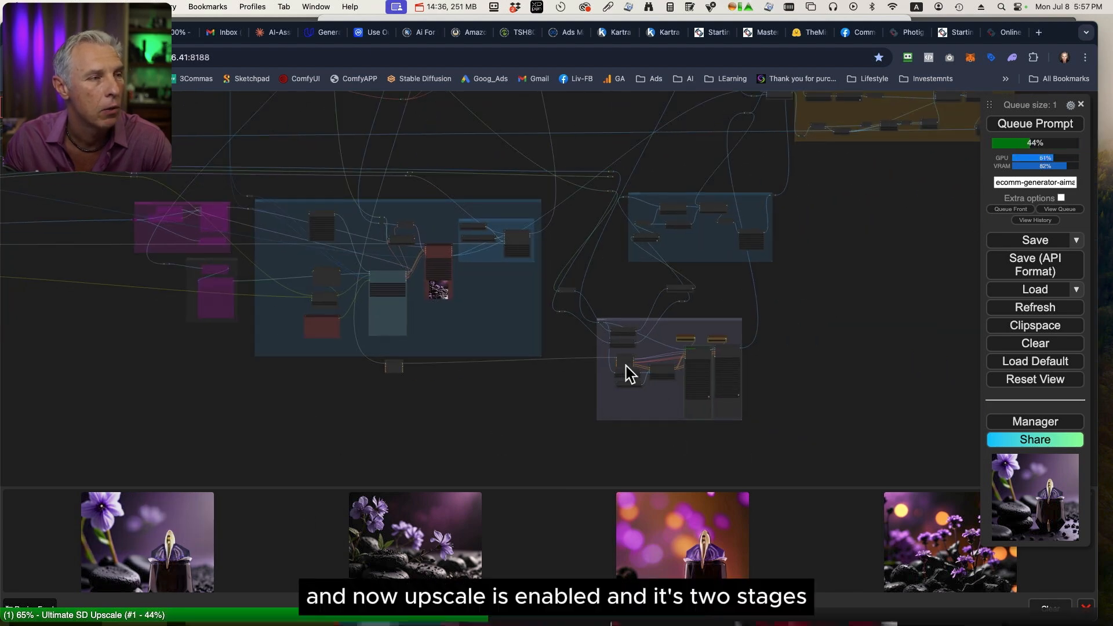
scroll(626, 373, up, 10)
scroll(872, 380, up, 5)
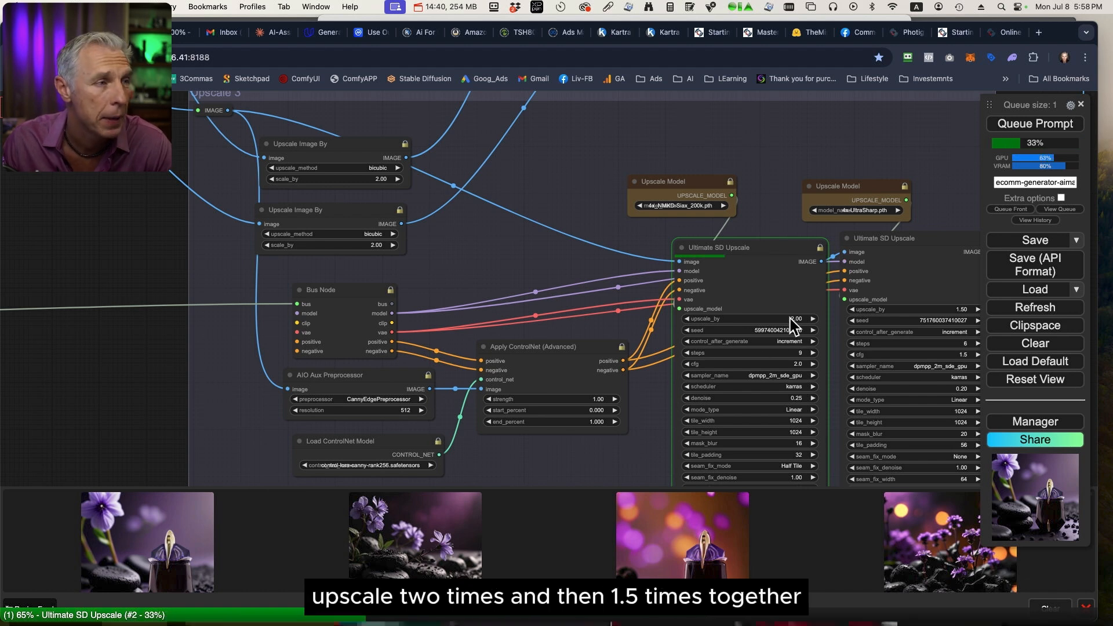
drag(734, 124, 549, 119)
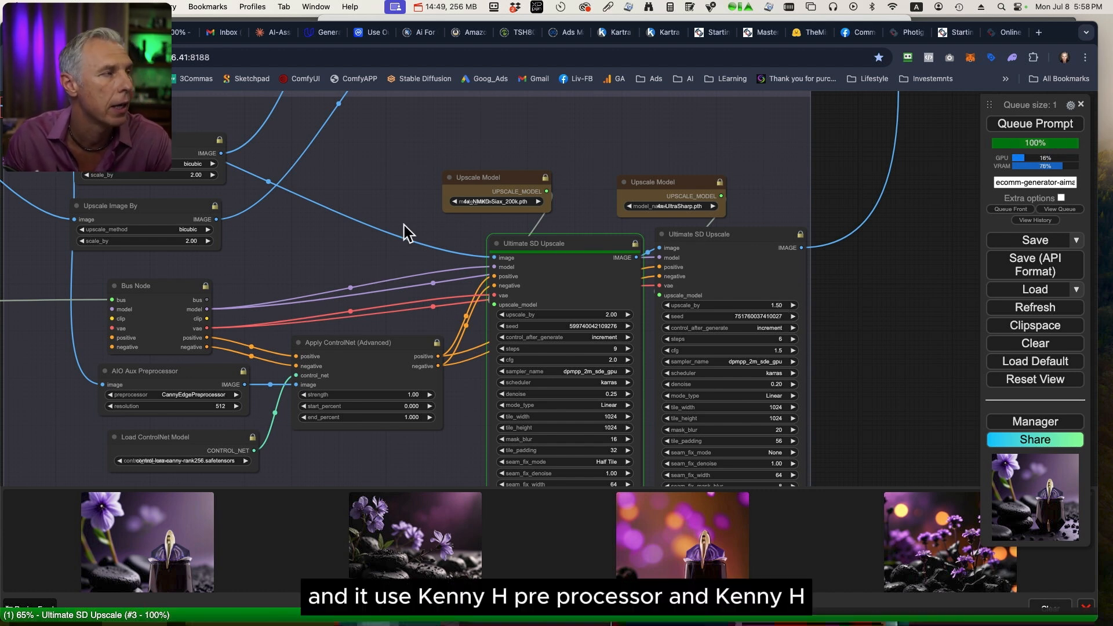
scroll(435, 367, down, 8)
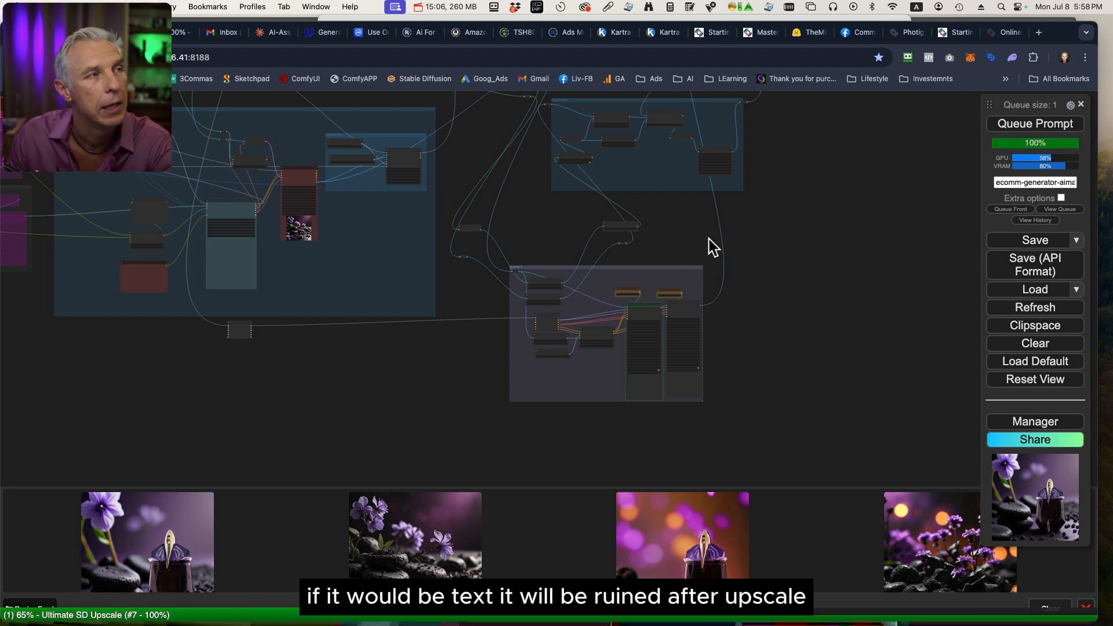
drag(708, 239, 621, 362)
drag(855, 193, 728, 346)
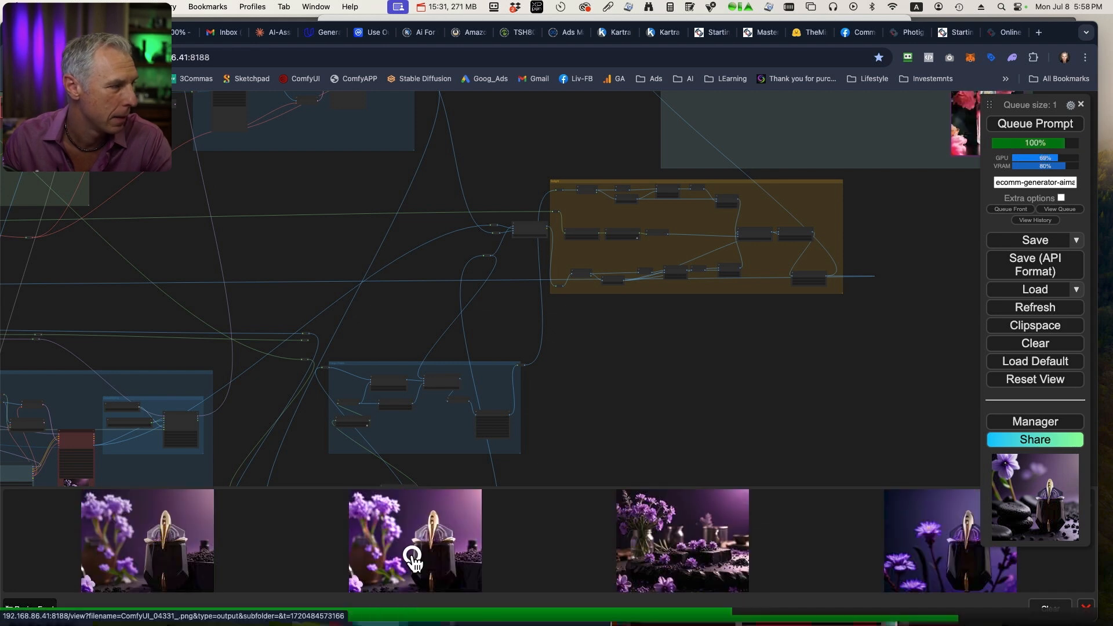
Inspect earlier results from the image feed full size: the lavender perfume, the orange-flower perfume and the black kettle scene.
click(413, 555)
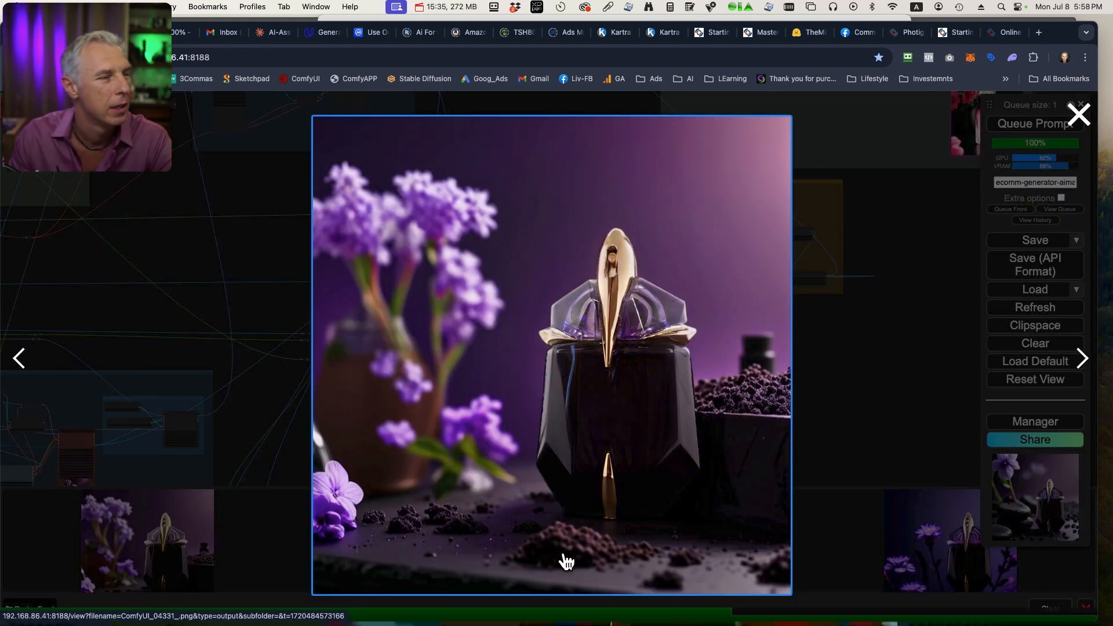
click(835, 563)
click(451, 552)
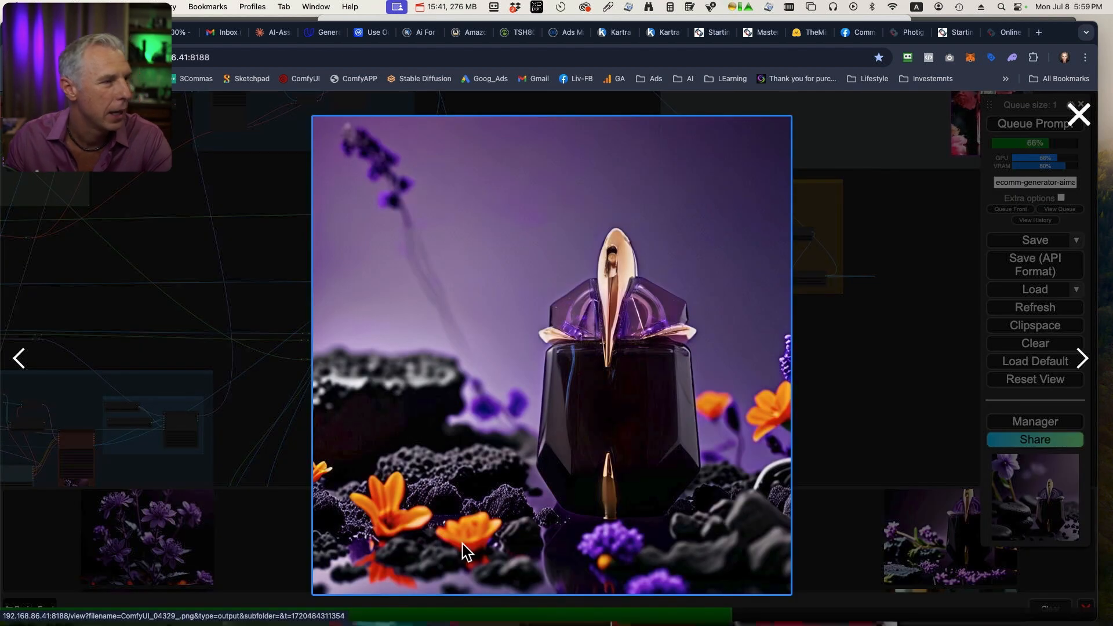
click(836, 544)
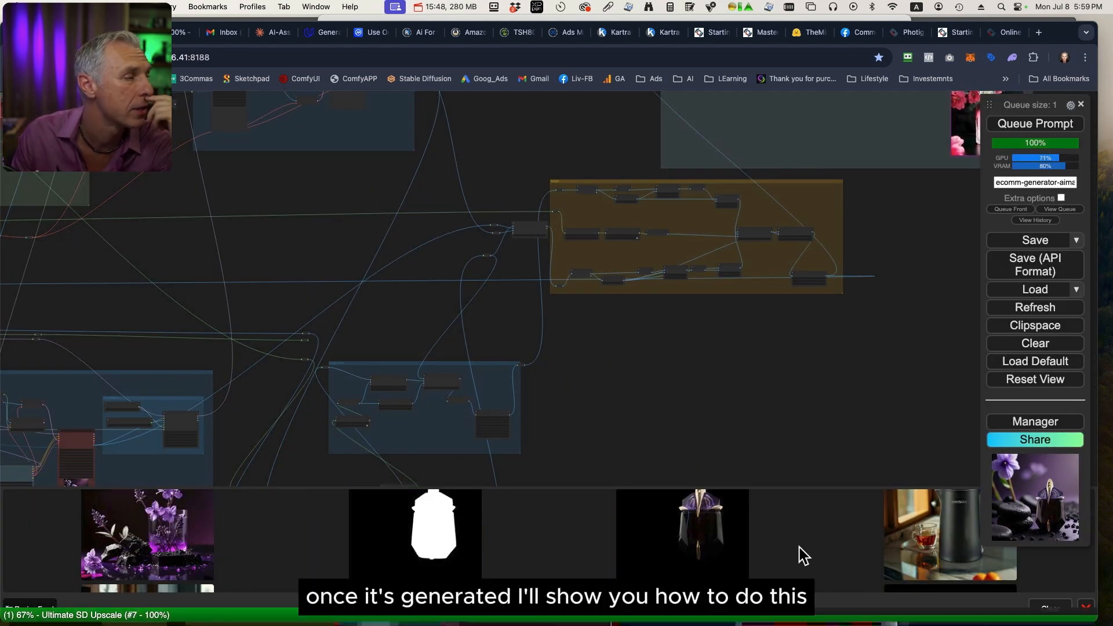
click(938, 552)
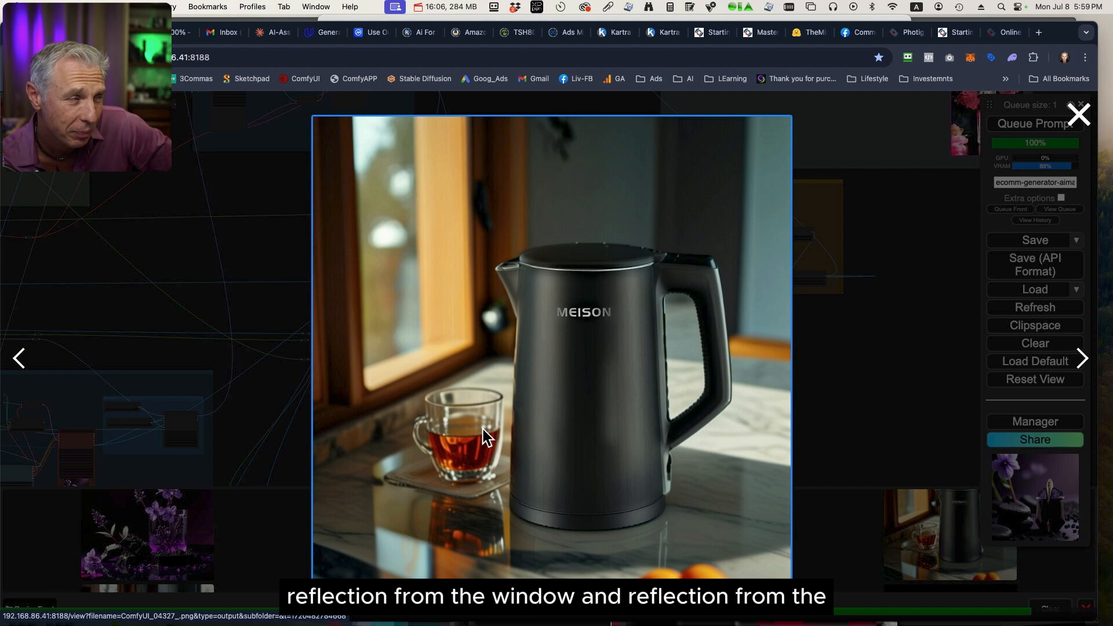
click(838, 556)
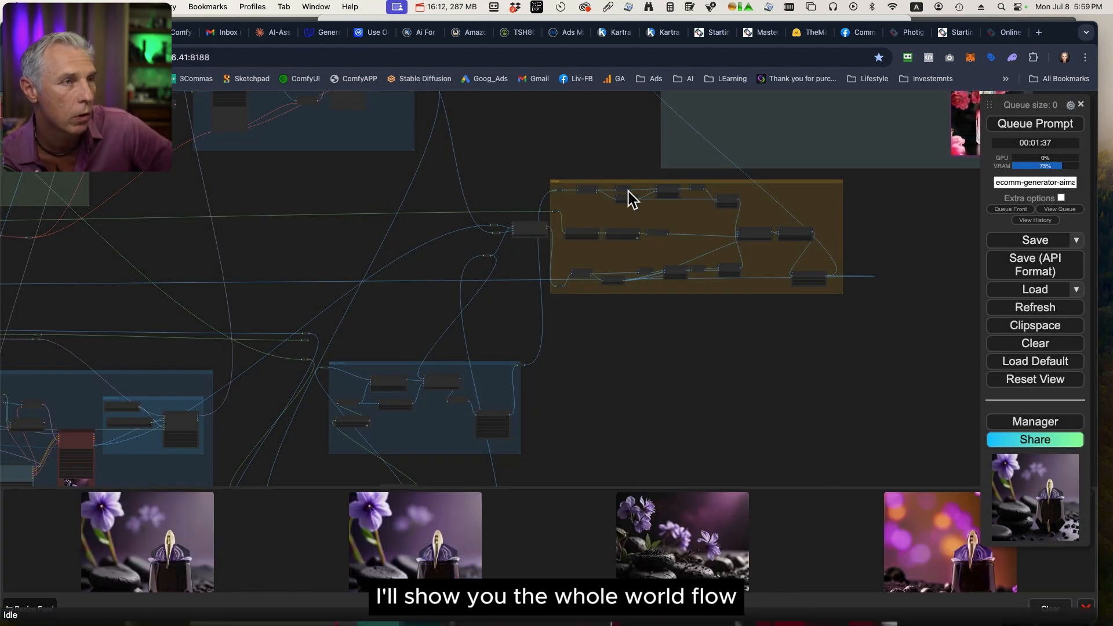
Open the newest upscaled perfume image in its own browser tab and examine the bottle cap at full resolution.
click(166, 526)
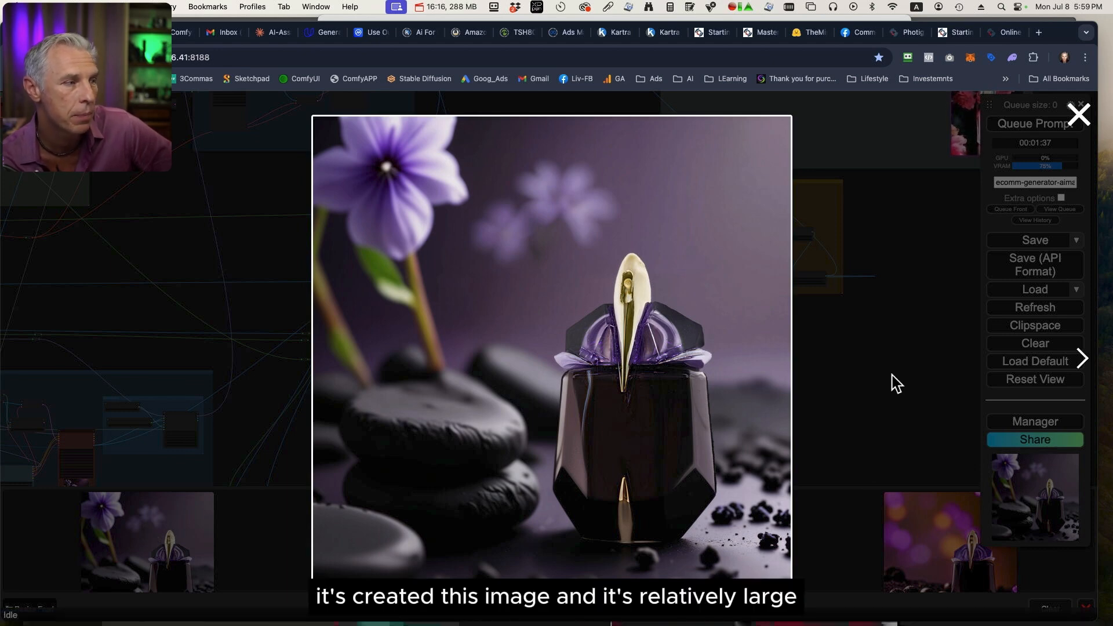
click(667, 392)
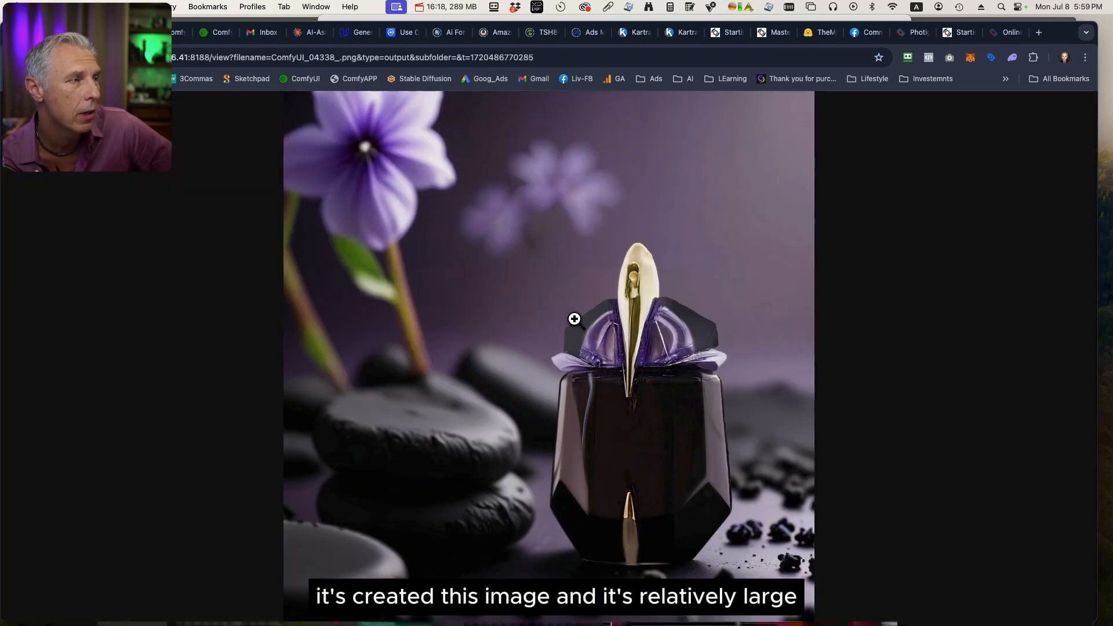
click(574, 319)
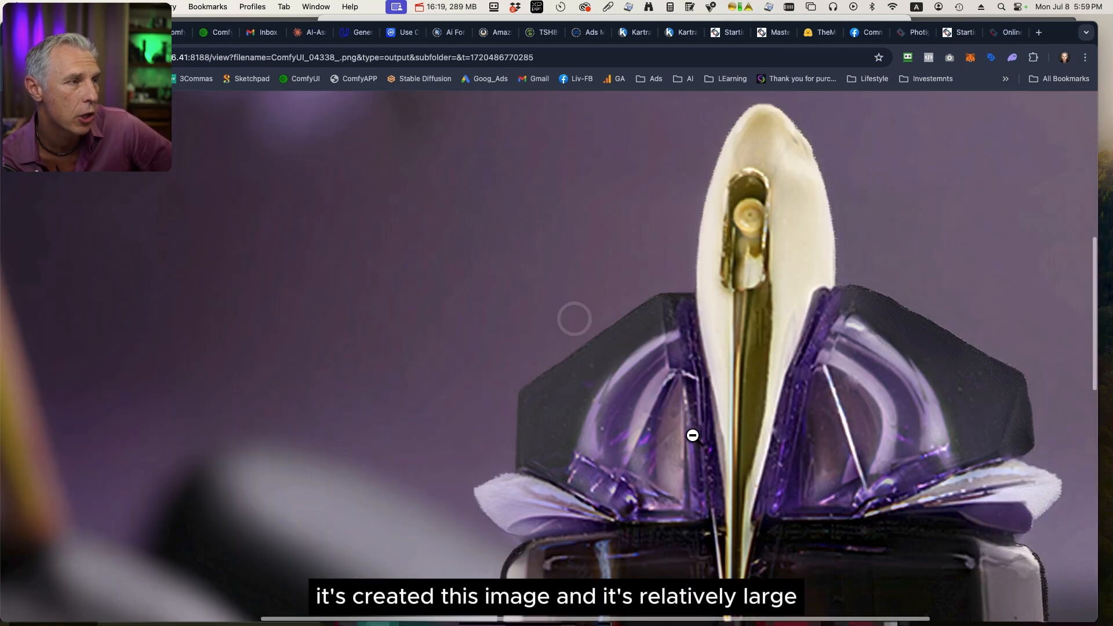
click(771, 416)
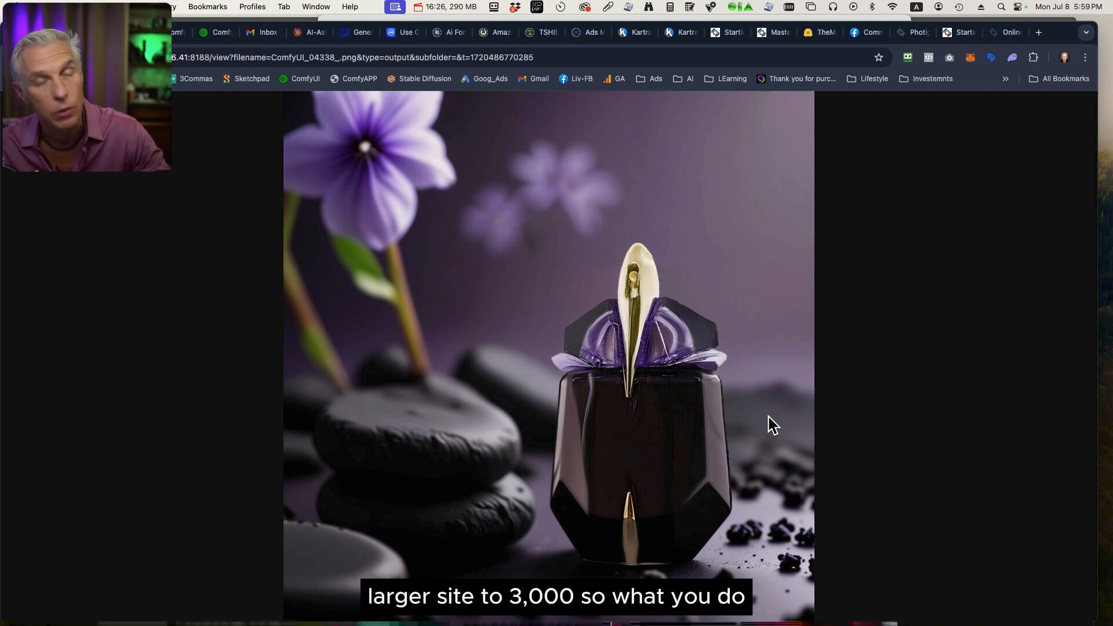
Copy the upscaled perfume image, switch to Photoshop and paste it into the 3072x3072.psd document.
right_click(619, 313)
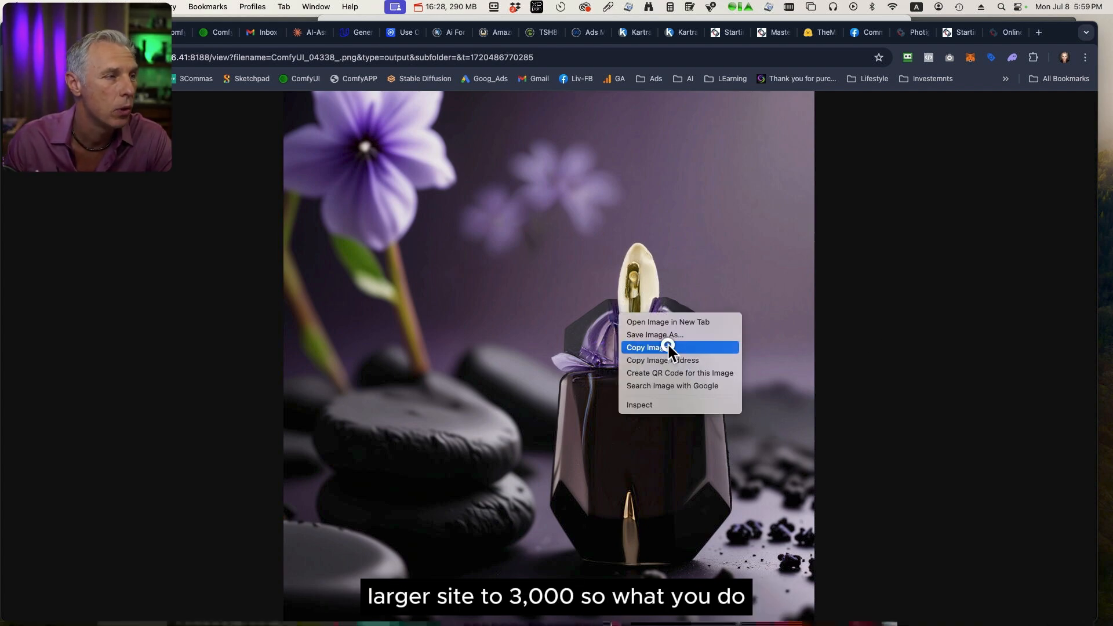
click(667, 347)
key(ctrl+Up)
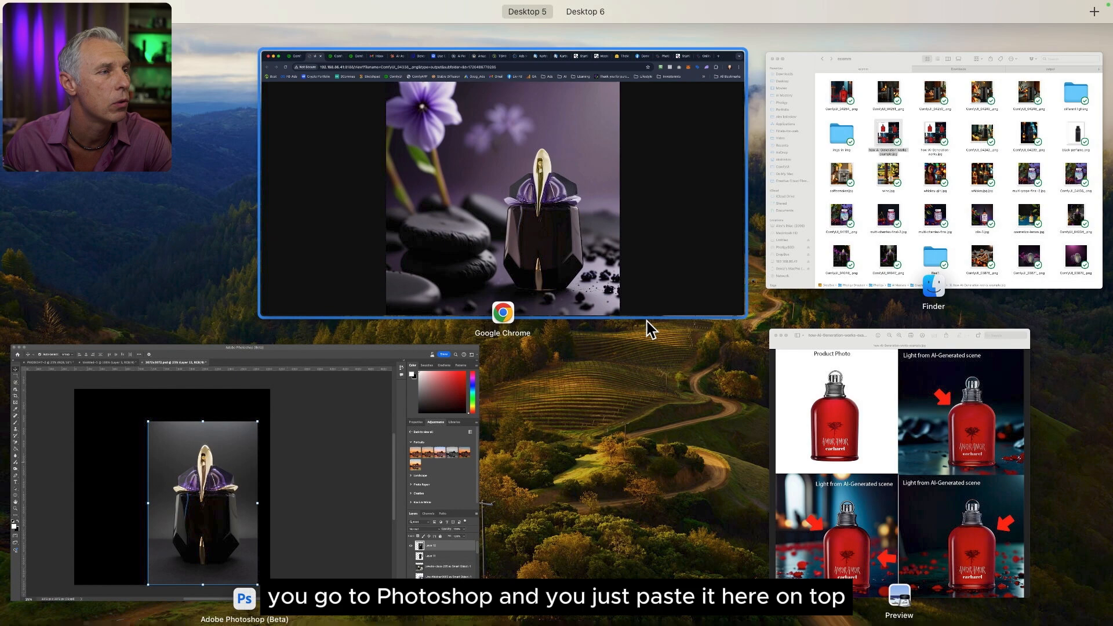
click(316, 498)
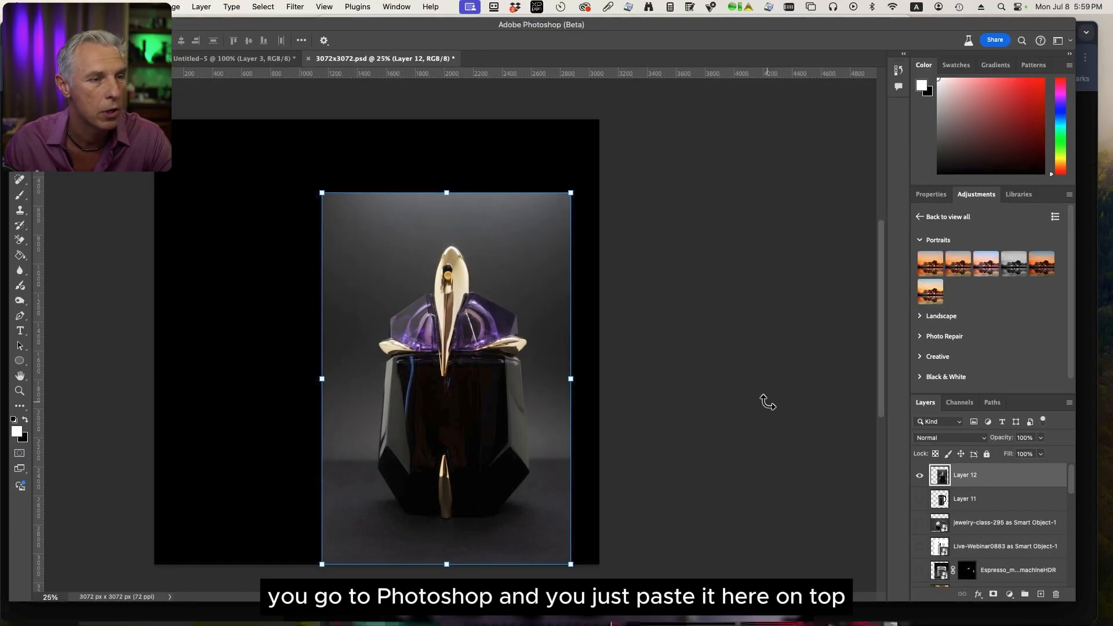
key(super+v)
Place the pasted scene beneath the original product photo on Layer 12 and add an inverted black layer mask to Layer 12.
drag(990, 481, 980, 509)
click(979, 479)
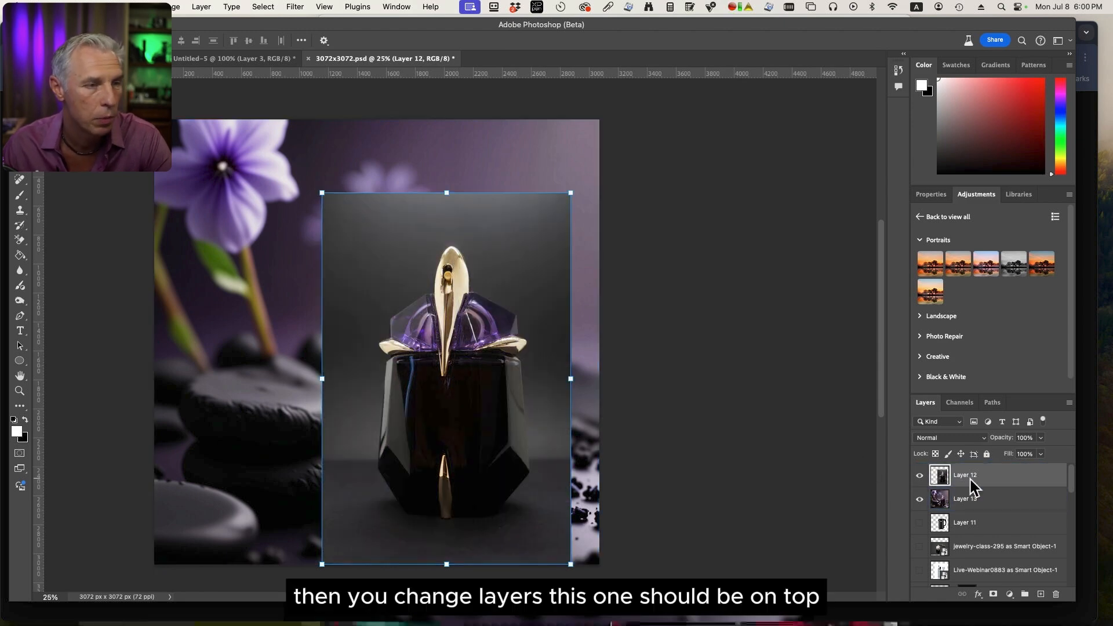
alt+click(993, 595)
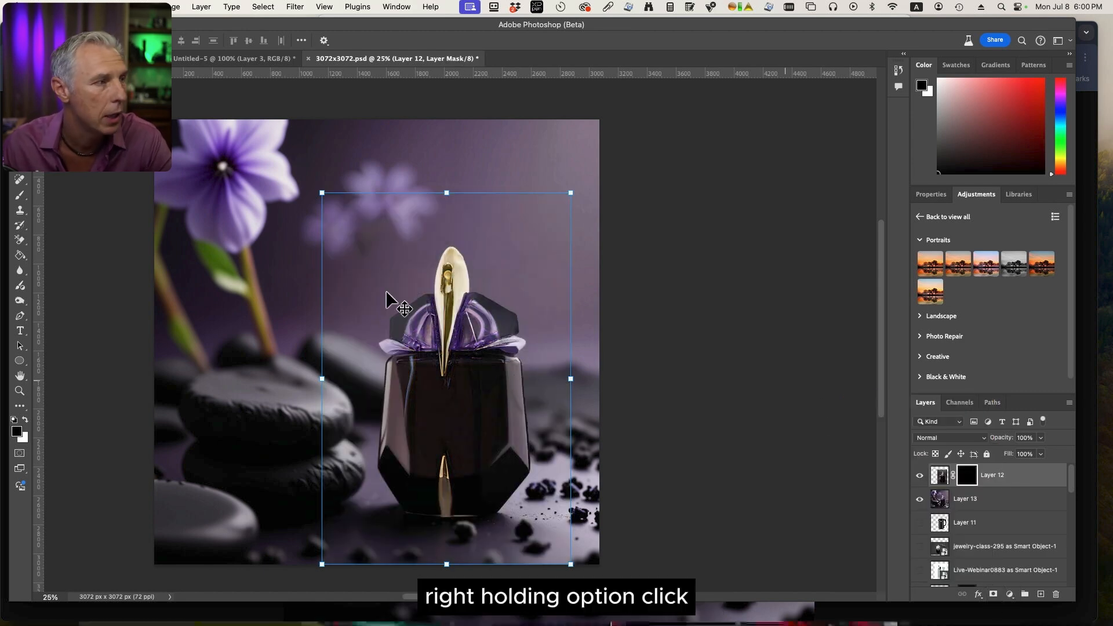
Paint with a soft white brush at 58% opacity on Layer 12's mask to reveal the original perfume cap and lower bottle.
click(19, 196)
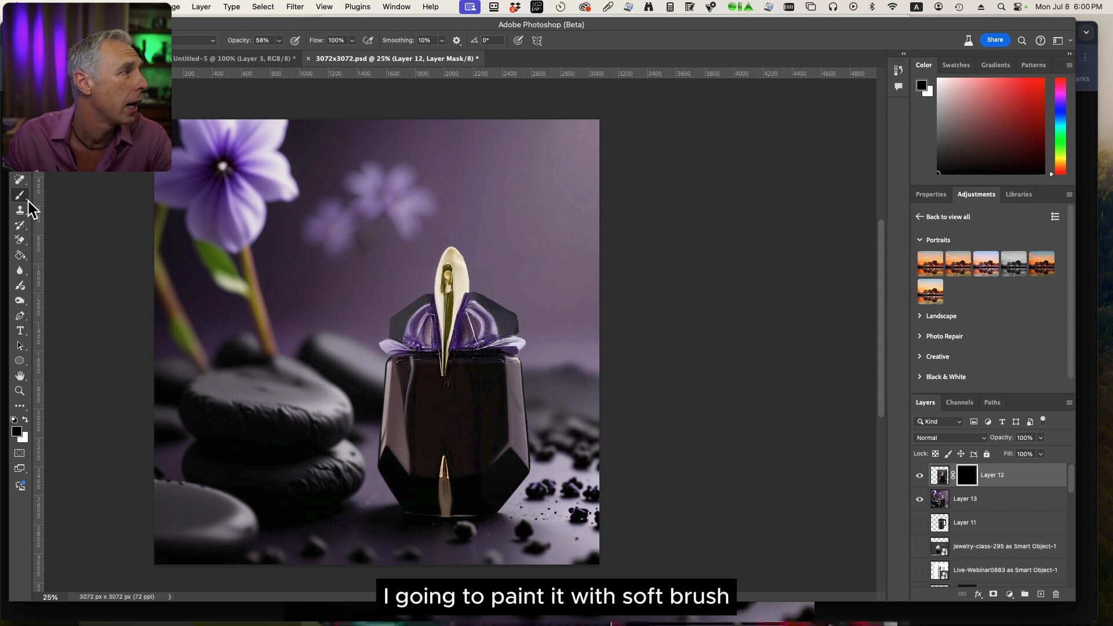
click(66, 40)
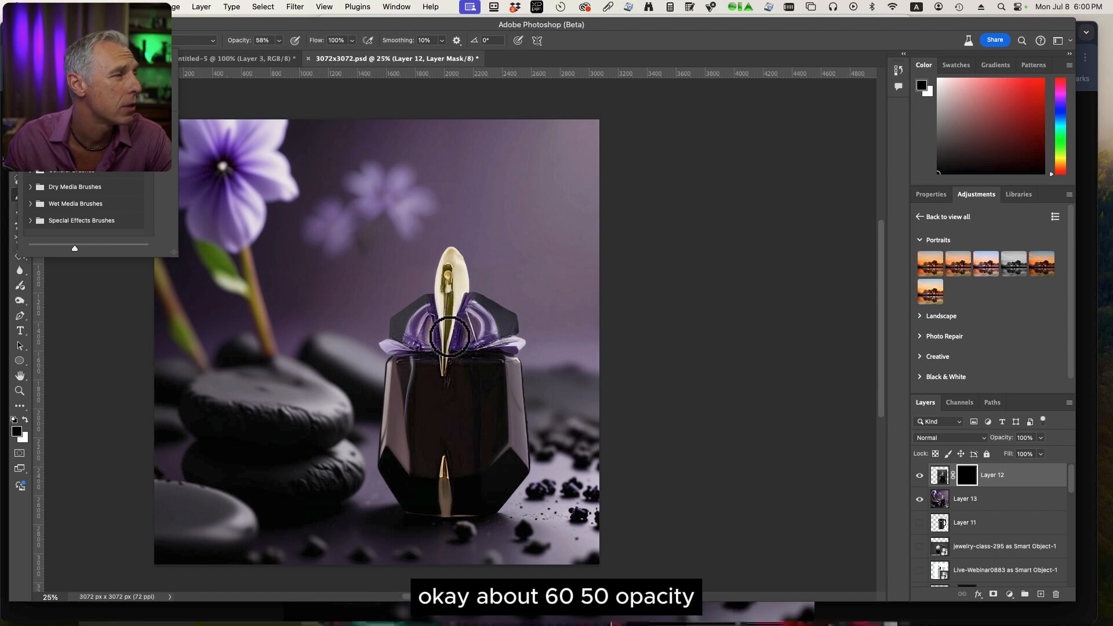
key(Escape)
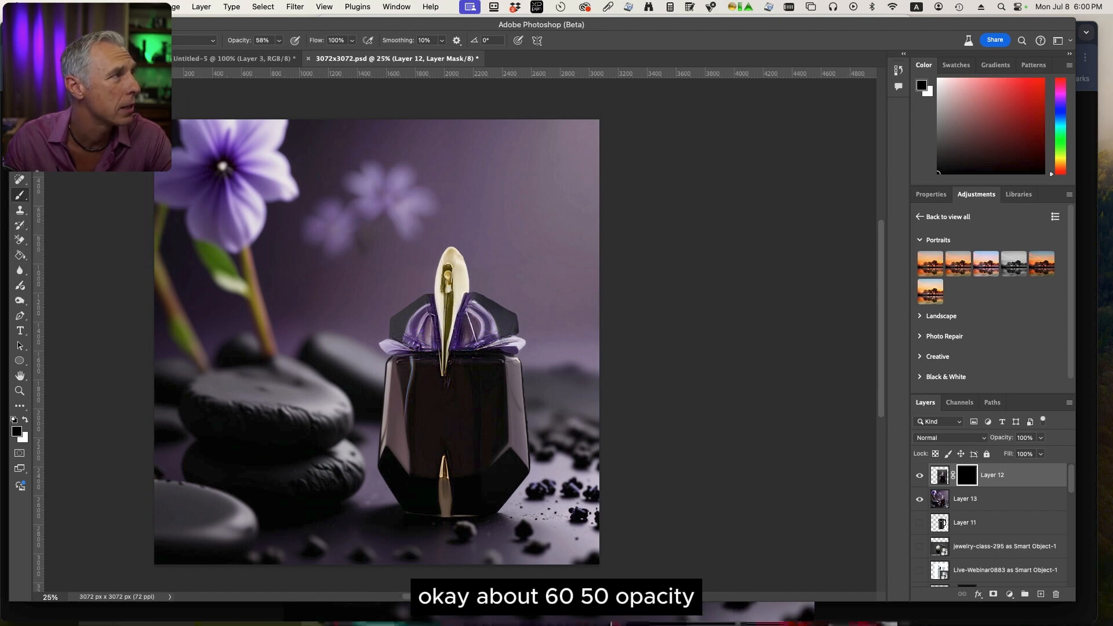
key(super+plus)
key(x)
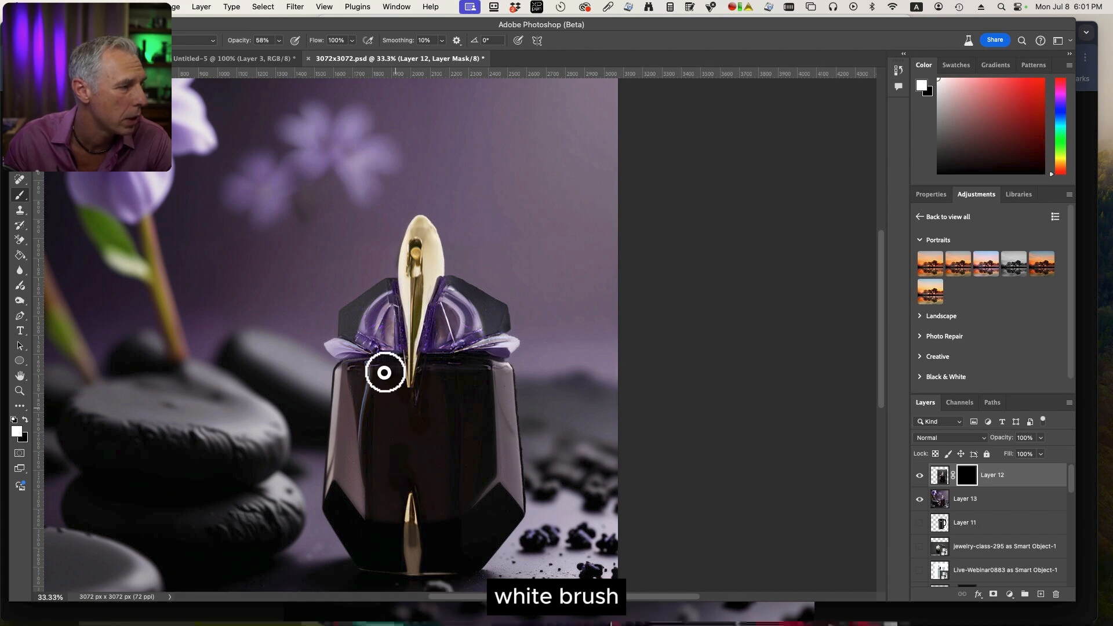
mouse_move(362, 352)
mouse_down()
mouse_move(400, 348)
mouse_move(337, 346)
mouse_move(358, 348)
mouse_move(349, 346)
mouse_move(368, 323)
mouse_move(355, 318)
mouse_move(397, 299)
mouse_move(357, 312)
mouse_move(387, 295)
mouse_move(440, 319)
mouse_move(443, 297)
mouse_move(430, 326)
mouse_move(444, 293)
mouse_move(488, 310)
mouse_move(453, 338)
mouse_move(495, 313)
mouse_move(497, 330)
mouse_move(447, 288)
mouse_move(388, 292)
mouse_move(349, 316)
mouse_move(347, 333)
mouse_move(397, 316)
mouse_up()
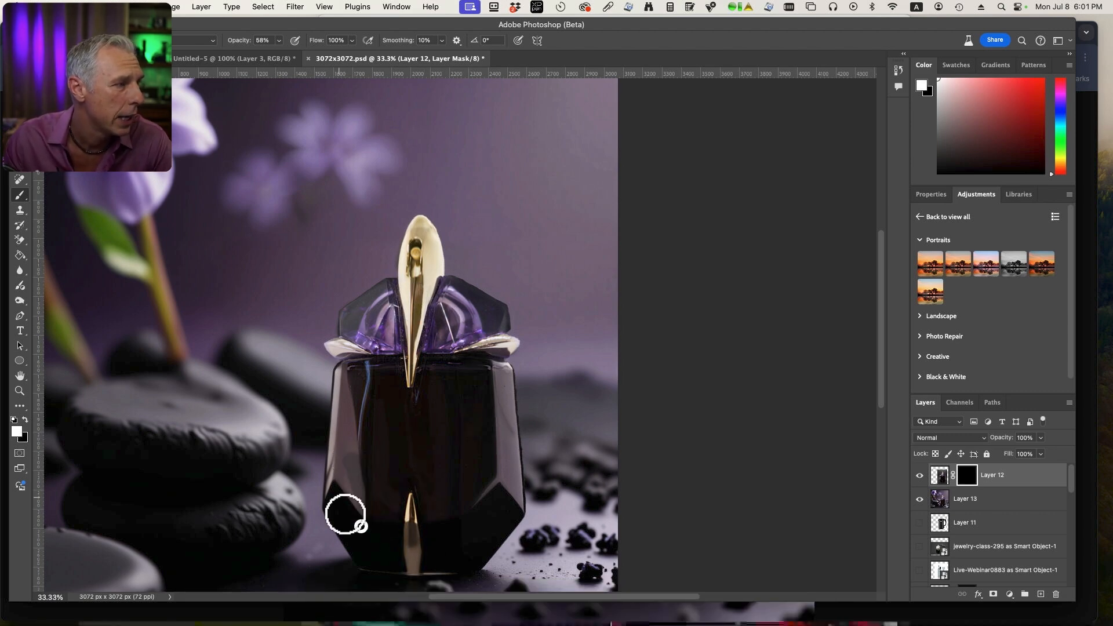
drag(346, 514, 467, 537)
scroll(358, 358, left, 5)
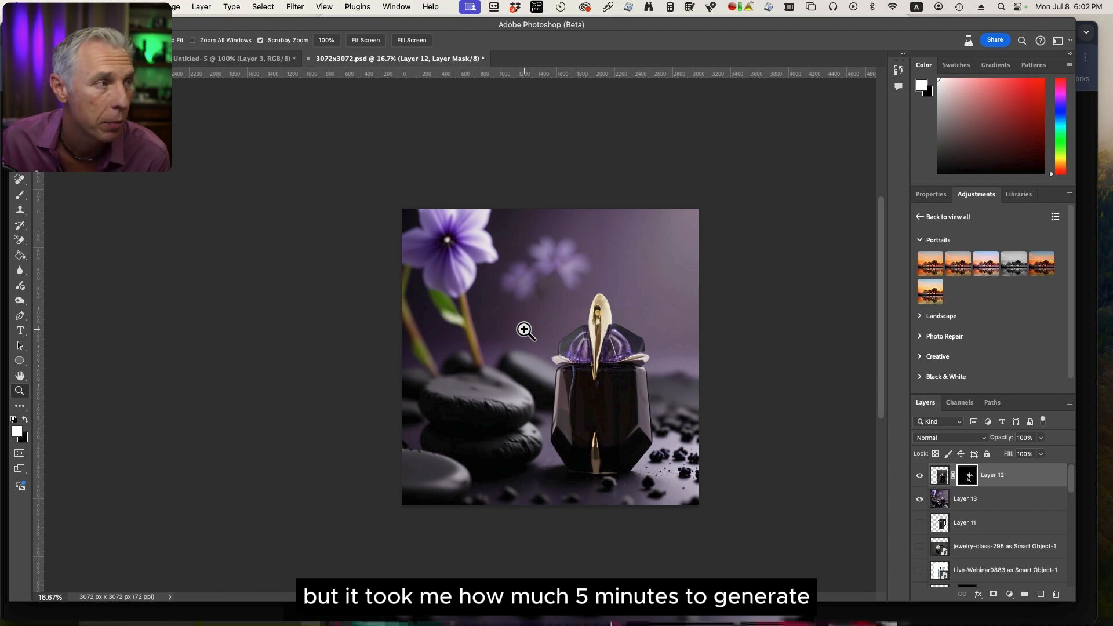
Switch to the ComfyUI workflow in the browser, close the enlarged perfume image and turn off the 3x Upscale switch.
click(2, 100)
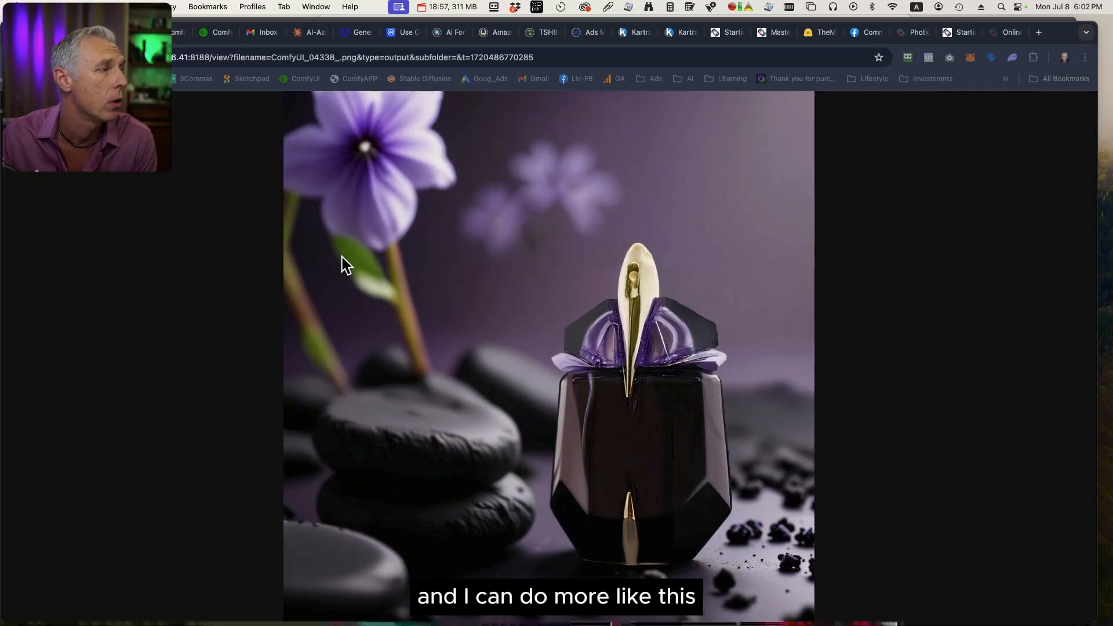
click(79, 32)
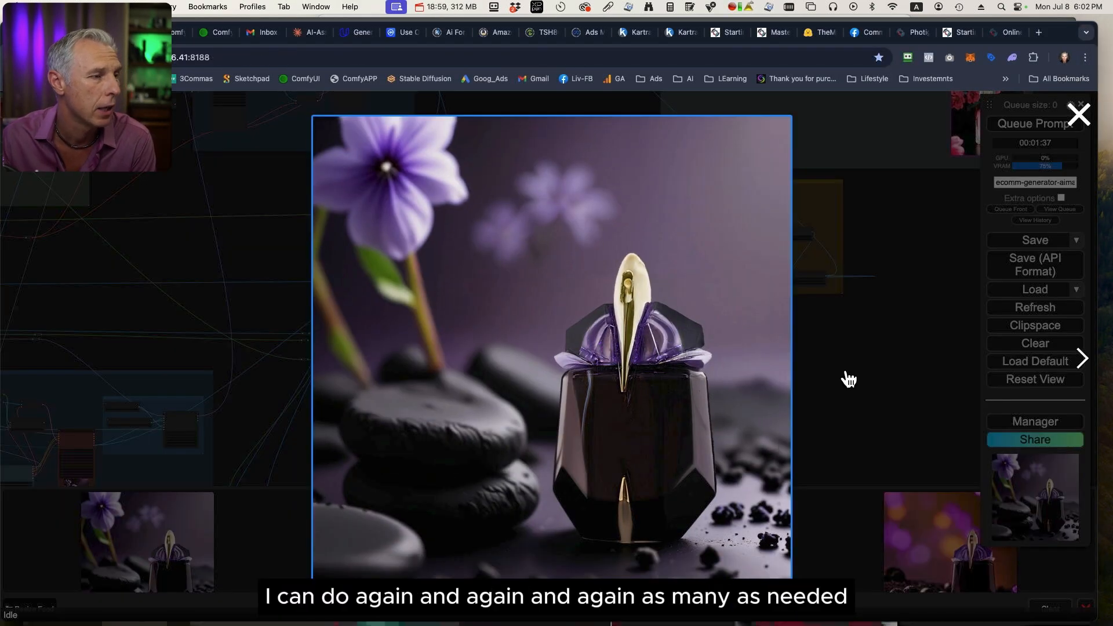
click(845, 390)
drag(278, 461, 445, 331)
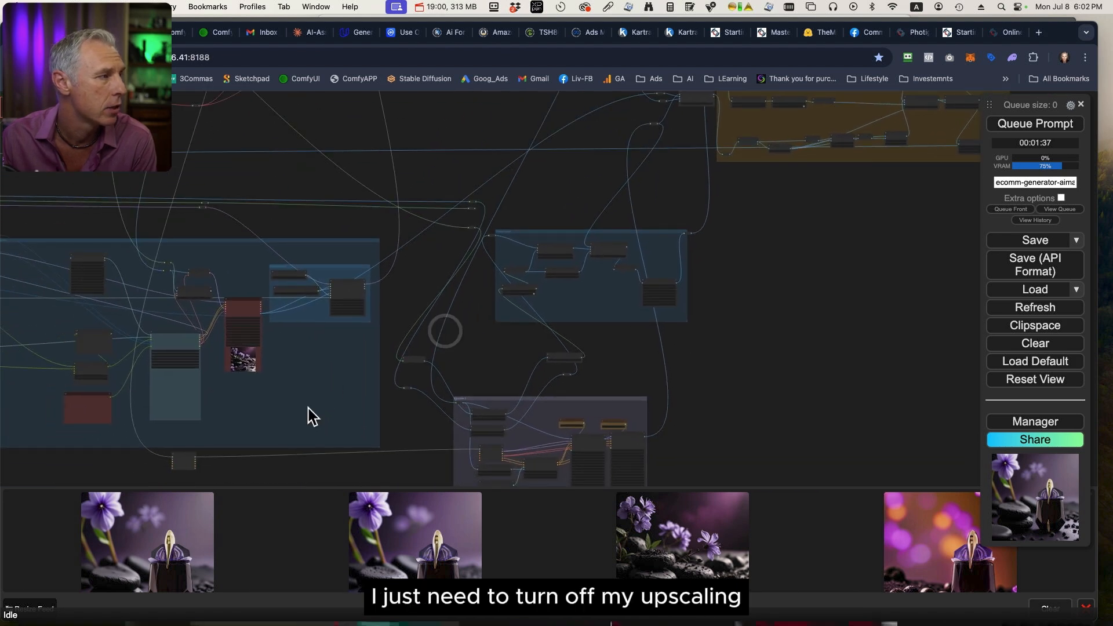
scroll(309, 407, down, 7)
drag(179, 449, 881, 413)
scroll(547, 383, up, 9)
drag(553, 353, 570, 461)
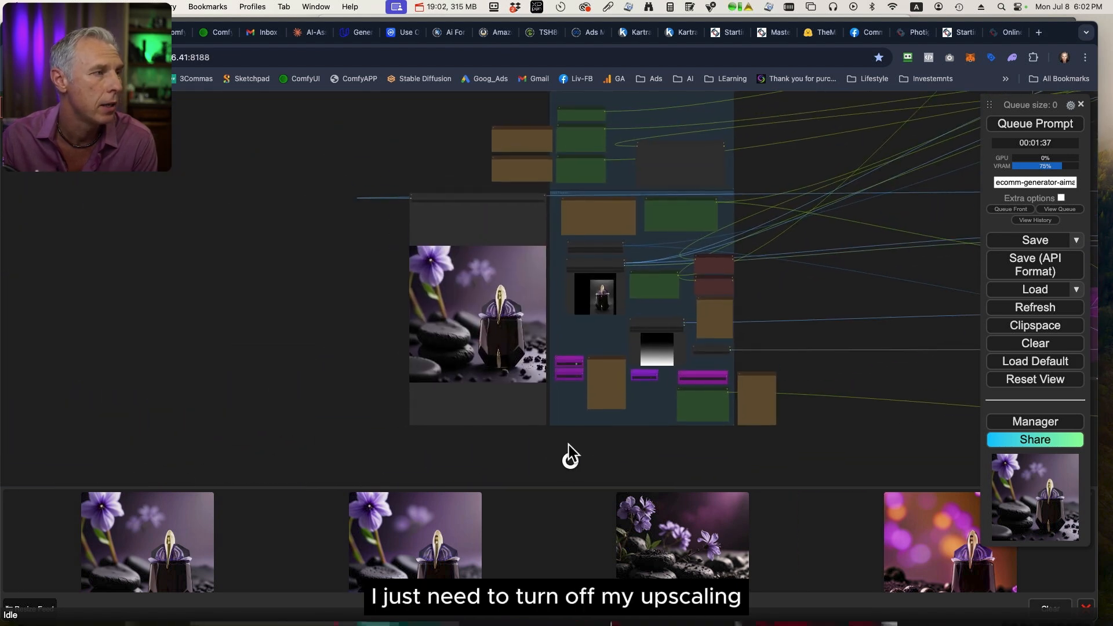
scroll(571, 458, up, 6)
click(597, 281)
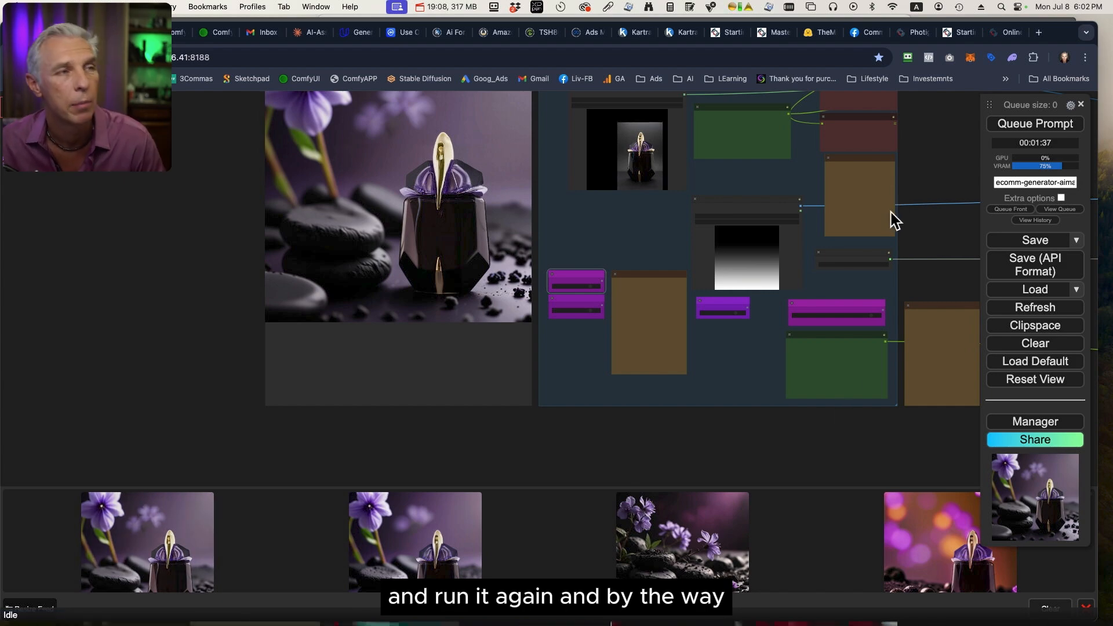
Examine the animation group and the sample perfume video in its output node.
scroll(920, 196, down, 11)
drag(934, 179, 174, 394)
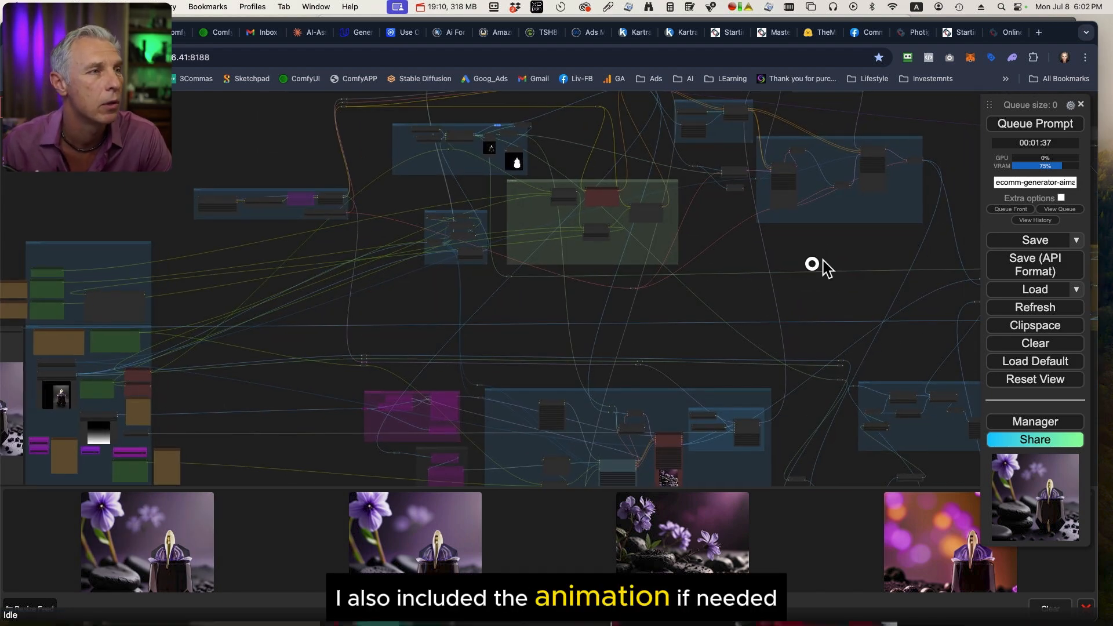
drag(824, 260, 446, 443)
drag(700, 360, 450, 307)
scroll(794, 337, up, 10)
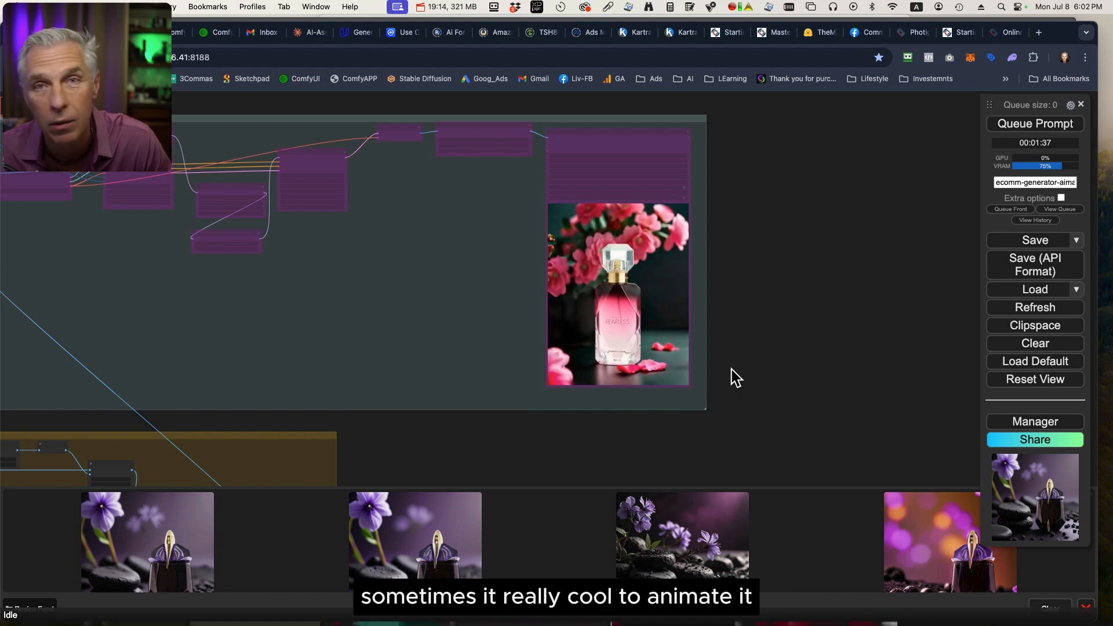
scroll(732, 370, down, 12)
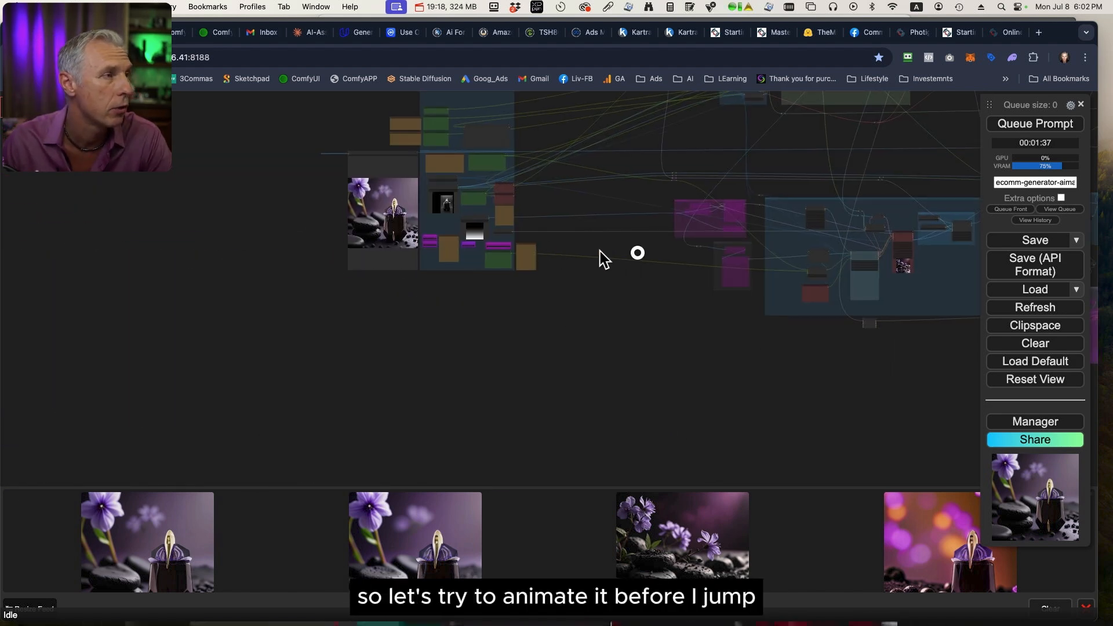
drag(603, 259, 644, 278)
scroll(643, 278, up, 10)
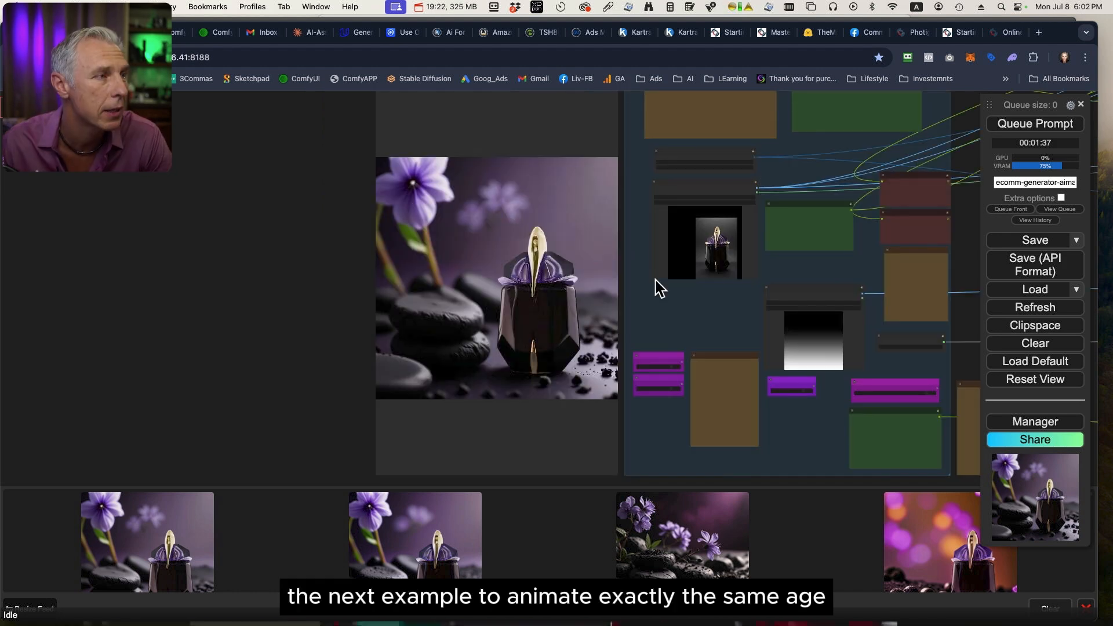
scroll(655, 280, up, 5)
drag(629, 189, 617, 278)
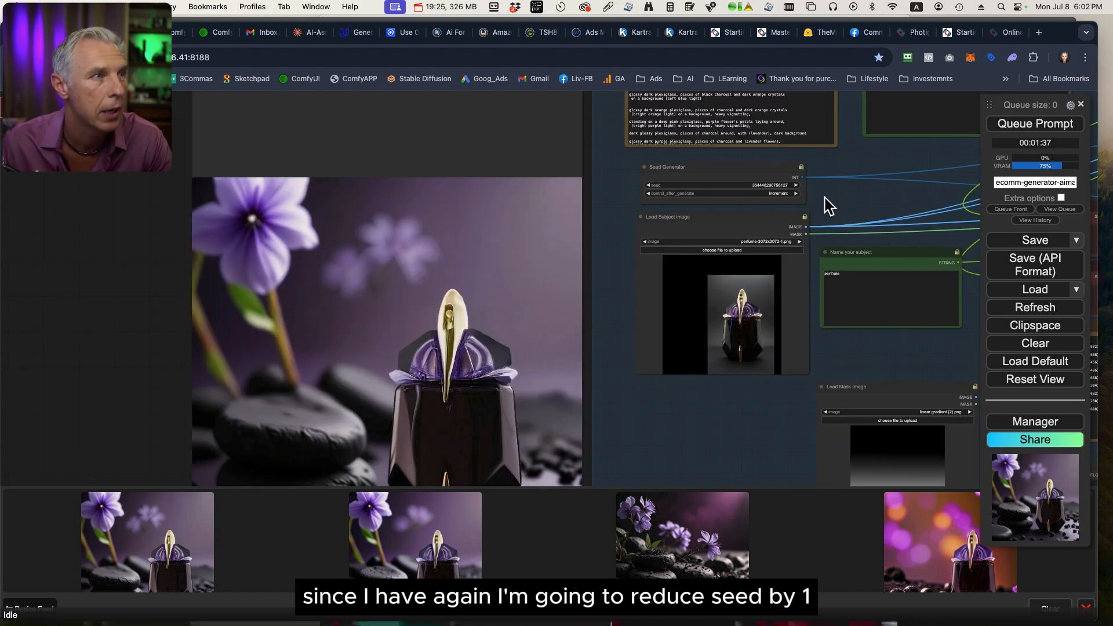
scroll(825, 197, up, 6)
click(482, 174)
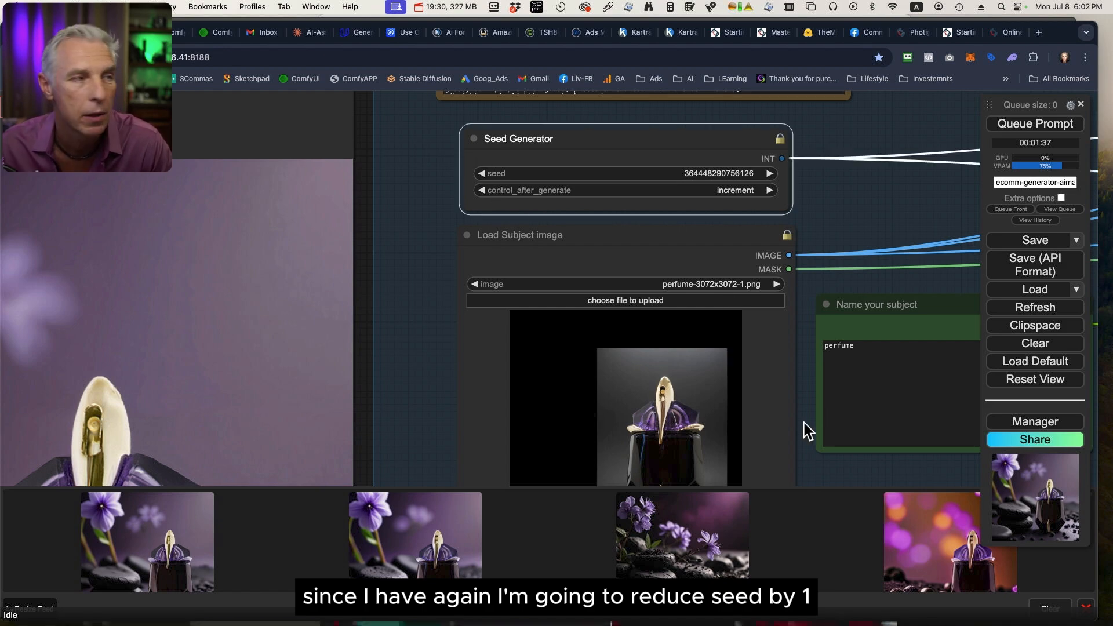
Turn on the Animation switch by setting Enable Animation to yes, and queue the prompt.
scroll(805, 423, down, 5)
drag(850, 458, 671, 156)
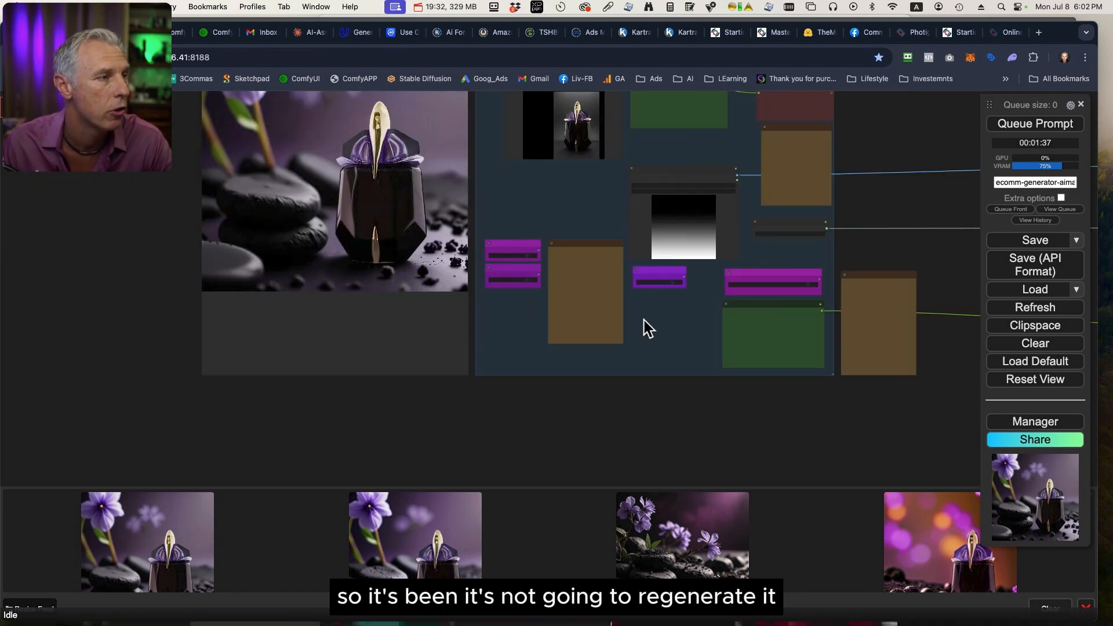
scroll(497, 296, up, 10)
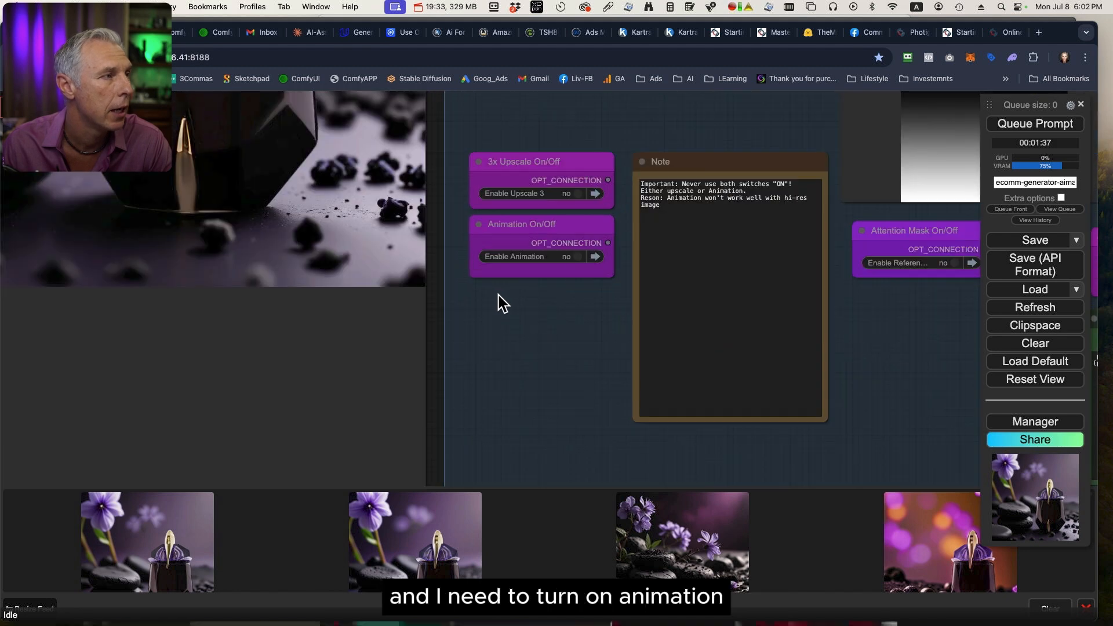
click(575, 257)
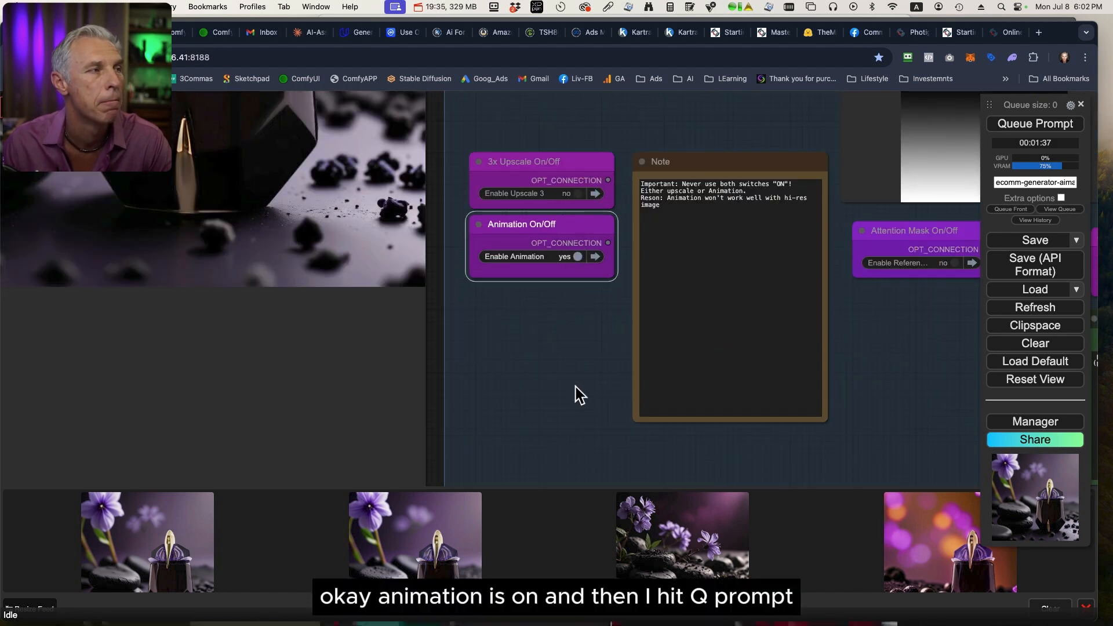
click(1036, 124)
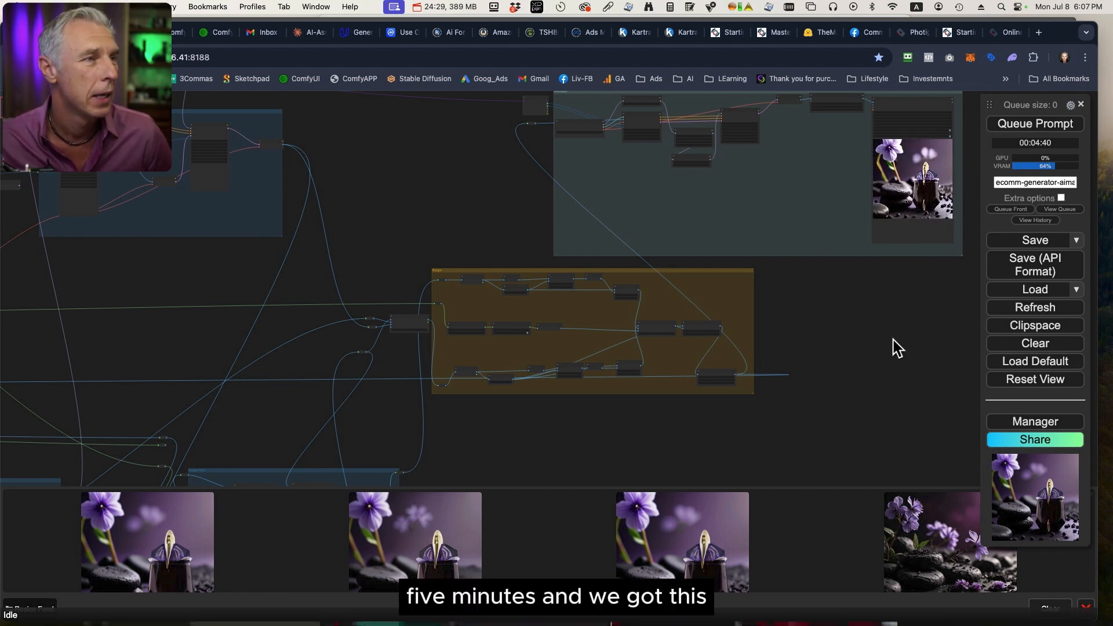
Open the generated perfume animation's preview from the Video Combine node in its own browser tab and replay the clip.
scroll(910, 290, up, 4)
scroll(910, 291, up, 3)
drag(910, 290, 677, 476)
right_click(690, 253)
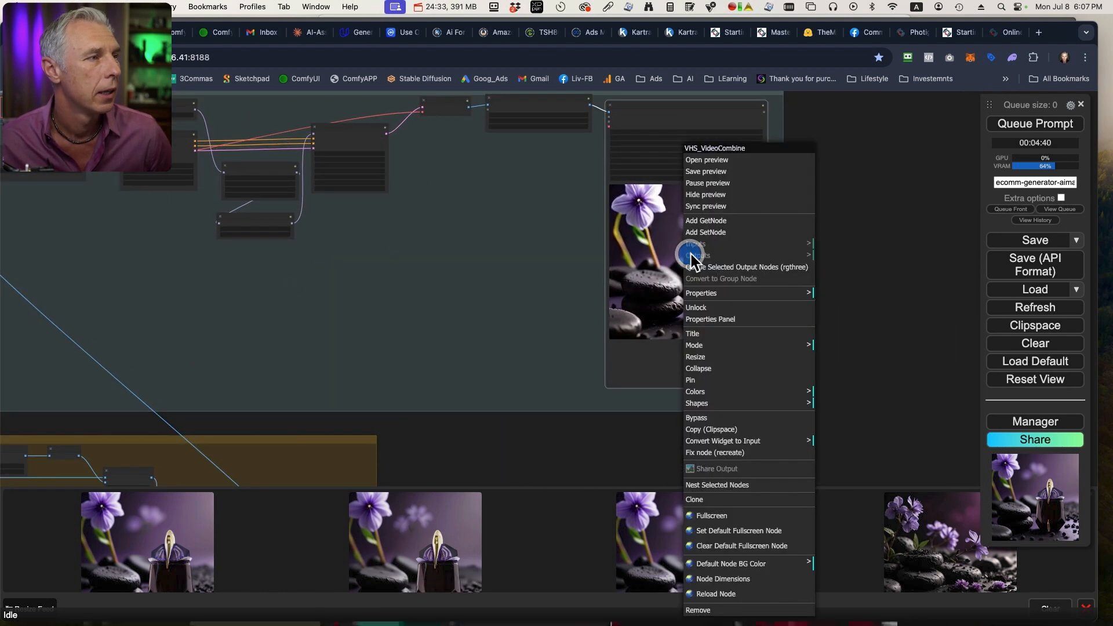
click(708, 159)
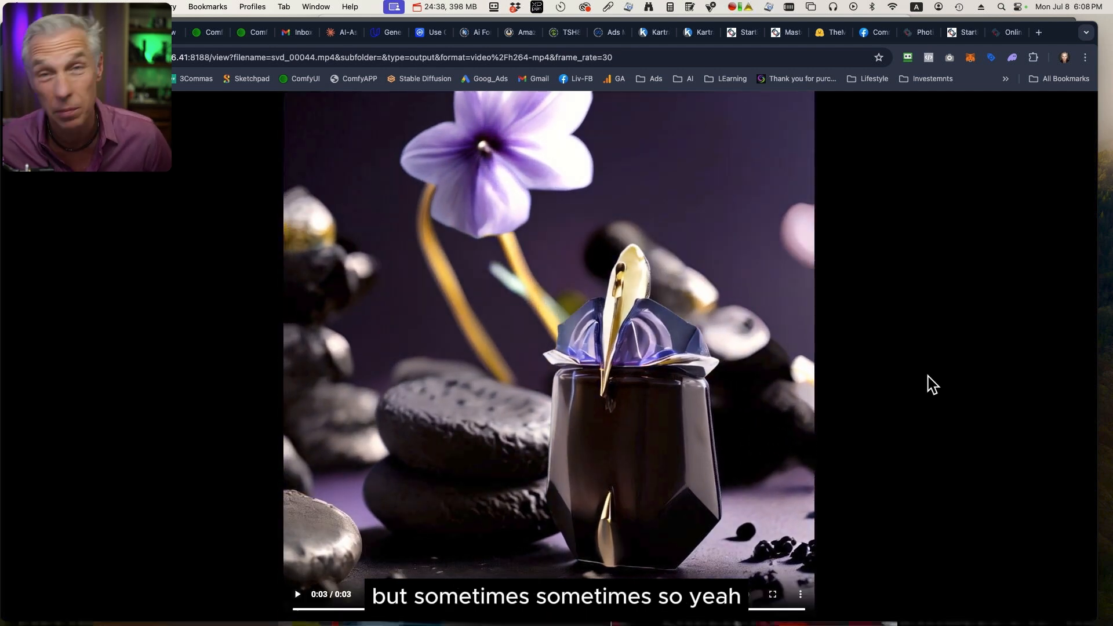
click(297, 602)
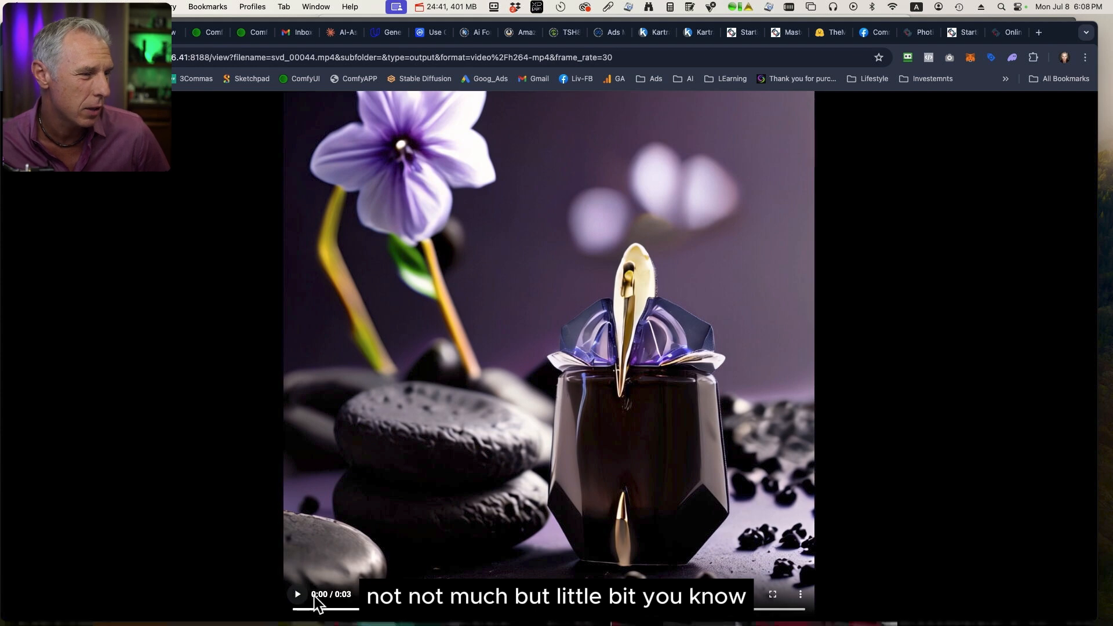
drag(389, 616, 712, 614)
click(294, 608)
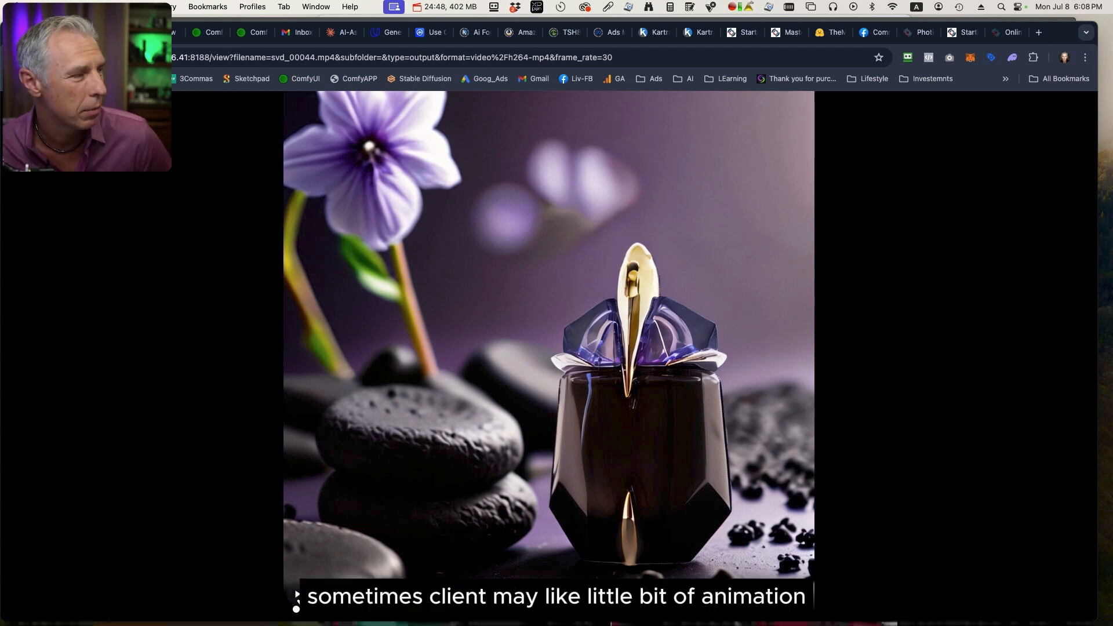
click(296, 596)
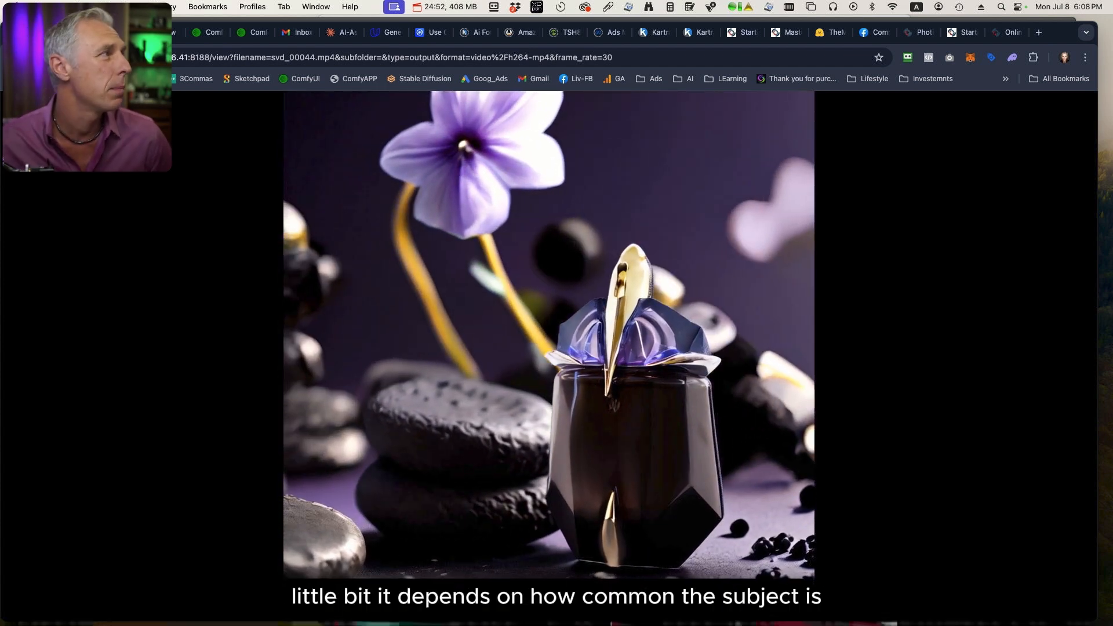
Return to the workflow and turn off the Animation switch beside the upscale note.
key(ctrl+shift+Tab)
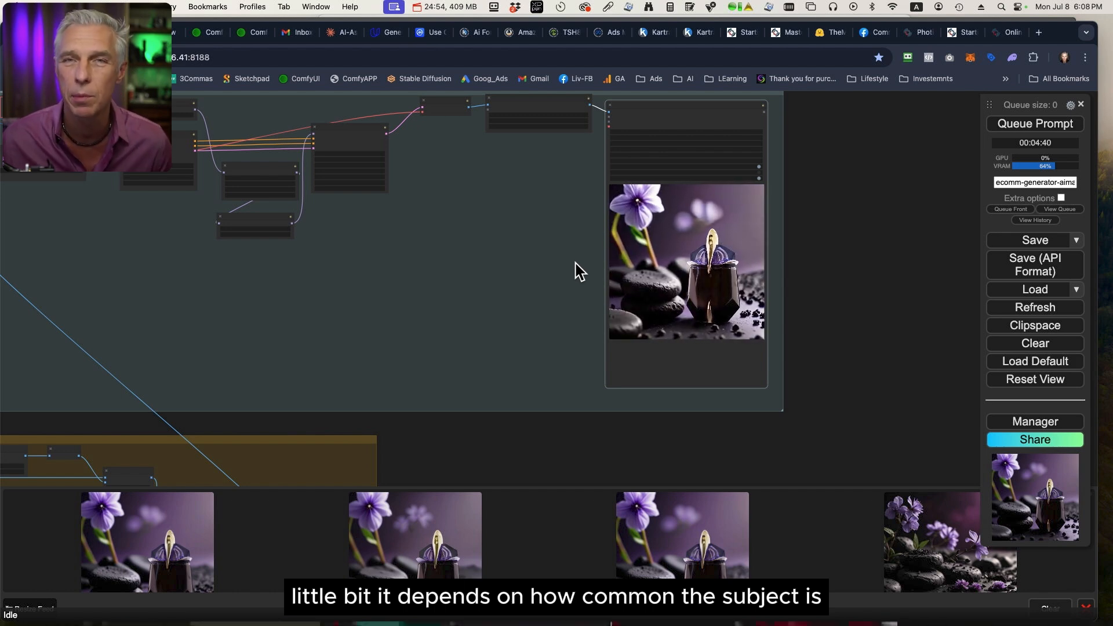
scroll(555, 456, down, 5)
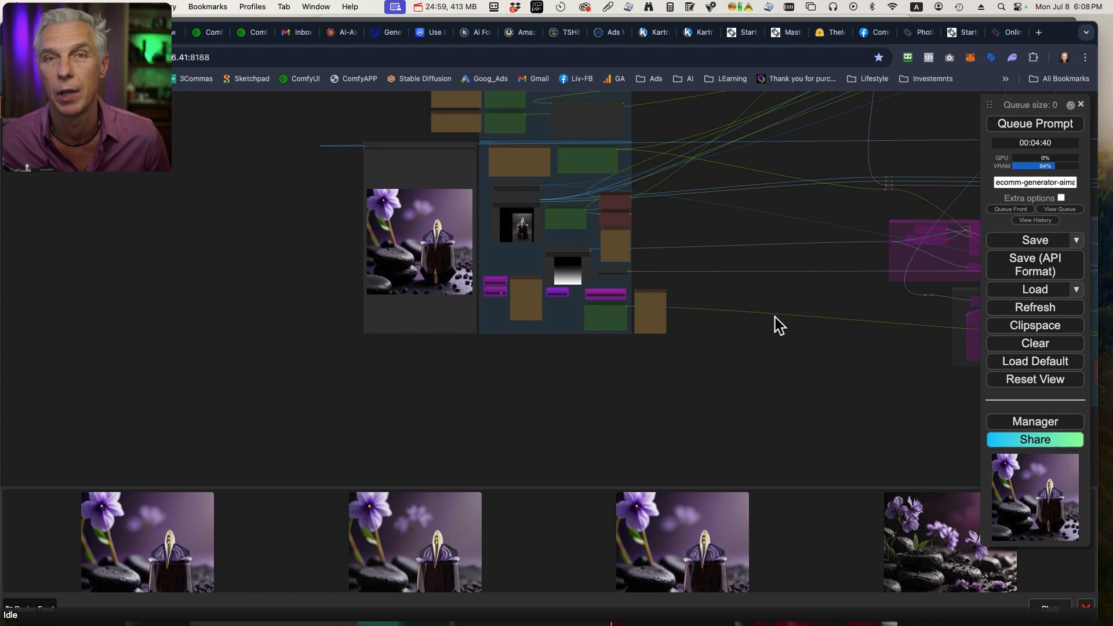
scroll(488, 368, up, 6)
drag(500, 354, 607, 474)
scroll(590, 411, up, 1)
scroll(590, 410, up, 5)
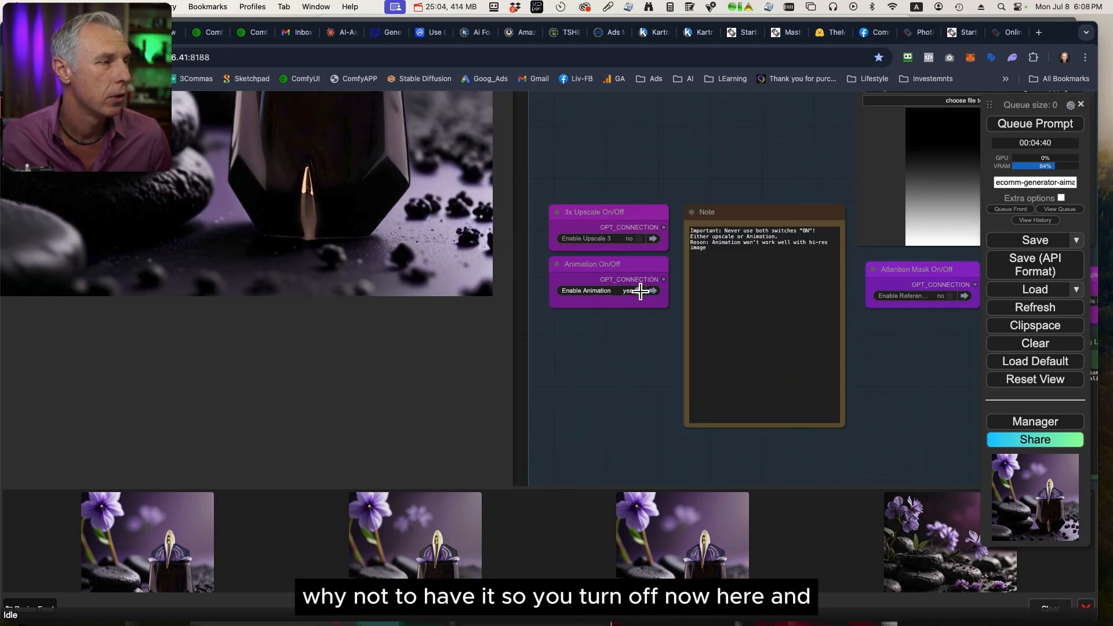
click(640, 291)
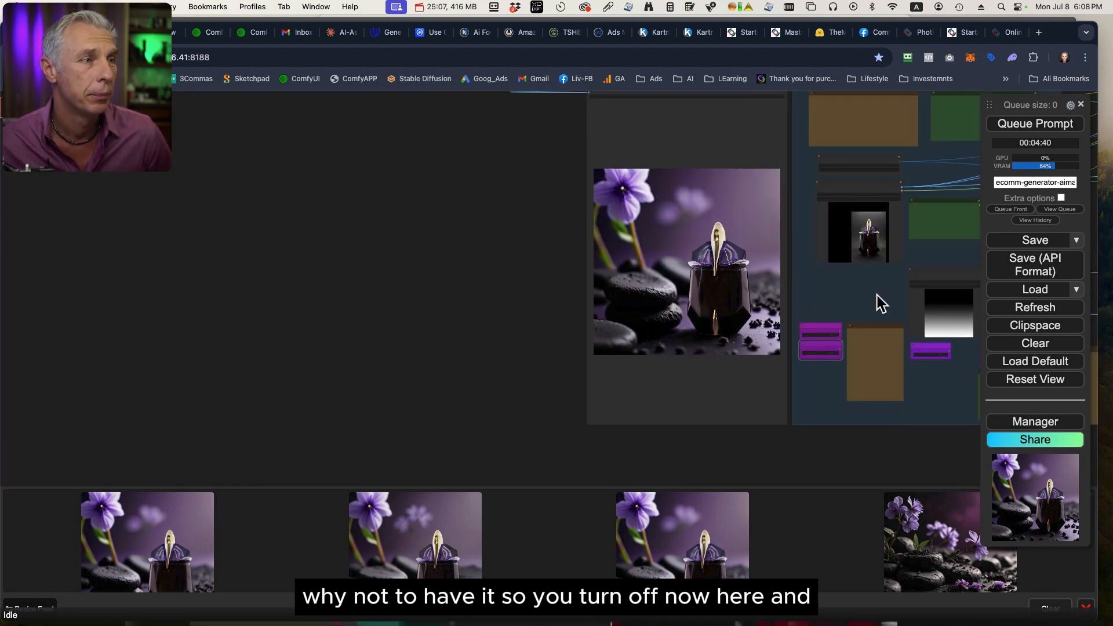
Preview kettle-square.png in the Sources folder and load it as the new subject image.
click(875, 301)
key(space)
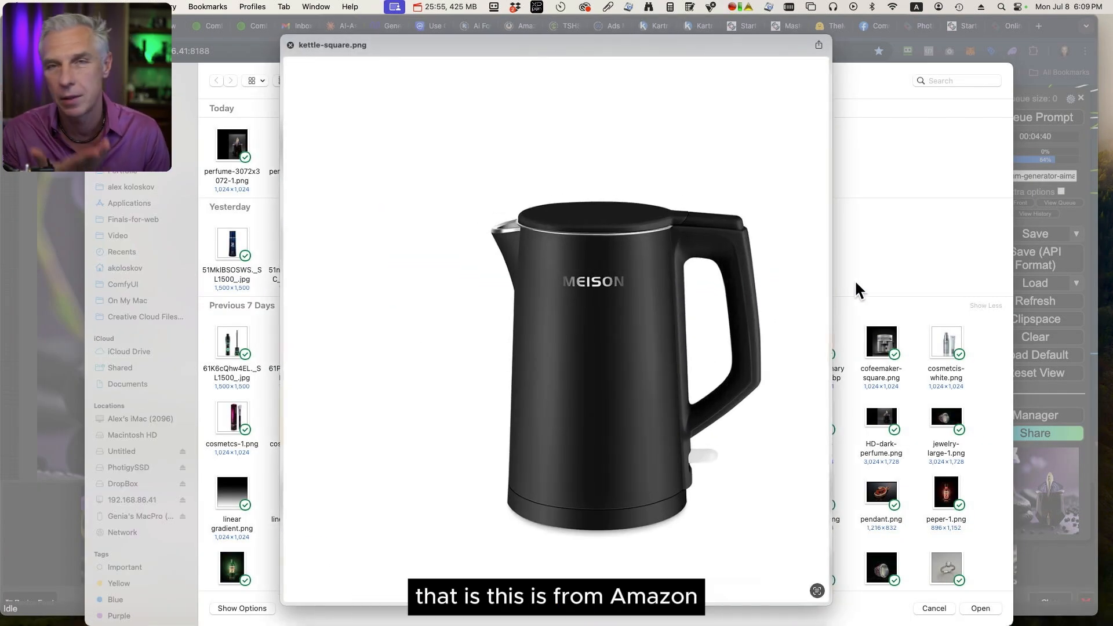
key(space)
click(986, 612)
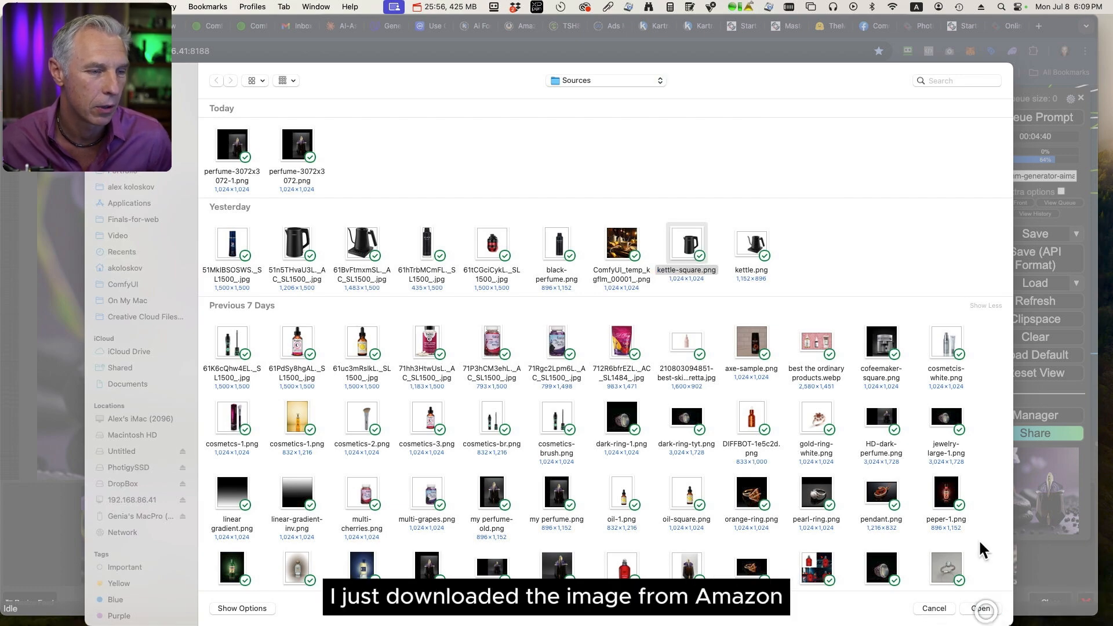
Replace the subject name with "kettle" in the Name your subject node.
drag(884, 302, 648, 349)
double_click(606, 237)
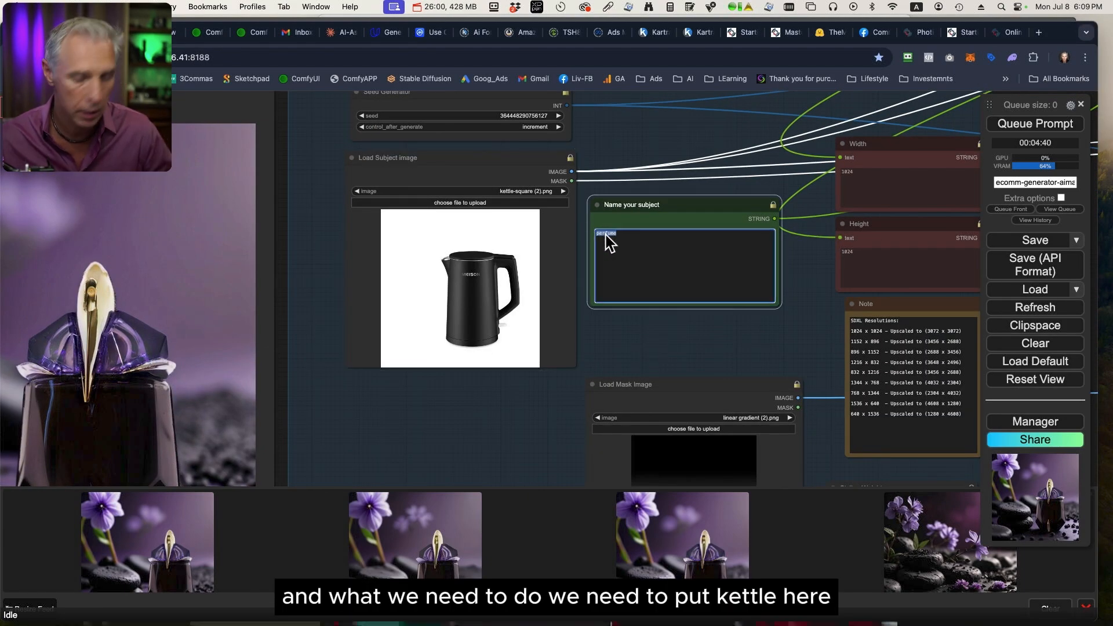
text(kettle)
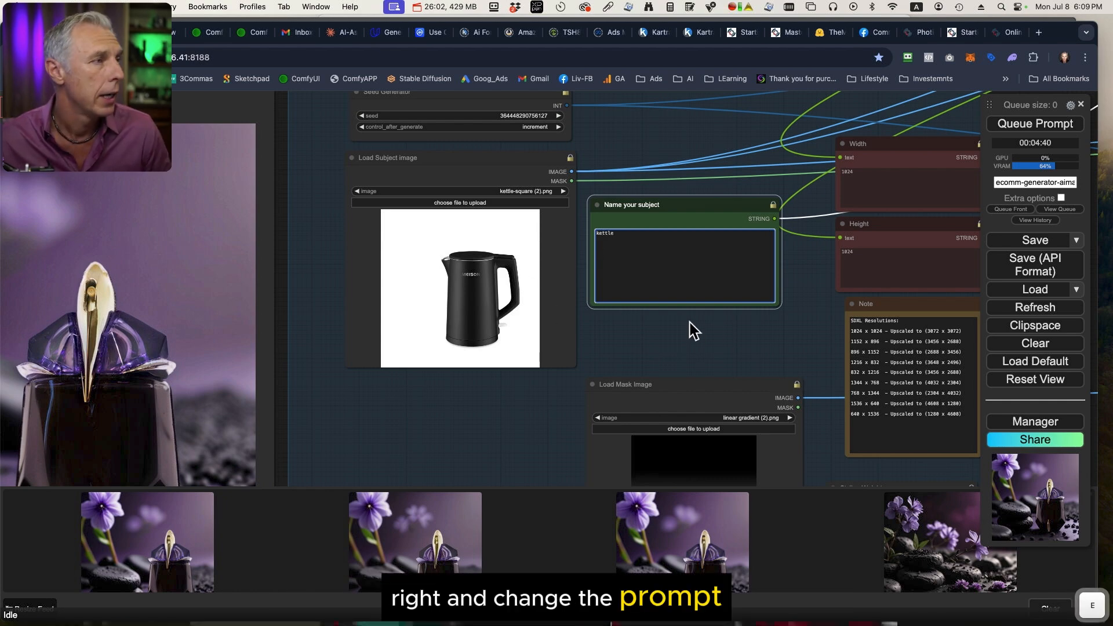
Copy the example prompt under "Kettle:" at the end of the prompt examples note.
drag(686, 331, 841, 402)
drag(824, 202, 887, 340)
scroll(843, 240, up, 2)
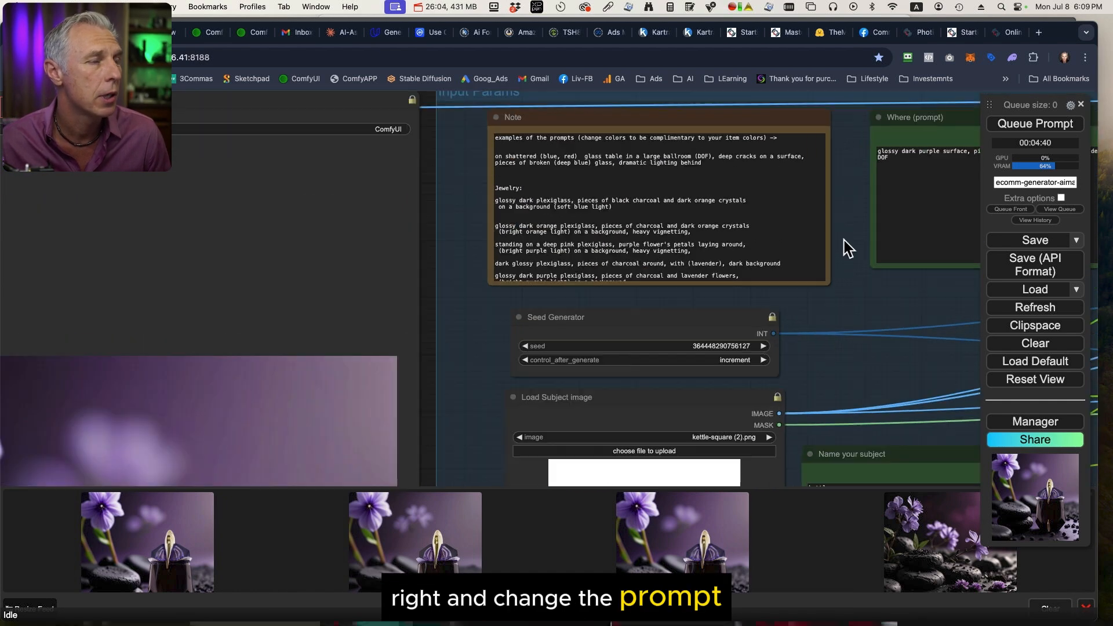
scroll(829, 255, up, 5)
scroll(818, 278, up, 2)
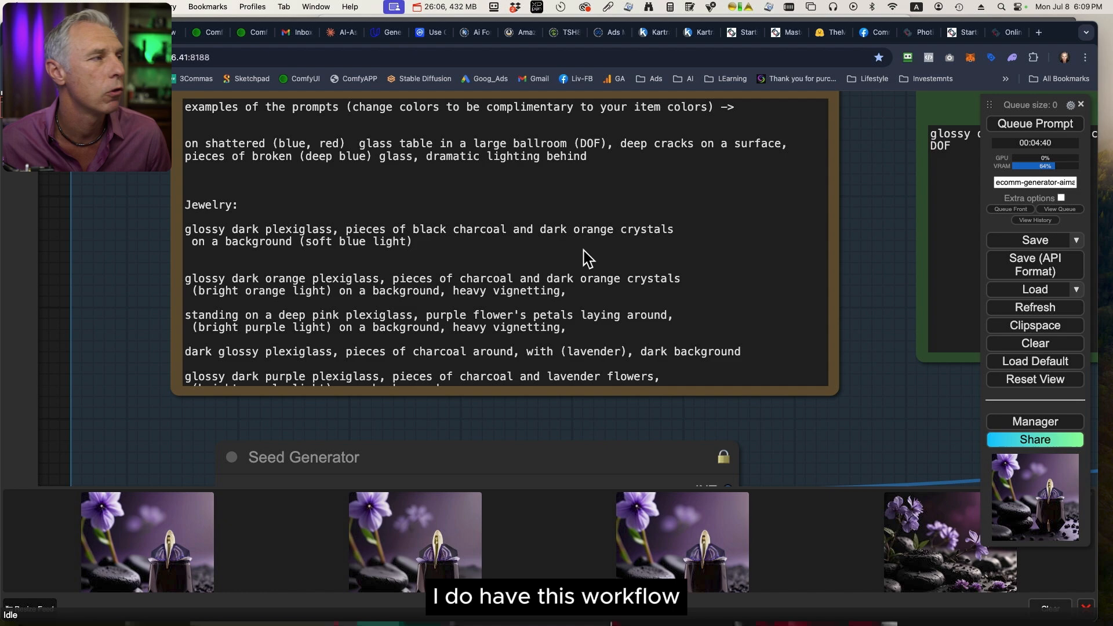
scroll(583, 251, down, 3)
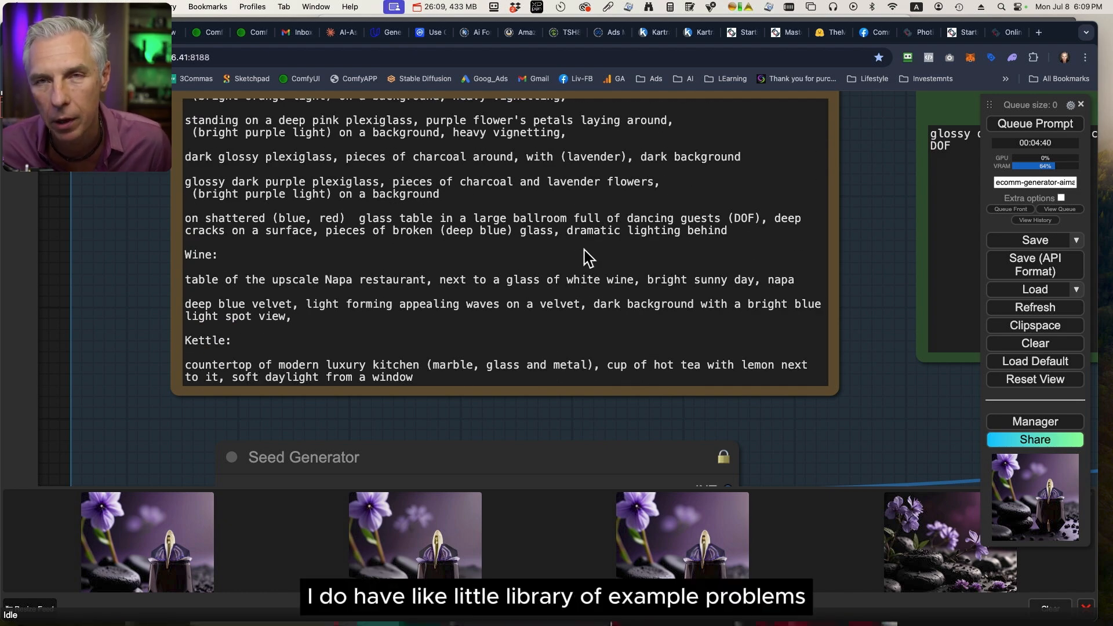
drag(410, 378, 226, 374)
triple_click(185, 369)
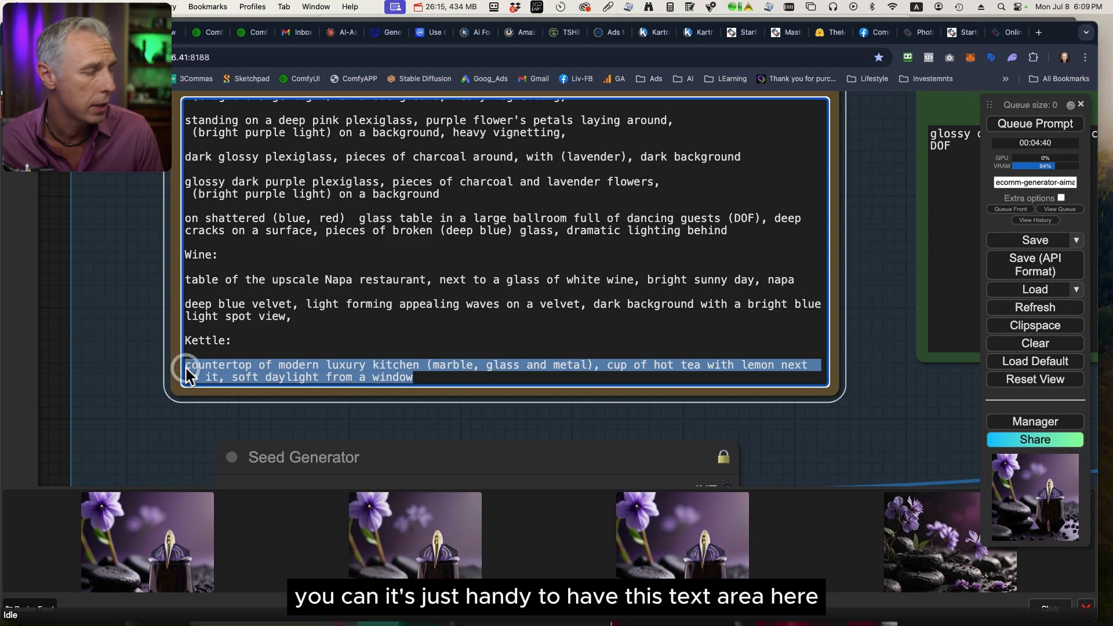
key(super+c)
Replace the purple surface text in the Where (prompt) node with the copied "countertop of modern luxury kitchen" prompt.
drag(873, 244, 689, 259)
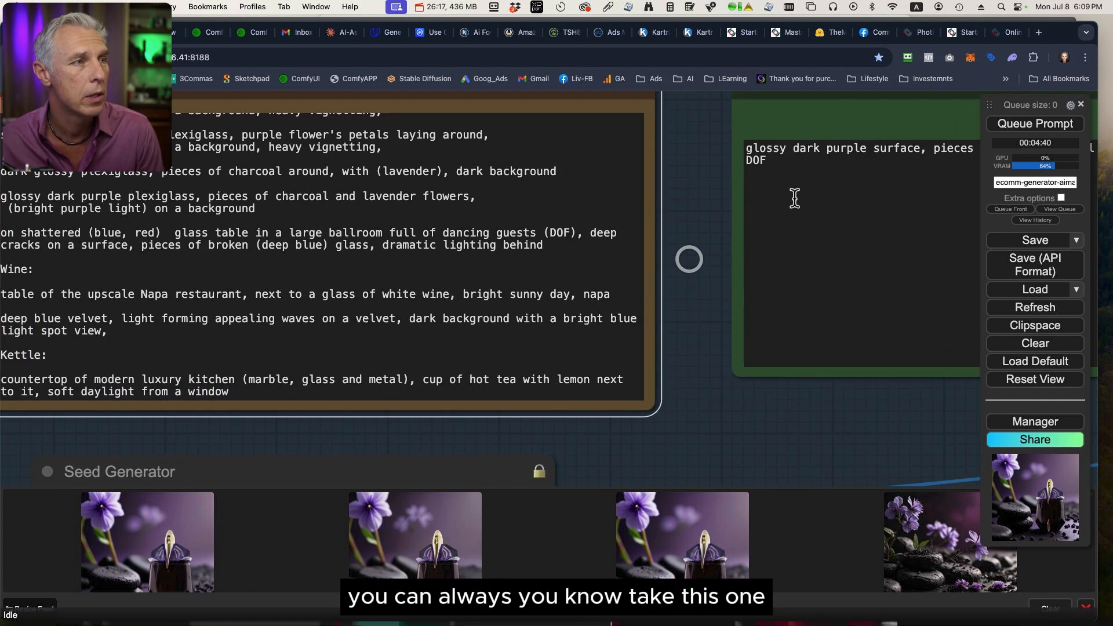
drag(777, 162, 725, 145)
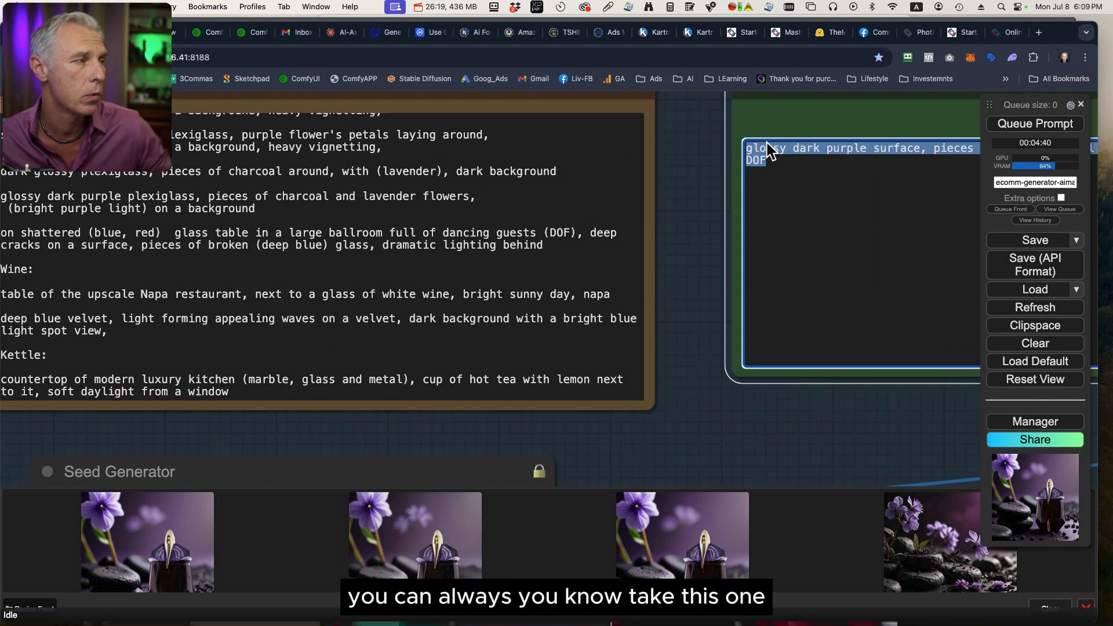
key(super+v)
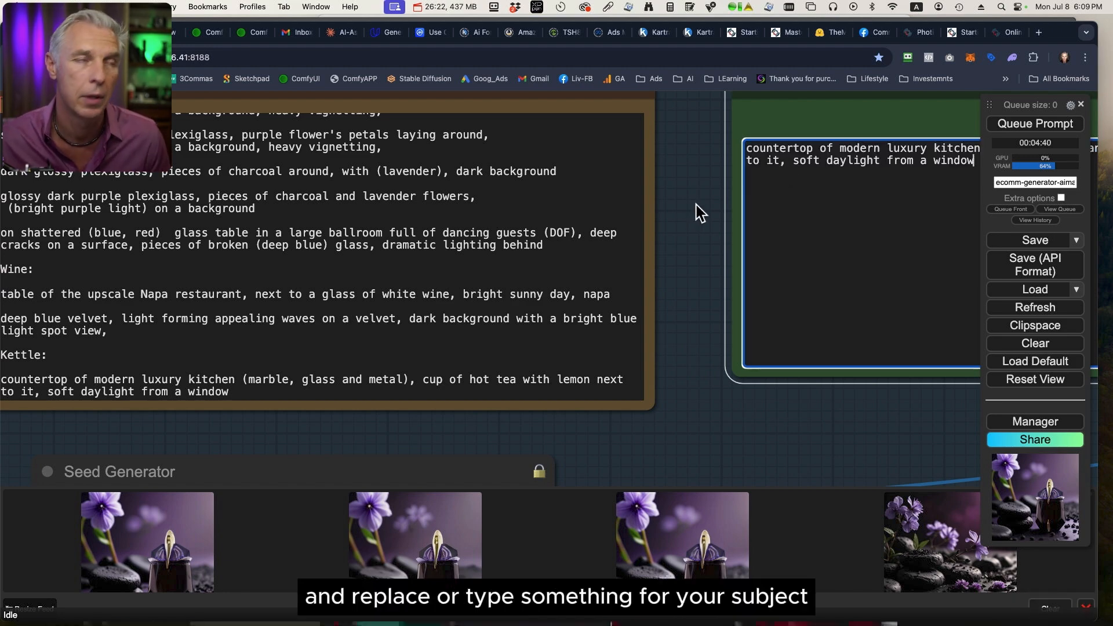
Remove "with lemon" and "next to it" after "cup of hot tea" in the Where (prompt) text, keeping a single comma before "soft daylight".
scroll(697, 204, down, 10)
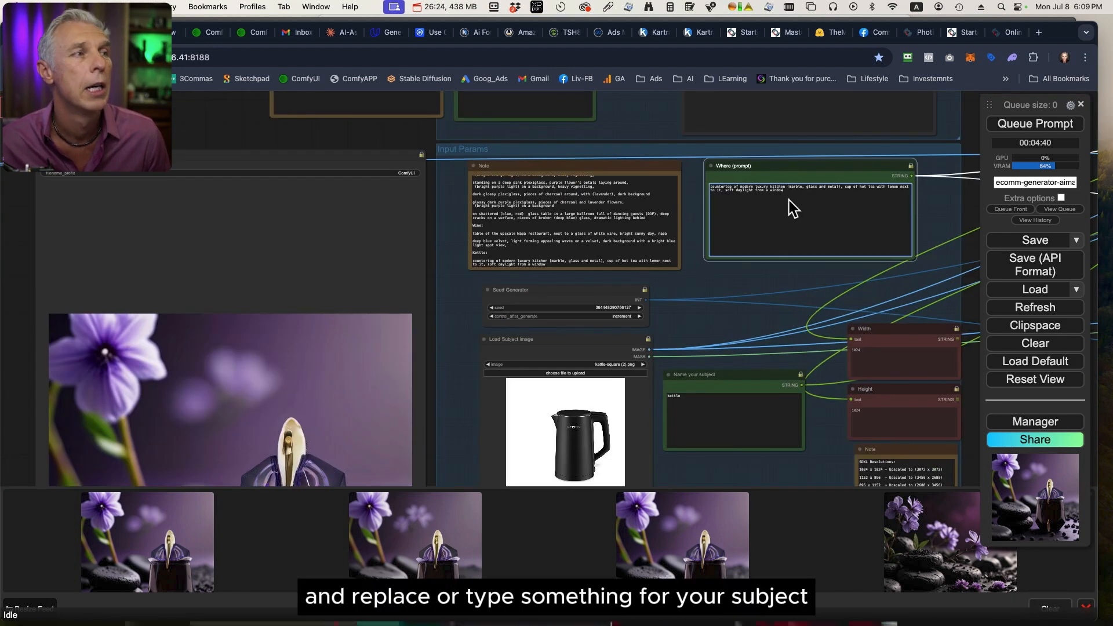
drag(753, 274, 742, 313)
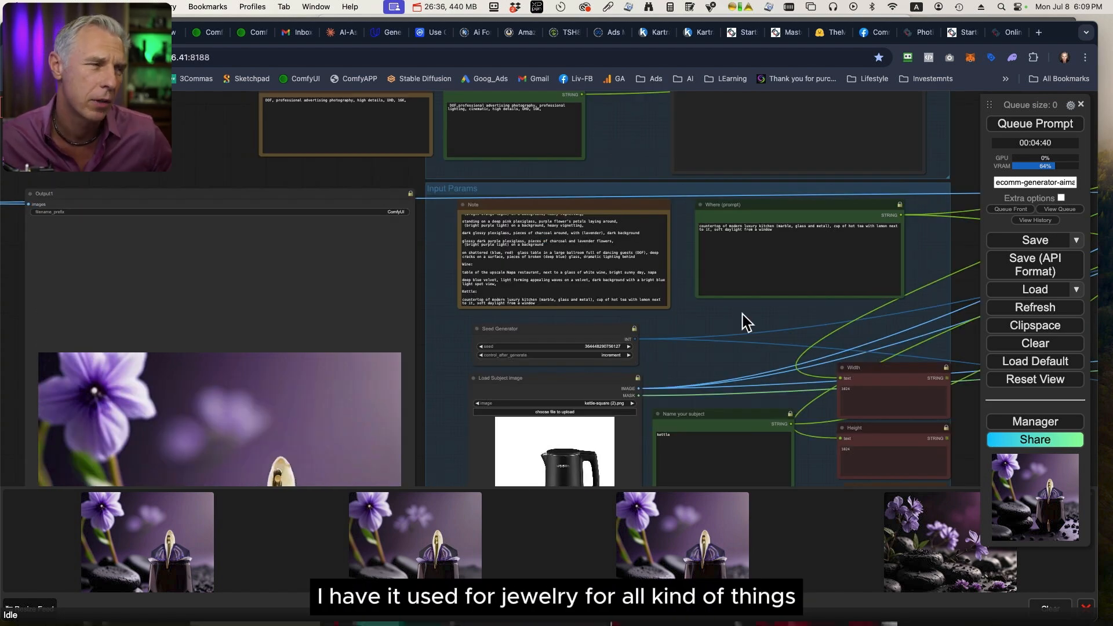
scroll(740, 318, up, 9)
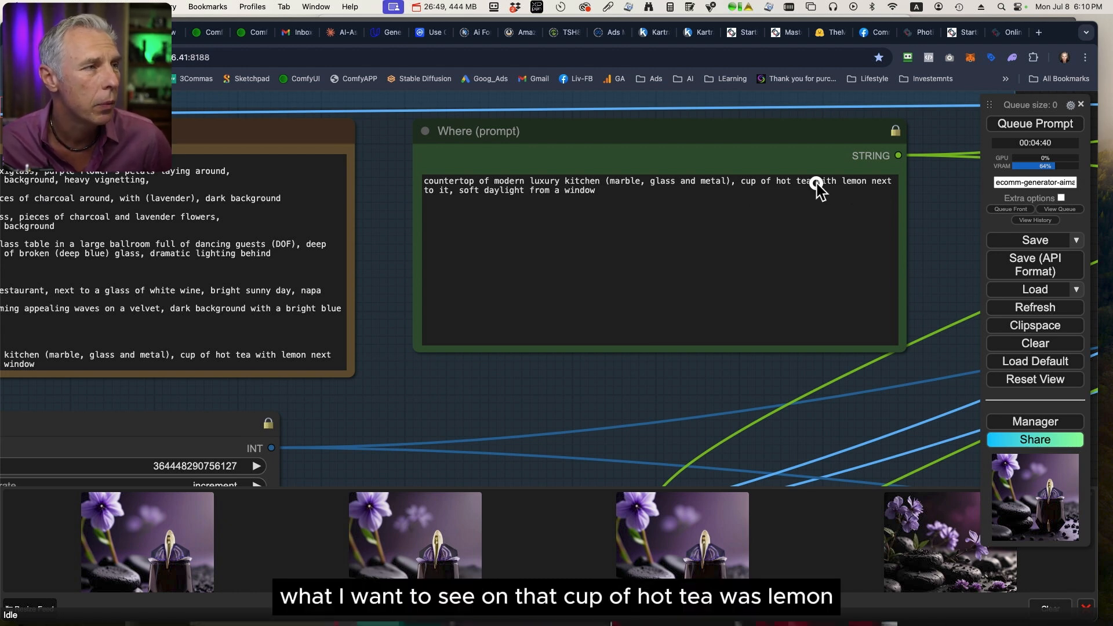
drag(817, 184, 866, 186)
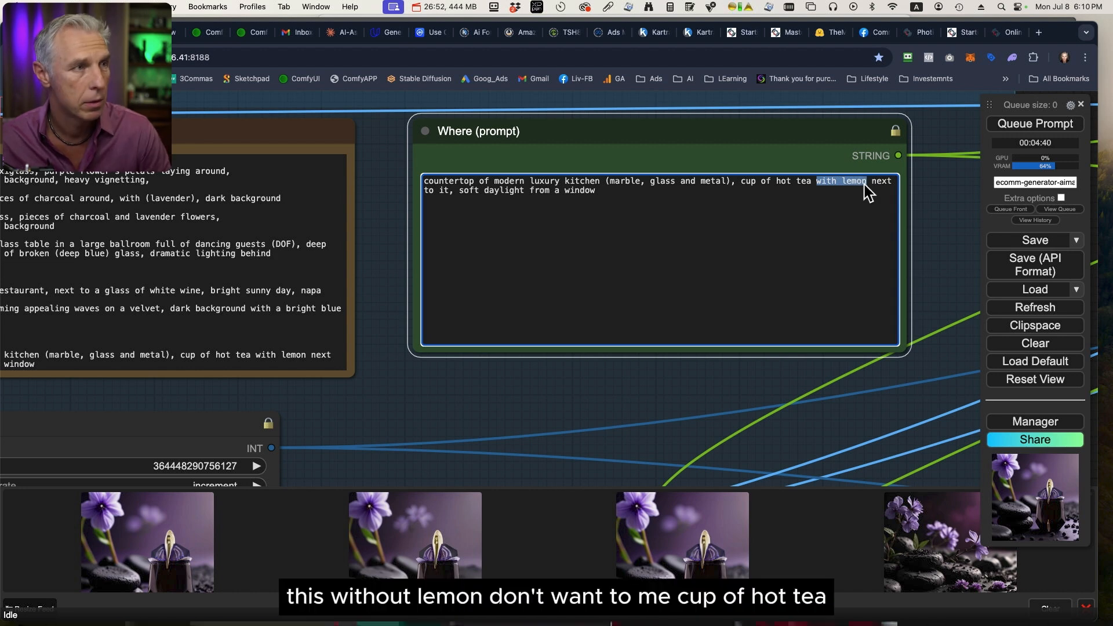
key(BackSpace)
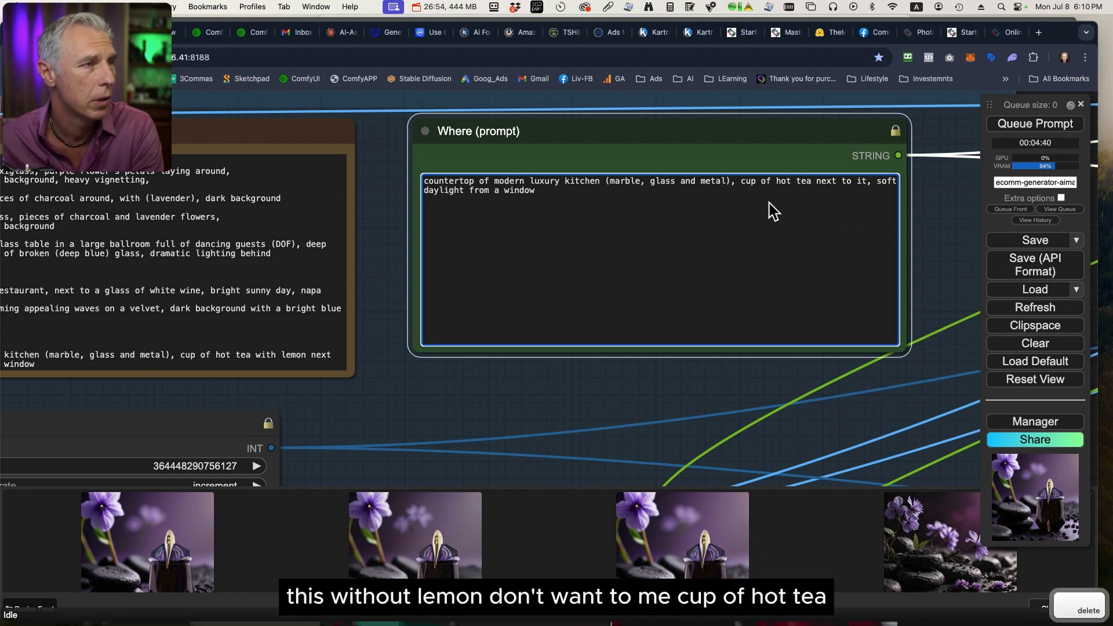
drag(868, 181, 814, 185)
key(BackSpace)
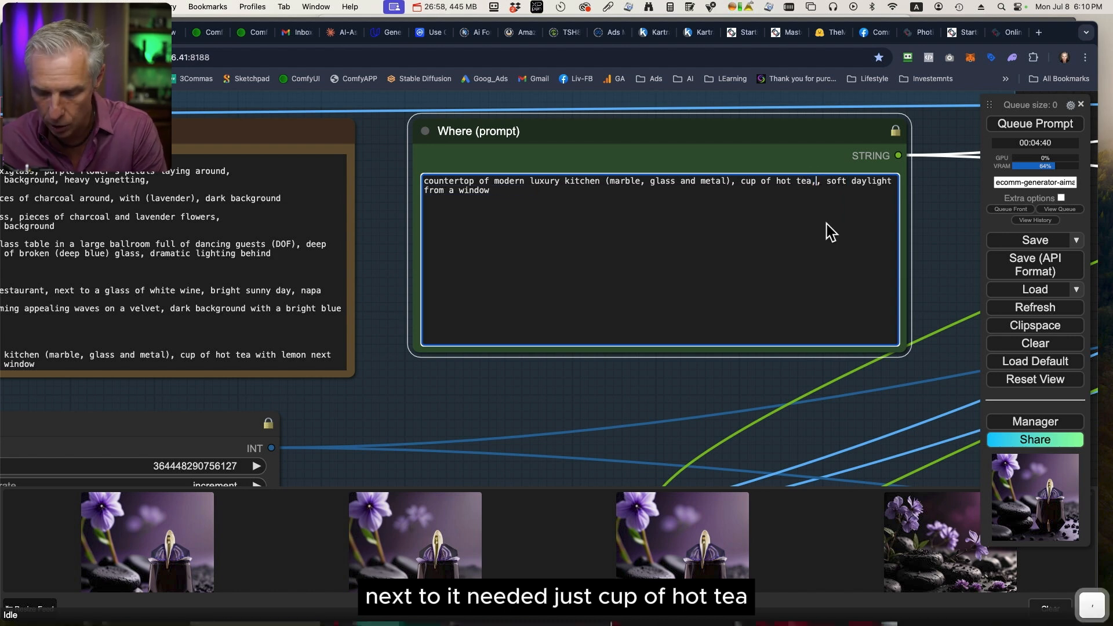
key(BackSpace)
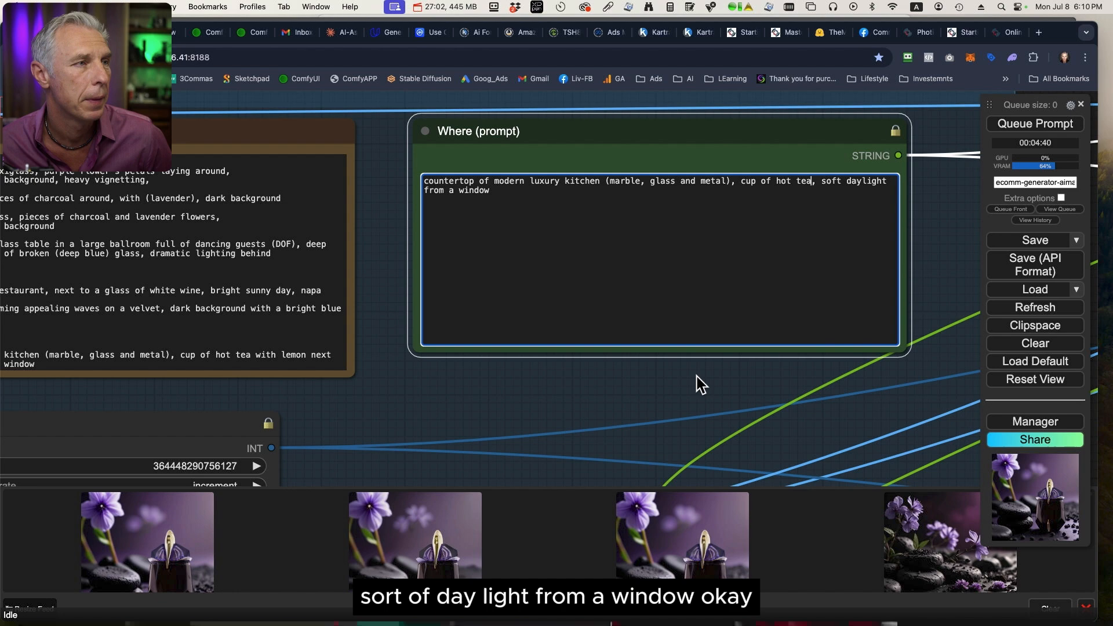
Review the Article (prompt), Pre Text and After Prompt nodes that supply the remaining parts of the prompt.
scroll(697, 383, down, 10)
mouse_move(546, 224)
mouse_down()
mouse_move(857, 274)
mouse_move(871, 370)
mouse_up()
scroll(719, 270, up, 5)
scroll(714, 262, up, 5)
drag(870, 118, 885, 288)
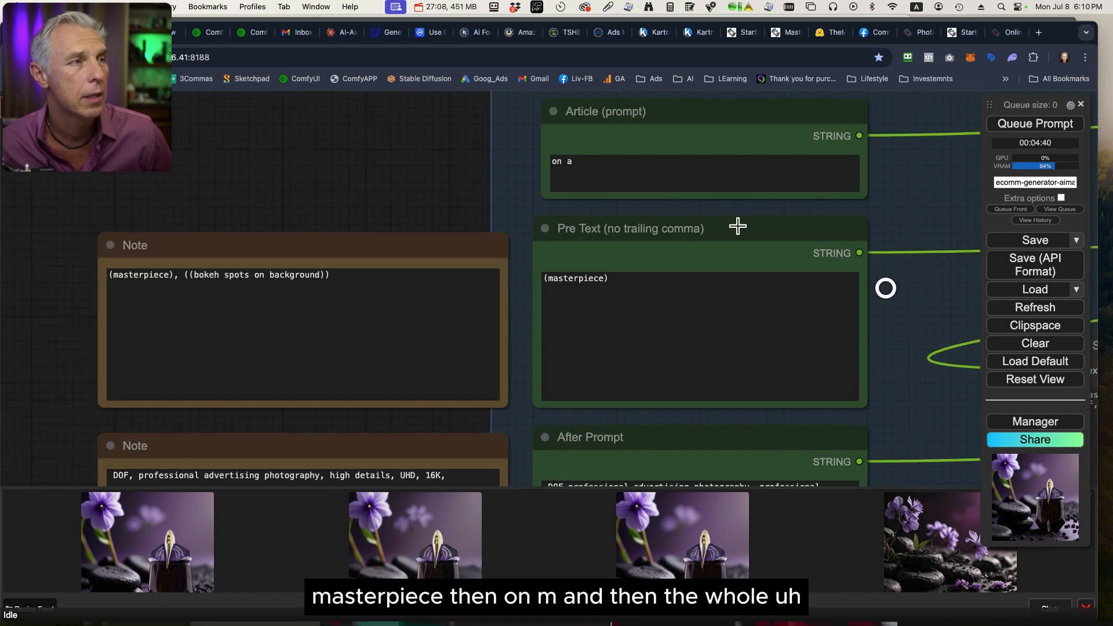
drag(930, 364, 888, 186)
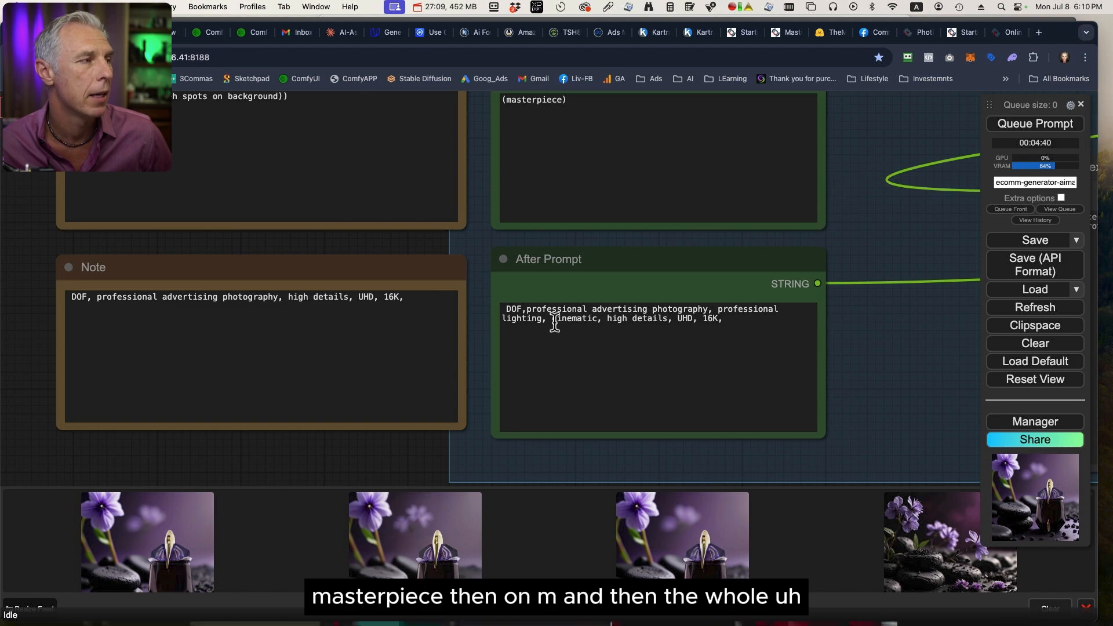
drag(739, 321, 490, 301)
click(924, 332)
scroll(930, 377, down, 8)
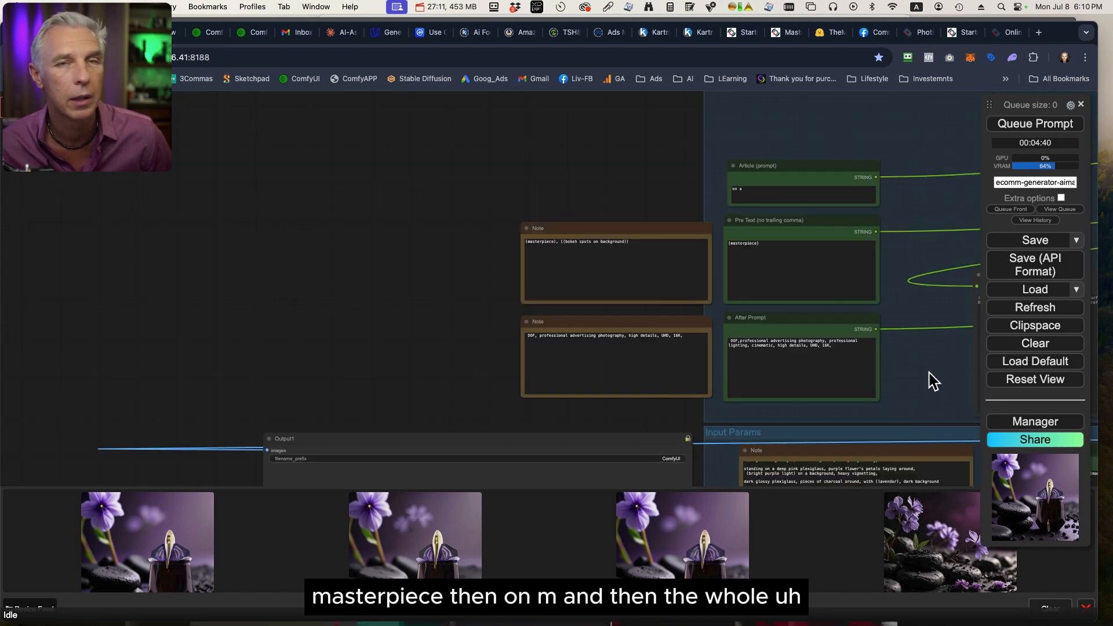
Bring the Show Text node with the combined prompt into view and queue the kettle generation.
scroll(743, 335, up, 2)
drag(939, 305, 698, 272)
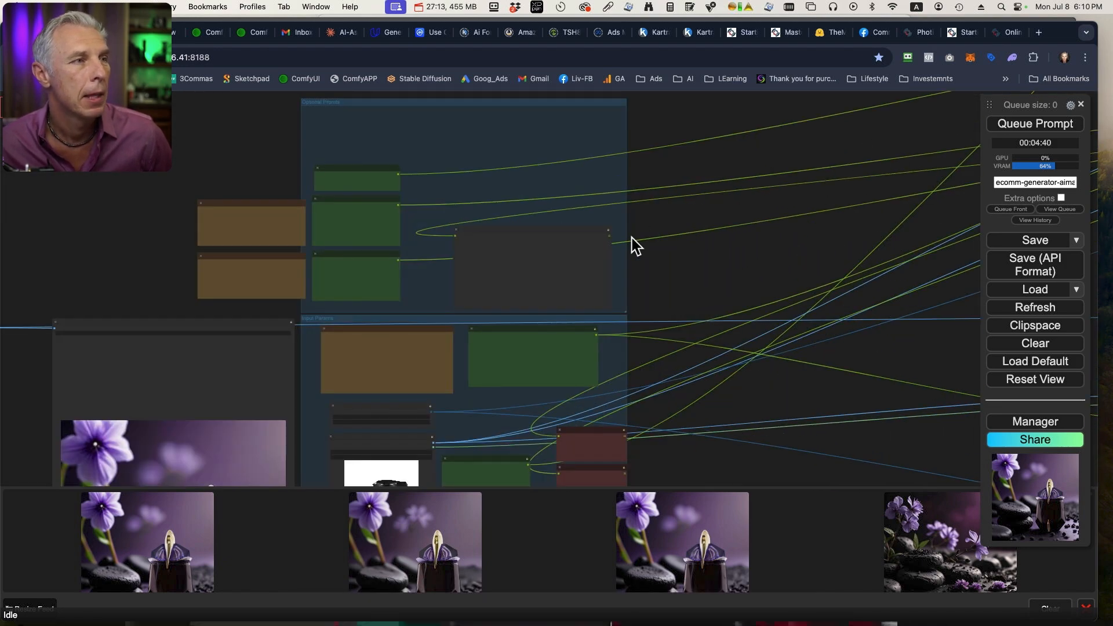
scroll(631, 244, up, 10)
drag(696, 312, 842, 299)
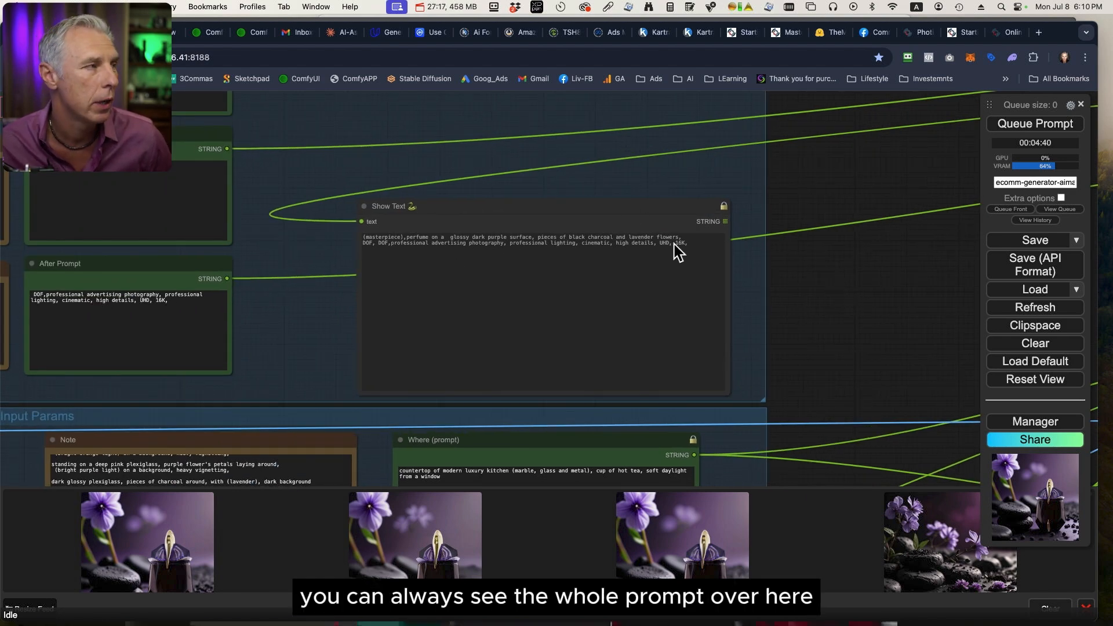
drag(779, 270, 923, 266)
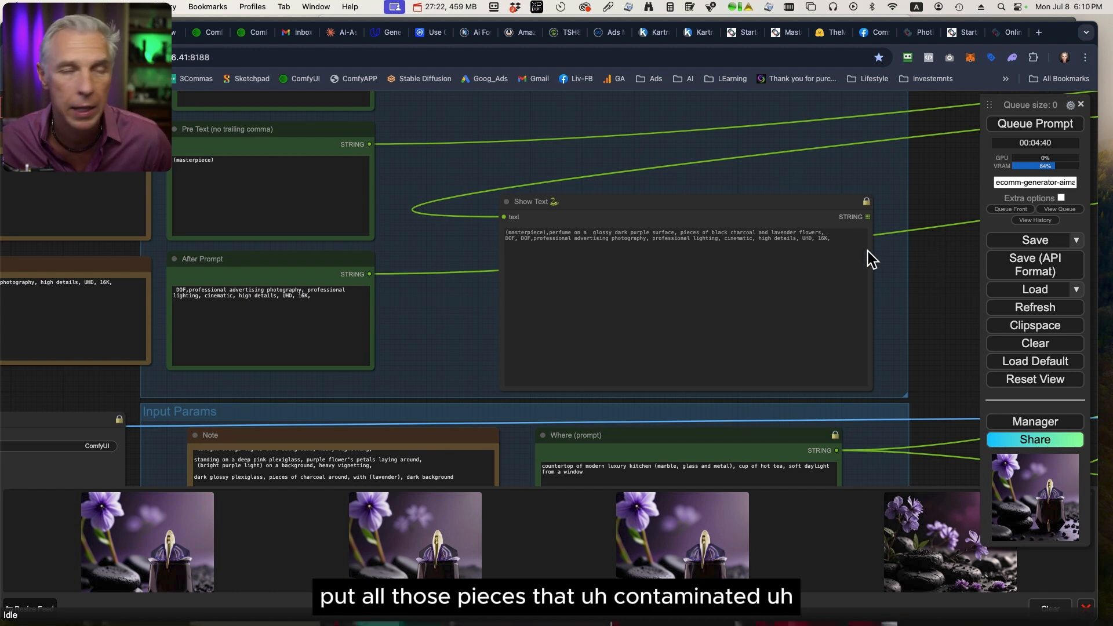
click(1048, 124)
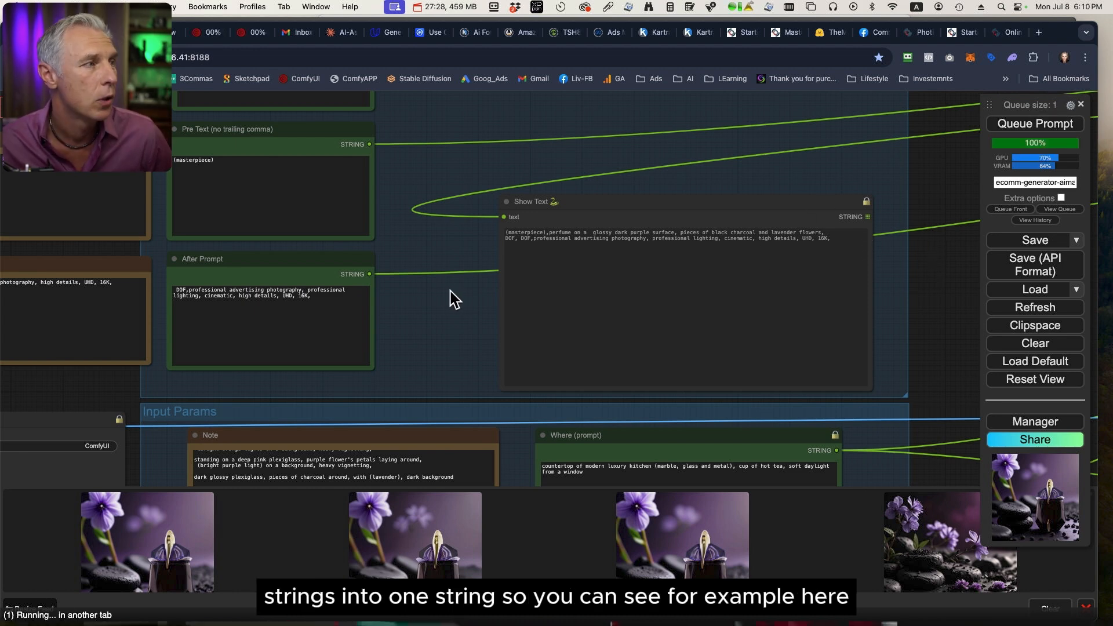
Read the combined kettle prompt in the Show Text node, highlighting its ending from "professional lighting" to "16K".
drag(466, 305, 449, 330)
scroll(464, 312, up, 5)
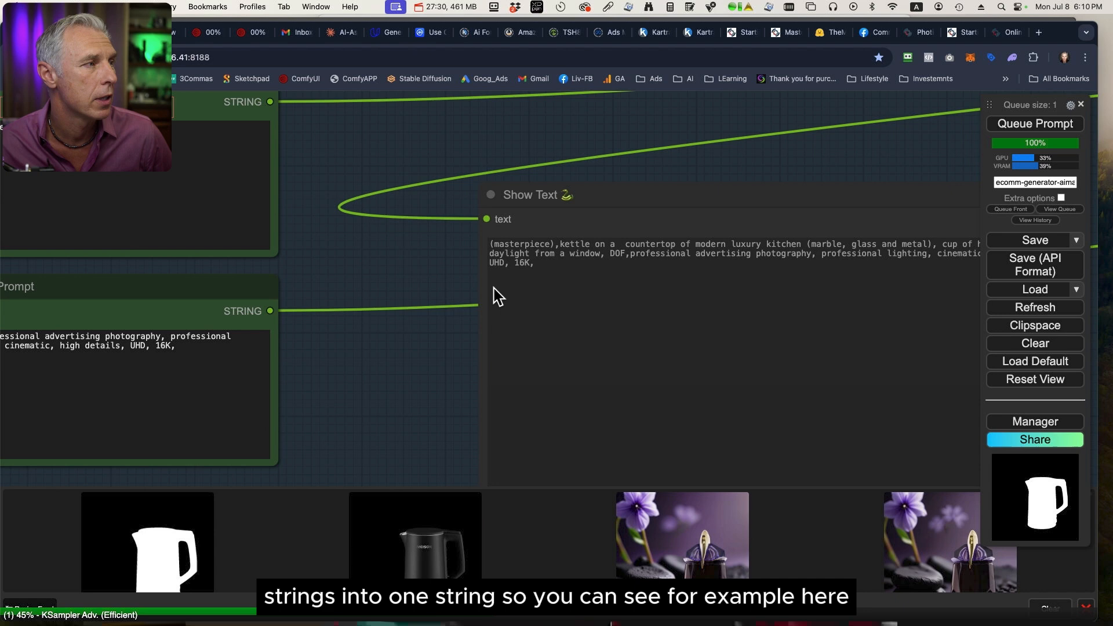
drag(454, 231, 258, 200)
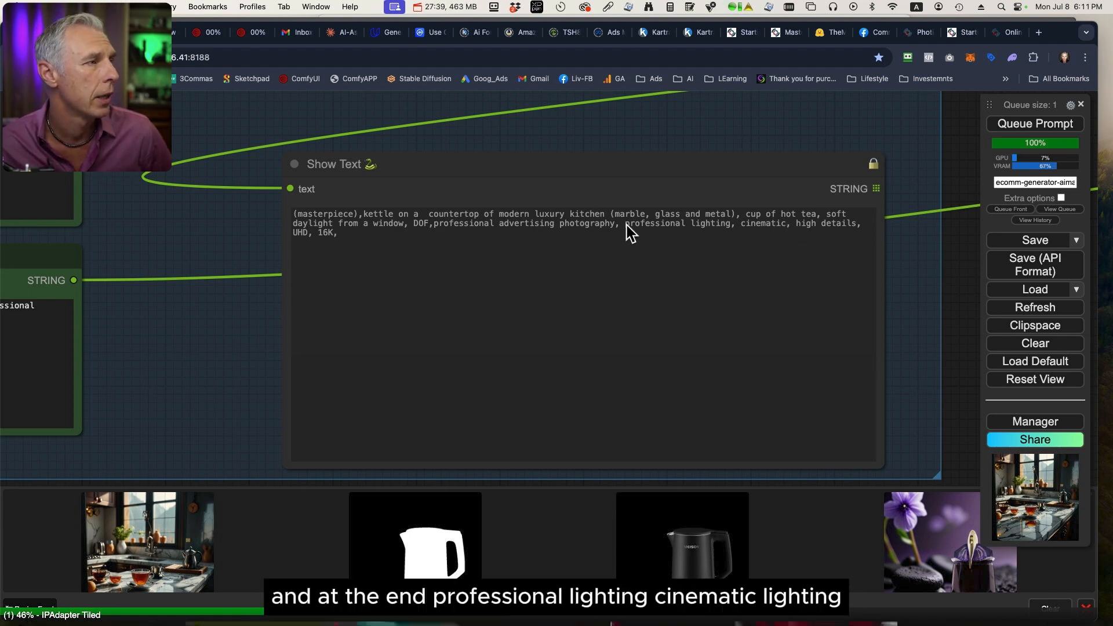
drag(625, 224, 756, 238)
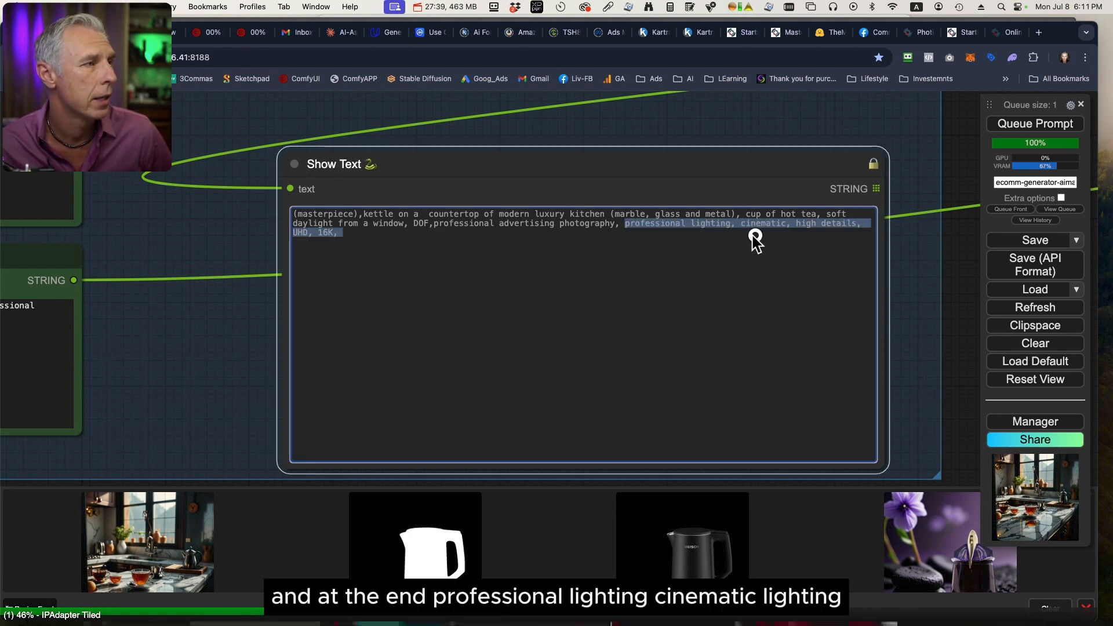
click(948, 353)
View the generated kitchen reference image enlarged, close it, and inspect the Load Checkpoint node in the Models group.
click(137, 559)
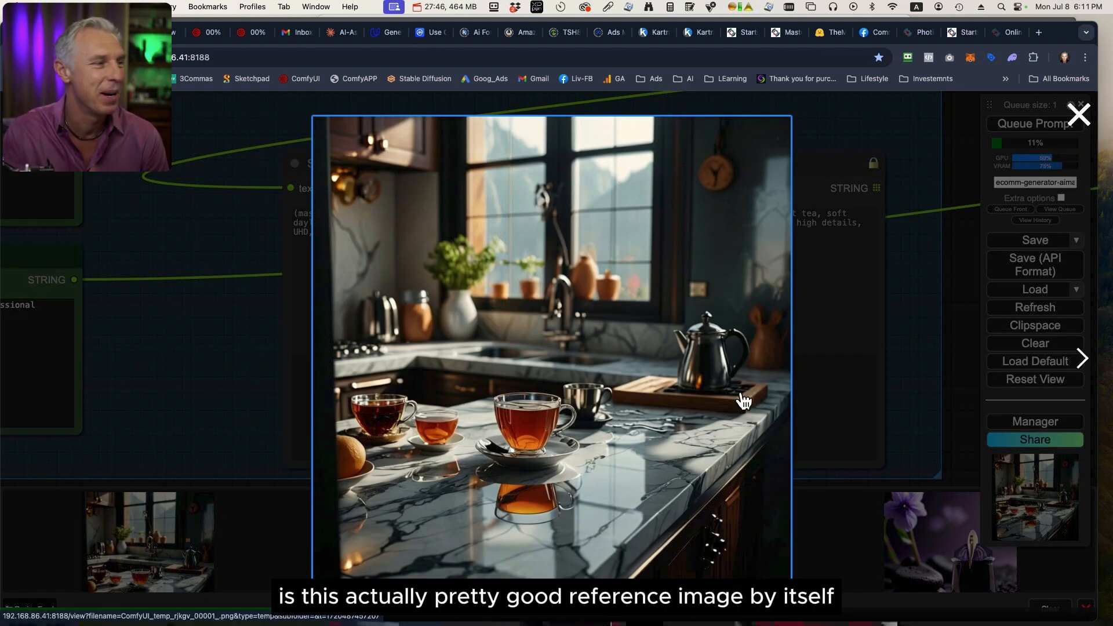
click(952, 371)
scroll(953, 377, down, 3)
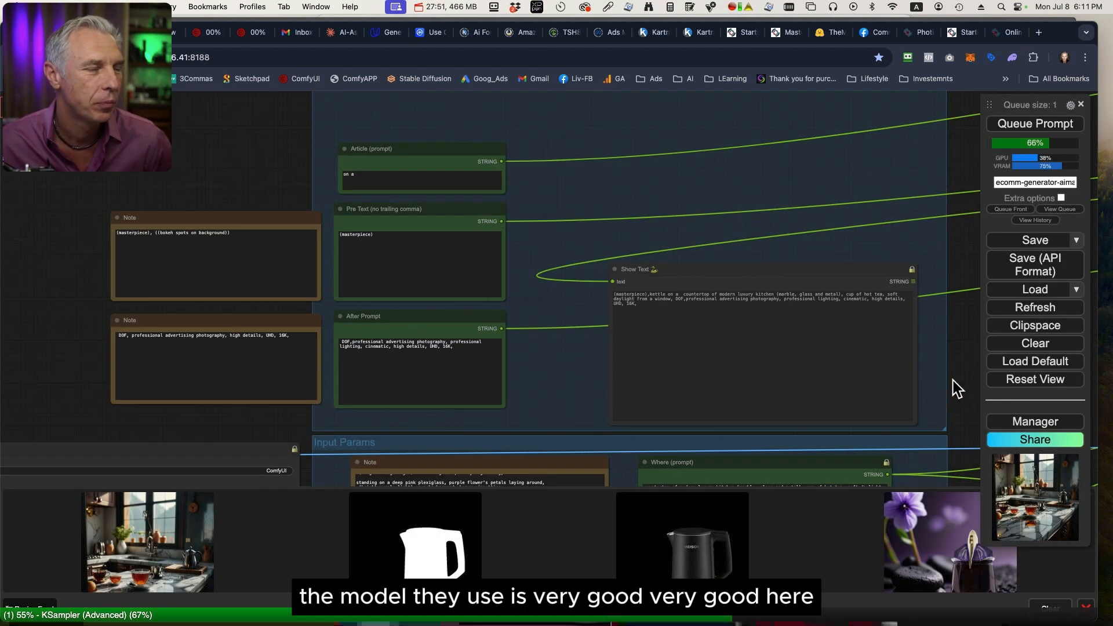
scroll(541, 400, down, 5)
drag(725, 224, 509, 298)
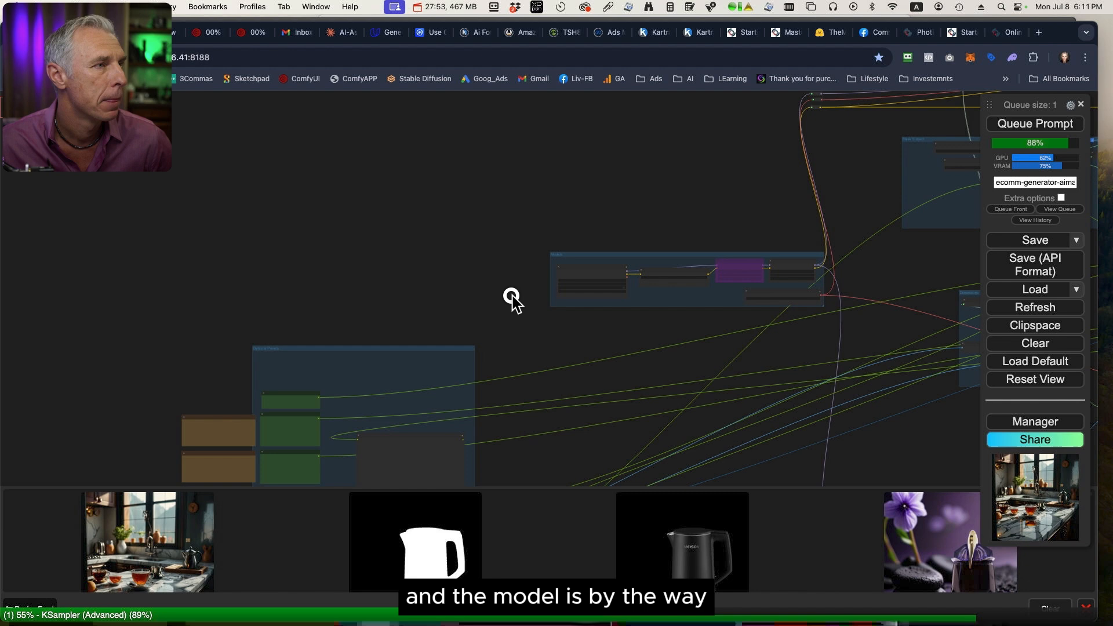
scroll(528, 292, up, 4)
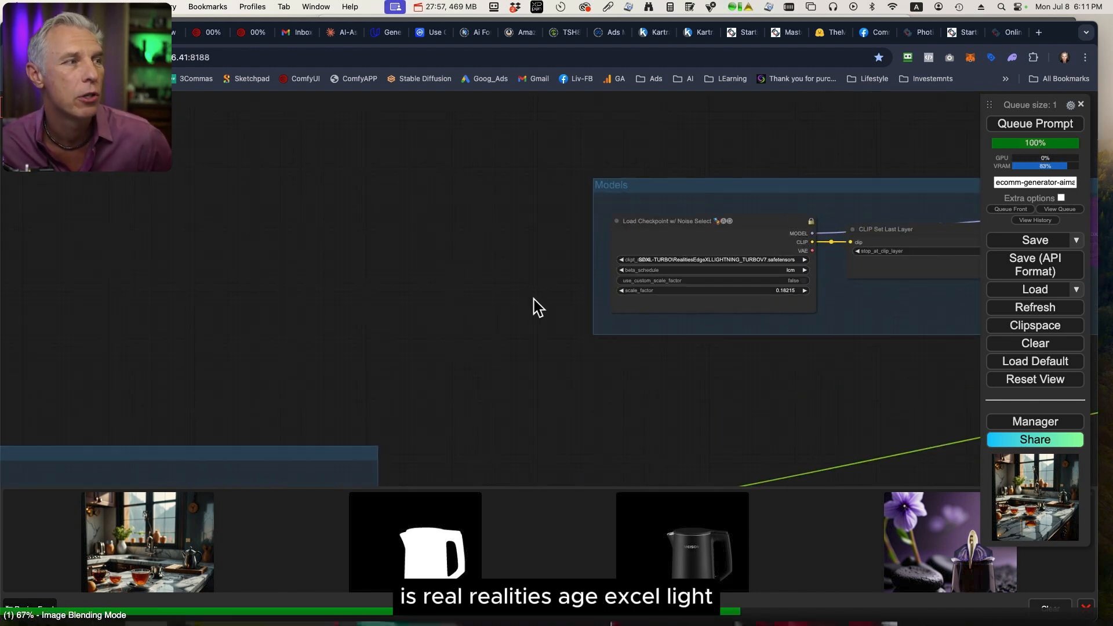
Enlarge the clipped kettle image on black from the image feed to check the clipping, and close it.
scroll(533, 299, down, 1)
drag(701, 389, 707, 189)
scroll(558, 326, down, 12)
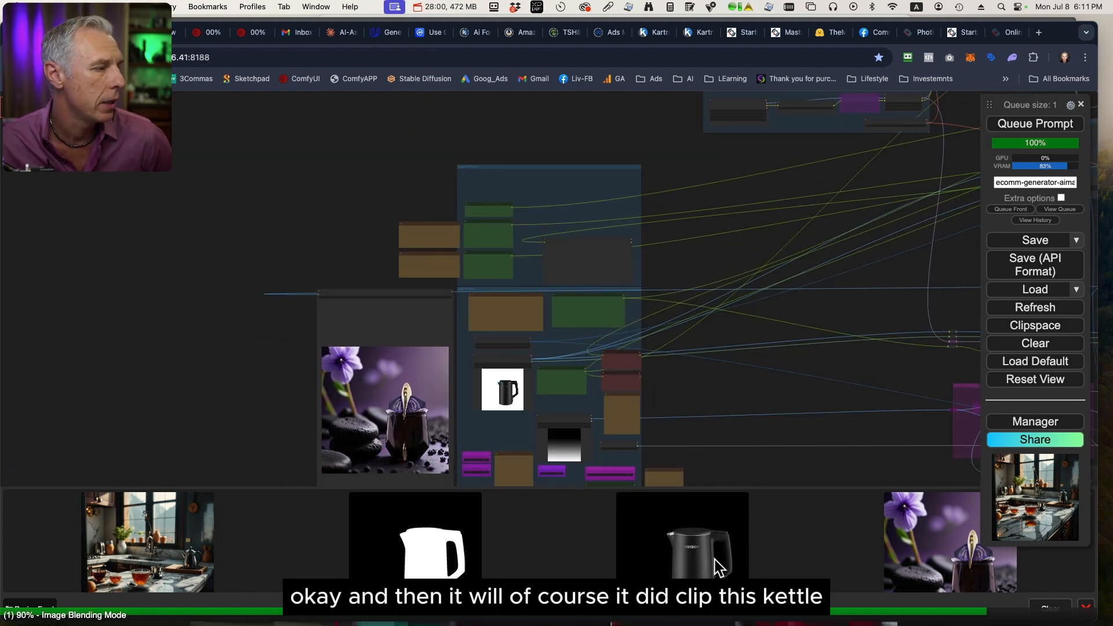
click(713, 556)
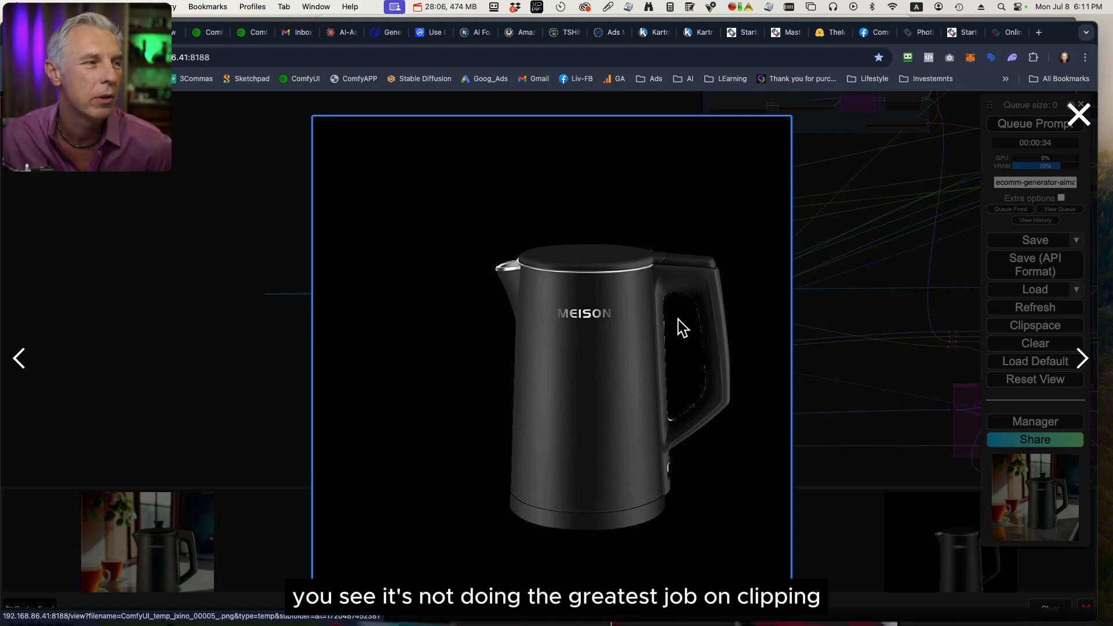
click(882, 314)
Move the mask's Preview Image node outside the Mask Subject group and the clipped kettle's preview to the group's right edge.
click(588, 513)
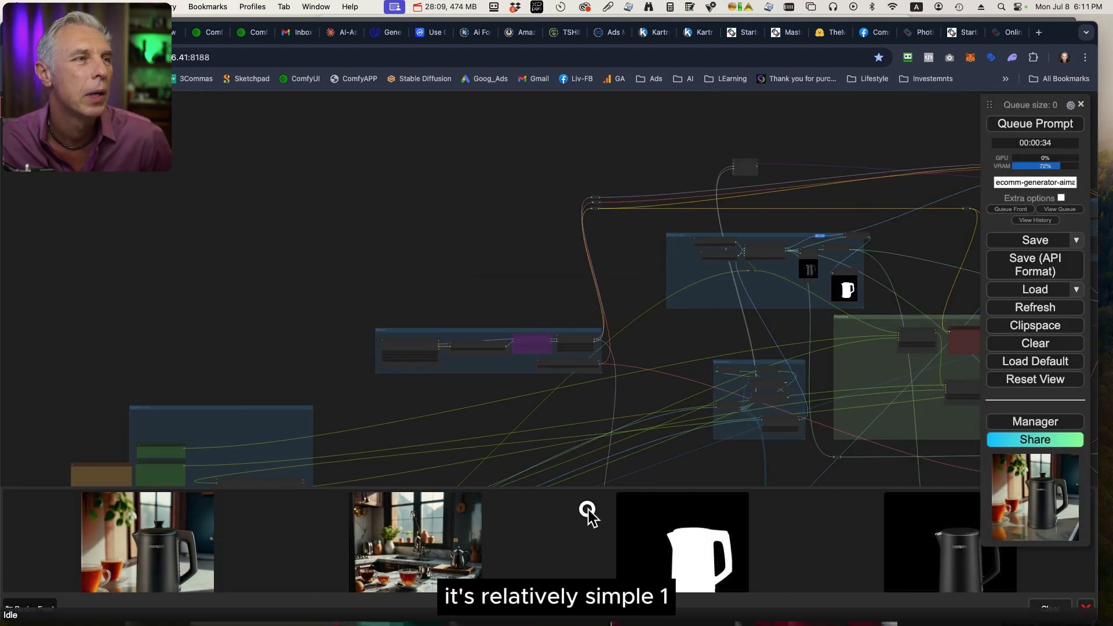
scroll(690, 347, up, 5)
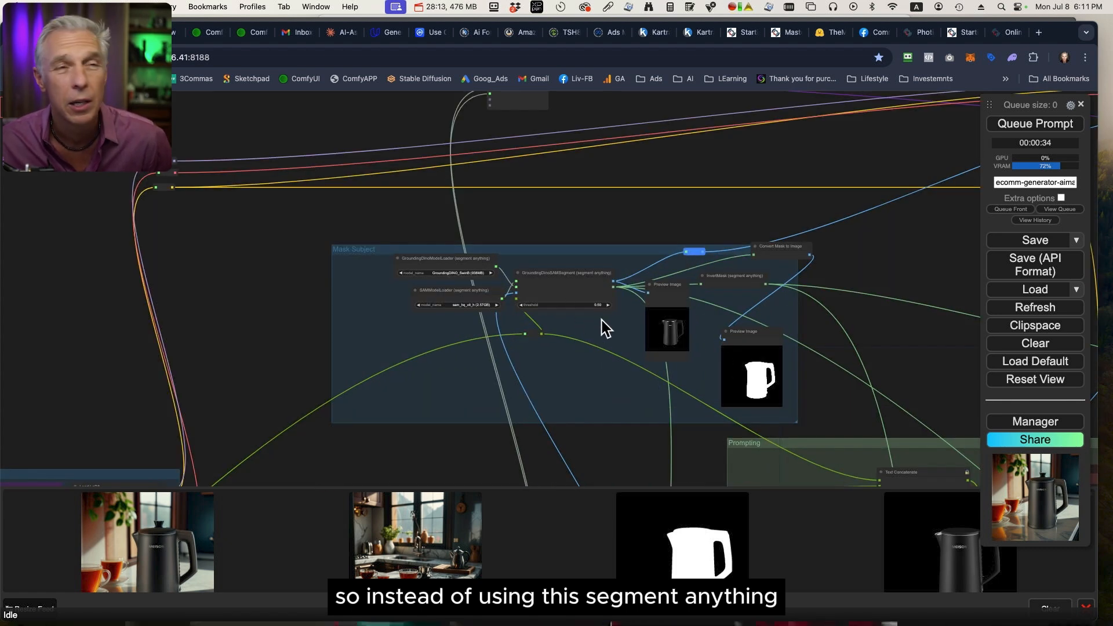
drag(740, 331, 852, 291)
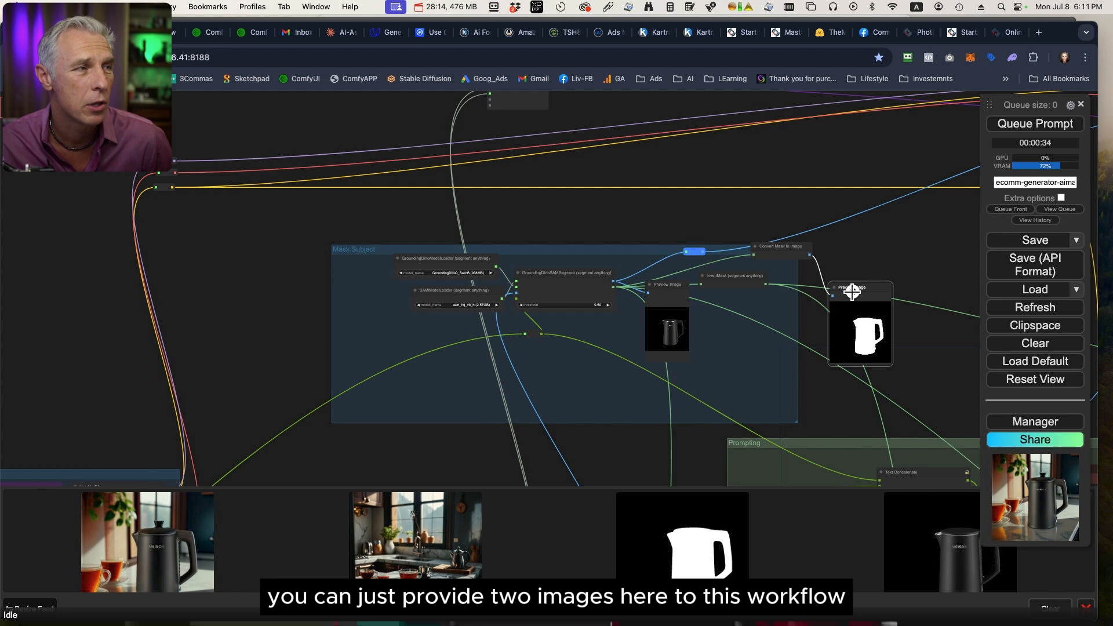
click(667, 283)
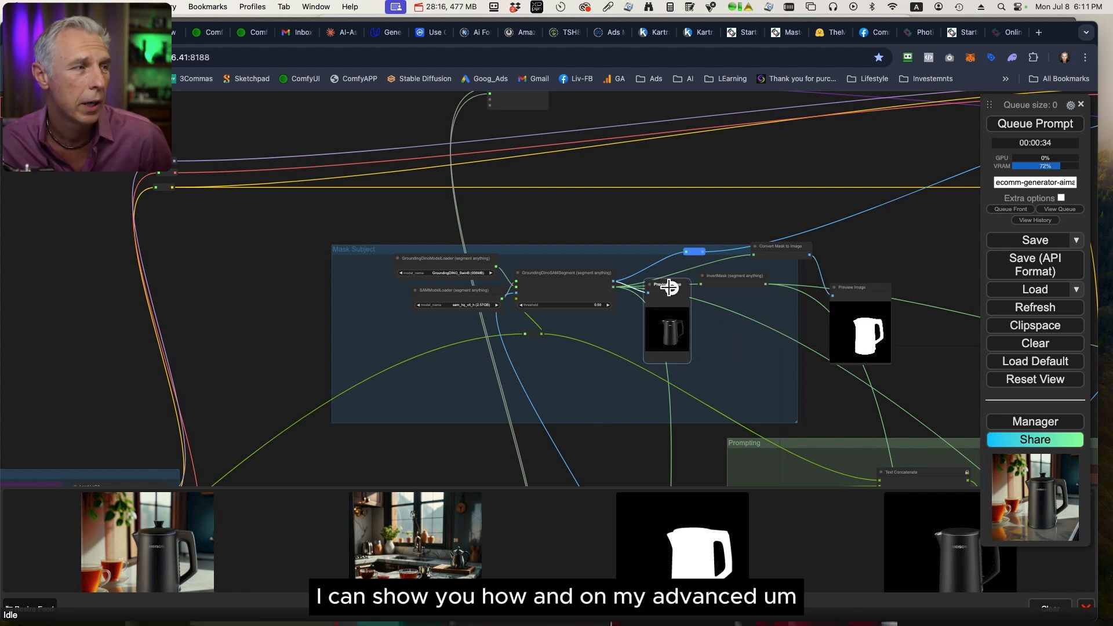
drag(667, 287, 784, 330)
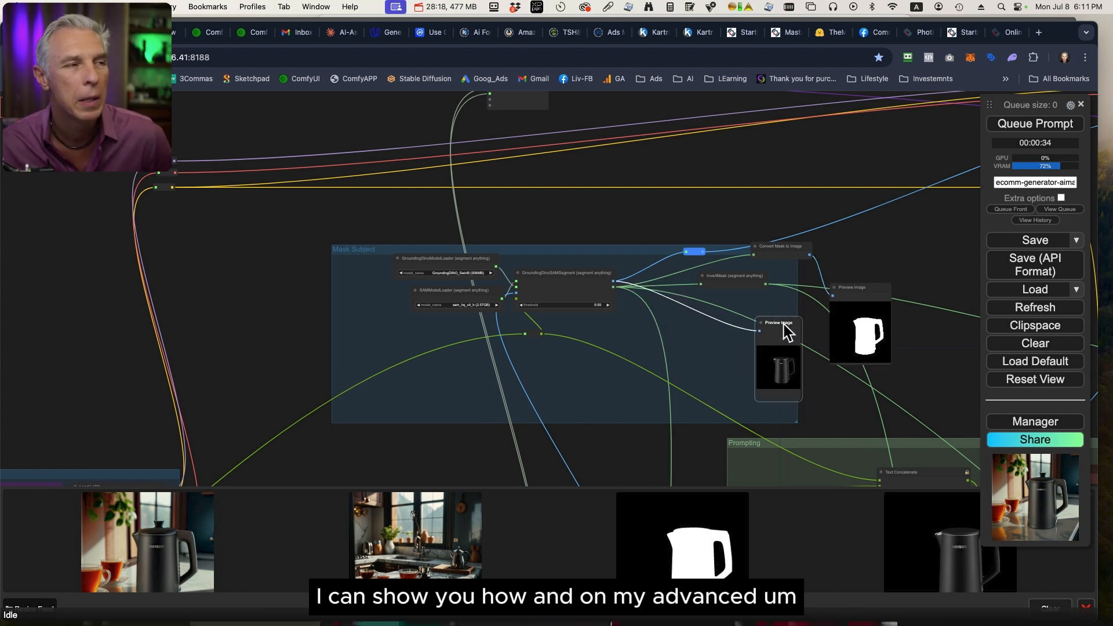
drag(777, 316, 741, 309)
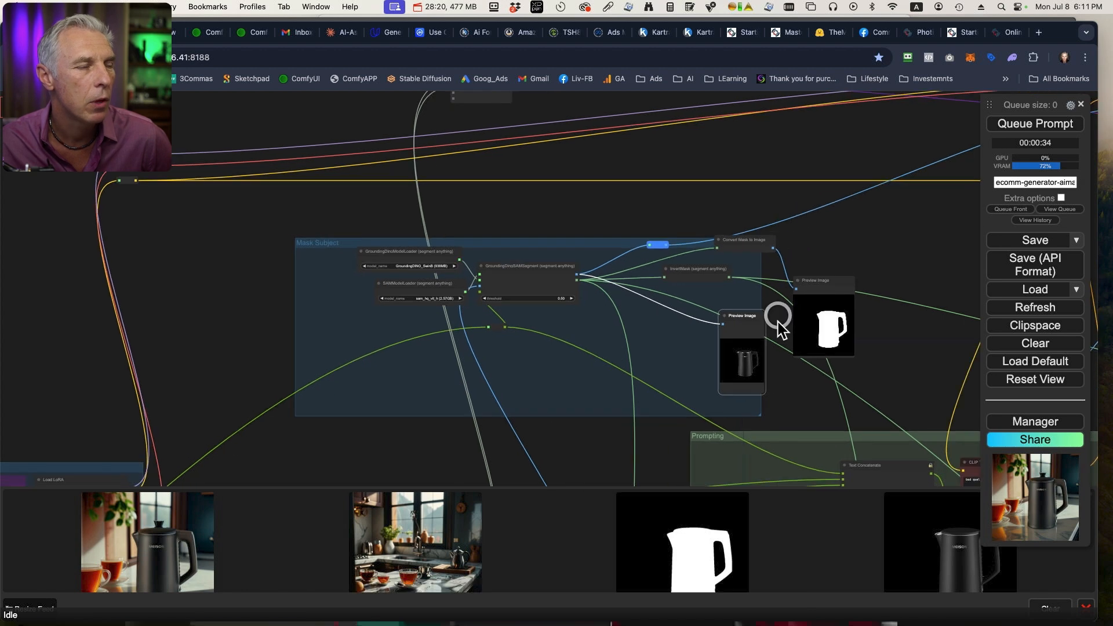
scroll(754, 367, up, 6)
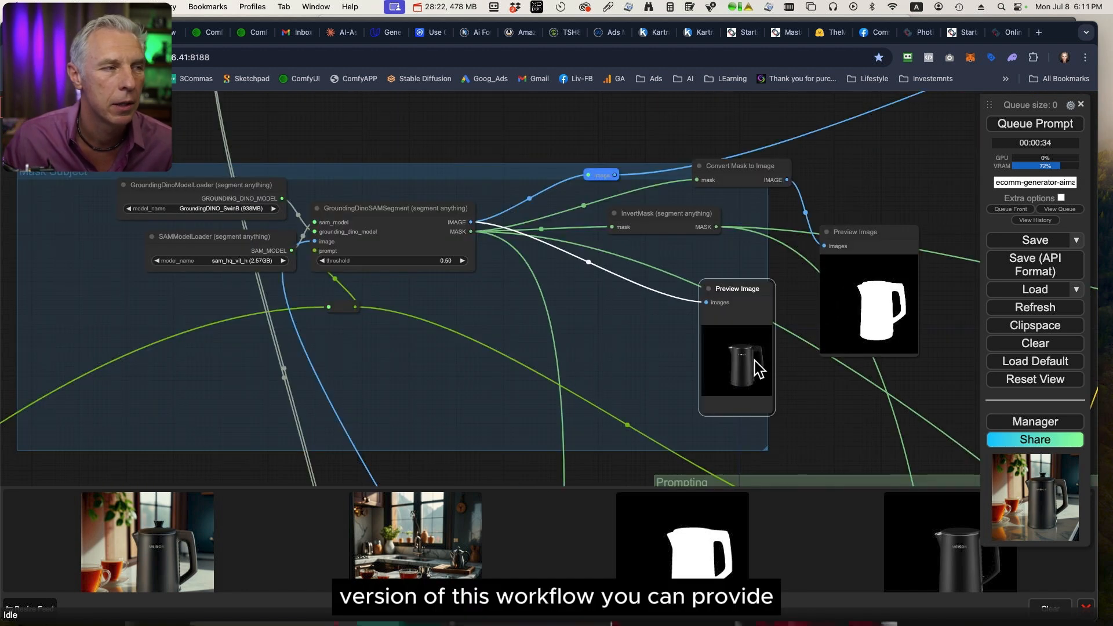
drag(852, 390, 648, 402)
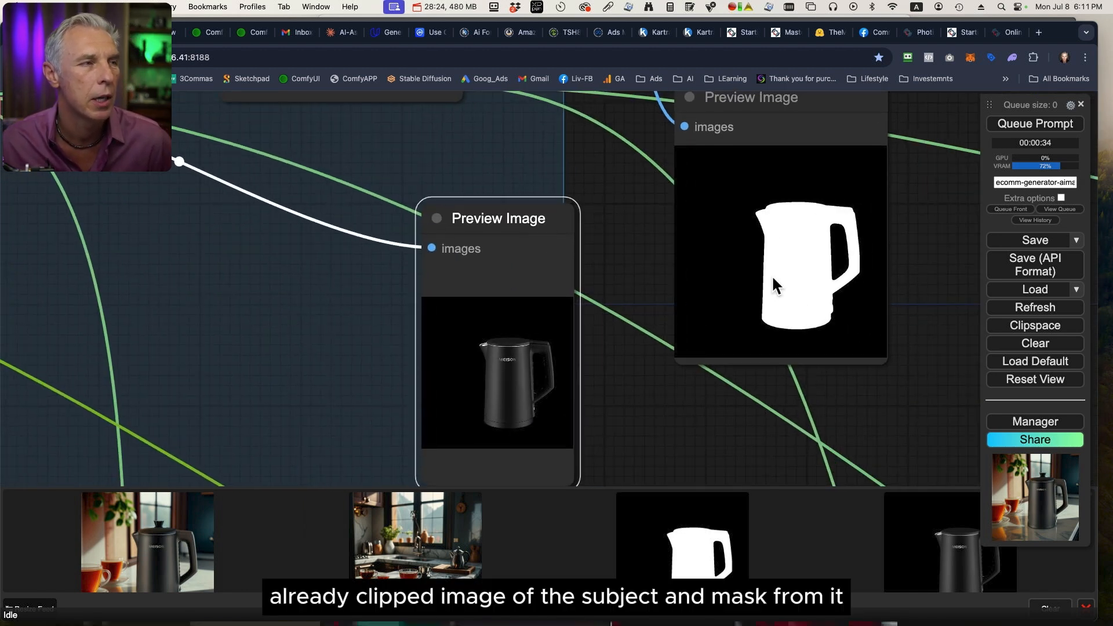
Locate the kettle output beside the Input Params group and enlarge the newly generated kettle image from the feed.
scroll(740, 381, down, 10)
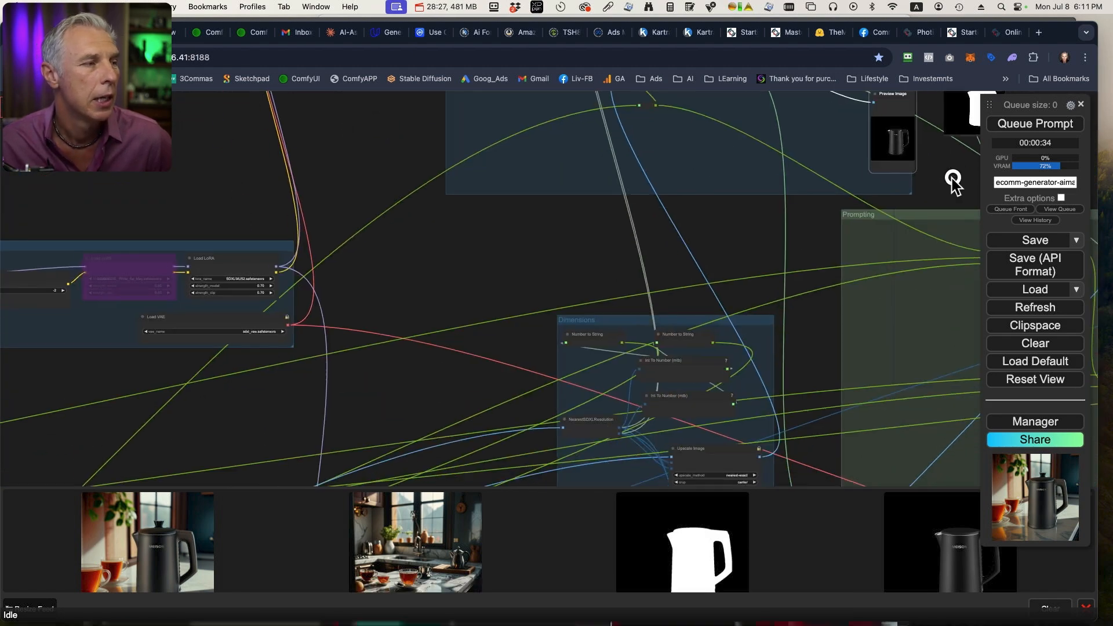
scroll(486, 440, down, 5)
scroll(698, 294, up, 2)
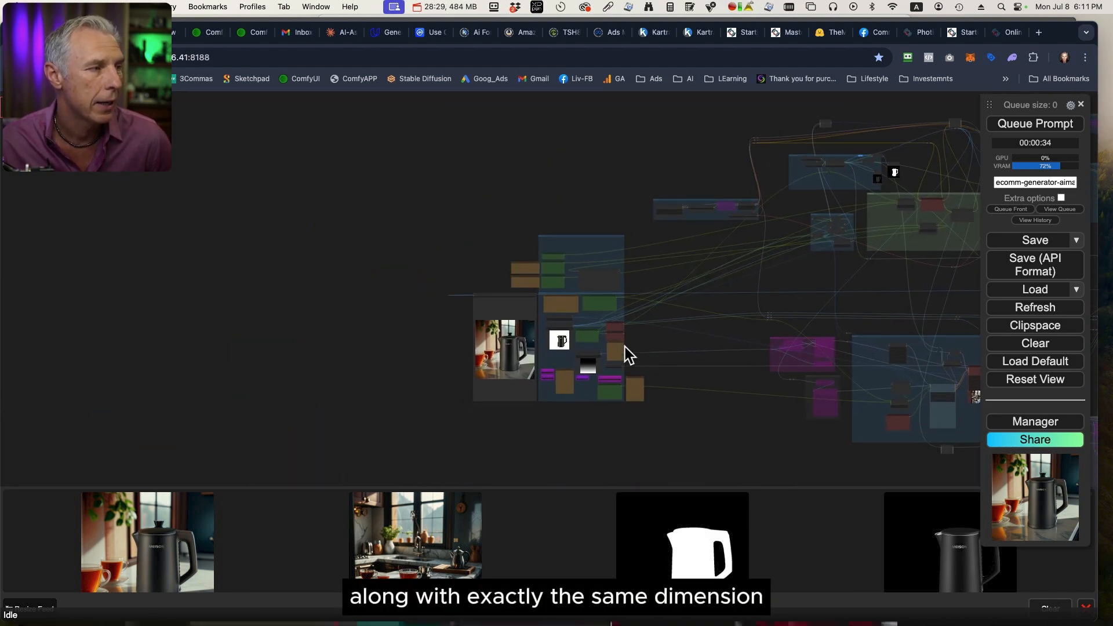
scroll(628, 355, up, 5)
drag(471, 352, 643, 351)
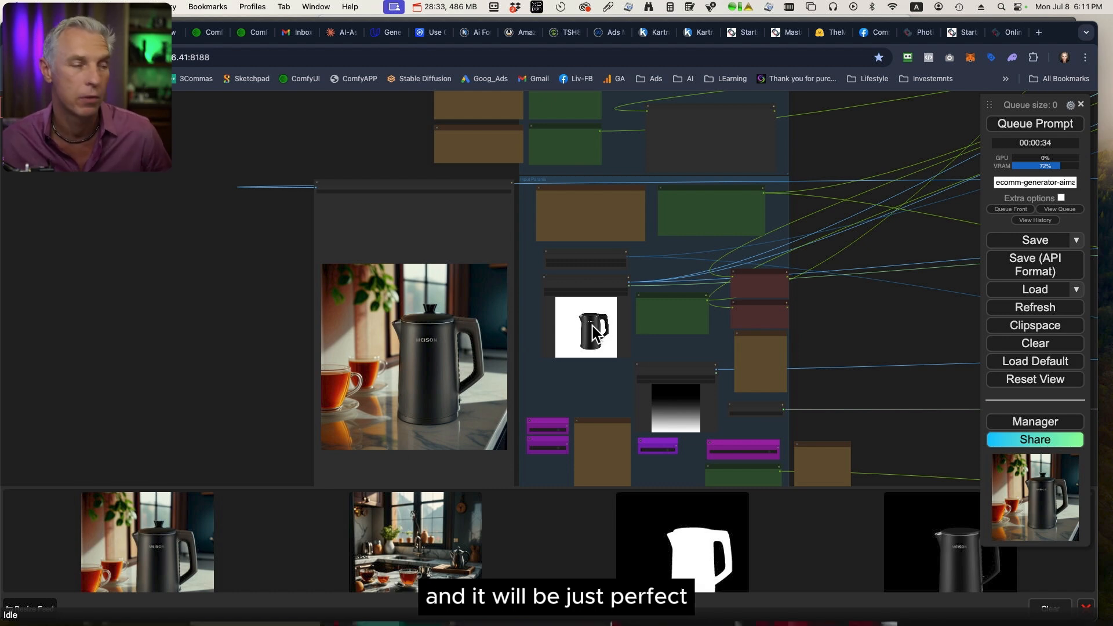
click(170, 545)
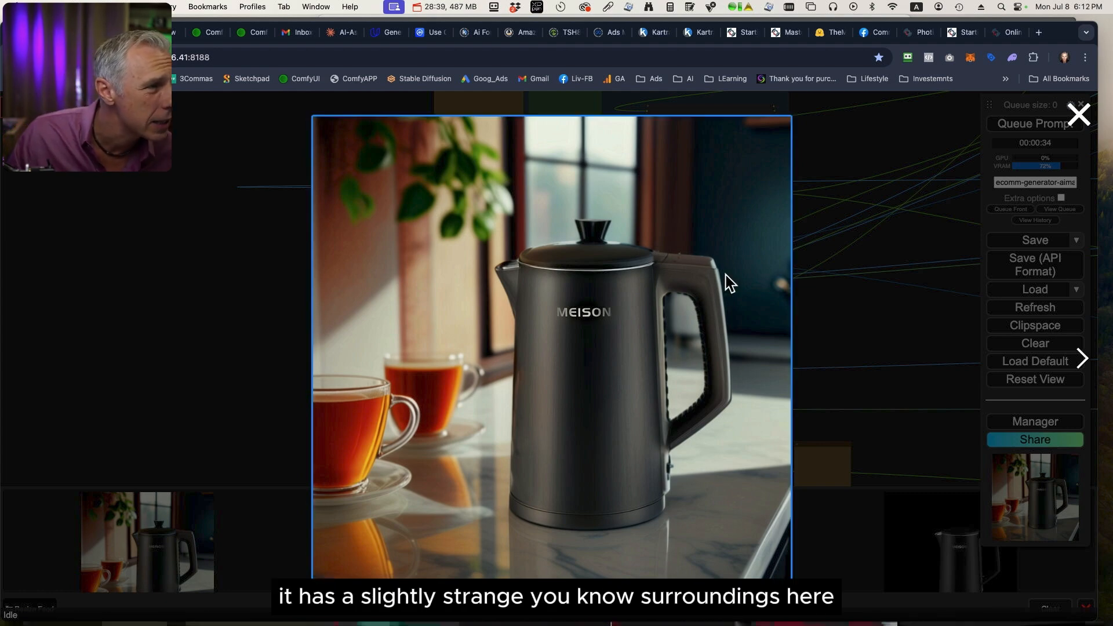
Close the enlarged kettle image, view it enlarged from the image feed once more, and close it again.
click(259, 289)
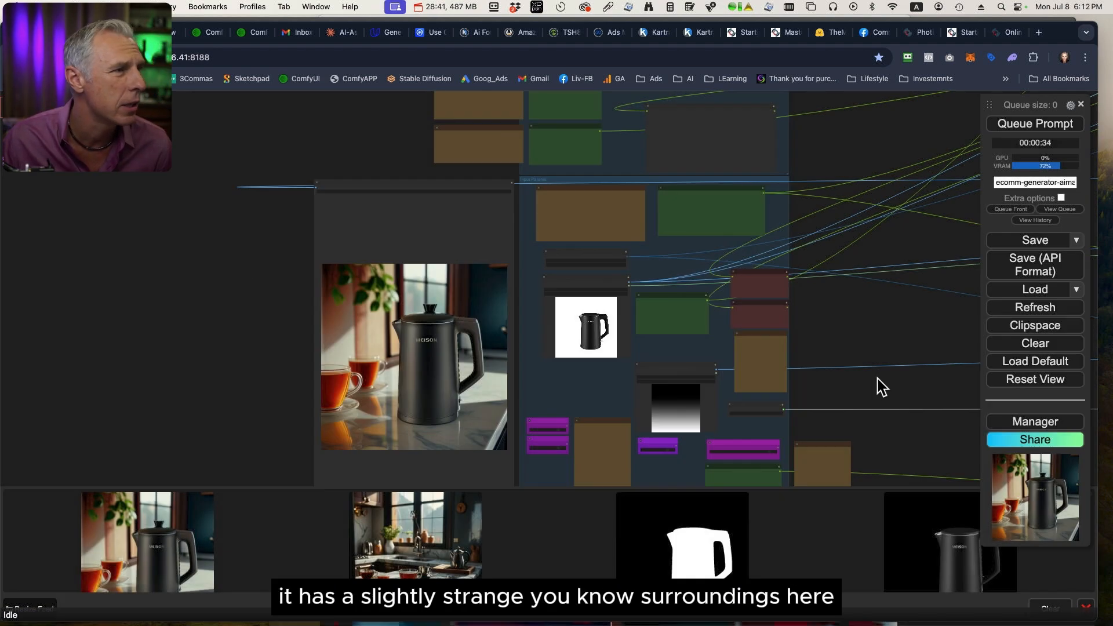
click(188, 559)
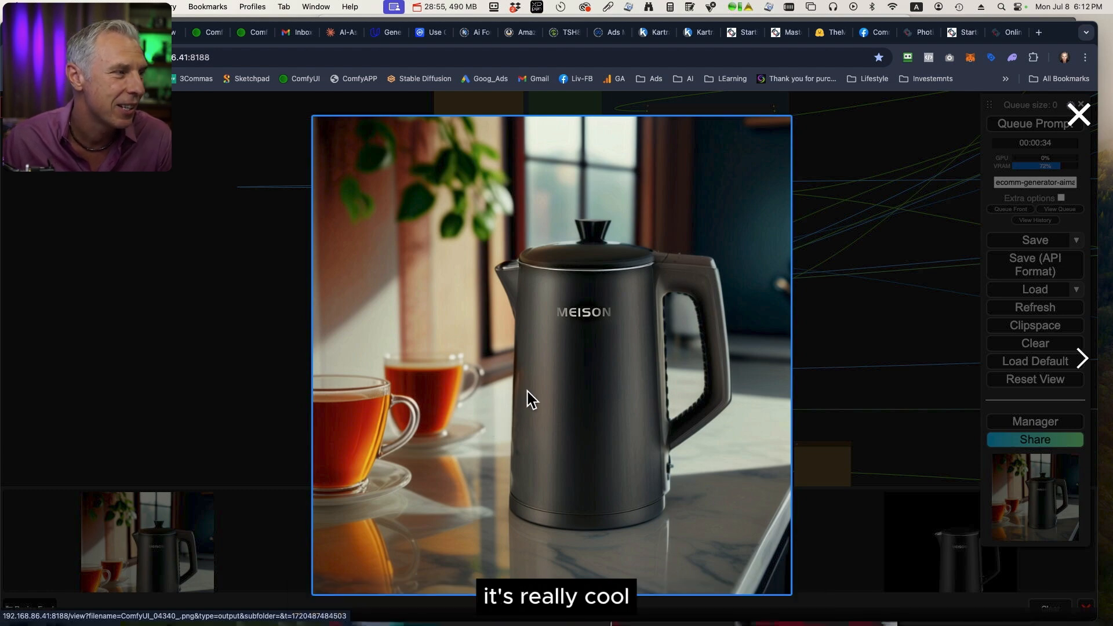
click(871, 364)
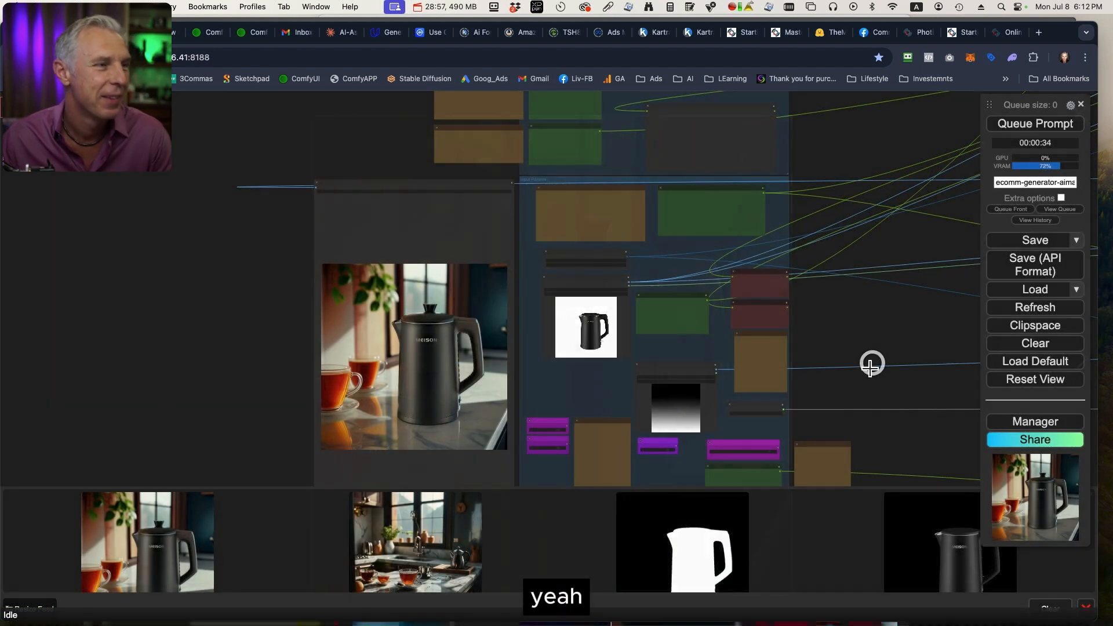
Set the checkpoint in the Models group's Load Checkpoint w/ Noise Select node to moxieDiffusionXL_v18.safetensors from the SDXL folder.
drag(867, 330, 931, 375)
drag(457, 176, 371, 432)
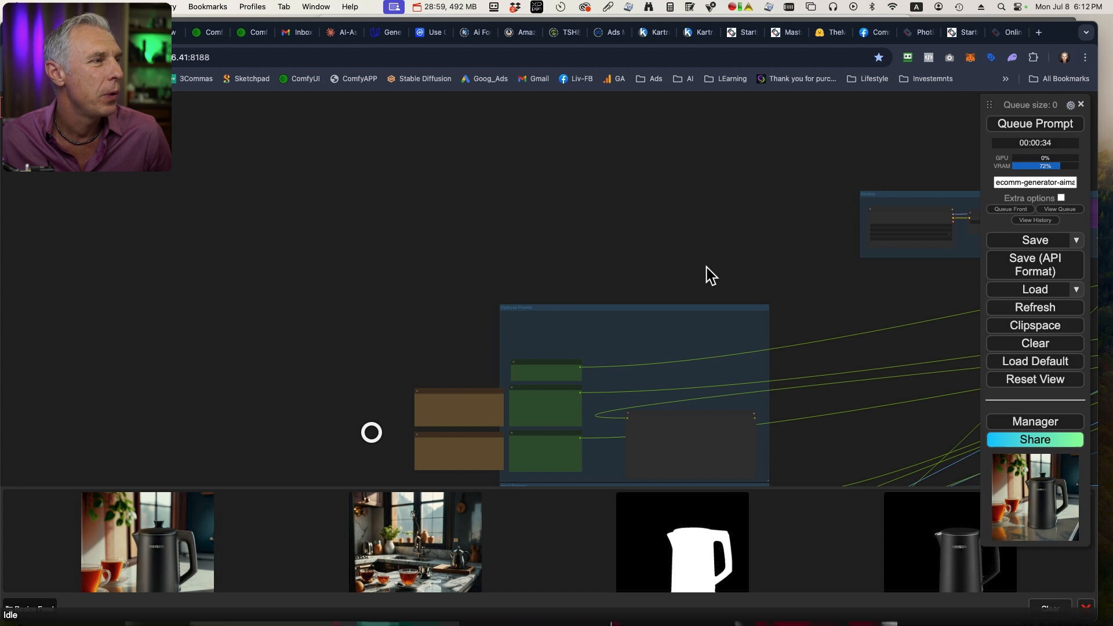
drag(827, 237, 549, 251)
scroll(602, 279, up, 9)
click(685, 197)
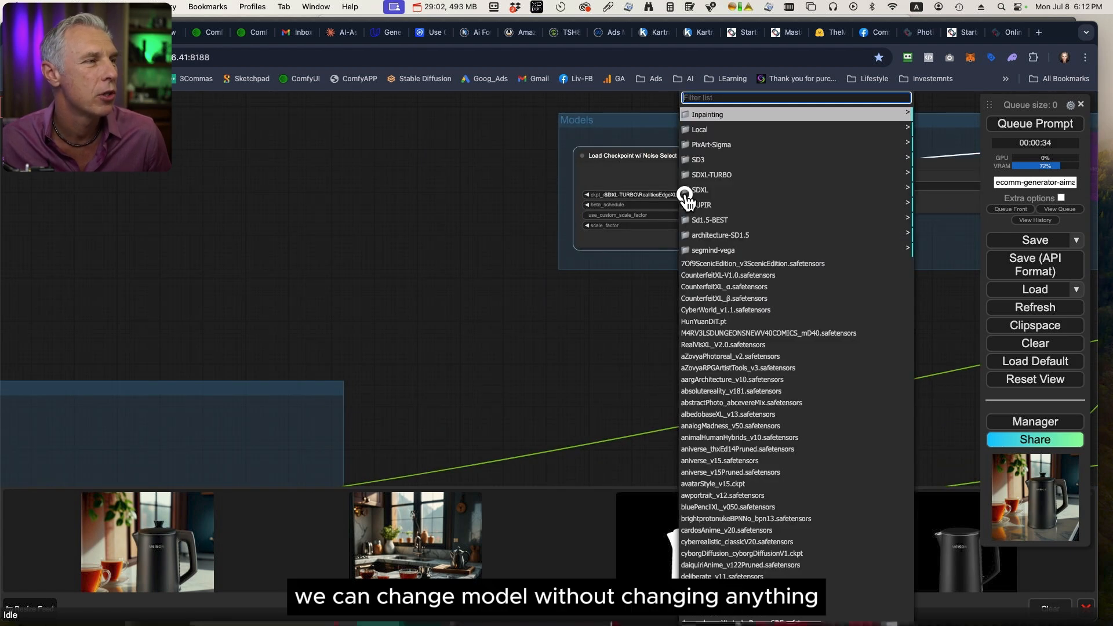
click(722, 173)
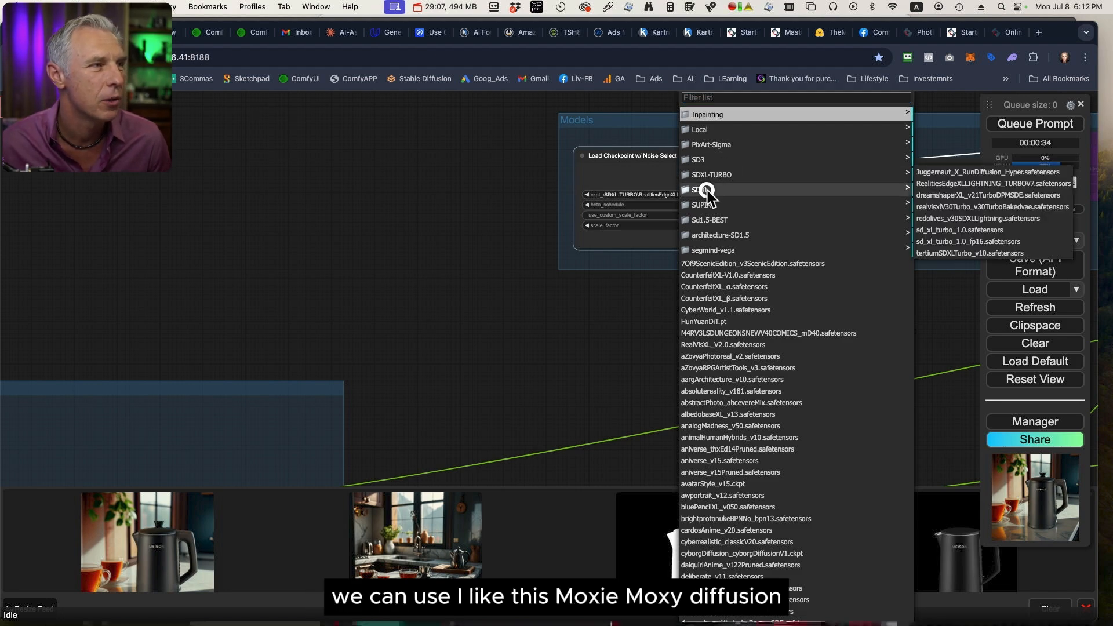
click(708, 189)
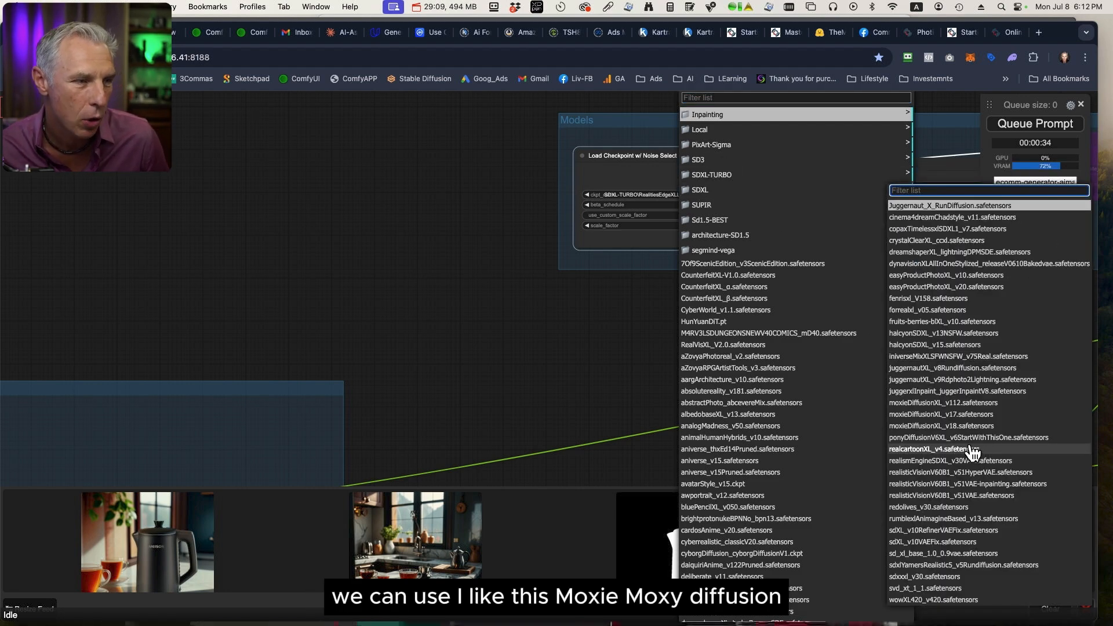
click(934, 426)
Queue a new kettle image generation with the changed checkpoint.
drag(860, 345, 512, 325)
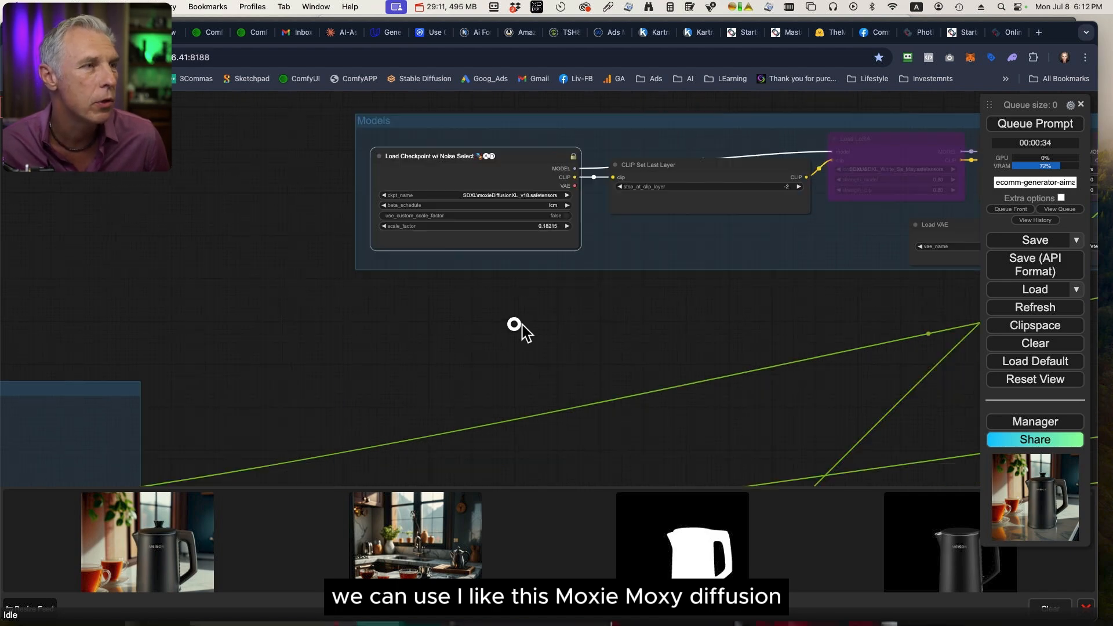
scroll(671, 393, down, 10)
drag(750, 435, 790, 254)
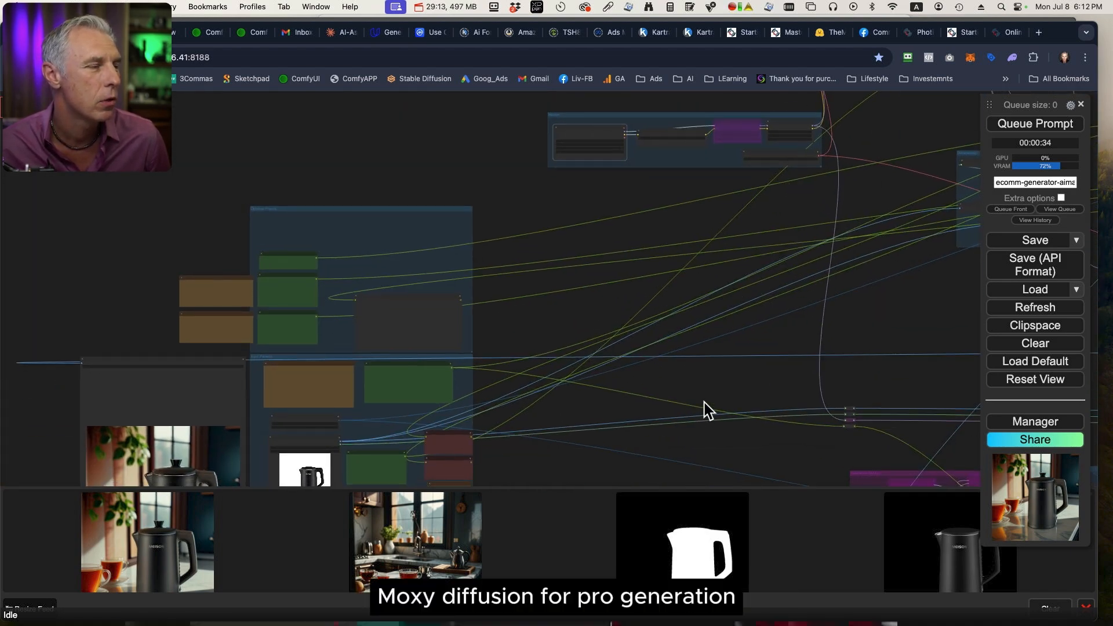
scroll(705, 406, down, 5)
click(1053, 124)
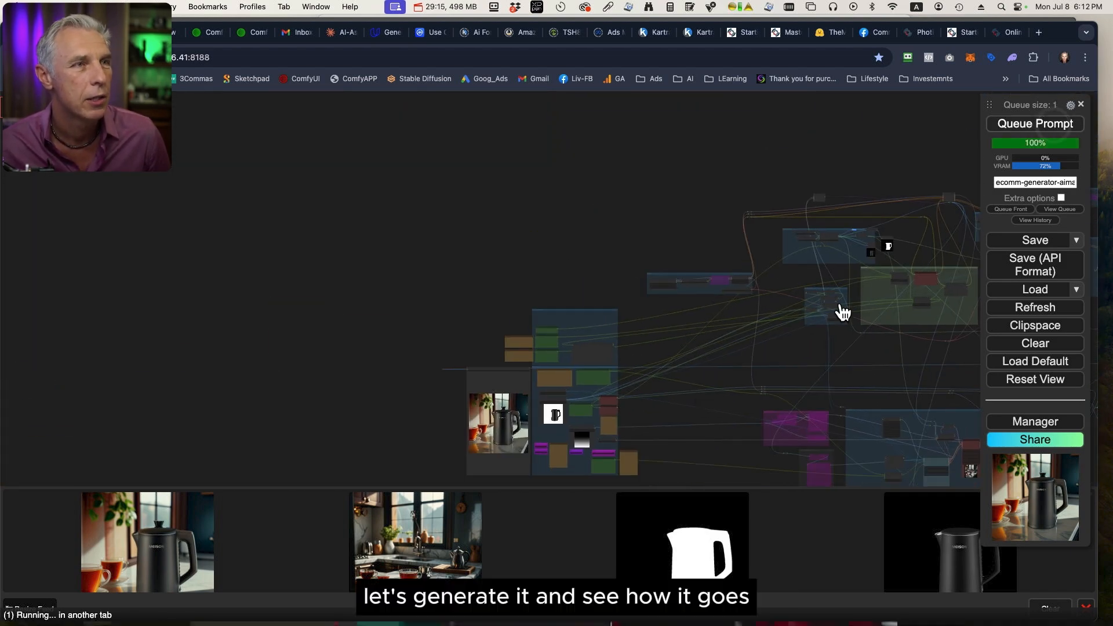
View the newly generated kitchen reference image enlarged from the image feed, and close it.
drag(709, 424, 584, 256)
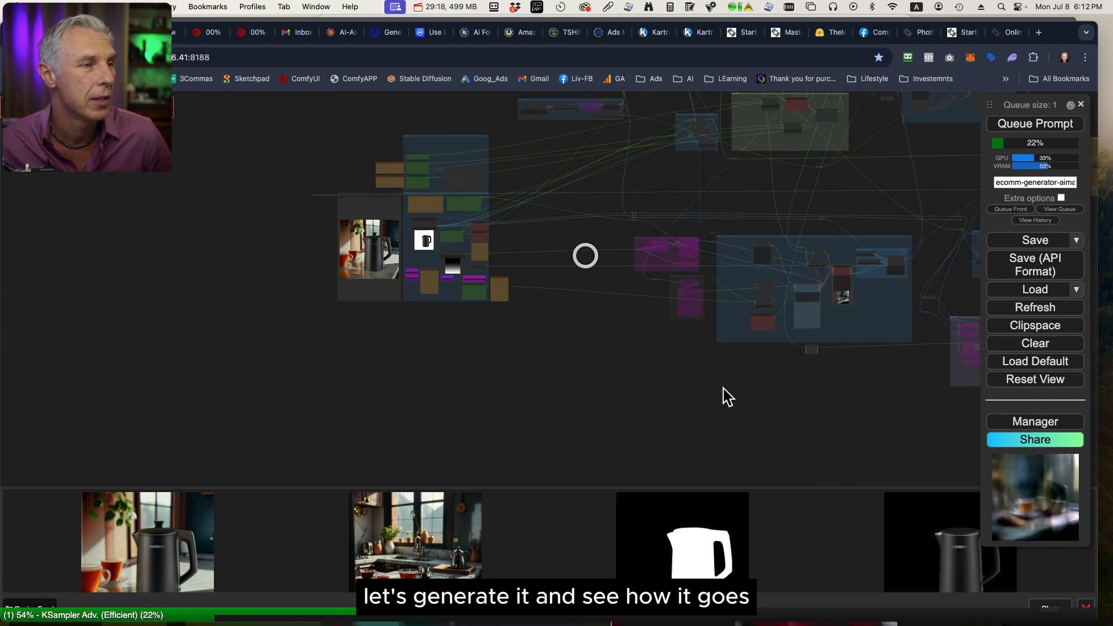
drag(887, 397, 693, 433)
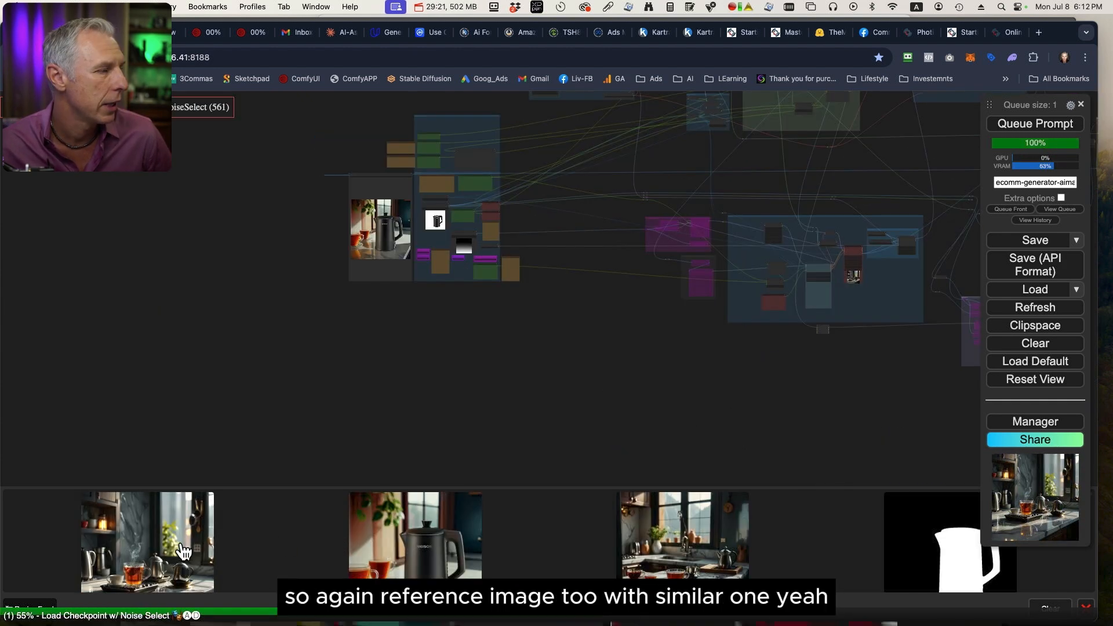
click(181, 544)
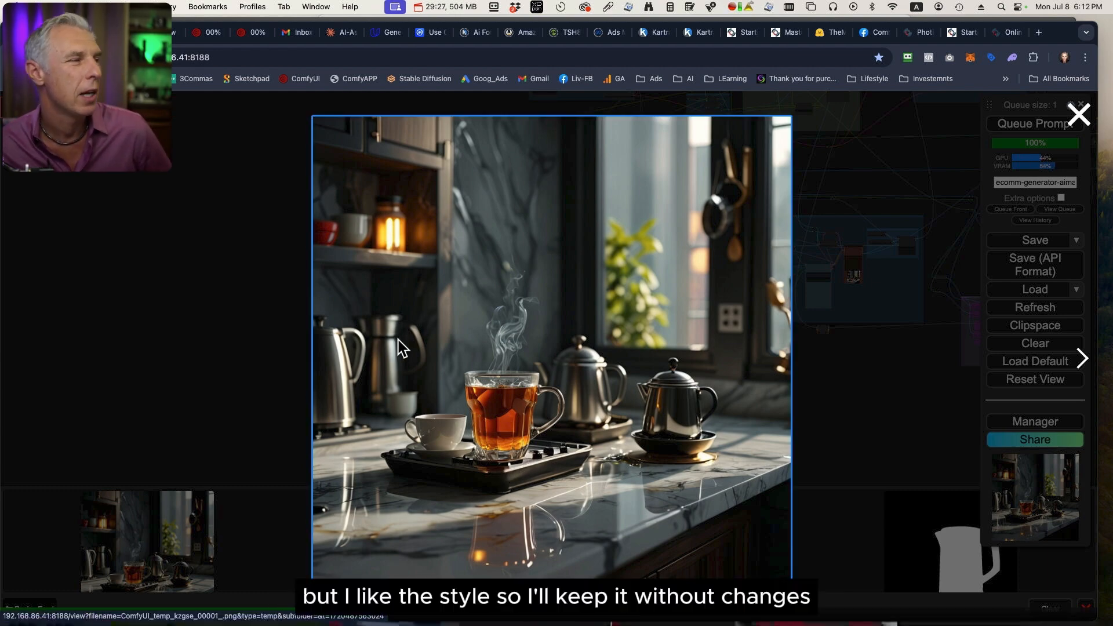
click(191, 392)
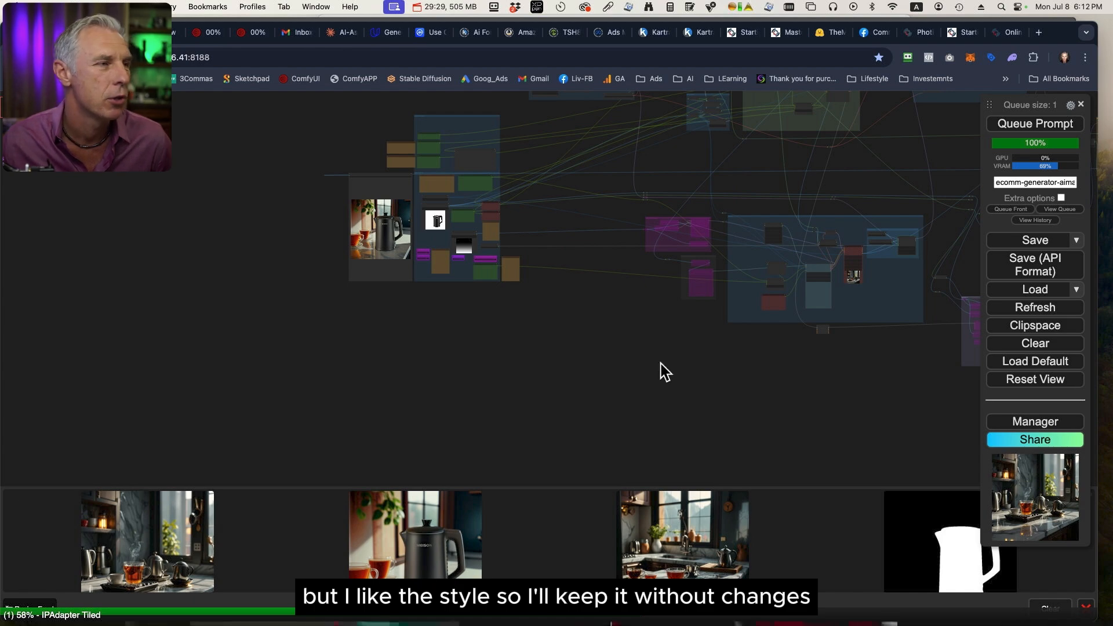
Examine the Where prompt, the subject name and the String Literal style text in Input Params that make up the reference image's prompt.
scroll(638, 383, up, 5)
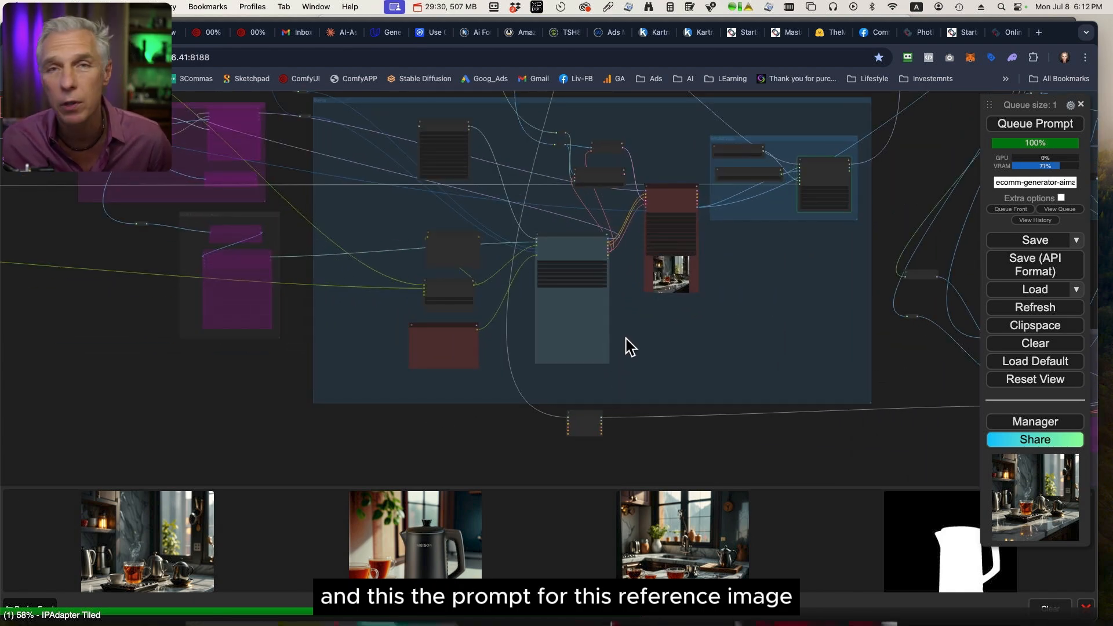
drag(279, 407, 993, 445)
drag(530, 257, 800, 443)
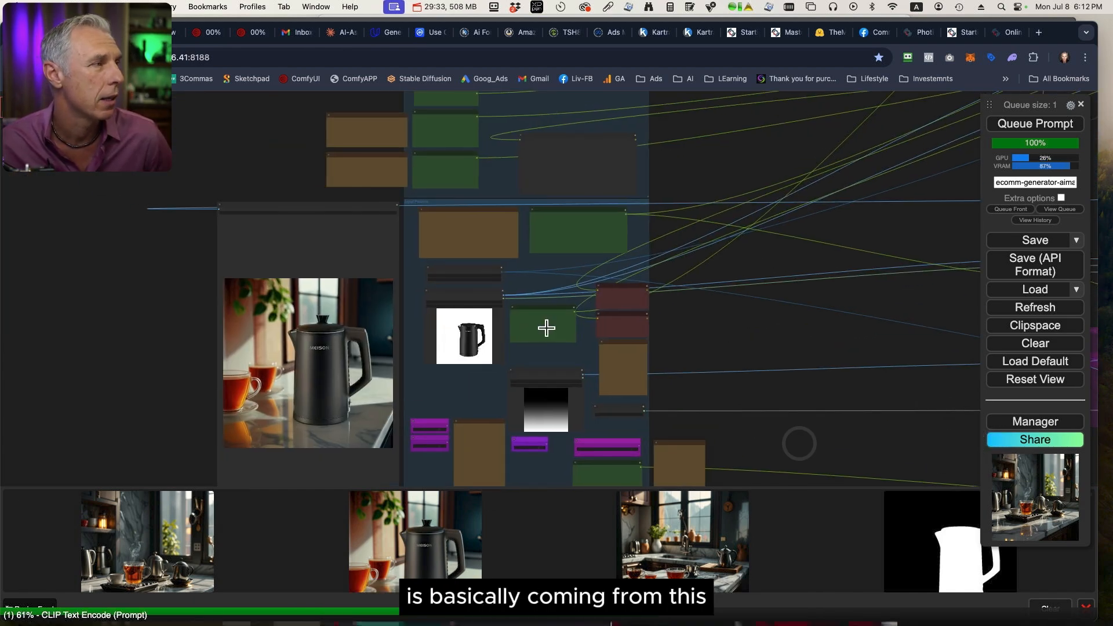
scroll(585, 307, up, 10)
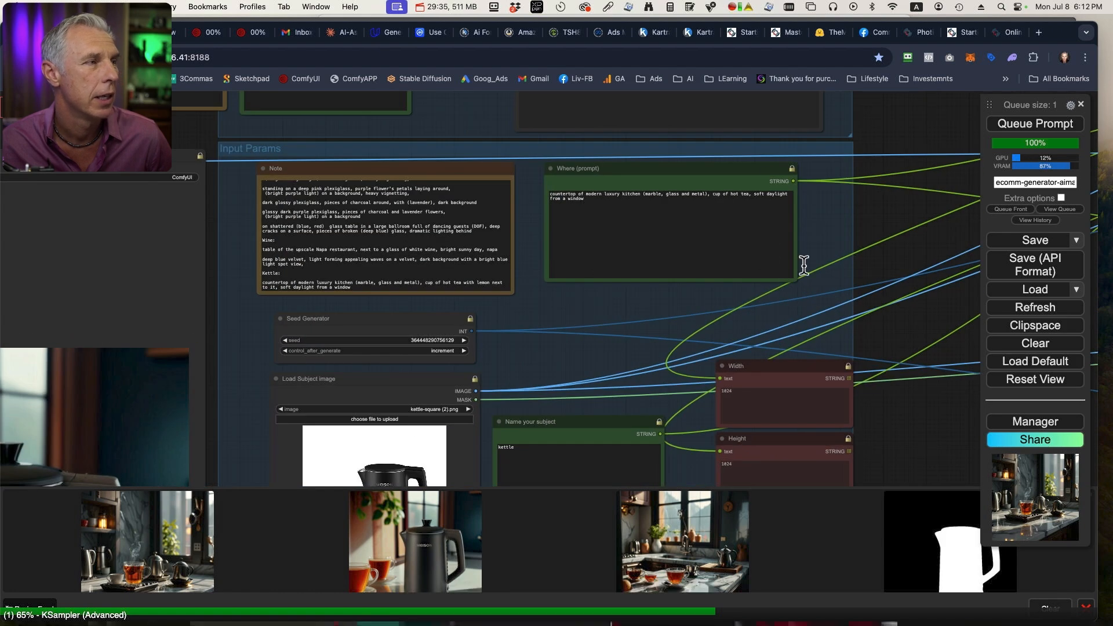
drag(920, 445, 770, 151)
drag(821, 422, 767, 85)
scroll(418, 255, up, 10)
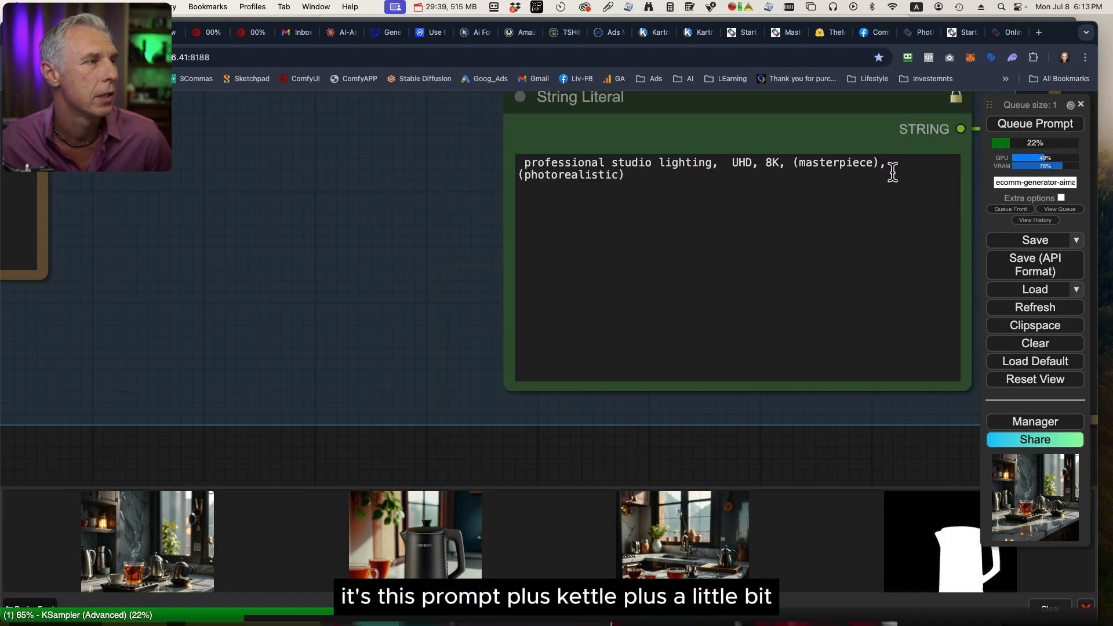
drag(631, 175, 499, 162)
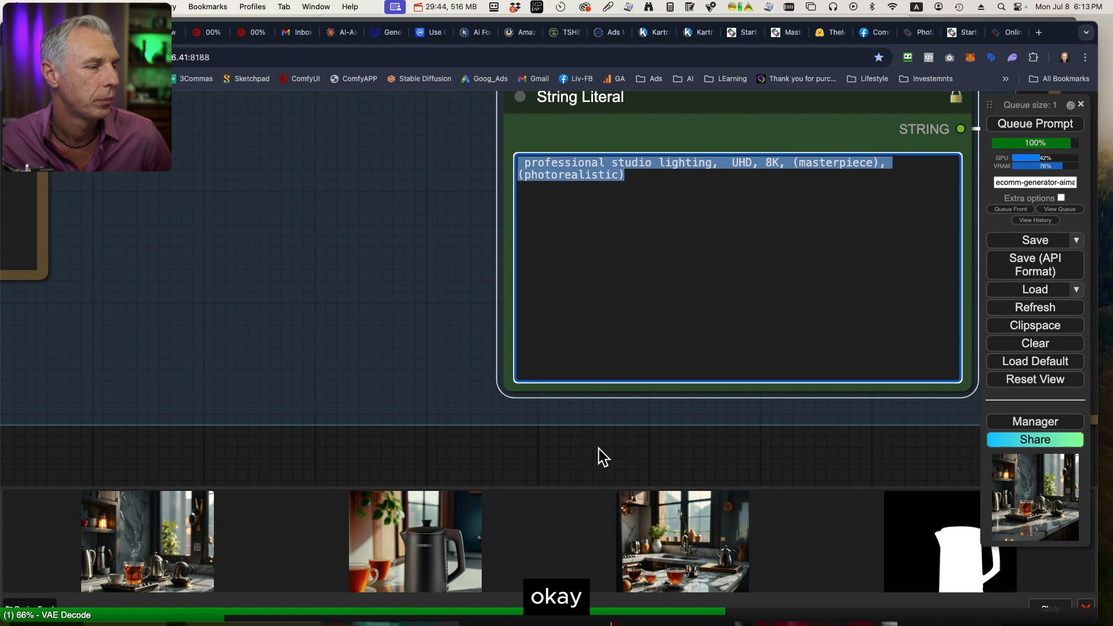
Replace "daylight" with "warm light" in the Where prompt of the Input Params group.
scroll(411, 221, down, 12)
drag(407, 219, 378, 461)
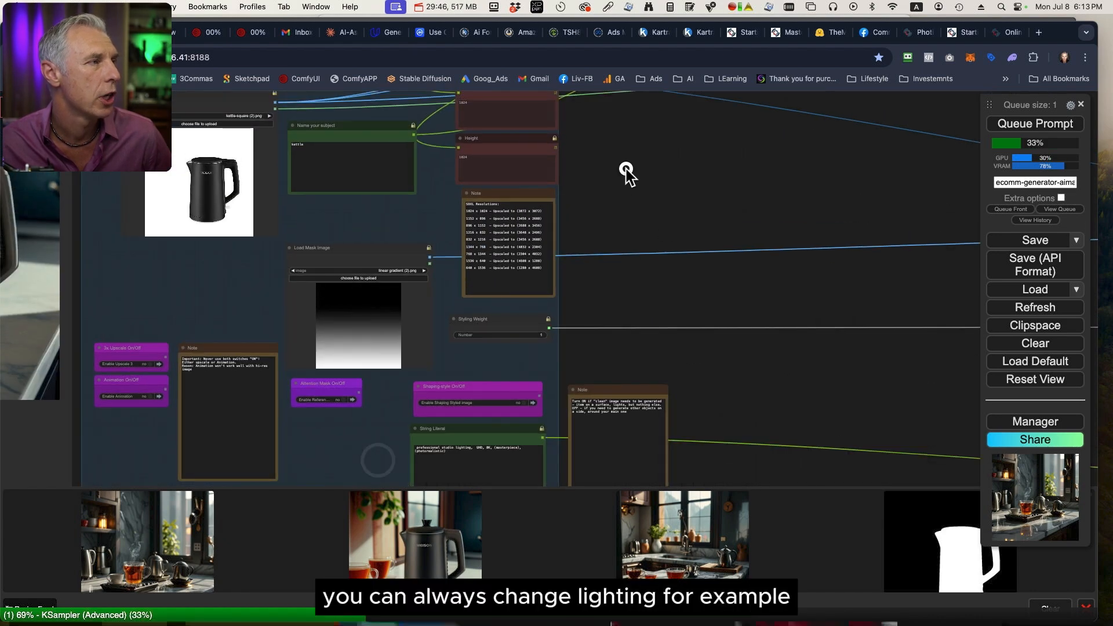
drag(626, 169, 832, 360)
scroll(557, 219, up, 8)
drag(560, 214, 610, 447)
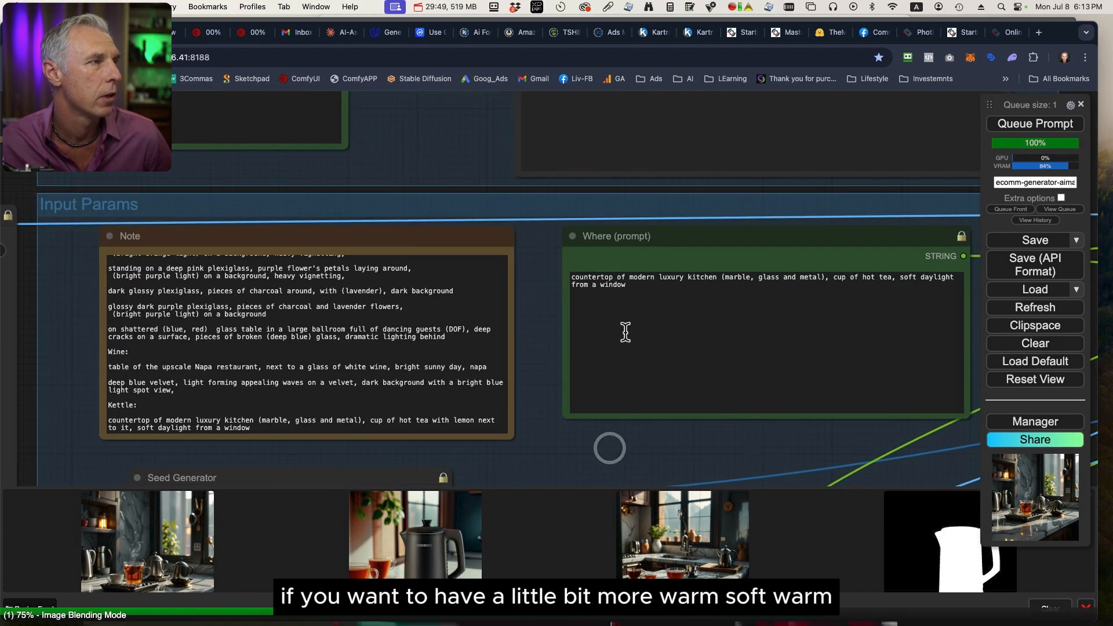
double_click(934, 277)
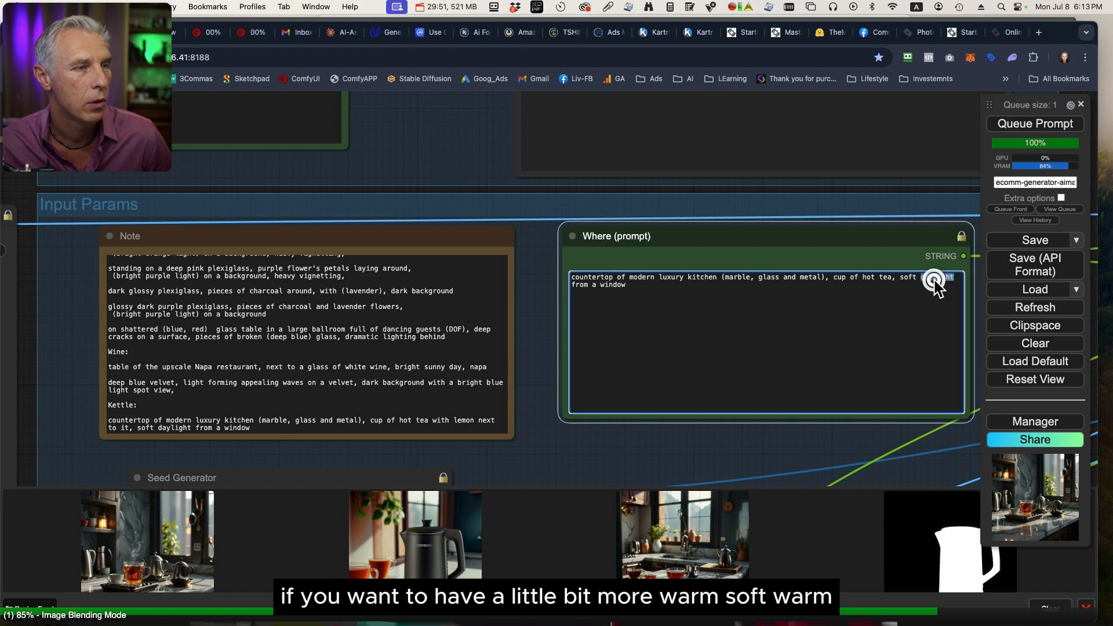
text(warm)
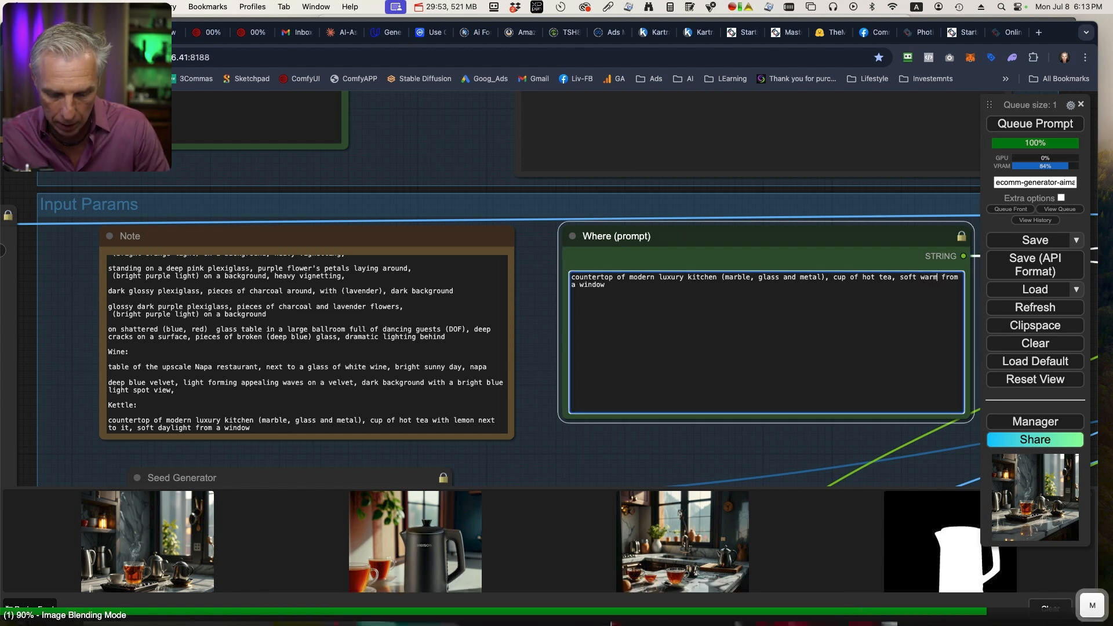
text( light)
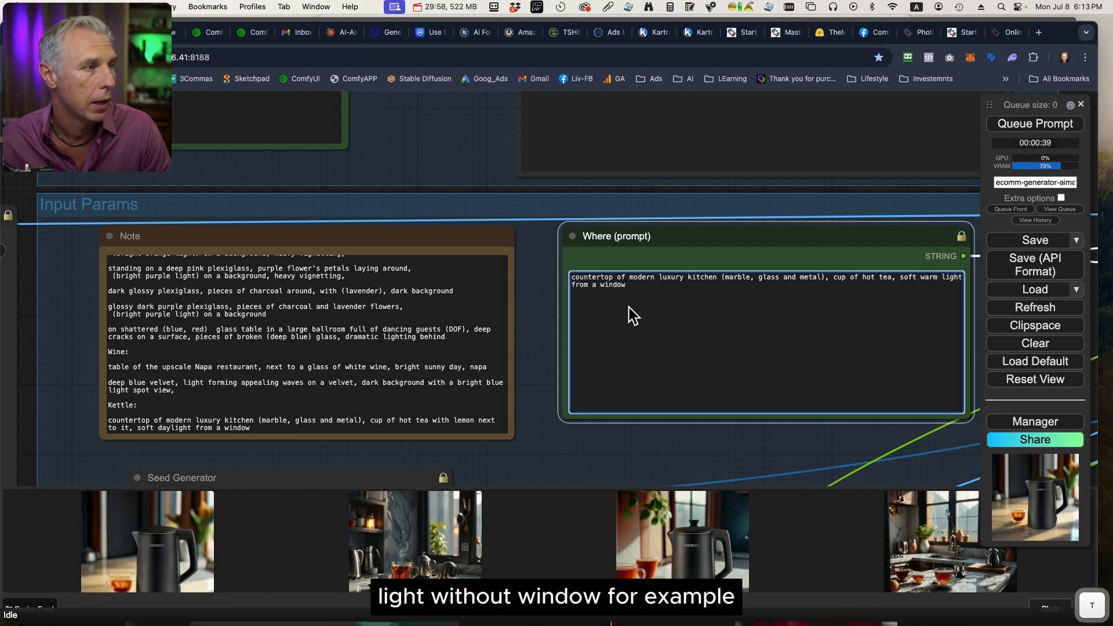
Change "modern luxury kitchen" to "cozy wooden kitchen" in the Where prompt, and queue a new generation.
double_click(645, 278)
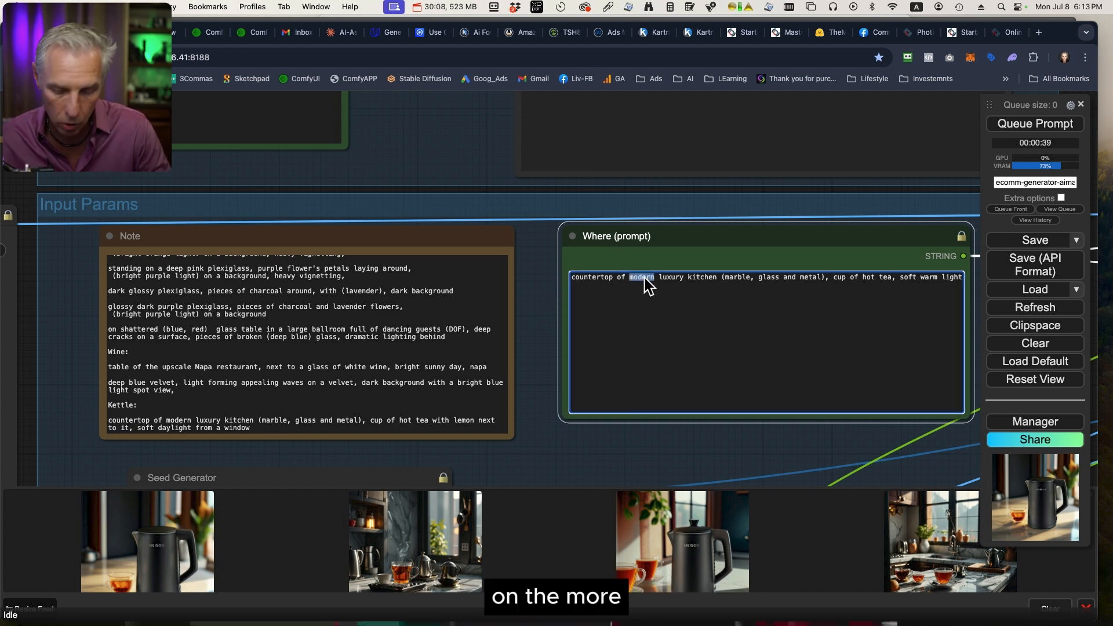
text(cozy)
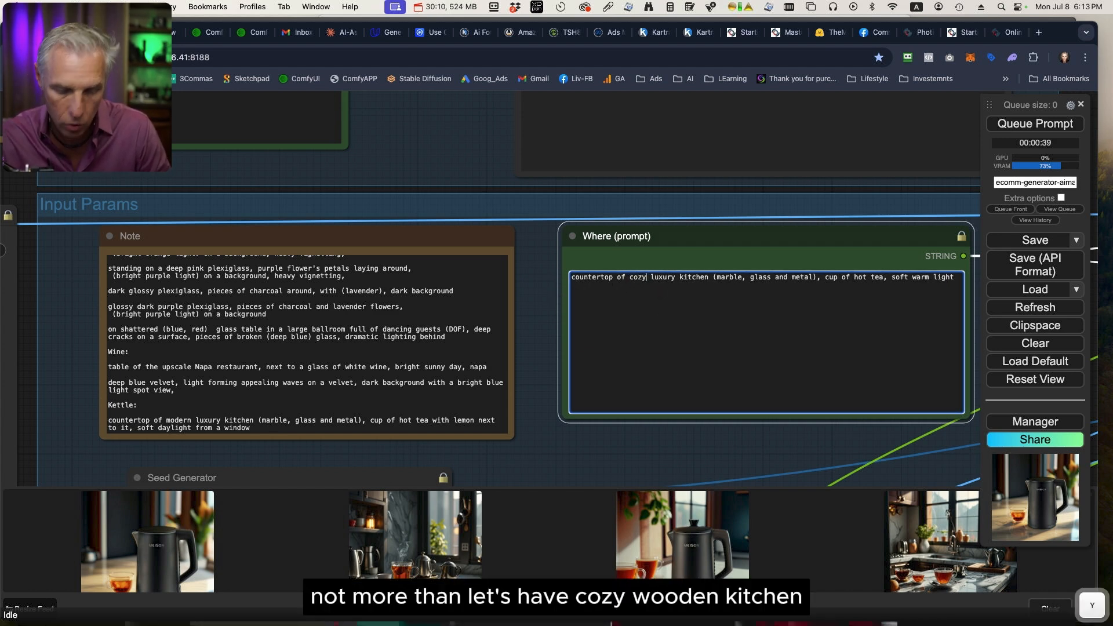
double_click(663, 278)
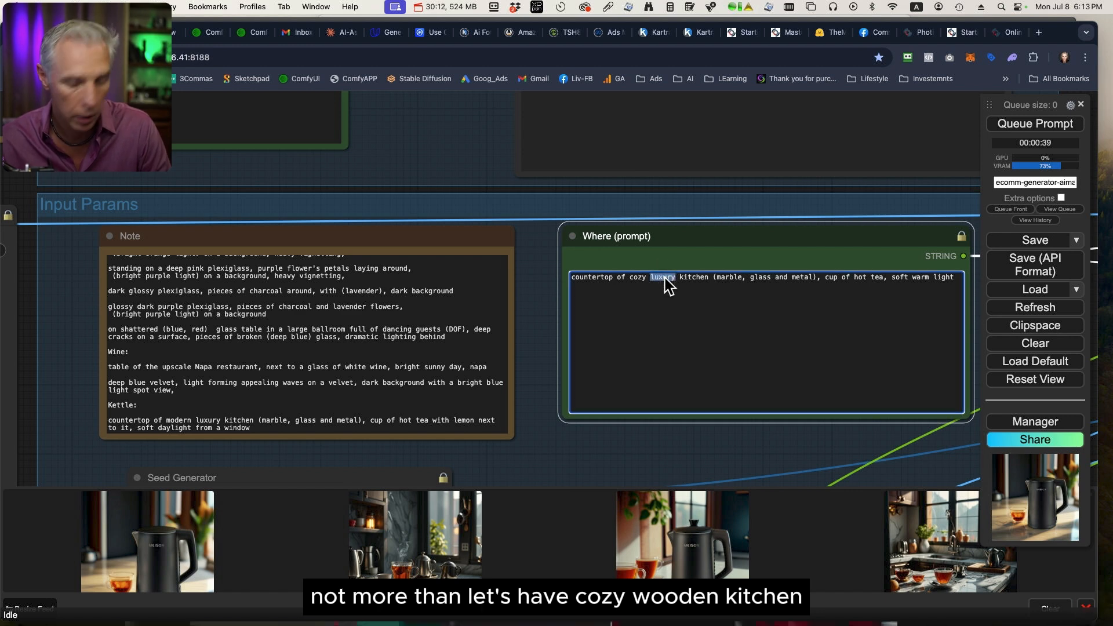
text(wooden)
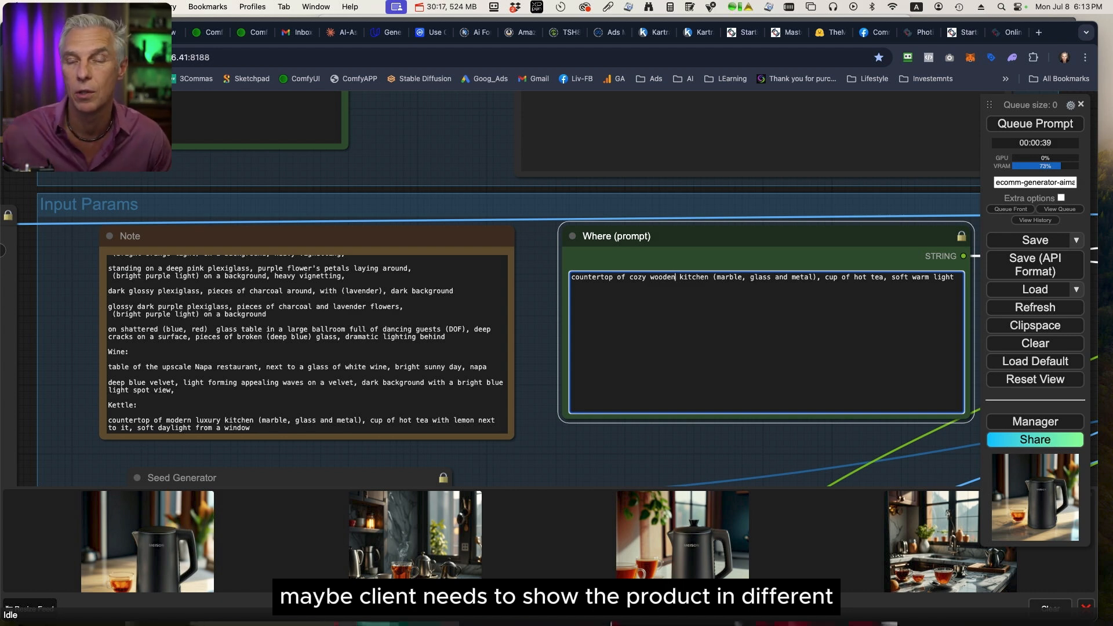
click(1002, 128)
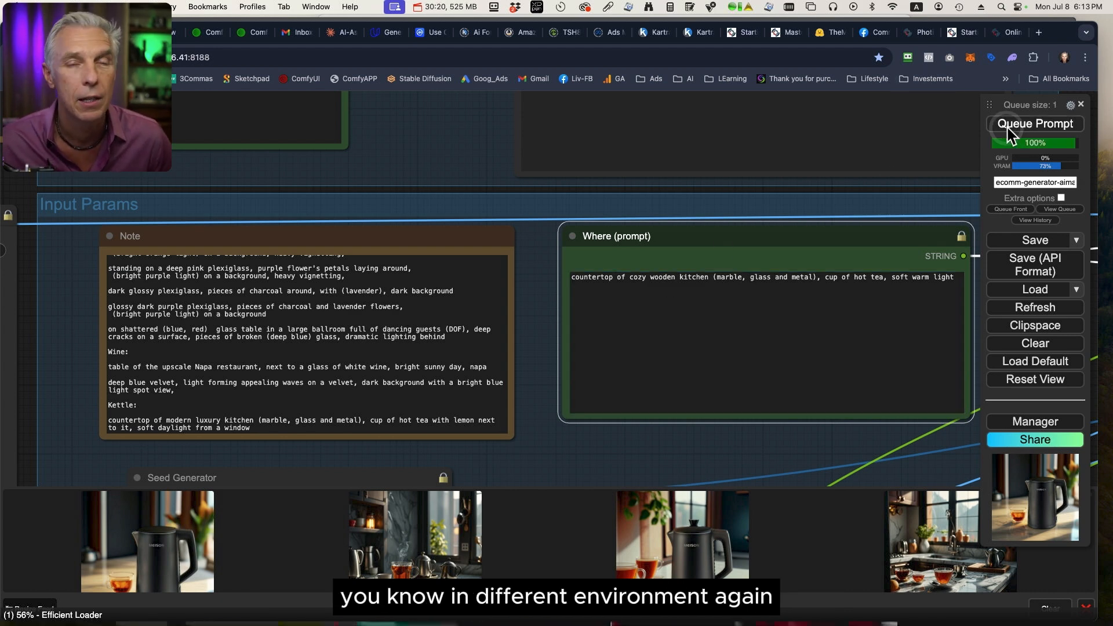
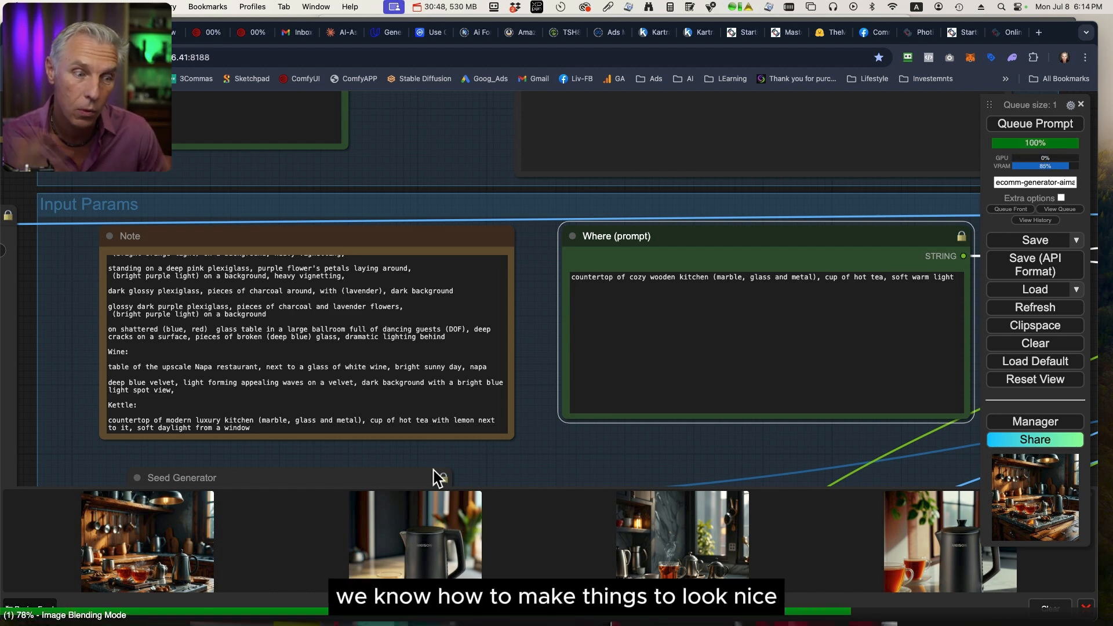
View the earlier kettle image with a single cup of tea on a marble countertop enlarged from the image feed, and close it.
click(439, 561)
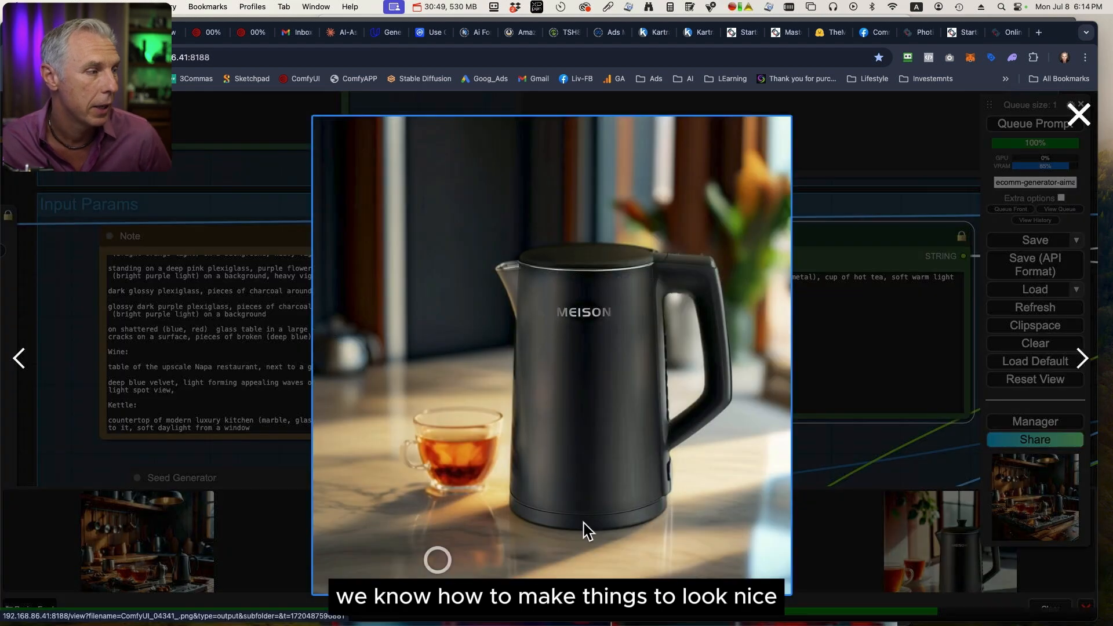
click(859, 453)
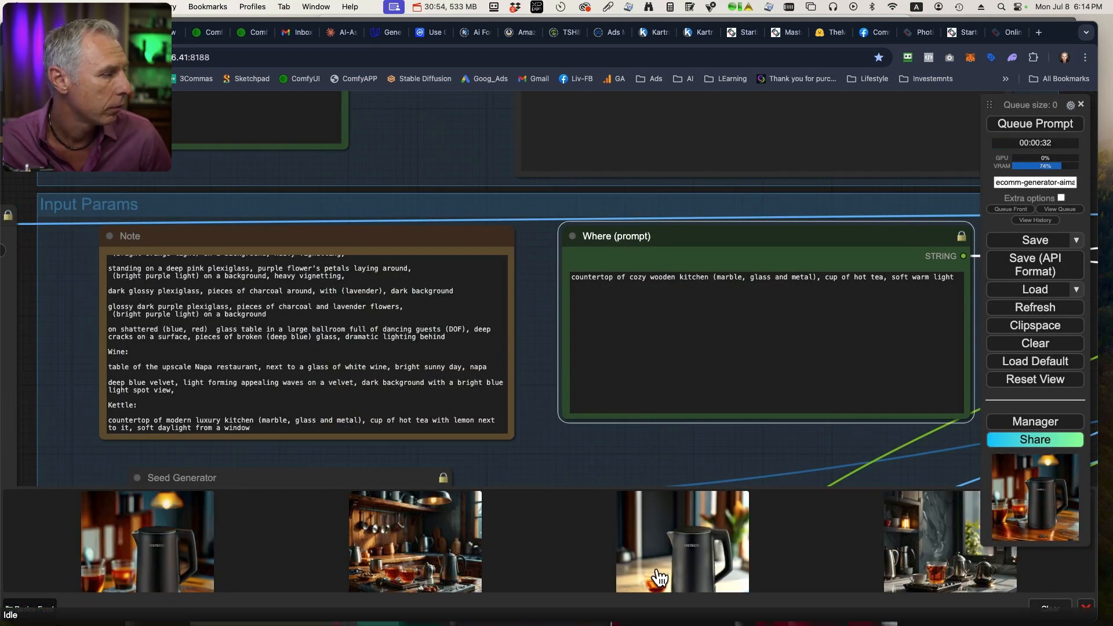
click(683, 550)
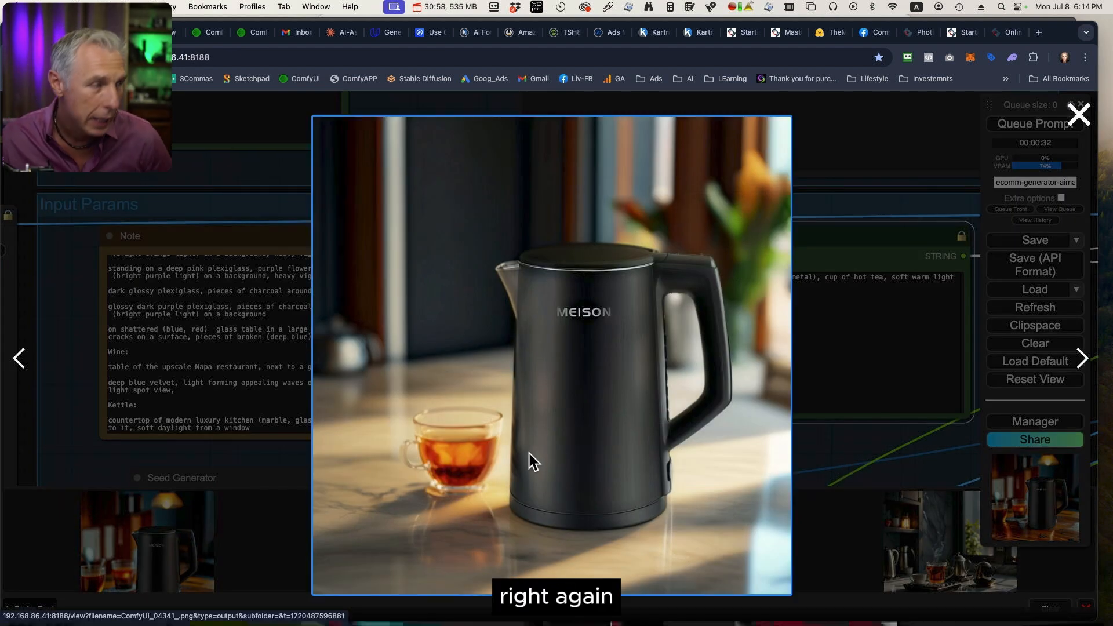
click(875, 456)
Inspect the newest wooden-kitchen kettle image enlarged and at full size in its own browser tab, and return to the workflow.
click(129, 538)
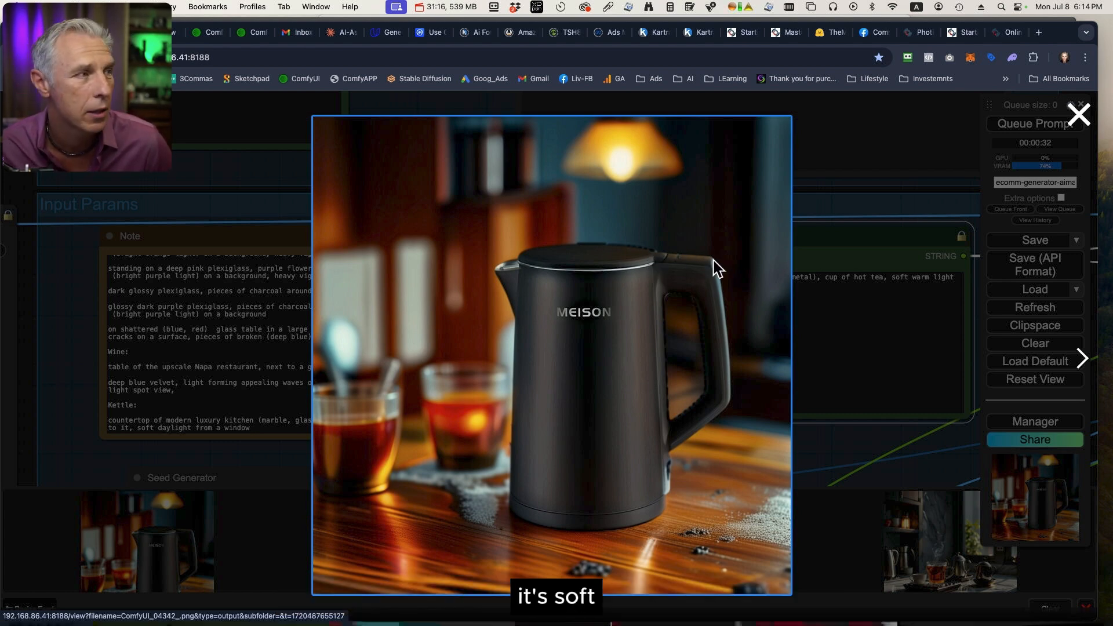
click(681, 263)
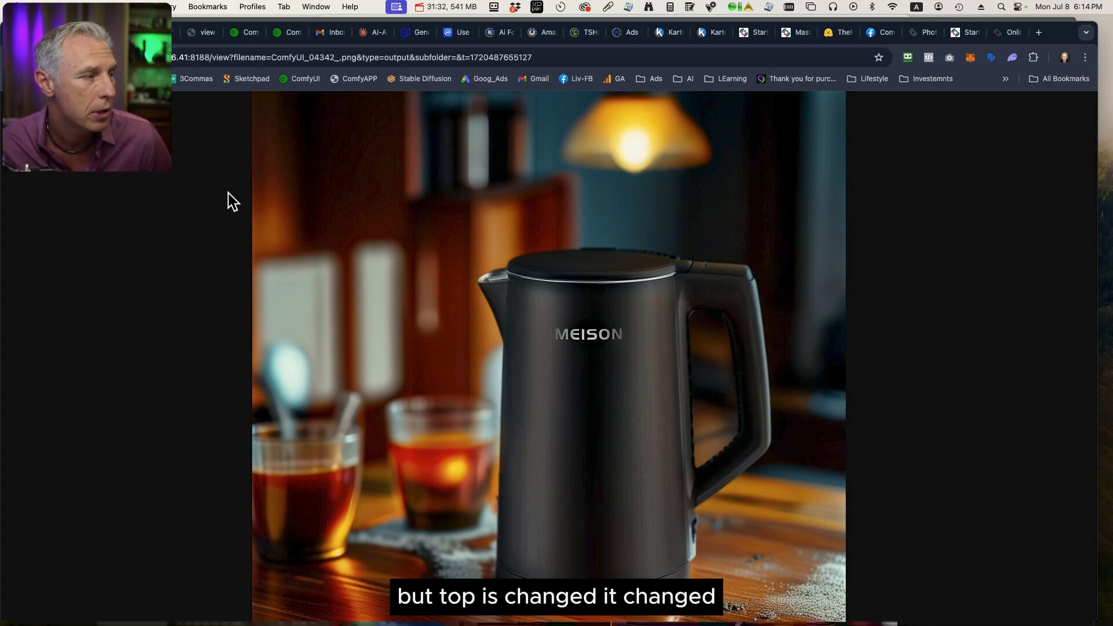
key(ctrl+shift+Tab)
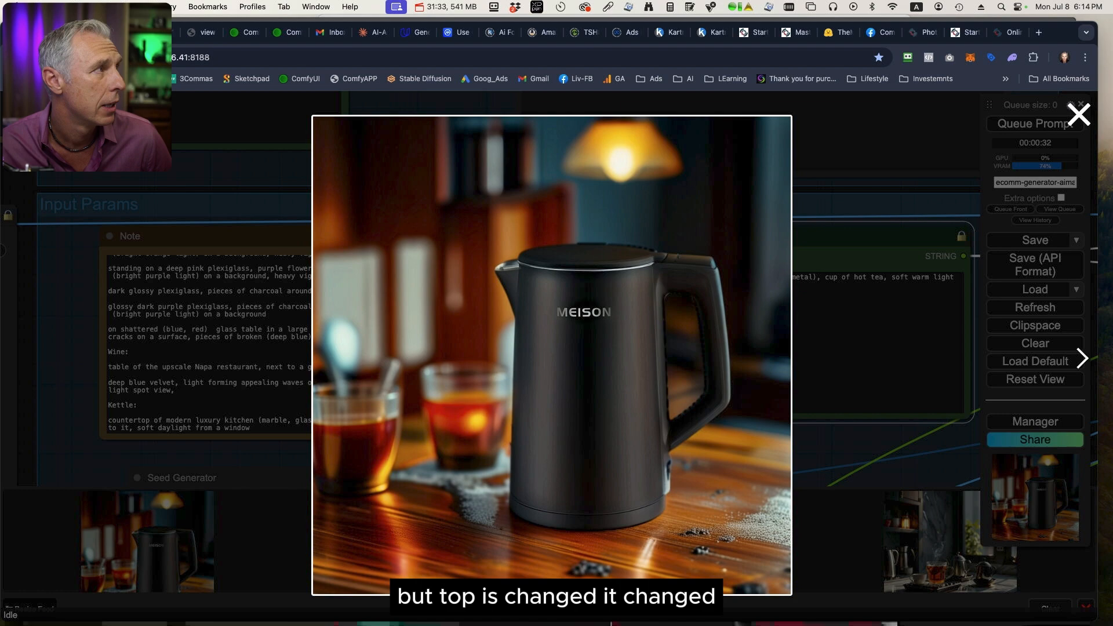
click(840, 442)
Compare the lid and handle of the source kettle in the Load Subject image node with the newest generated image.
drag(577, 427, 840, 143)
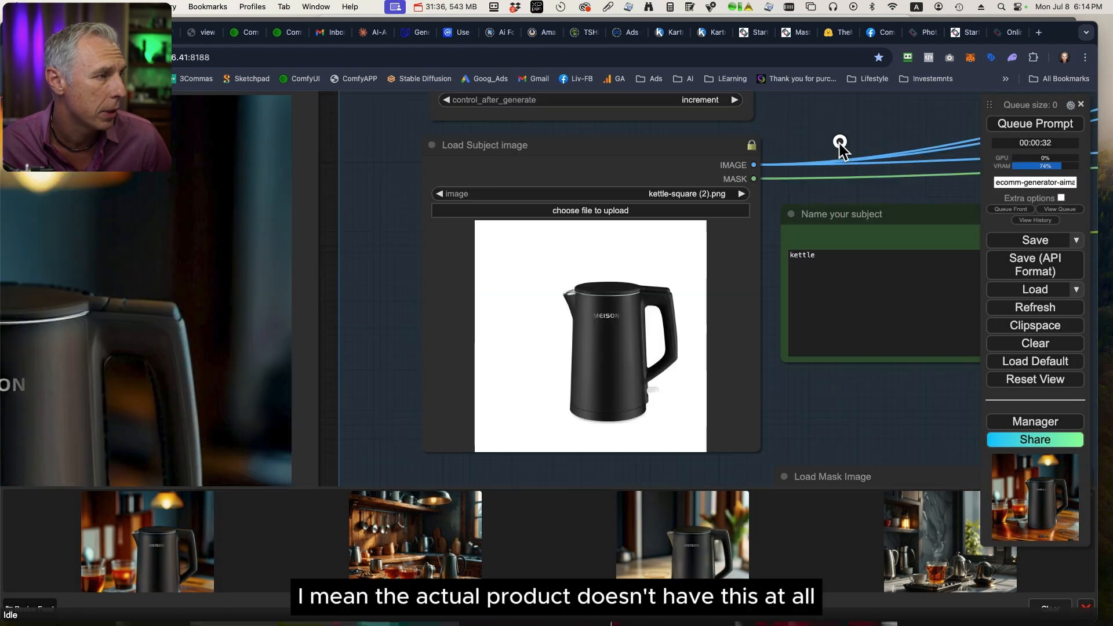
scroll(656, 296, up, 10)
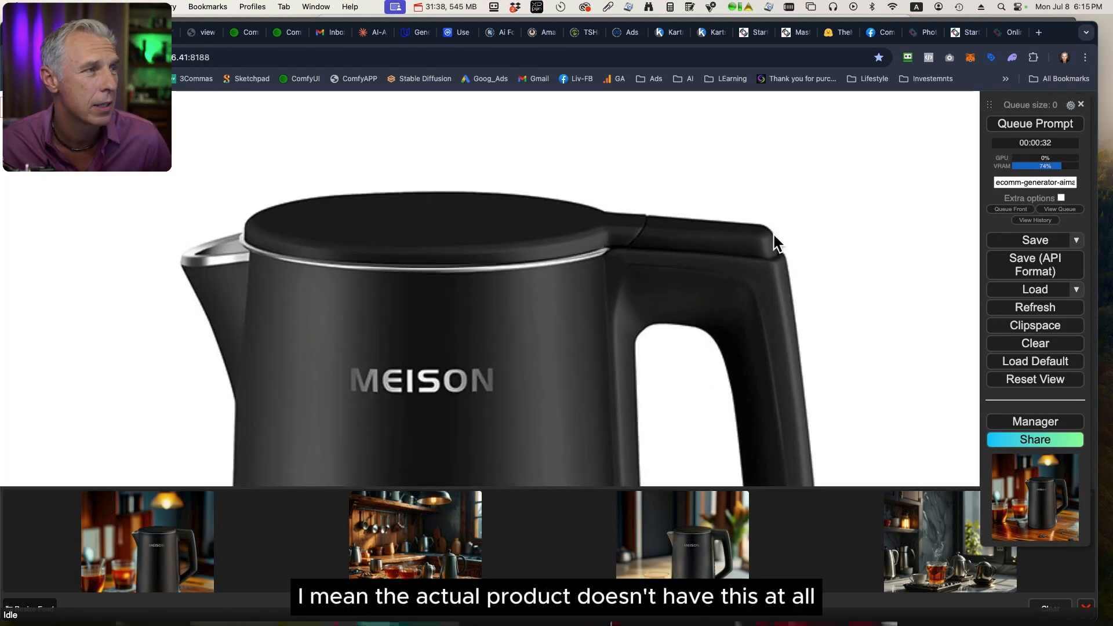
click(146, 557)
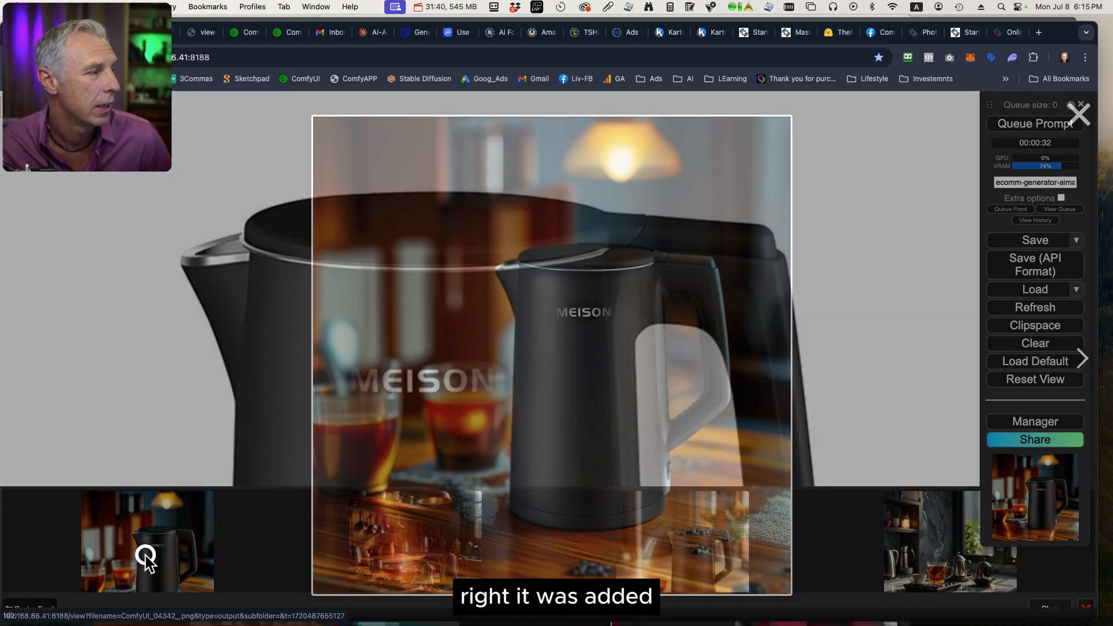
click(936, 265)
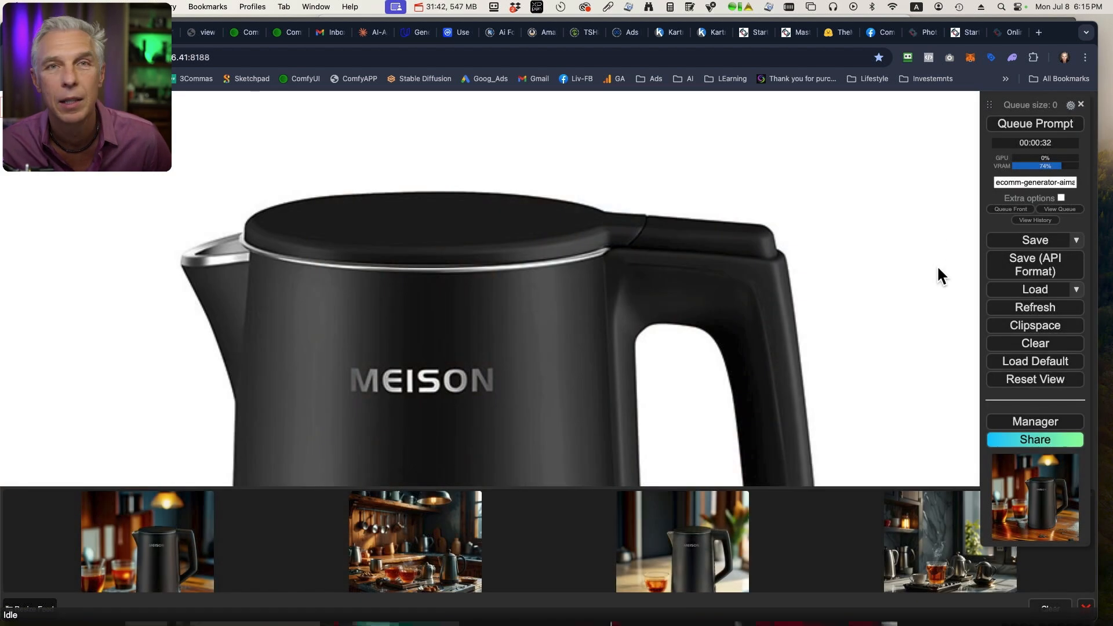
scroll(939, 272, down, 3)
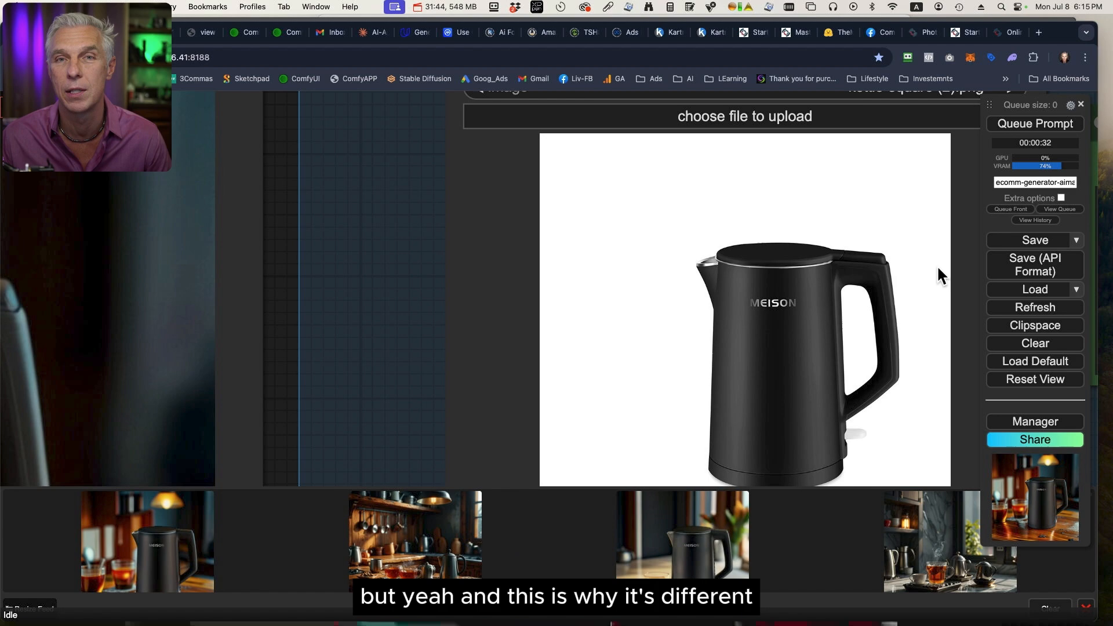
scroll(934, 270, down, 8)
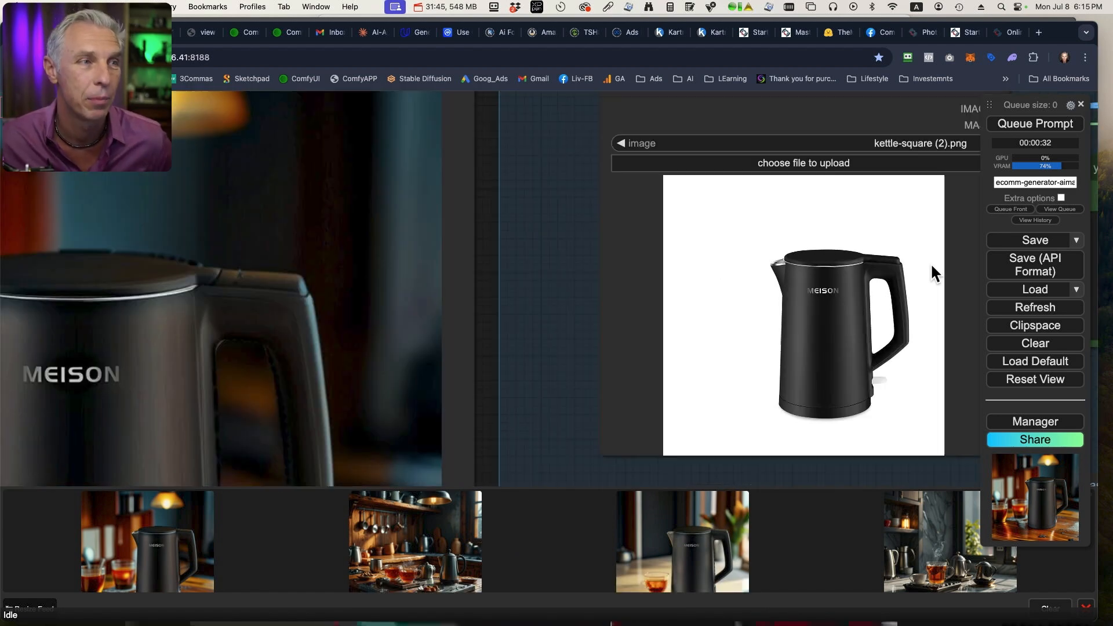
drag(874, 452, 716, 336)
scroll(766, 381, down, 10)
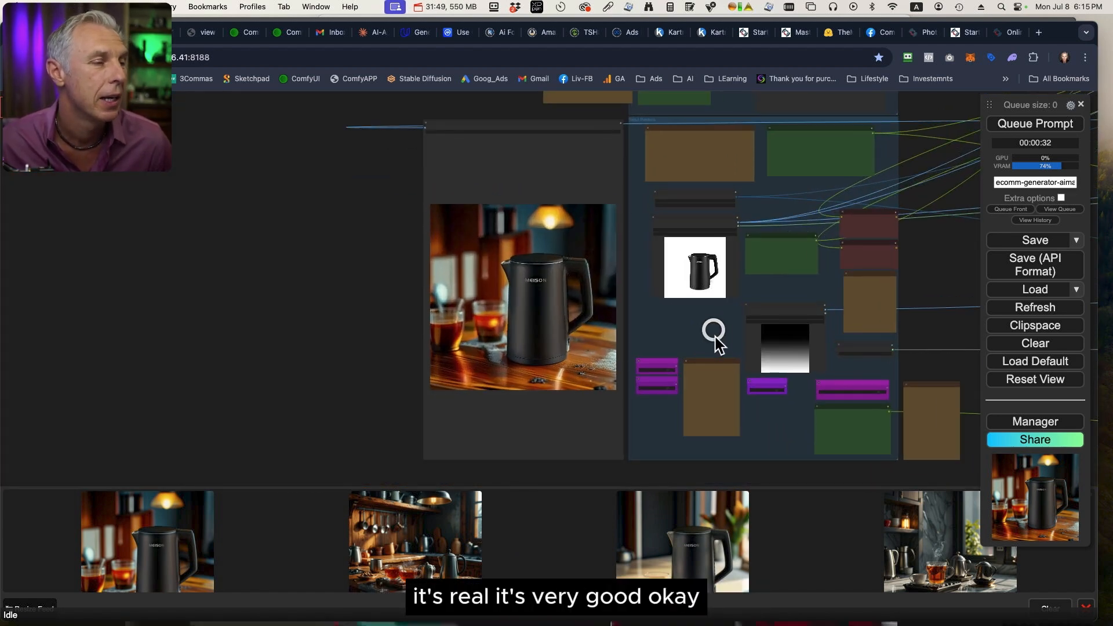
Switch to Finder's ecomm folder and preview the whiskey examples whiskeyjpg.jpg and whiskey-girl.jpg.
click(512, 116)
key(ctrl+Up)
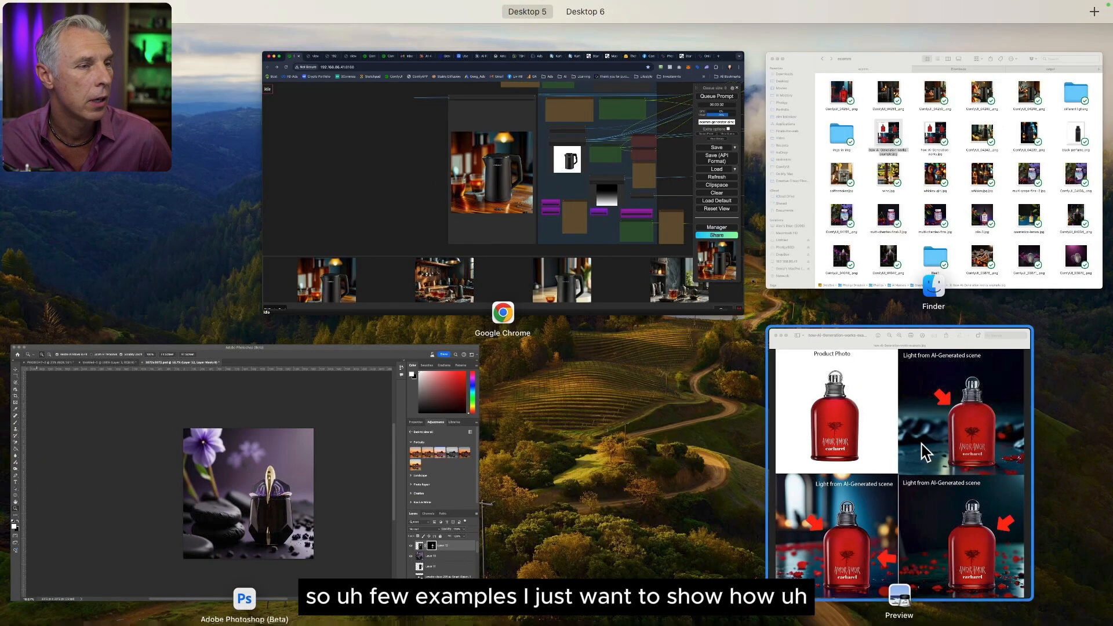
click(964, 257)
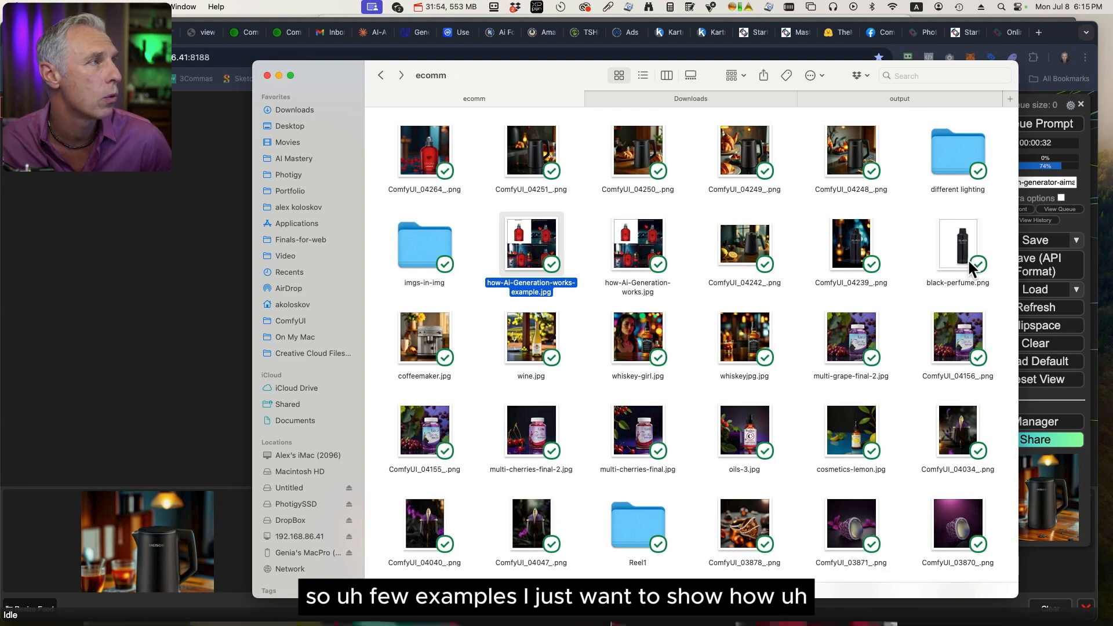
click(756, 333)
key(space)
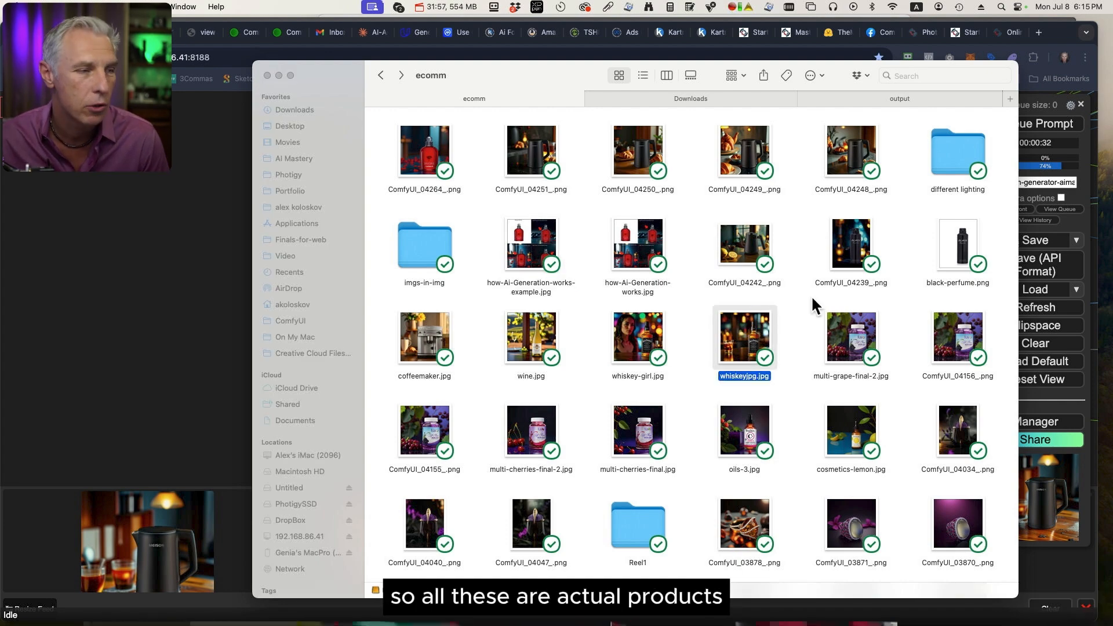
key(space)
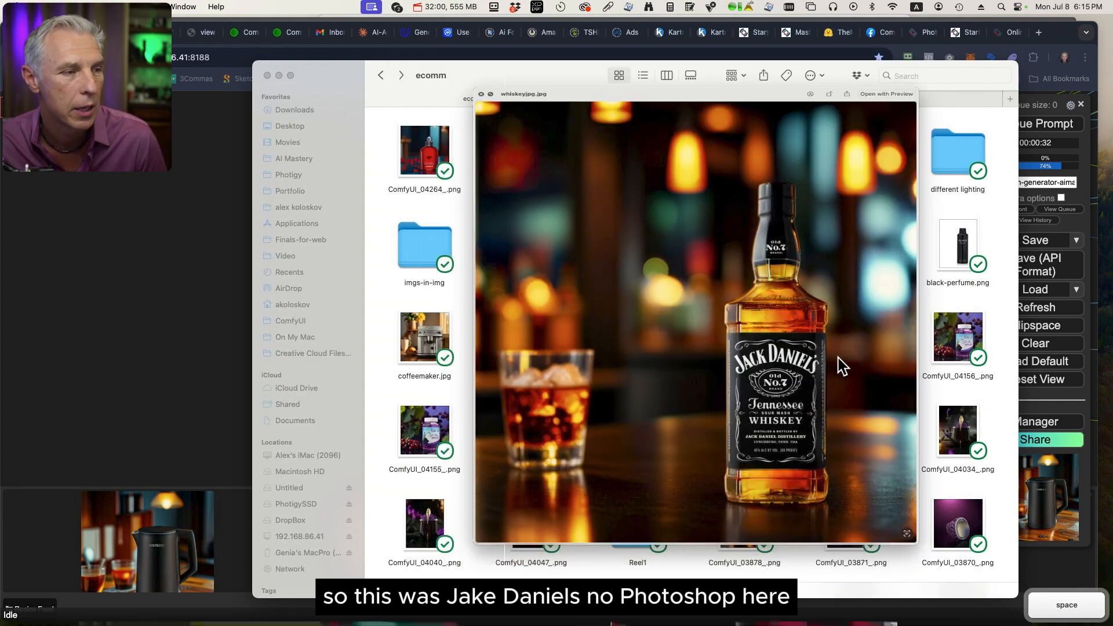
key(Left)
key(space)
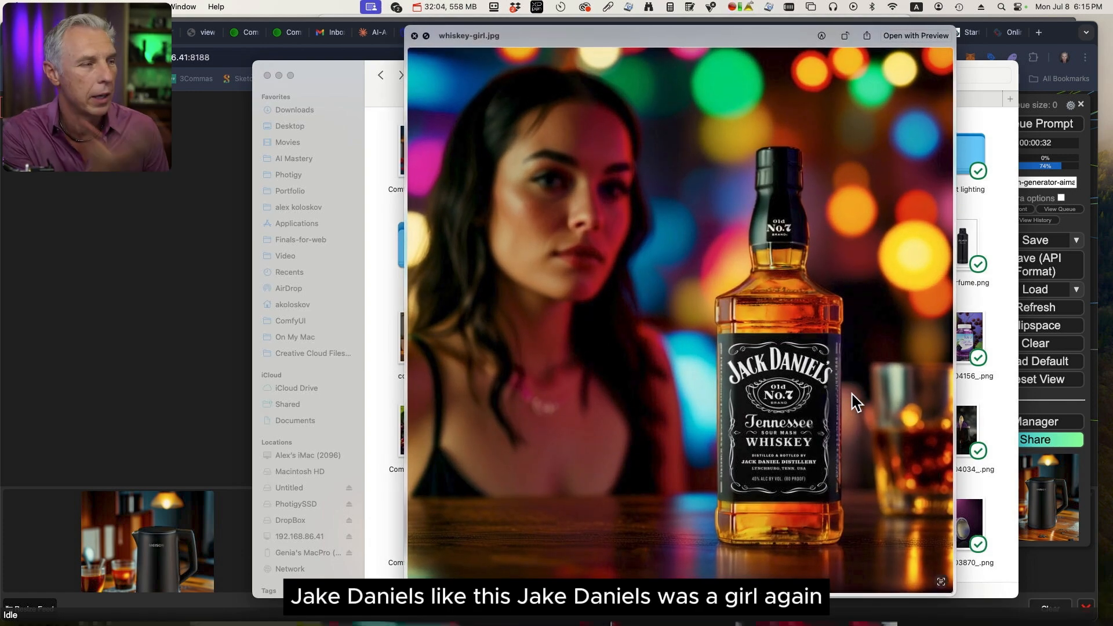
key(space)
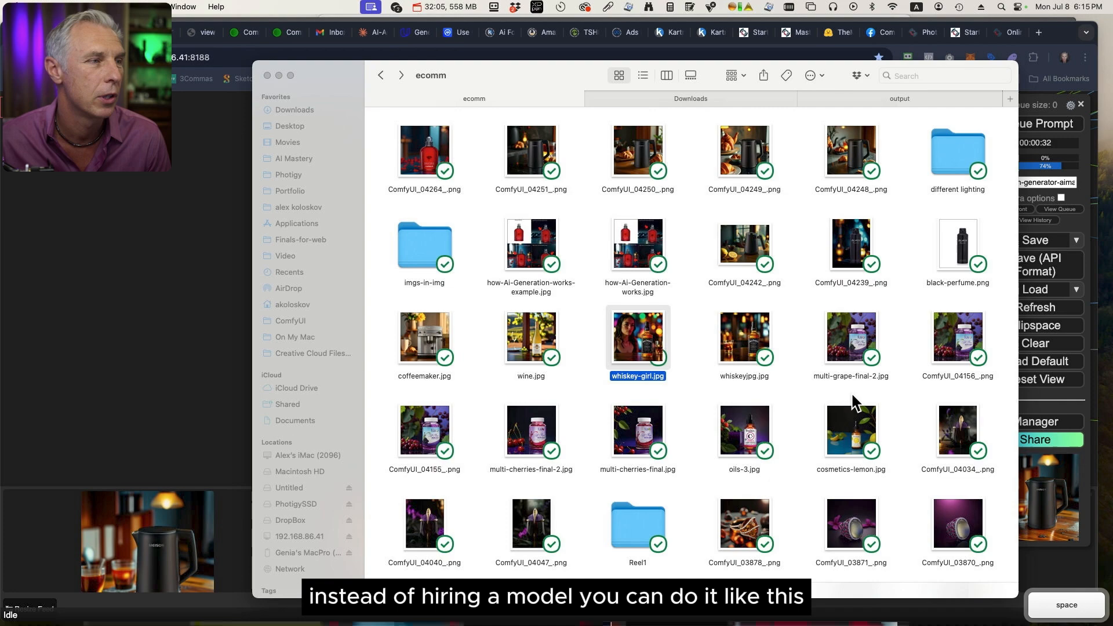
Preview the grape supplement example multi-grape-final-2.jpg in the ecomm folder, and close the preview.
click(851, 333)
key(space)
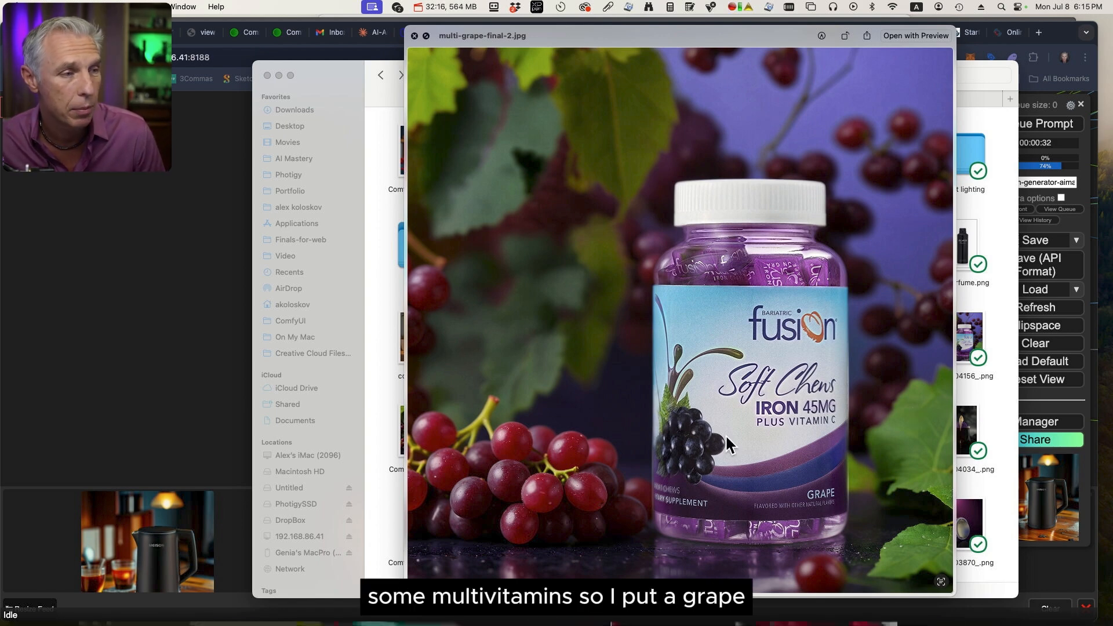
key(space)
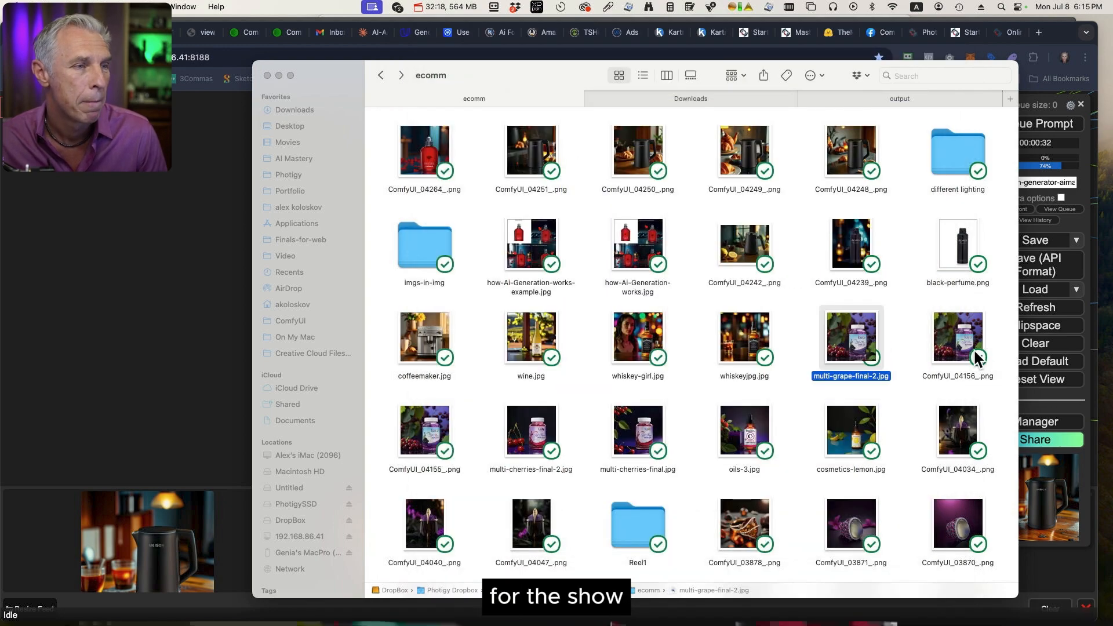
Preview the cherry supplement examples multi-cherries-final-2.jpg and multi-cherries-final.jpg one after the other.
click(529, 438)
key(space)
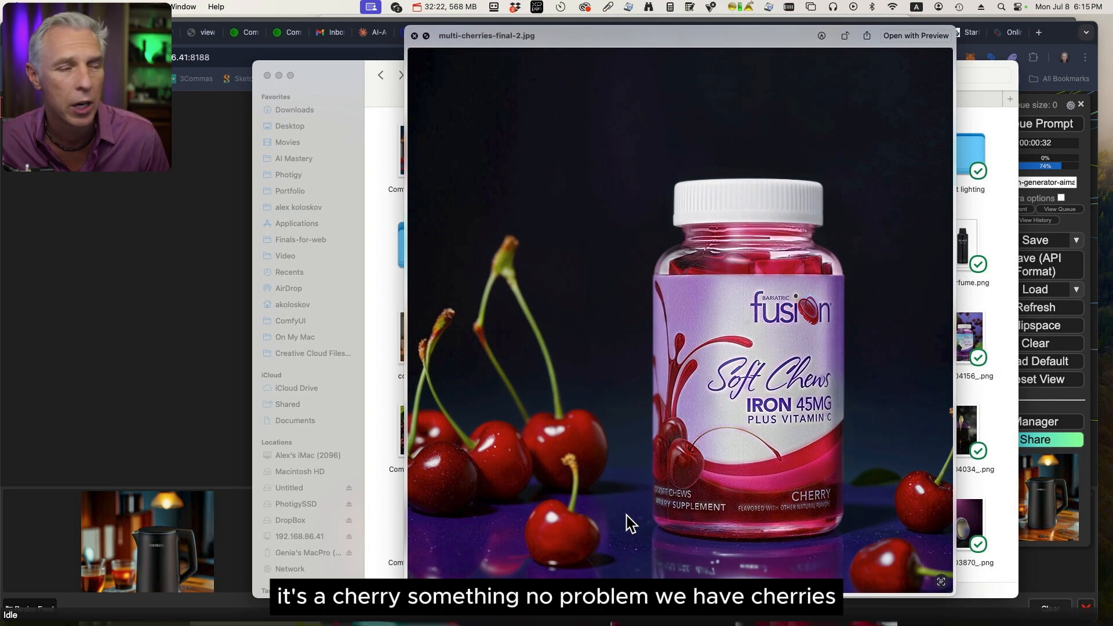
key(space)
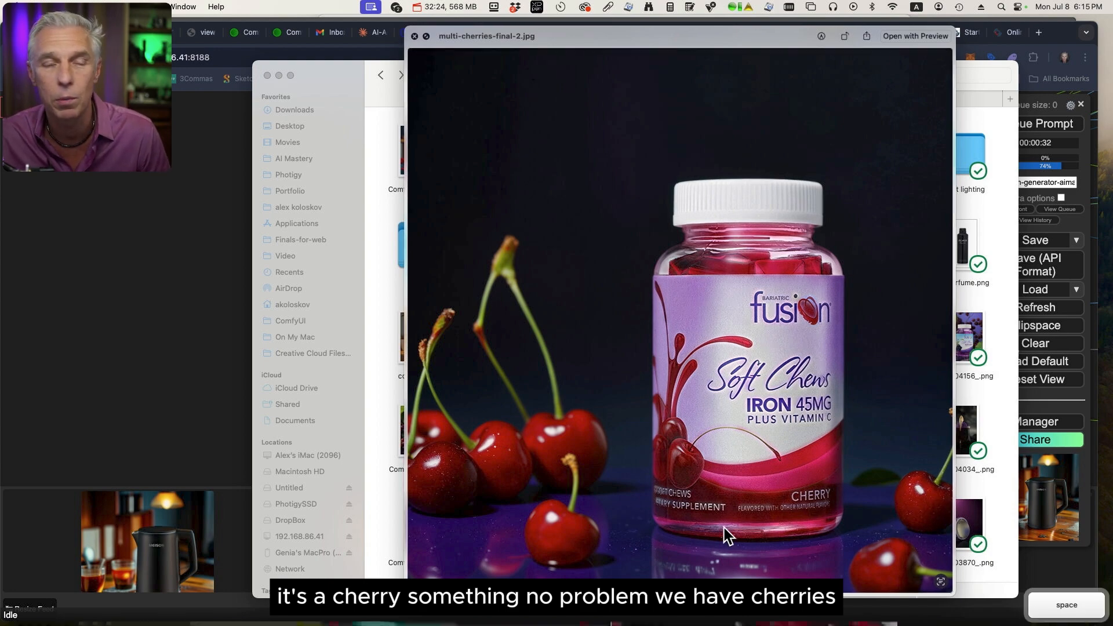
click(672, 454)
key(space)
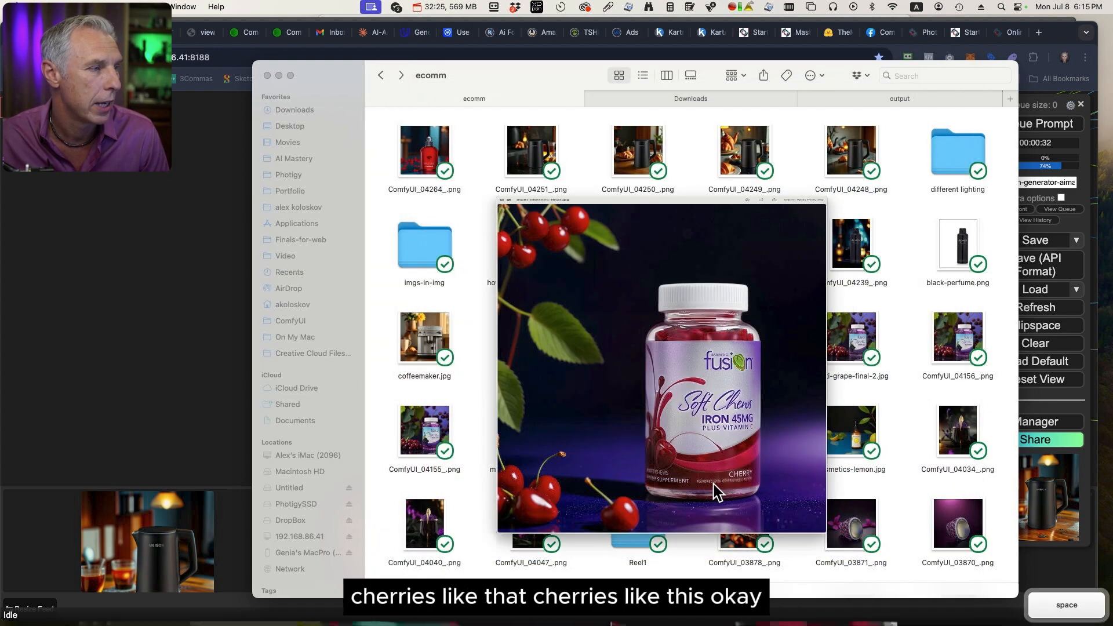
key(space)
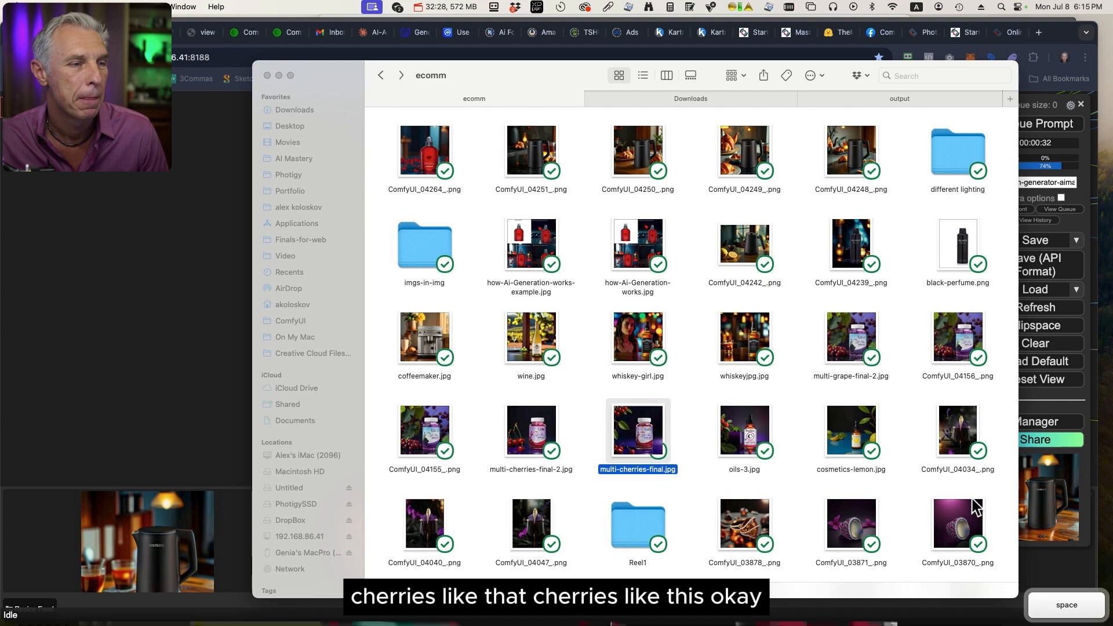
Preview the perfume bottle in two different environments, ComfyUI_04034_.png and ComfyUI_04040_.png, closing each preview.
click(942, 434)
key(space)
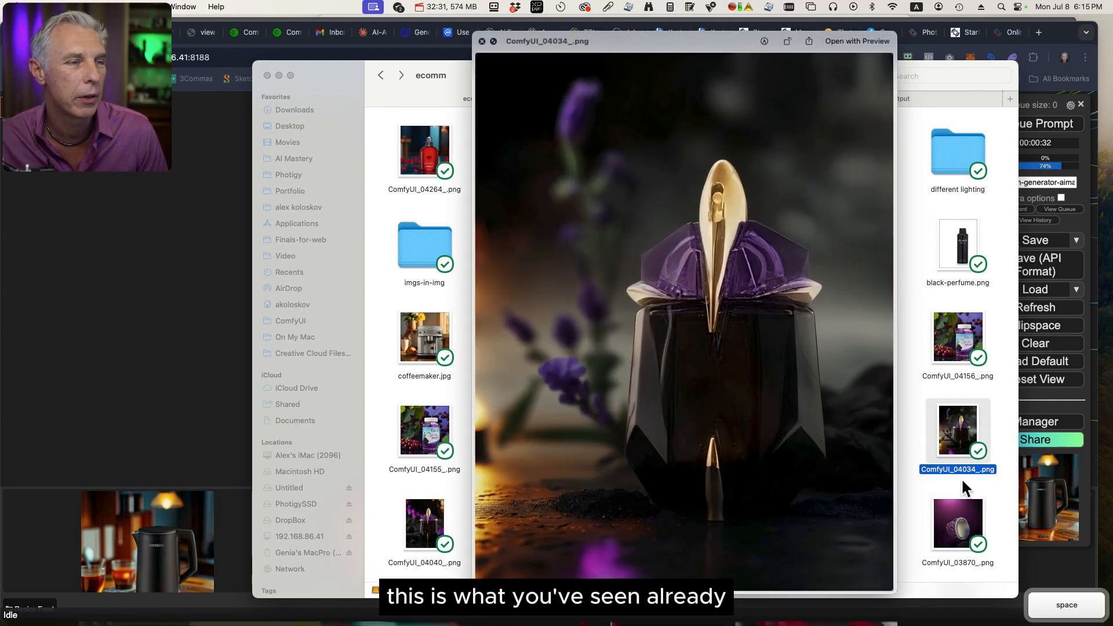
key(space)
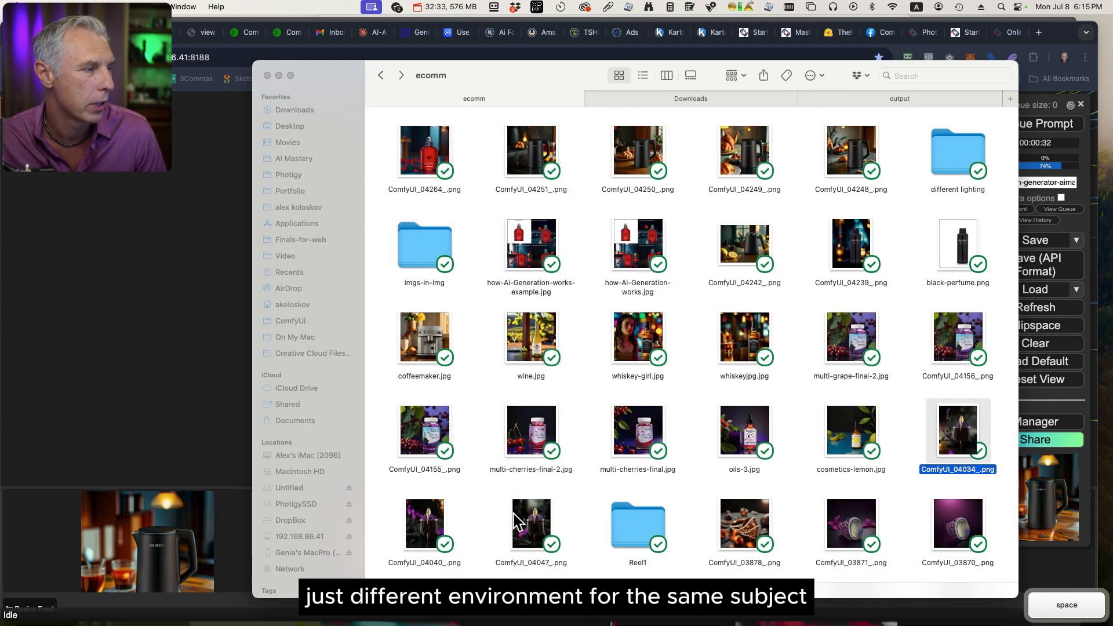
click(425, 522)
key(space)
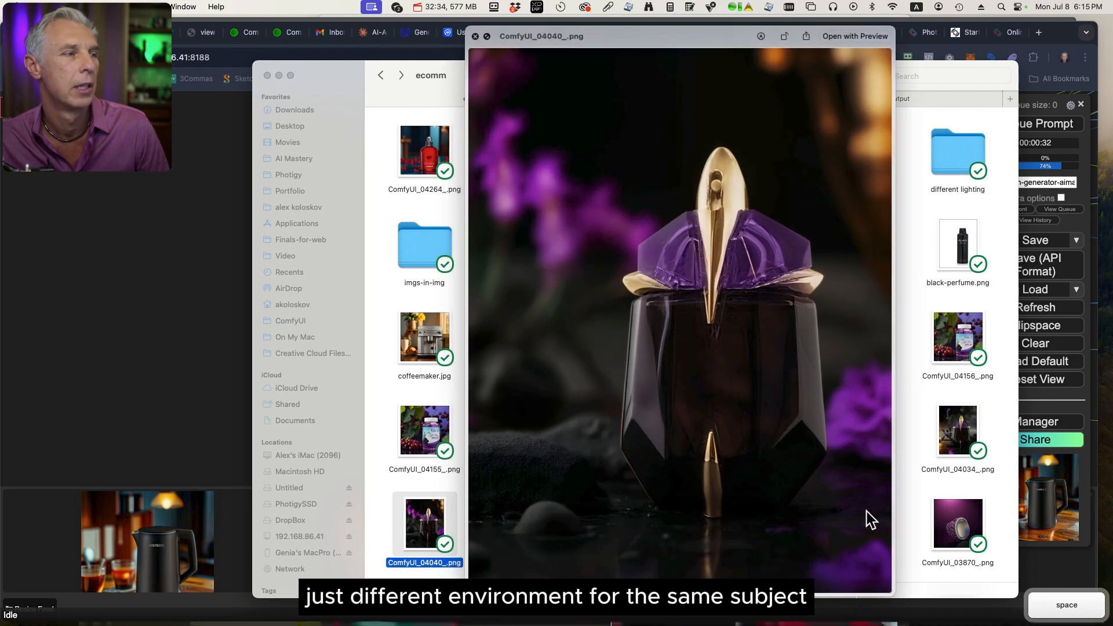
key(space)
Preview the jewelry ring examples ComfyUI_03878_.png and ComfyUI_03871_.png, closing each preview.
click(741, 532)
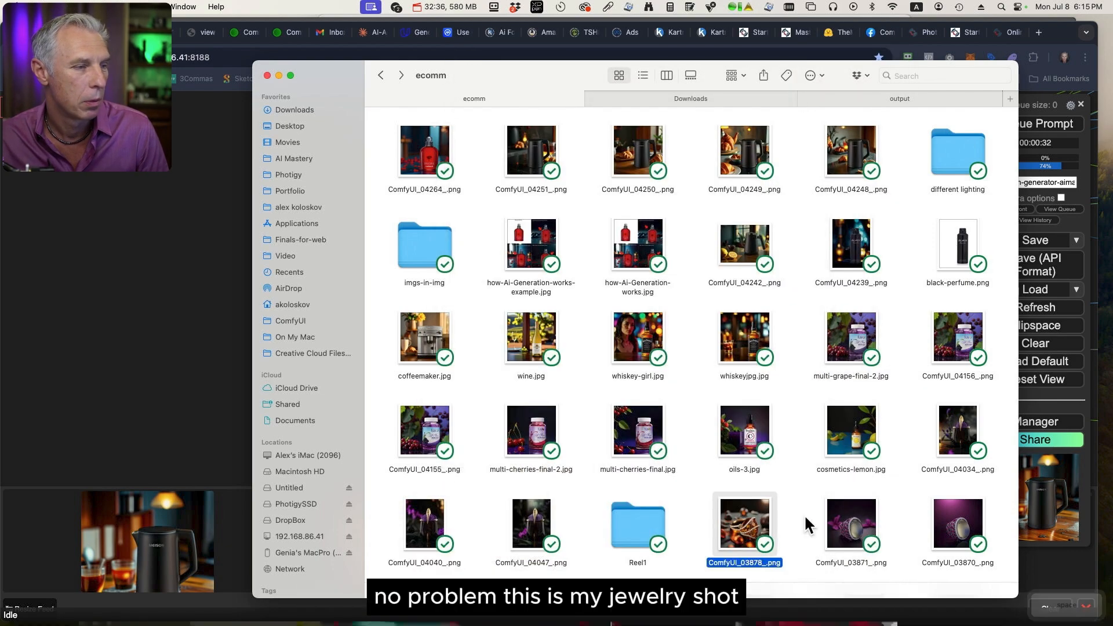
key(space)
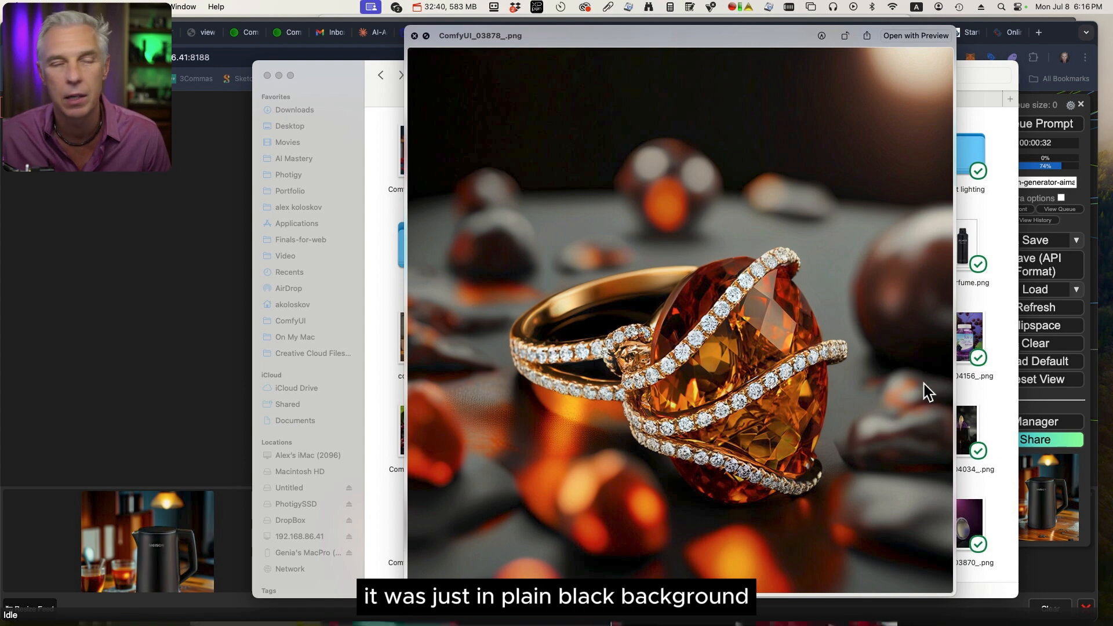
key(space)
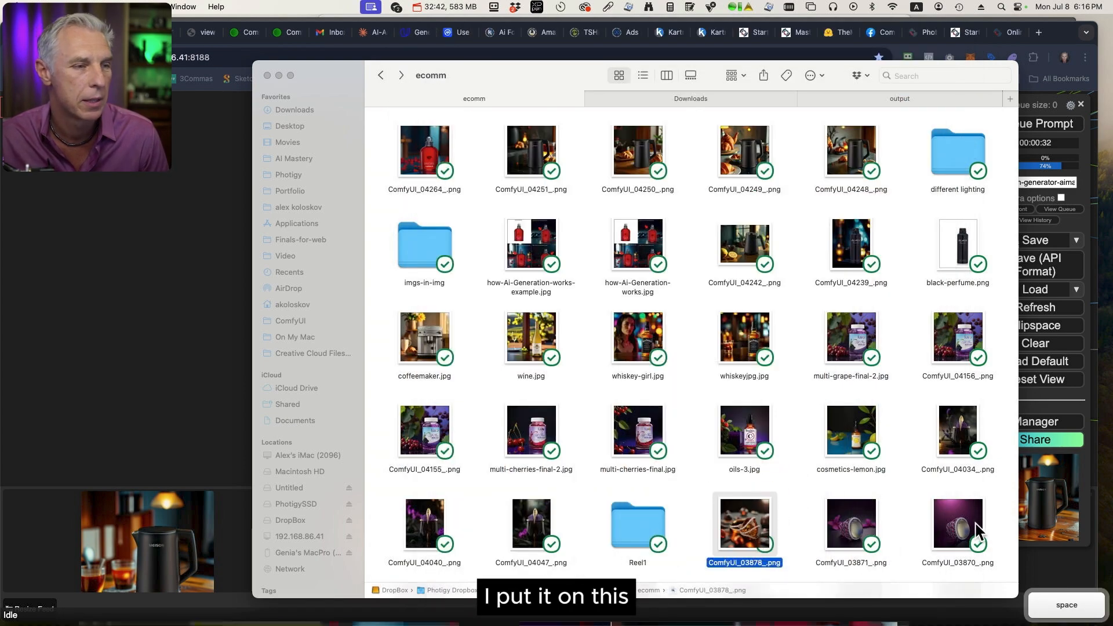
click(864, 520)
key(space)
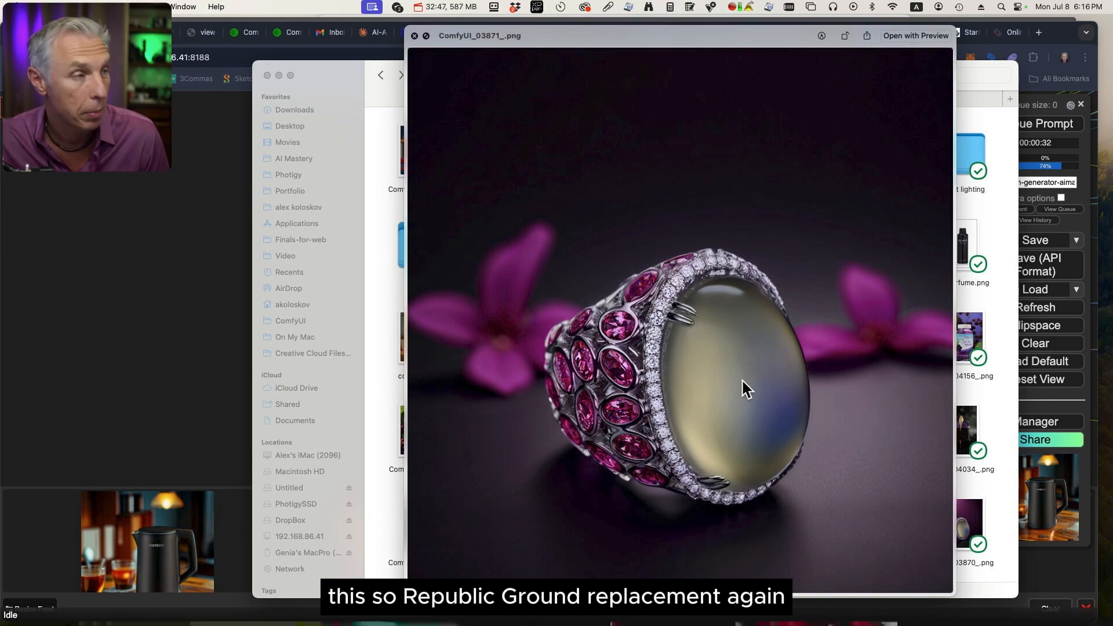
key(space)
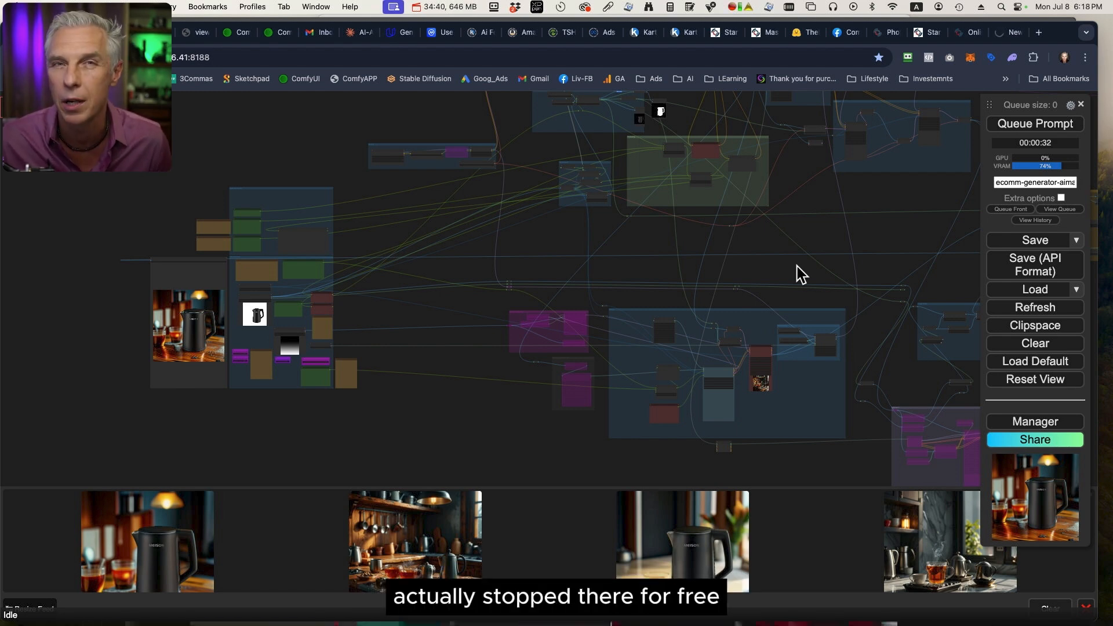
scroll(797, 266, up, 1)
drag(777, 246, 821, 315)
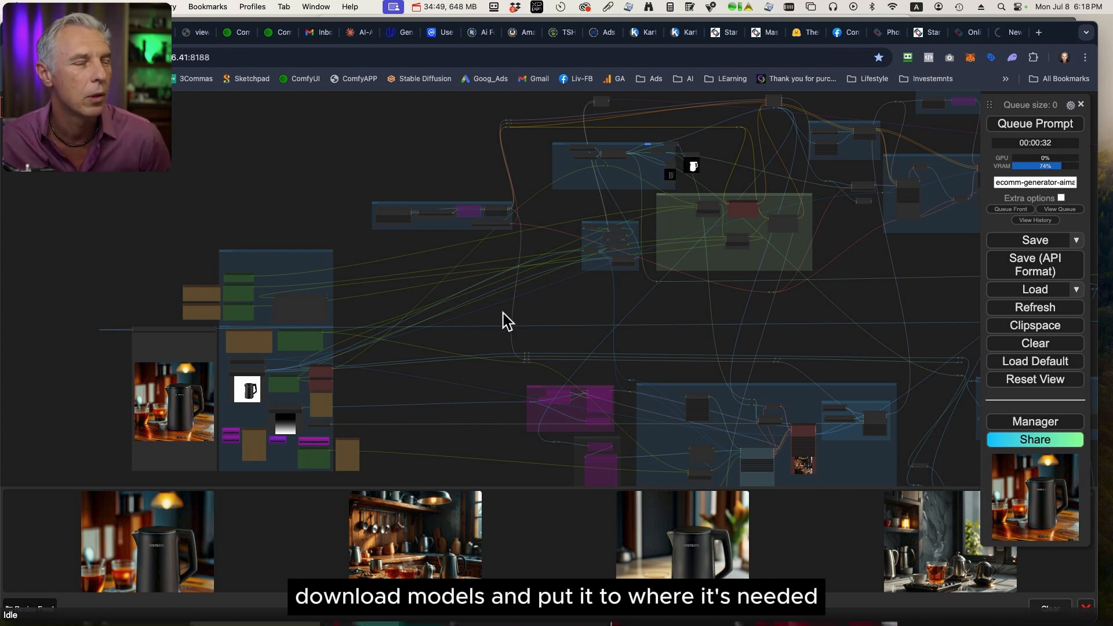
drag(502, 314, 777, 255)
drag(663, 264, 862, 240)
scroll(821, 236, up, 2)
scroll(822, 237, down, 5)
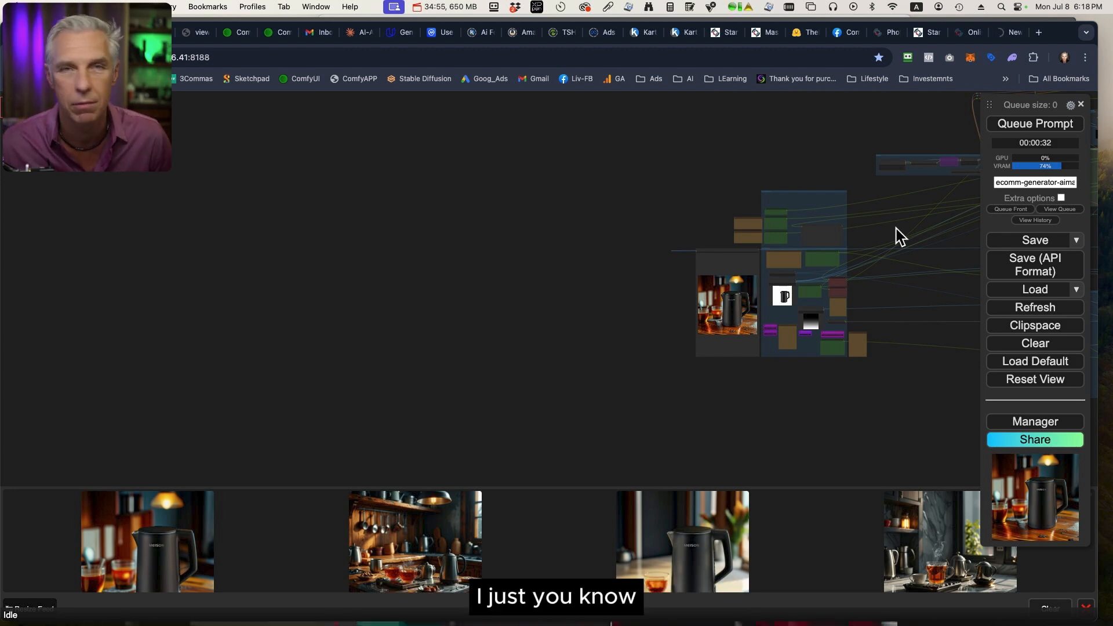
Examine the control panel group's nodes for subject image, subject name, mask image, width, height and styling weight.
scroll(882, 229, up, 9)
drag(875, 241, 945, 197)
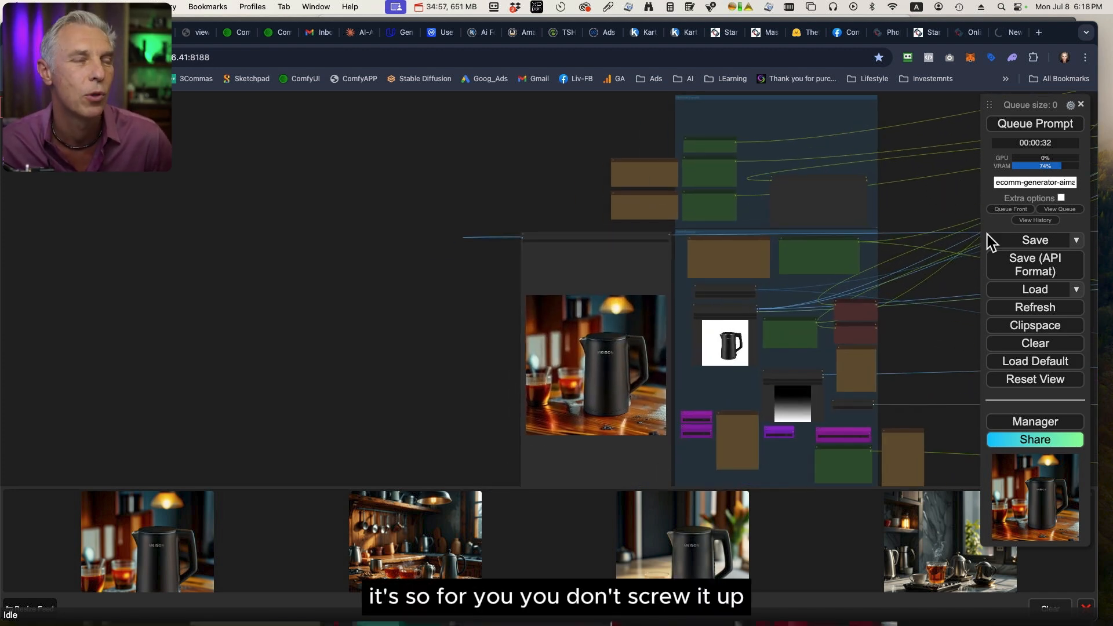
drag(921, 343, 930, 253)
scroll(930, 250, up, 11)
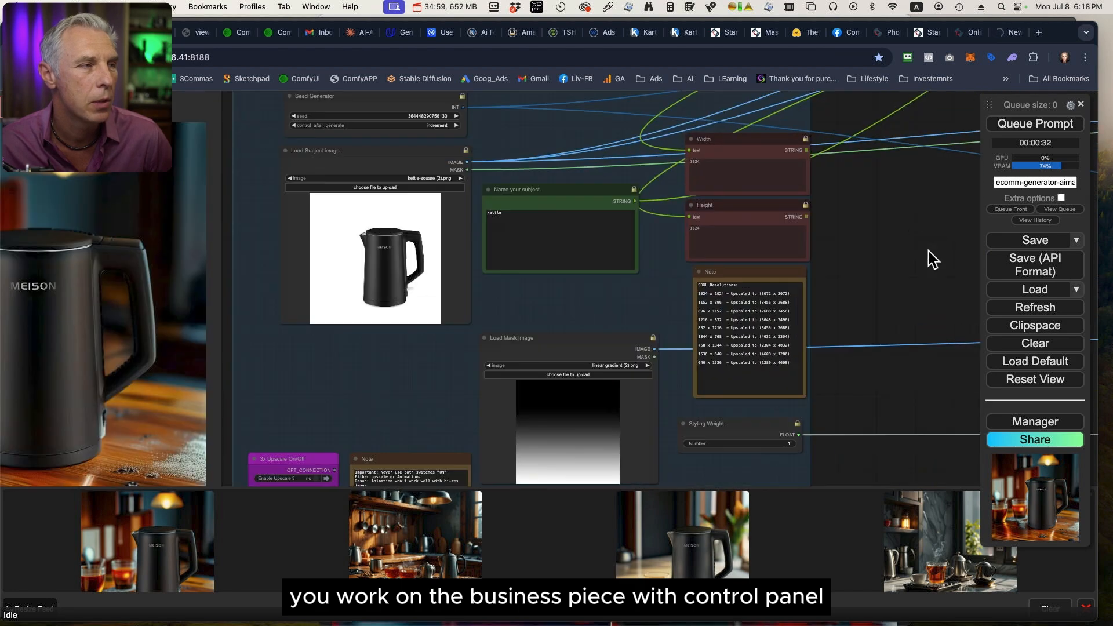
scroll(930, 250, down, 11)
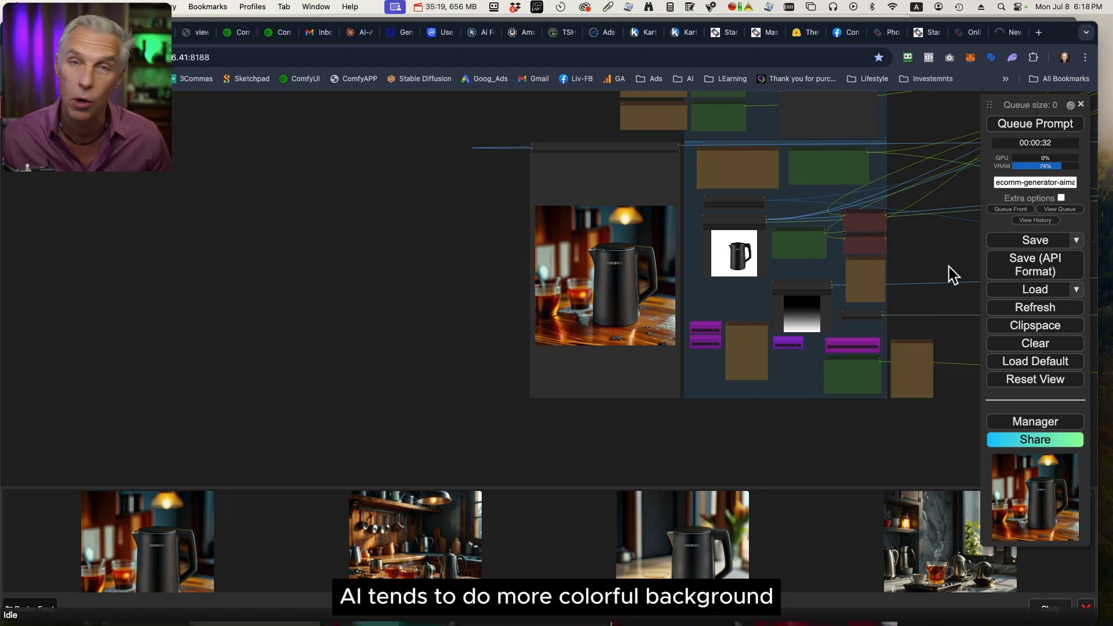
Inspect the 3x Upscale, Animation, Attention Mask and Shaping-style on/off switches in the control panel group.
drag(939, 261, 789, 342)
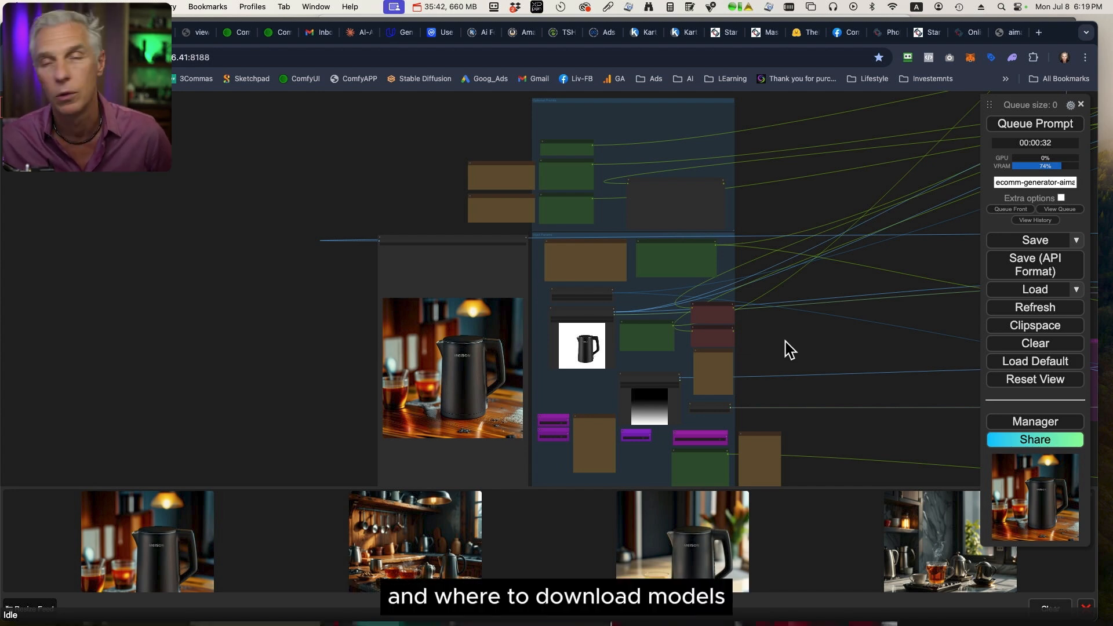
drag(785, 342, 829, 255)
scroll(649, 370, up, 8)
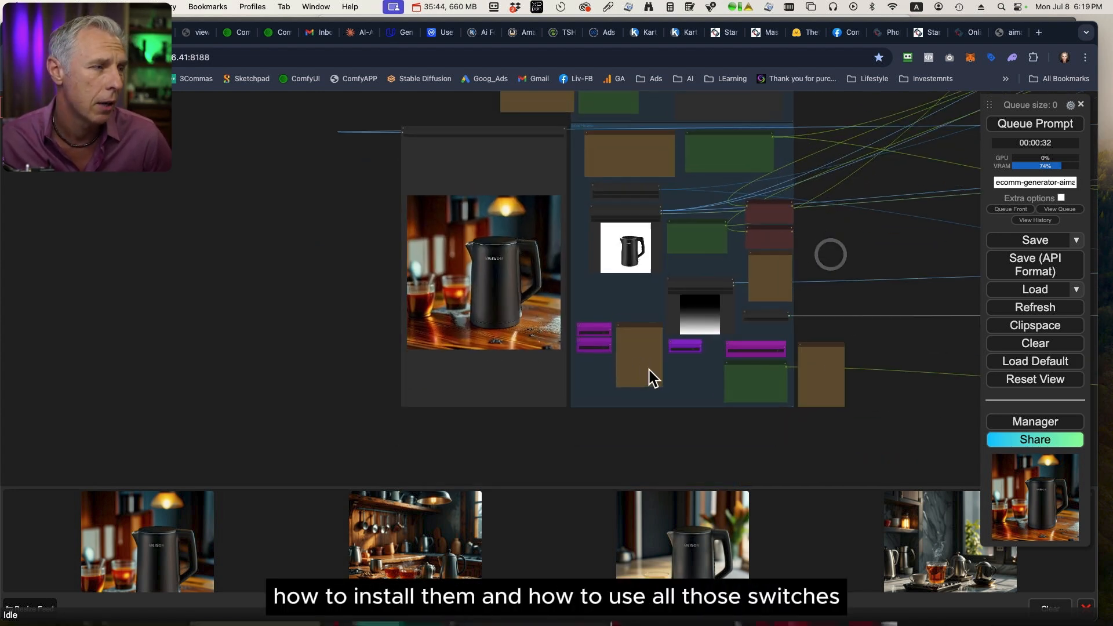
scroll(754, 378, up, 5)
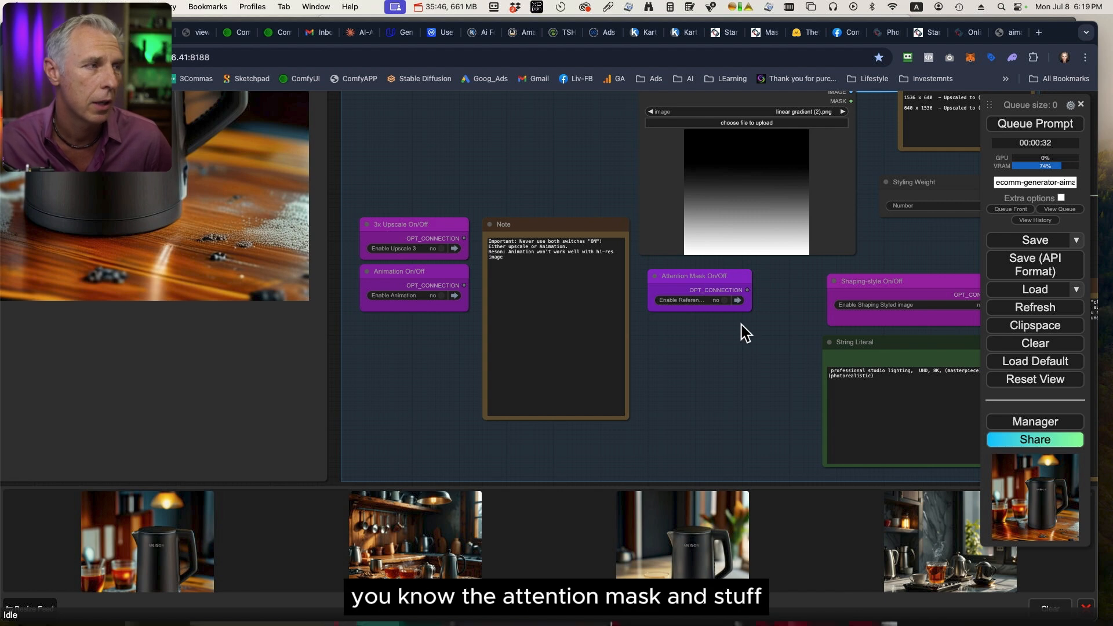